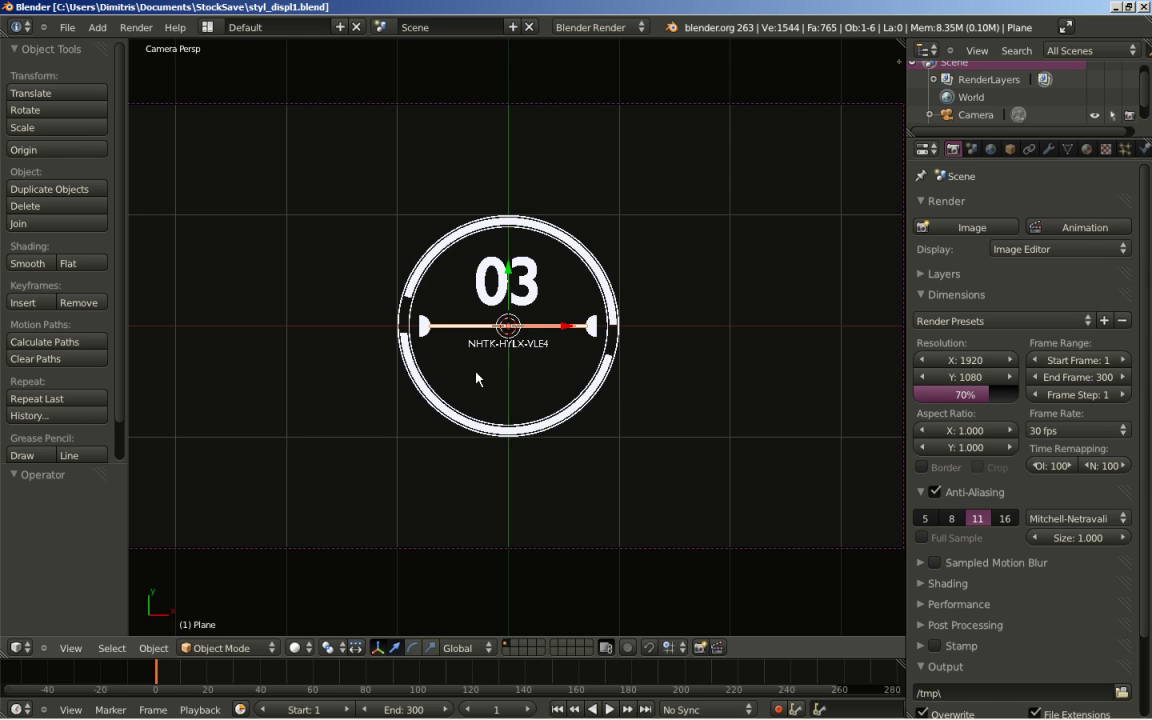
# Select all the circular display's objects around the centre and move them to the second layer.
pyautogui.press('a')
pyautogui.press('b')
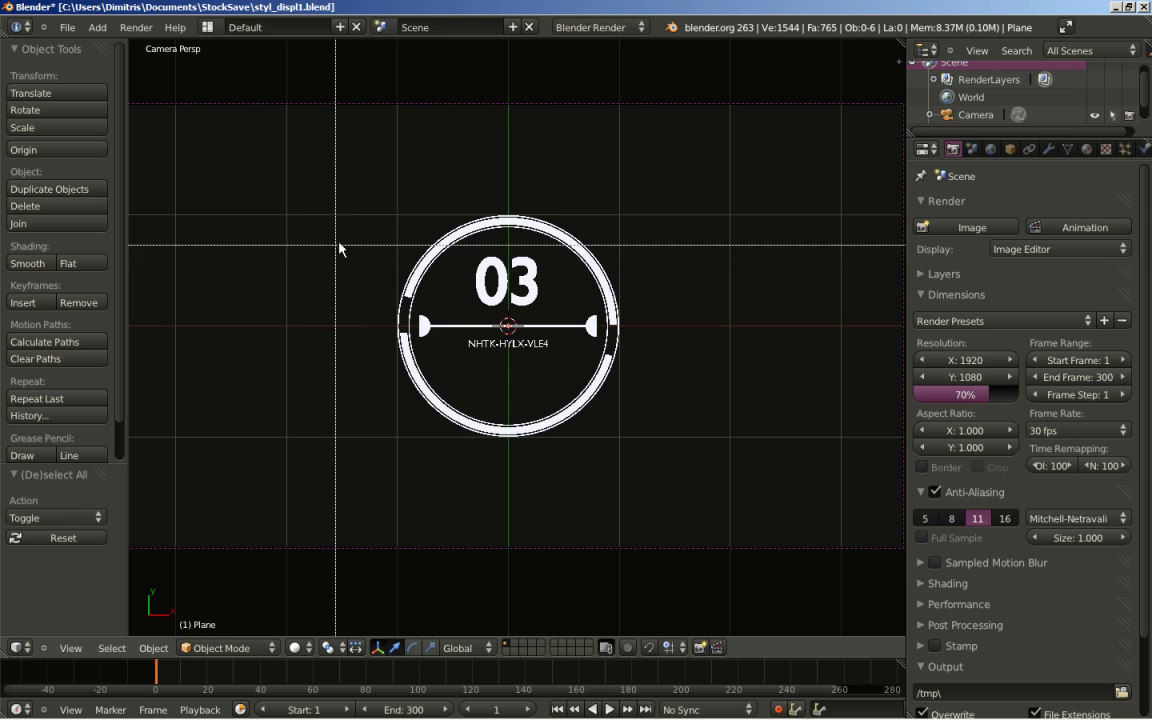
pyautogui.moveTo(349, 188); pyautogui.dragTo(658, 464)
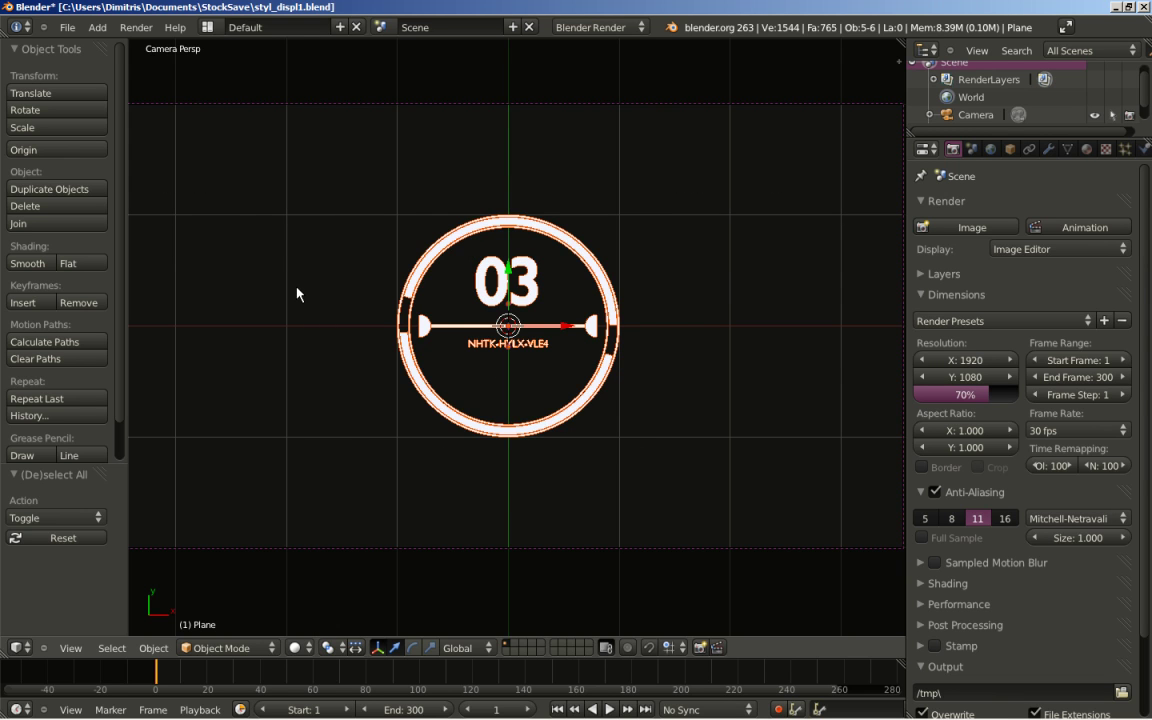
pyautogui.press('m')
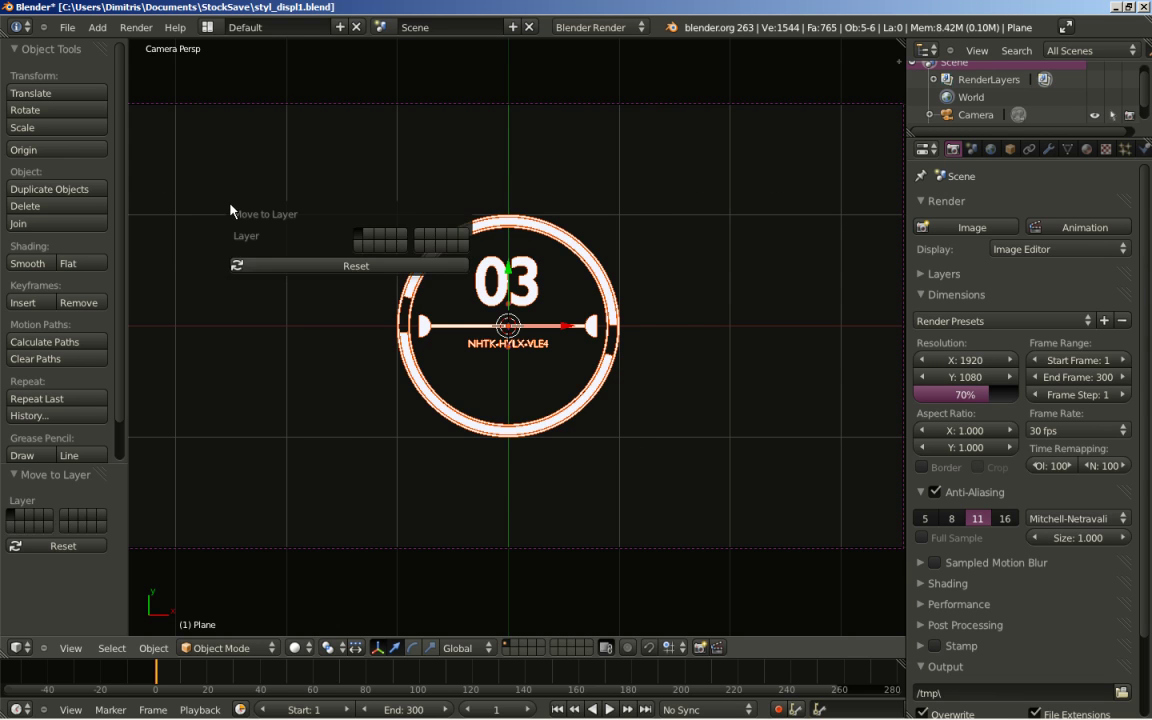
pyautogui.click(374, 240)
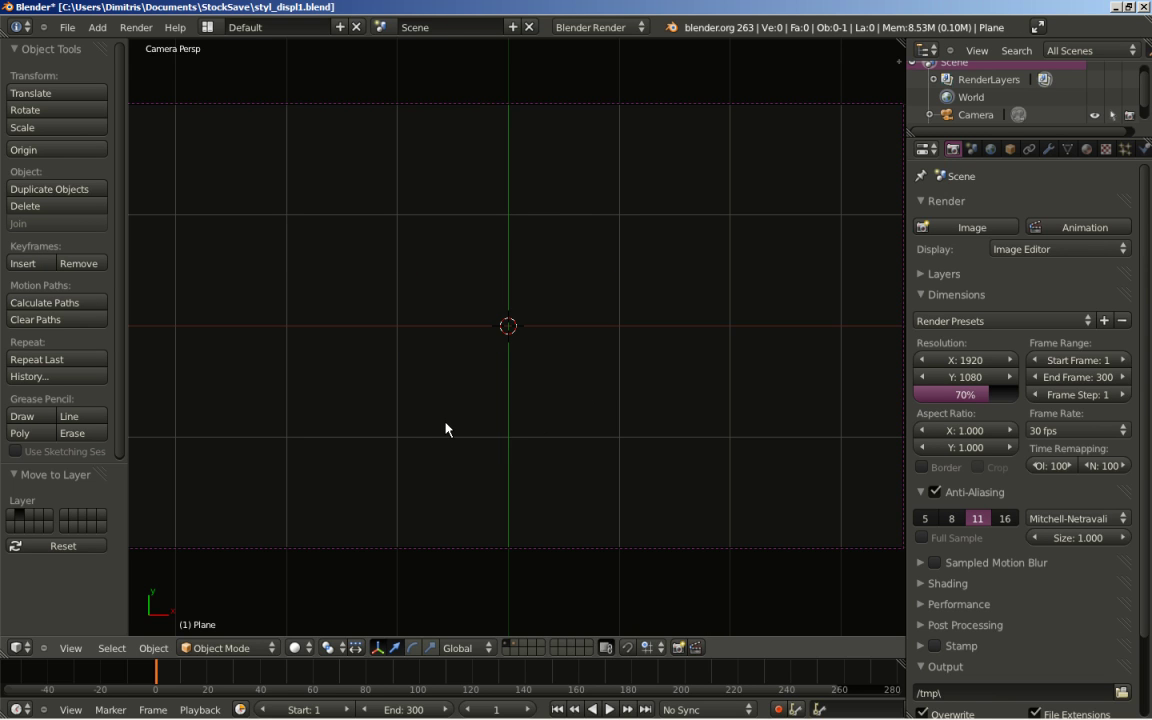
# Add a mesh plane at the scene origin in top orthographic view.
pyautogui.press('KP_7')
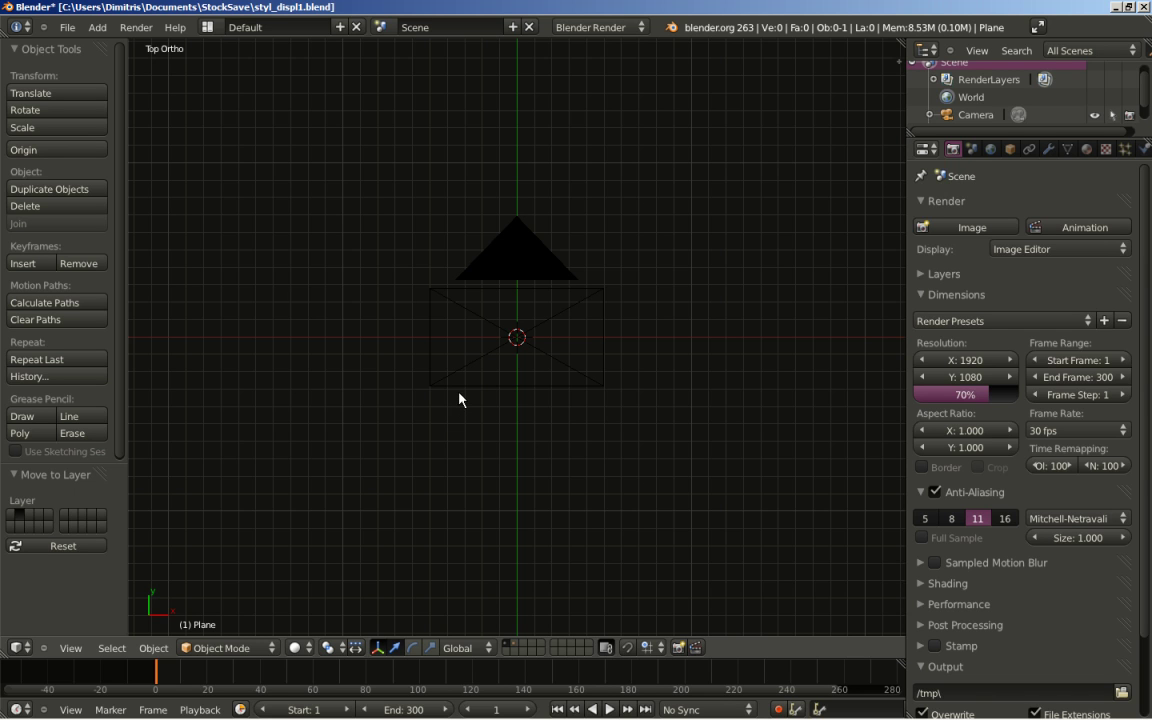
pyautogui.hotkey('shift', 'a')
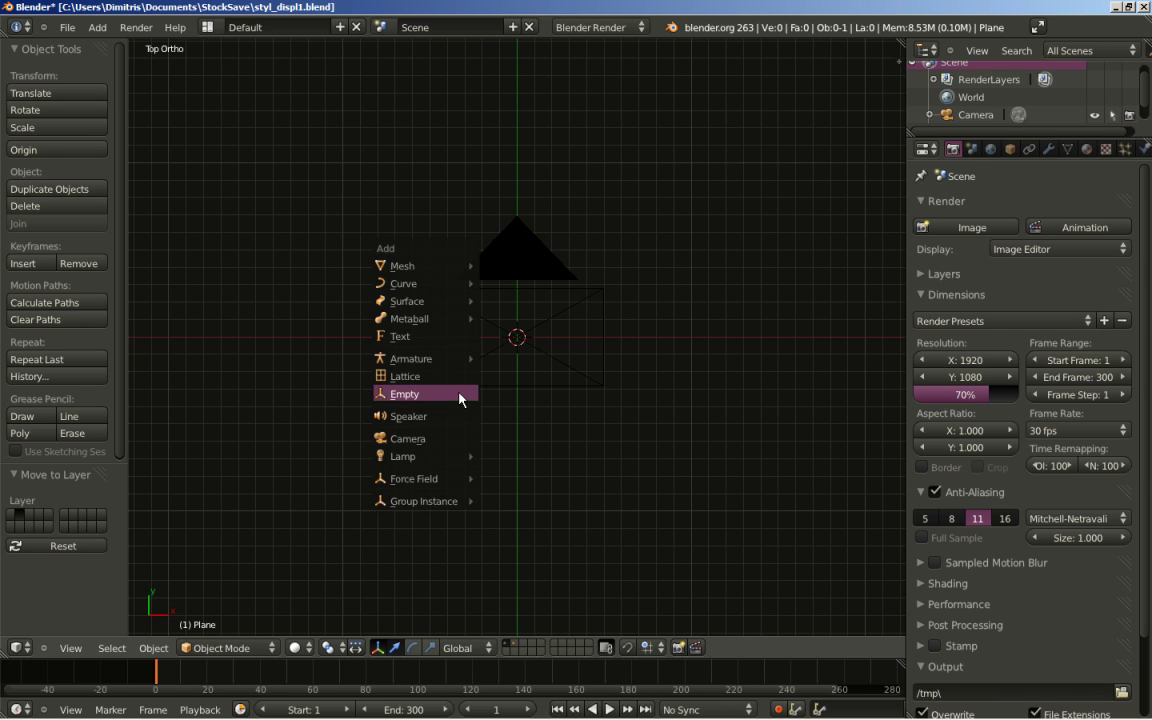
pyautogui.moveTo(440, 267)
pyautogui.click(505, 266)
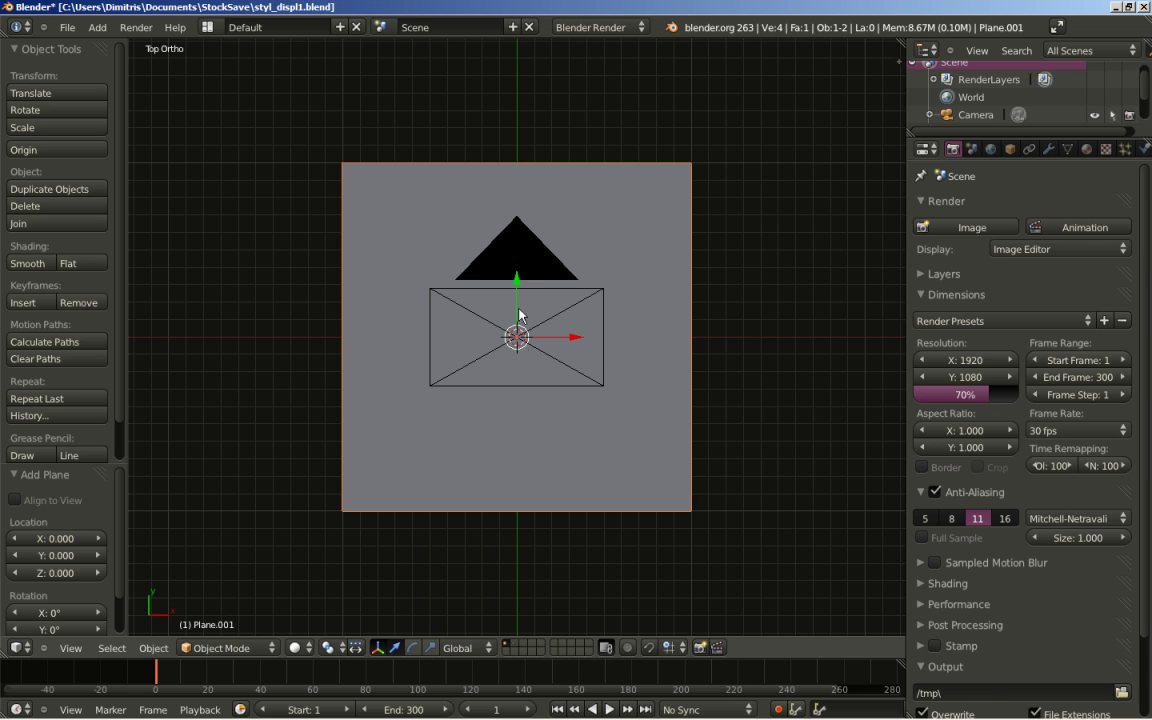
# Scale the plane's mesh along Y to 0.2 in Edit Mode to form a long horizontal strip.
pyautogui.scroll(1, 577, 310)
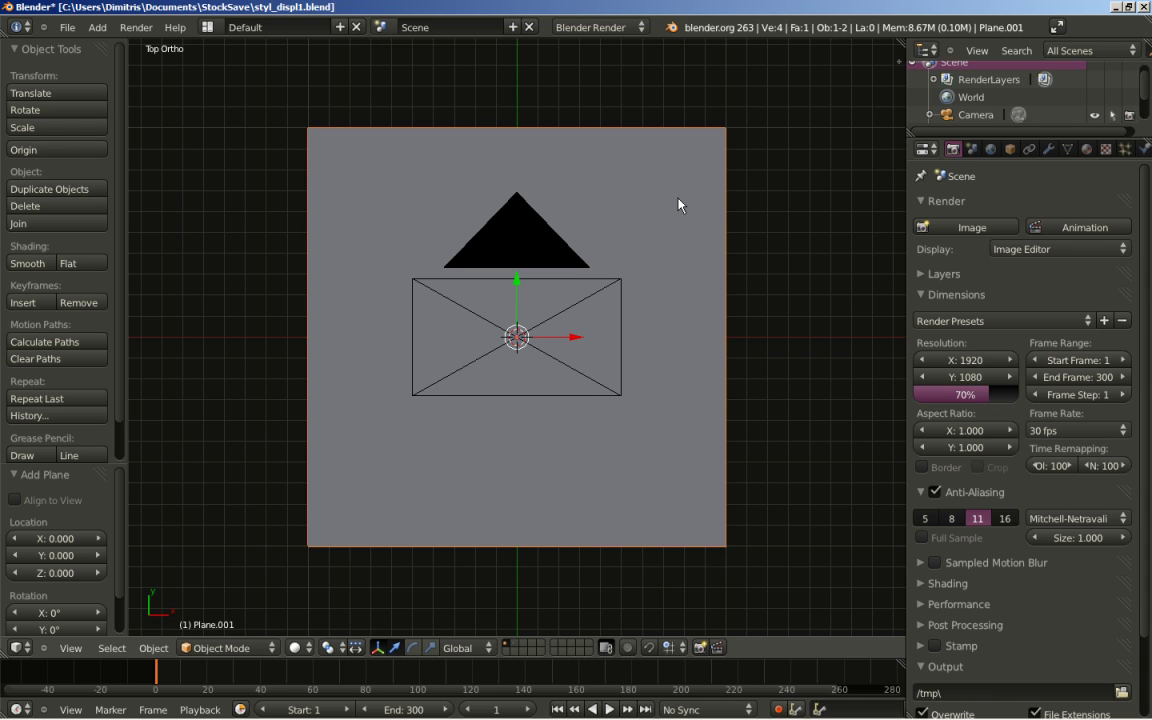
pyautogui.press('Tab')
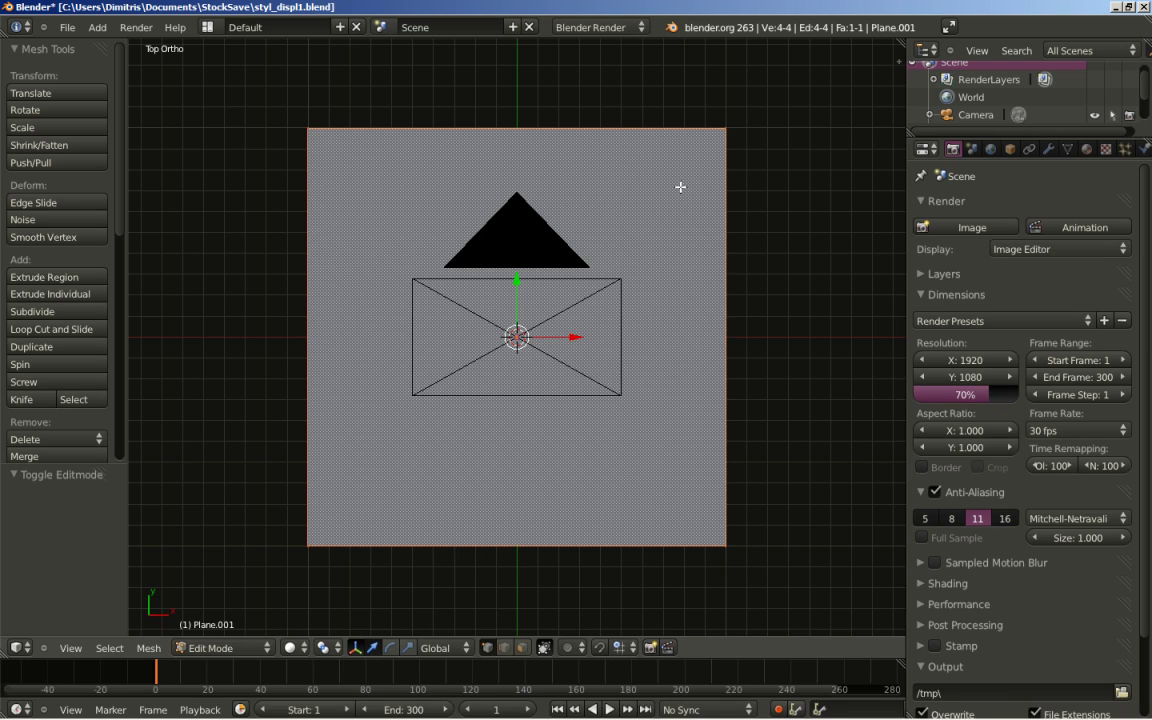
pyautogui.press('s')
pyautogui.press('y')
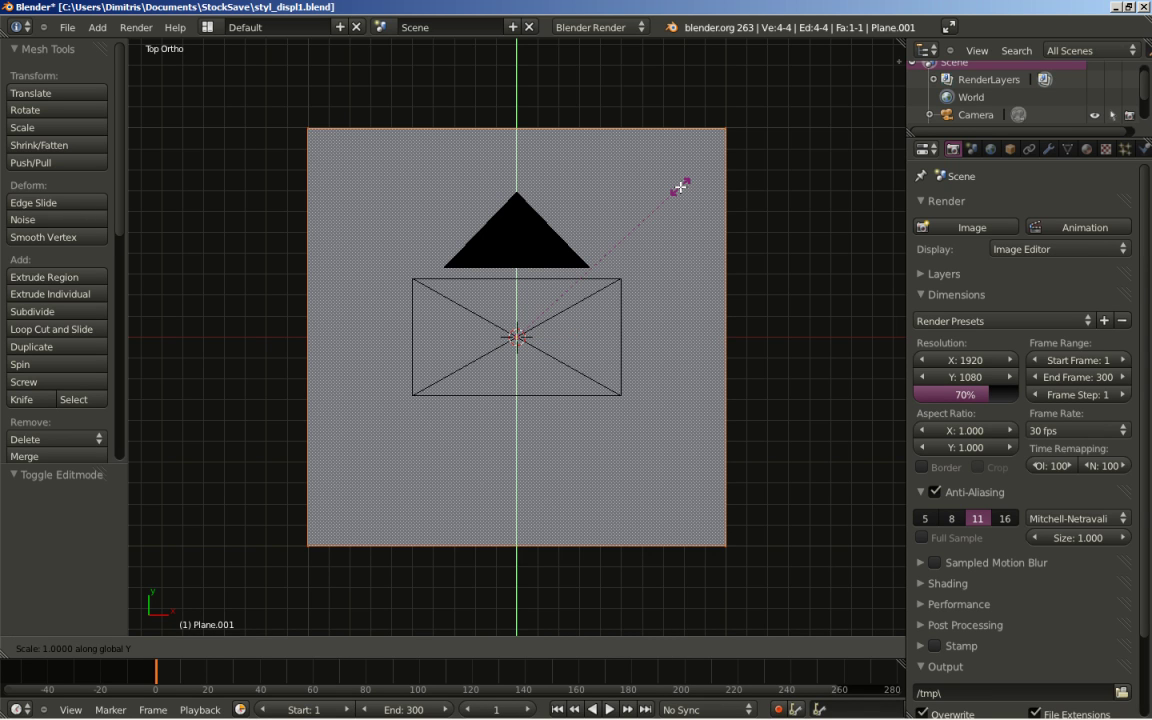
pyautogui.click(487, 293)
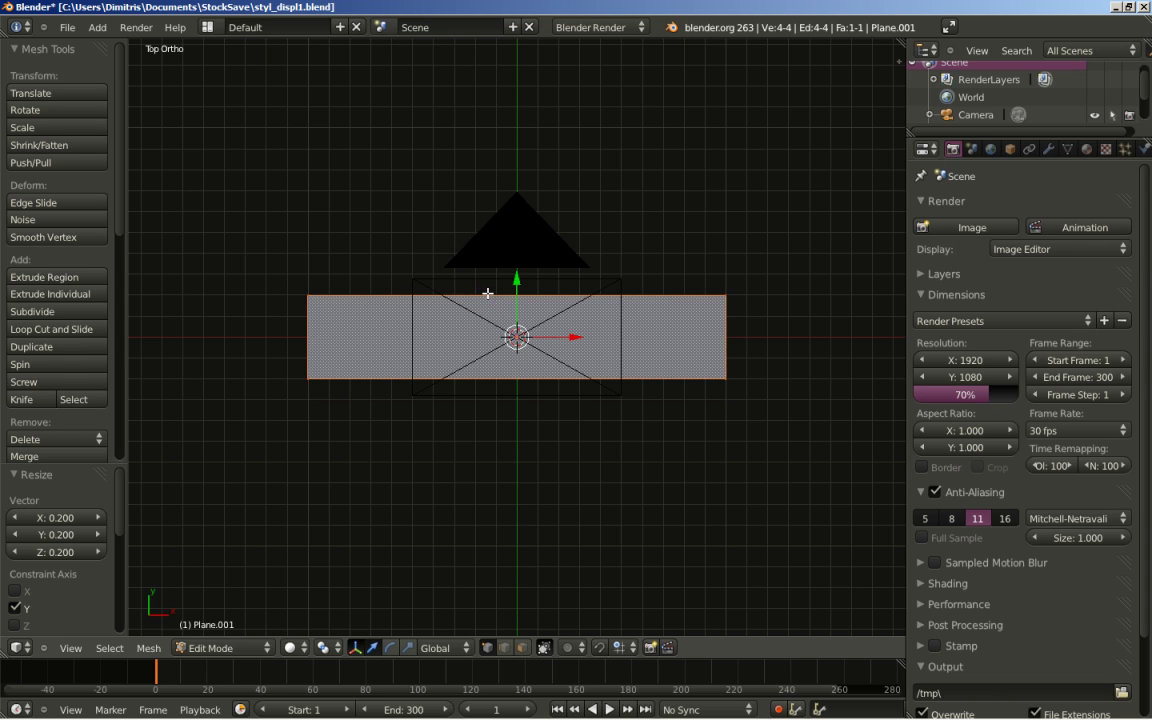
# Cut one vertical edge loop across the strip and slide it toward the -X end, separating off a square face.
pyautogui.scroll(3, 451, 344)
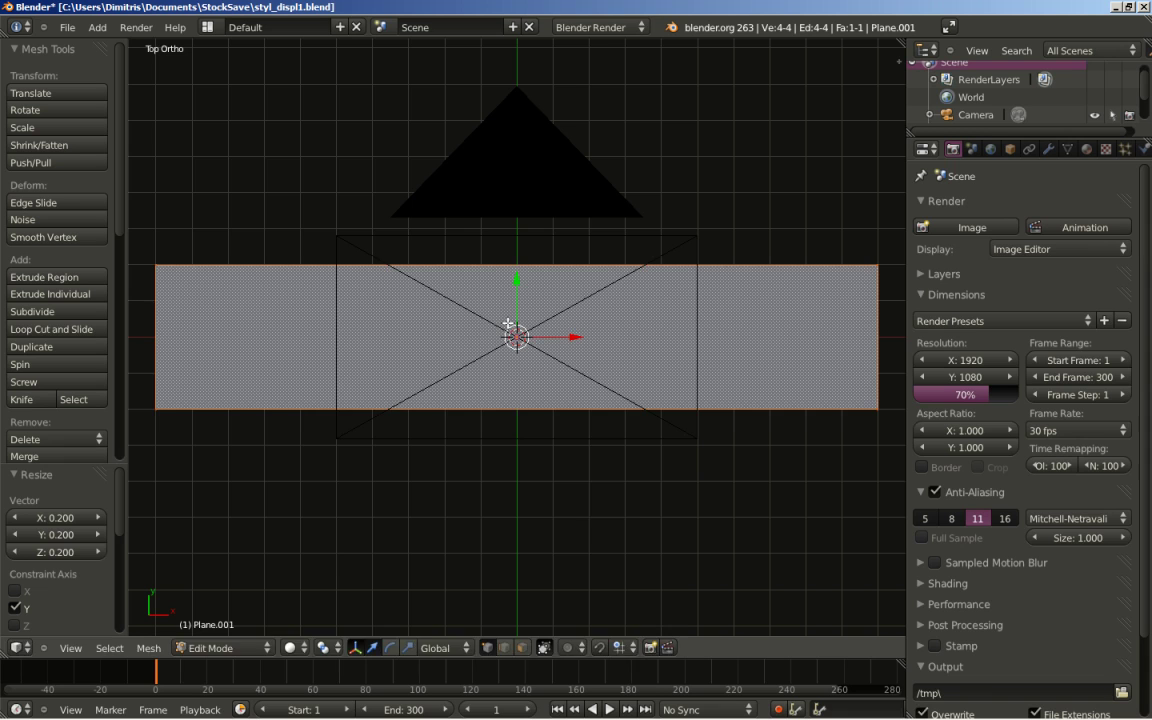
pyautogui.hotkey('ctrl', 'r')
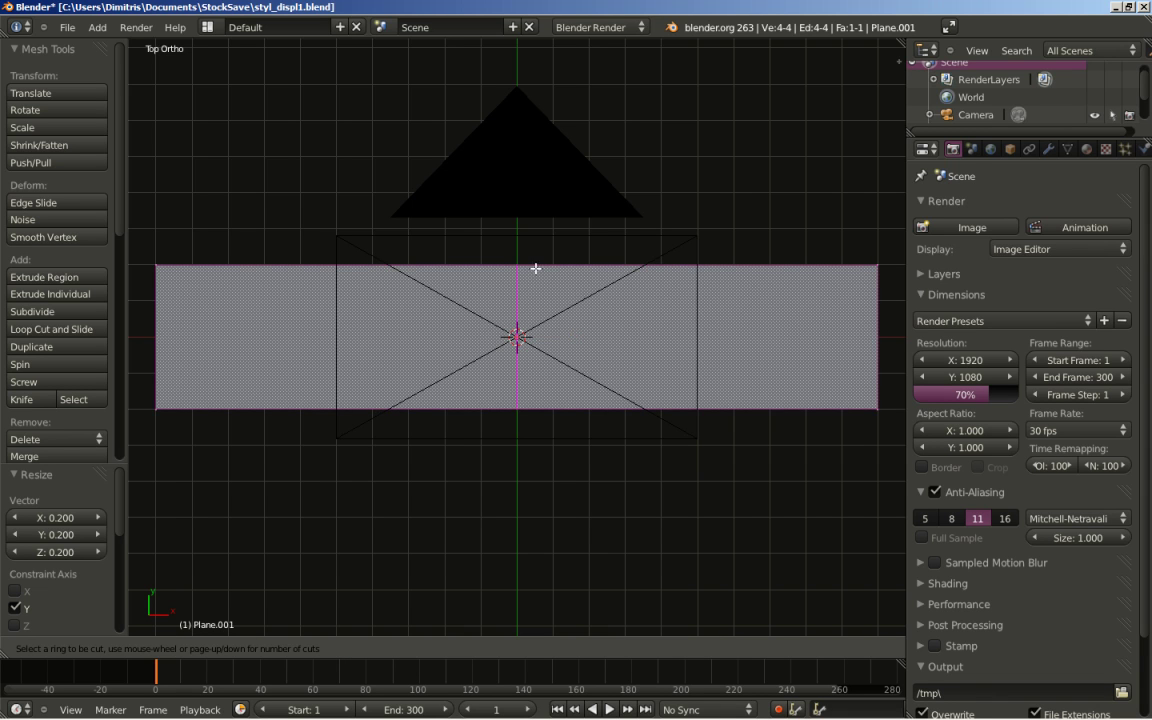
pyautogui.click(523, 267)
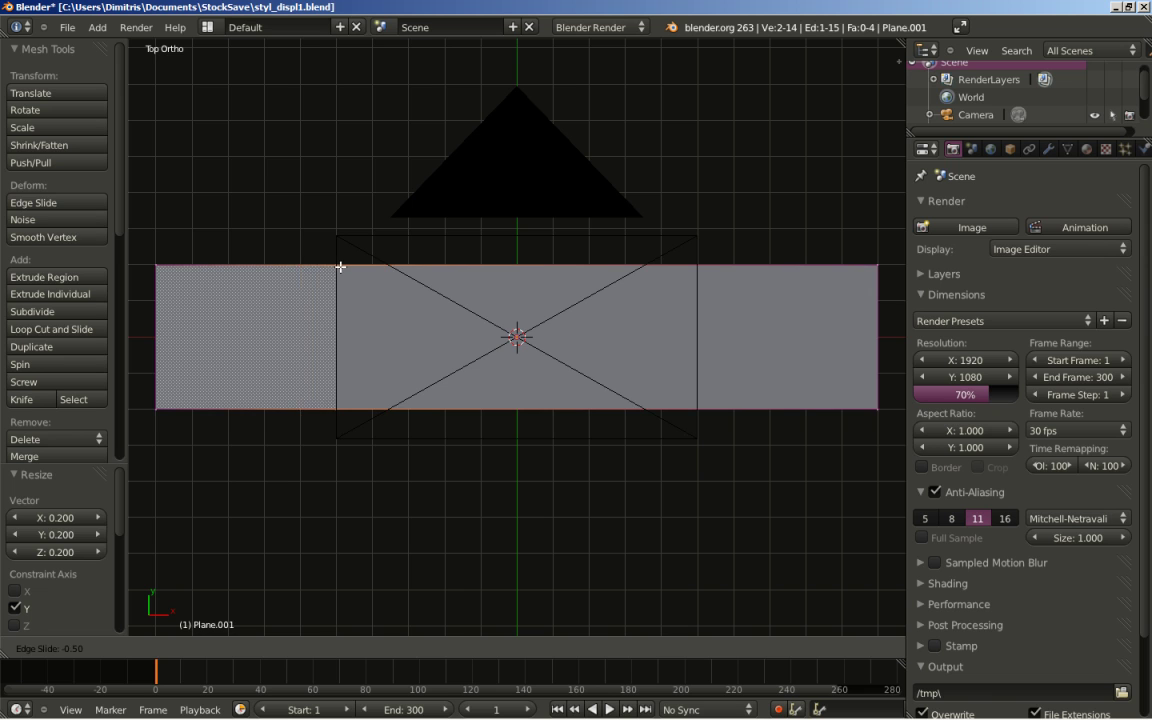
pyautogui.click(334, 264)
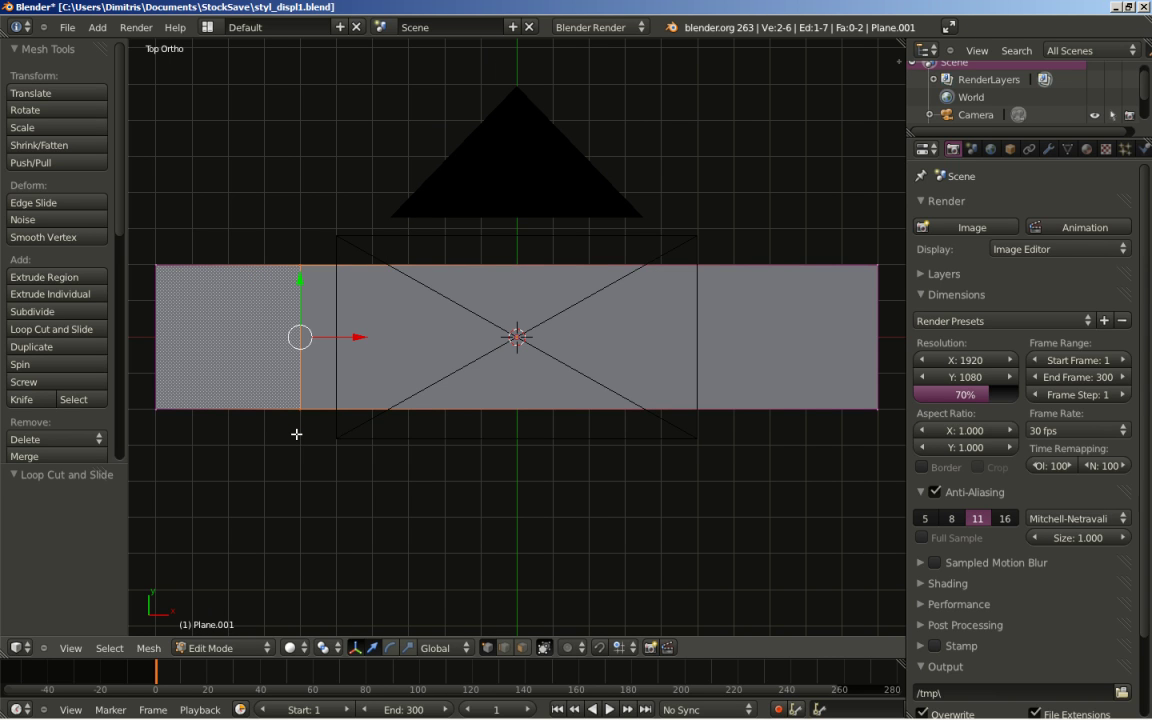
# Select the square end face in face select mode and extrude it about -0.006 along Z.
pyautogui.hotkey('ctrl', 'Tab')
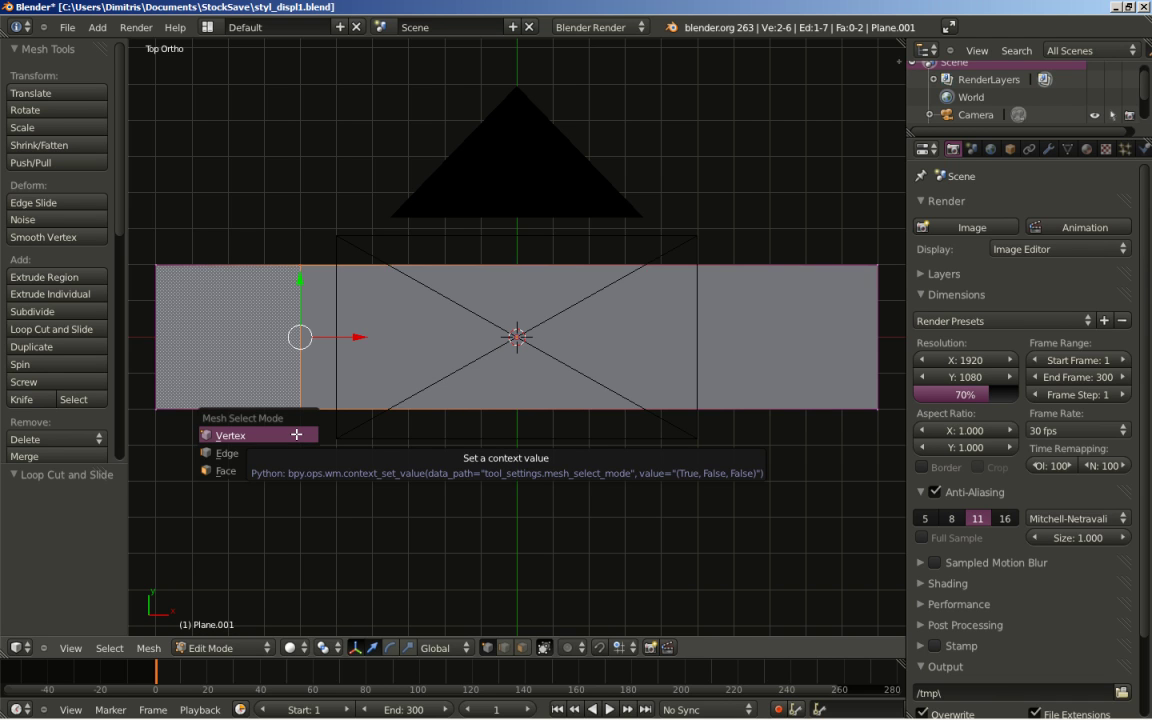
pyautogui.click(240, 469)
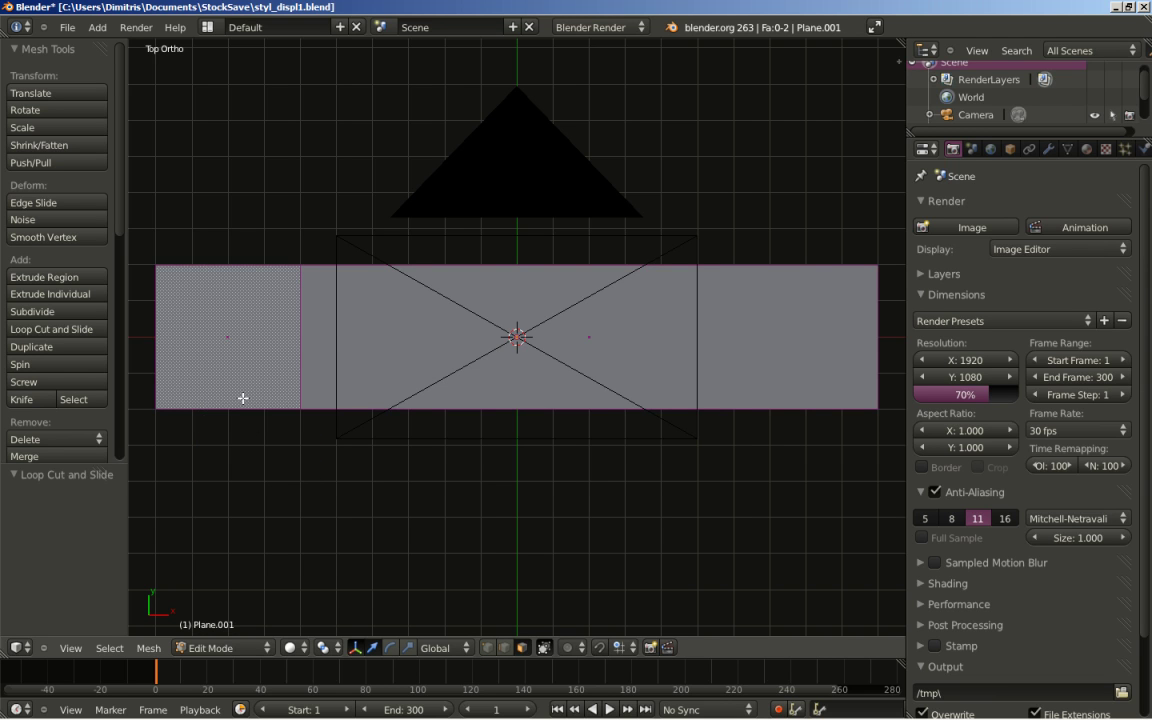
pyautogui.rightClick(229, 340)
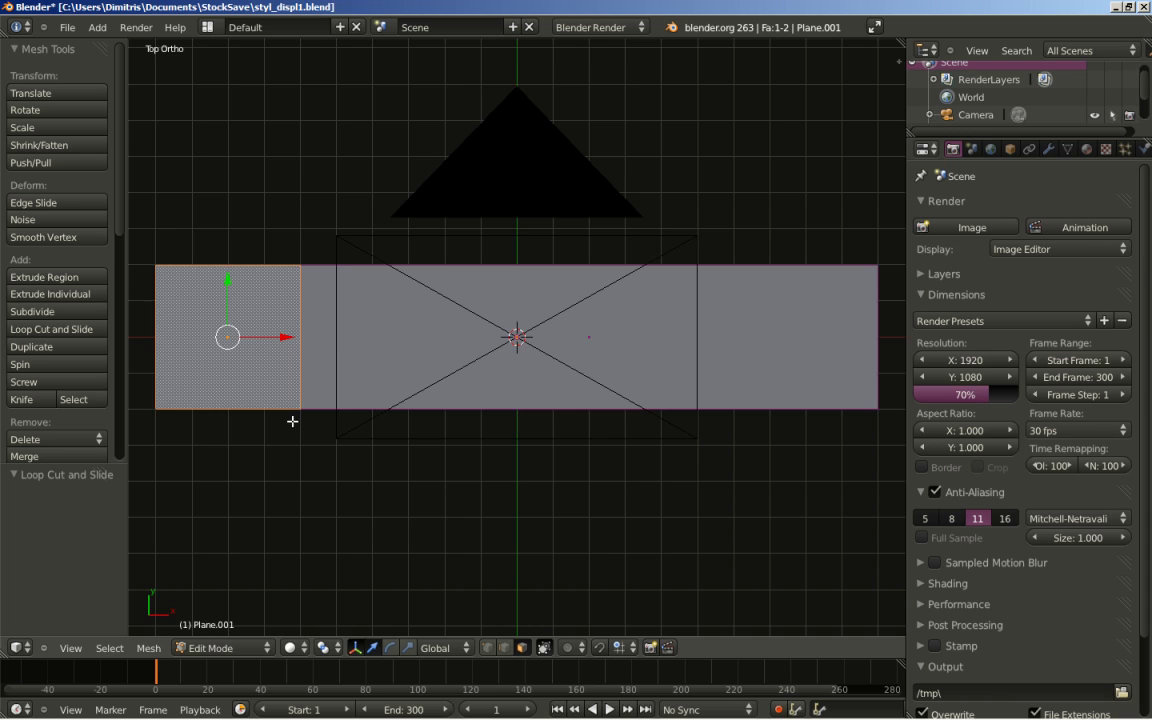
pyautogui.keyDown('shift'); pyautogui.moveTo(304, 429); pyautogui.dragTo(579, 445, button='middle'); pyautogui.keyUp('shift')
pyautogui.scroll(3, 467, 415)
pyautogui.scroll(1, 466, 417)
pyautogui.press('e')
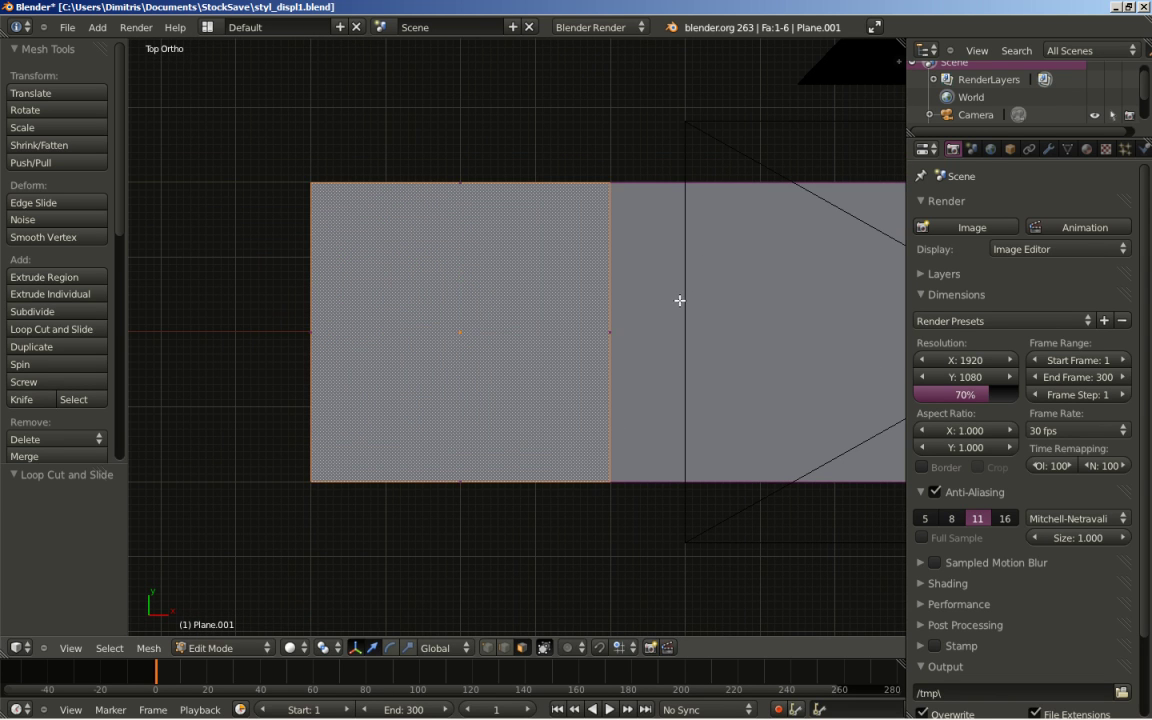
pyautogui.press('e')
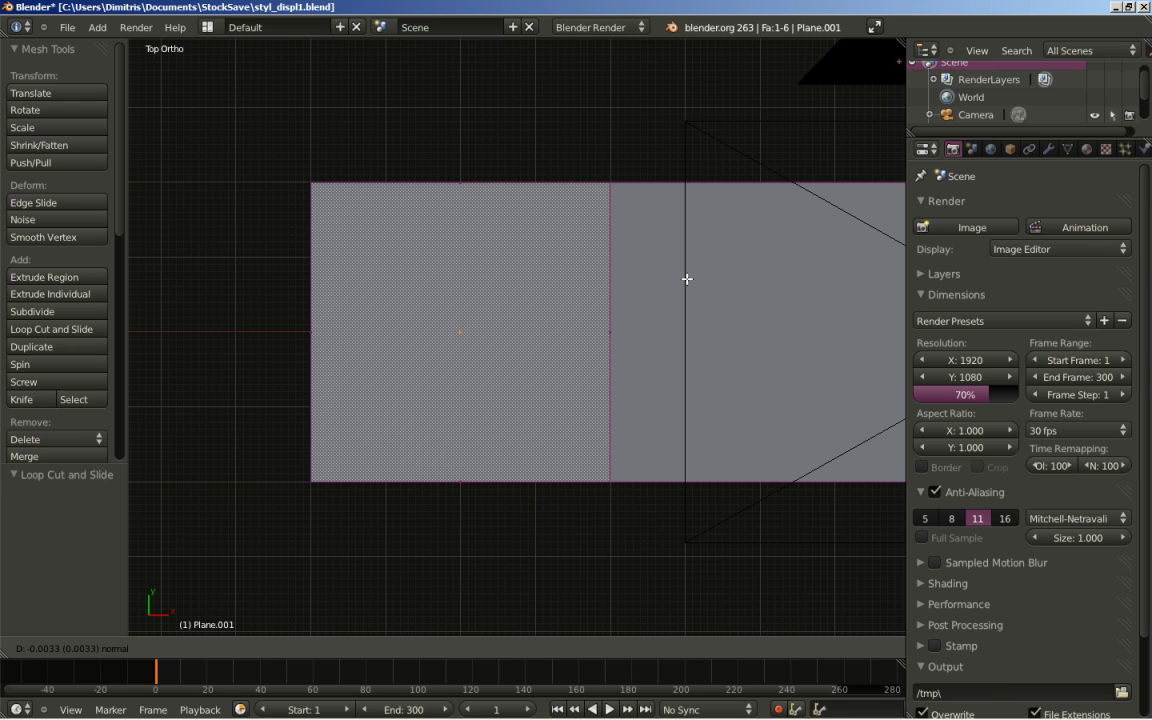
pyautogui.click(692, 271)
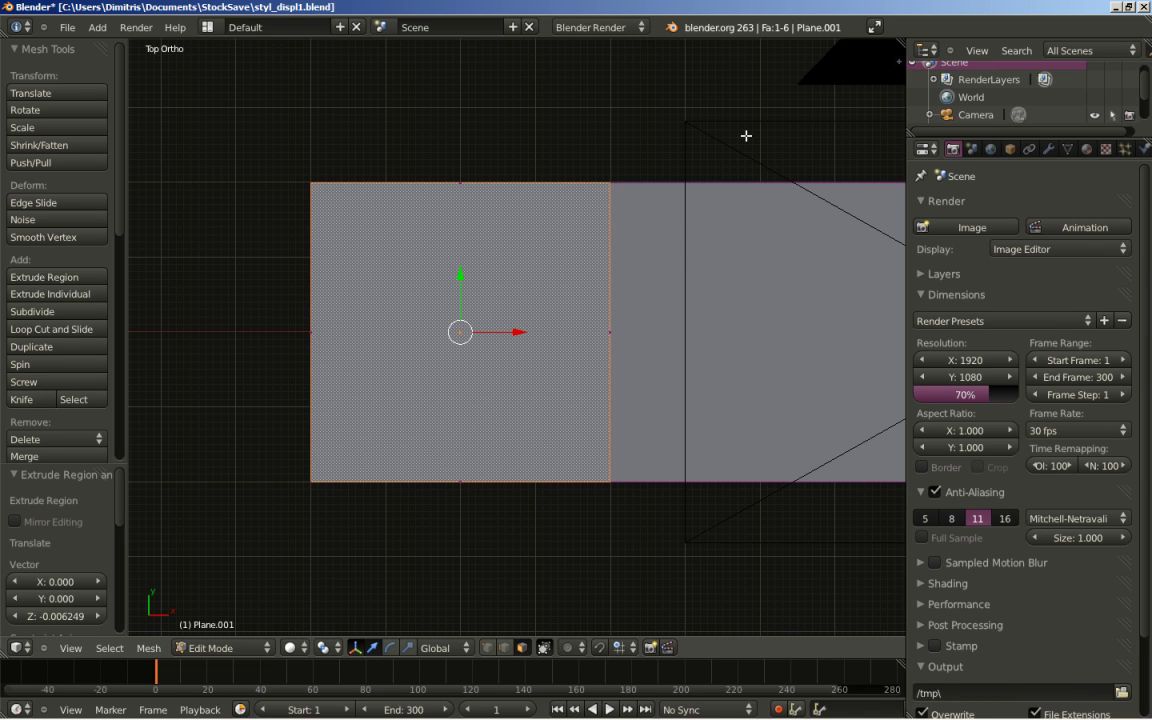
# Scale the extruded square face to about 0.961 and delete it to leave a thin square frame.
pyautogui.press('s')
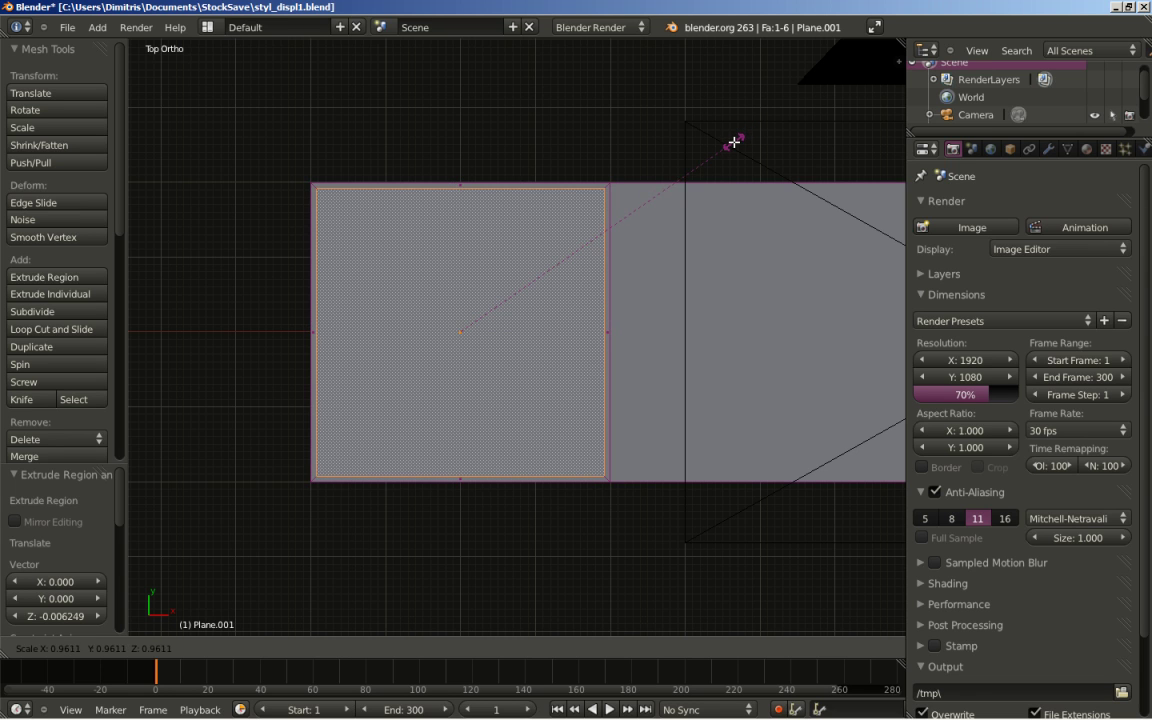
pyautogui.click(734, 142)
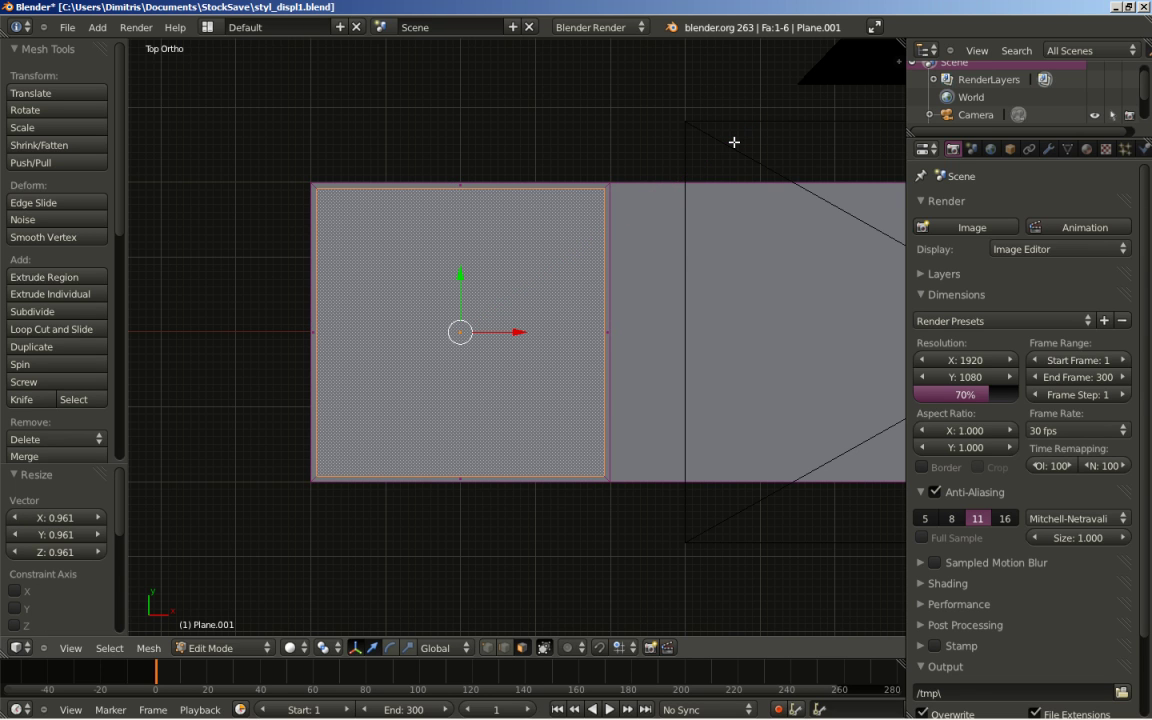
pyautogui.press('x')
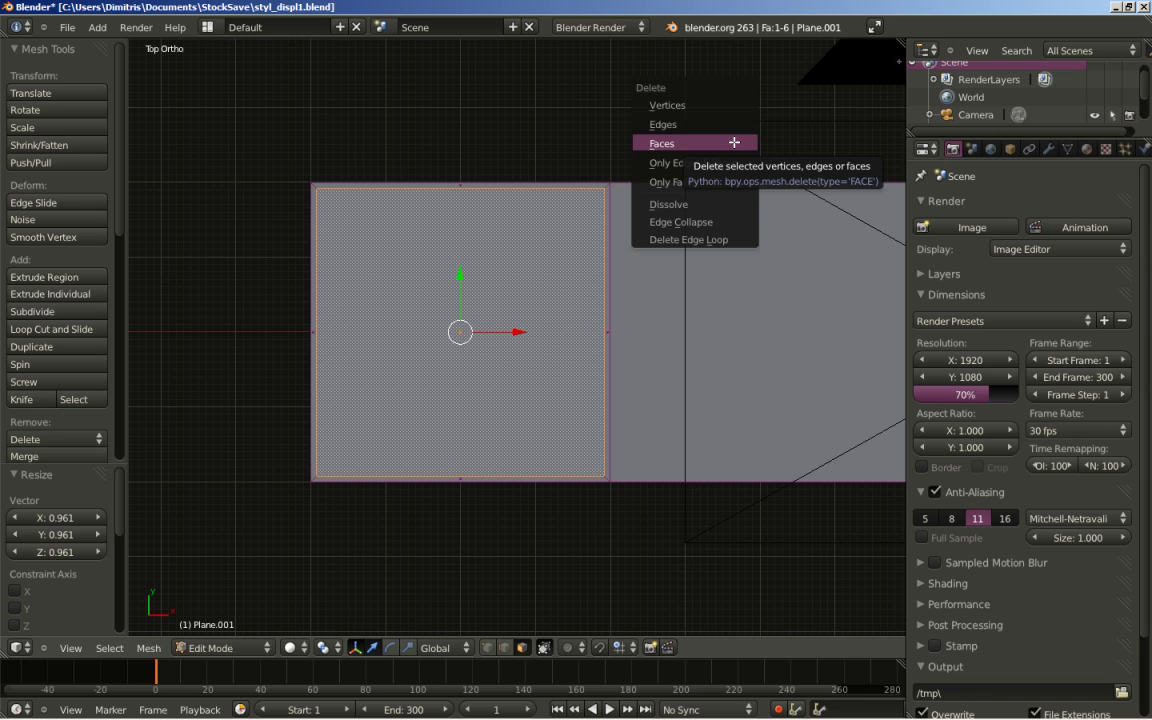
pyautogui.click(734, 143)
# Select the long rectangular face beside the square frame and extrude it about -0.024 along Z.
pyautogui.scroll(-5, 689, 198)
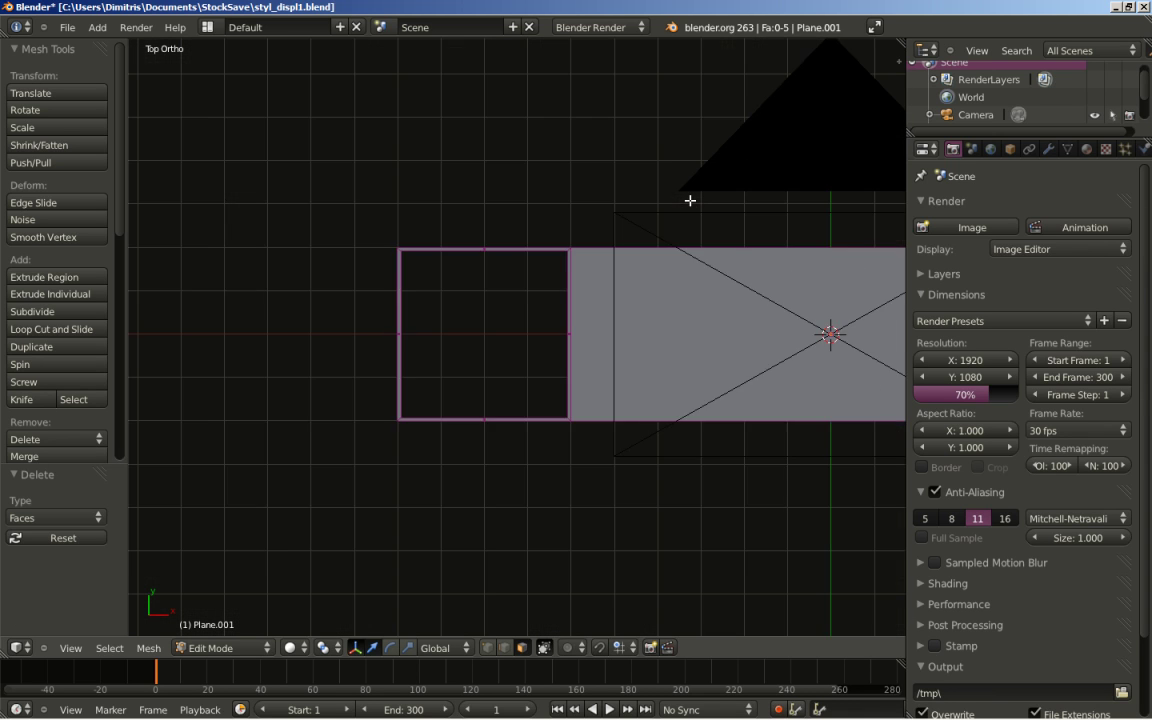
pyautogui.press('KP_Decimal')
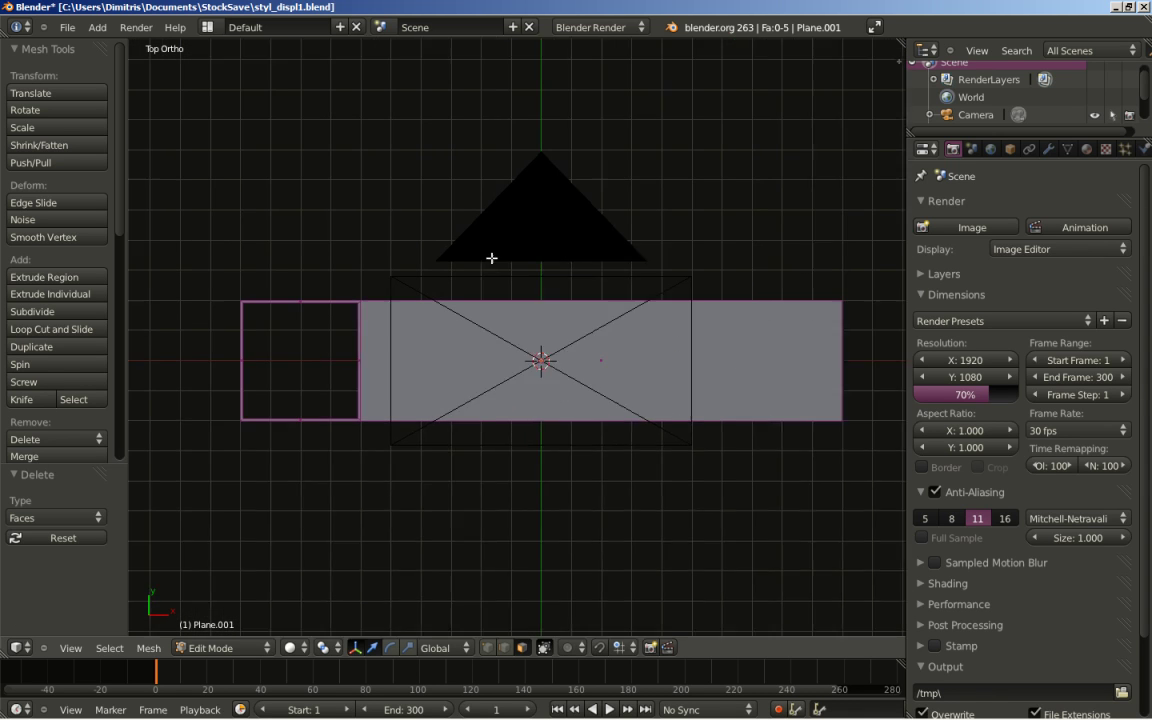
pyautogui.rightClick(582, 341)
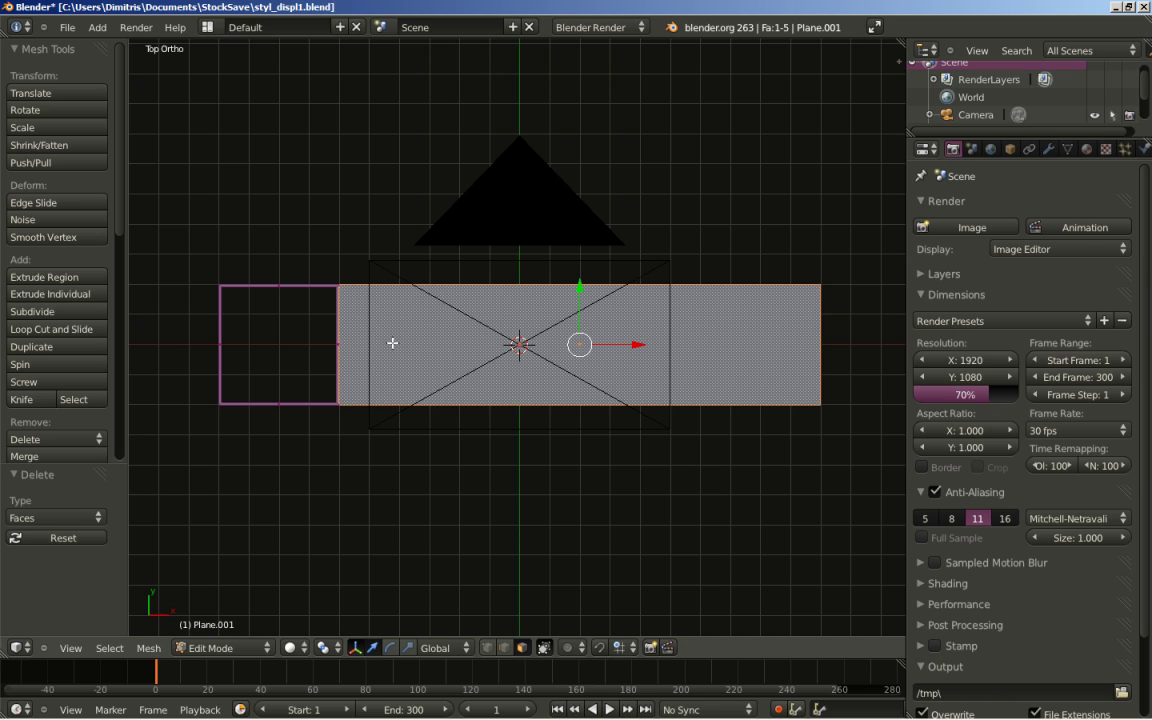
pyautogui.scroll(3, 536, 397)
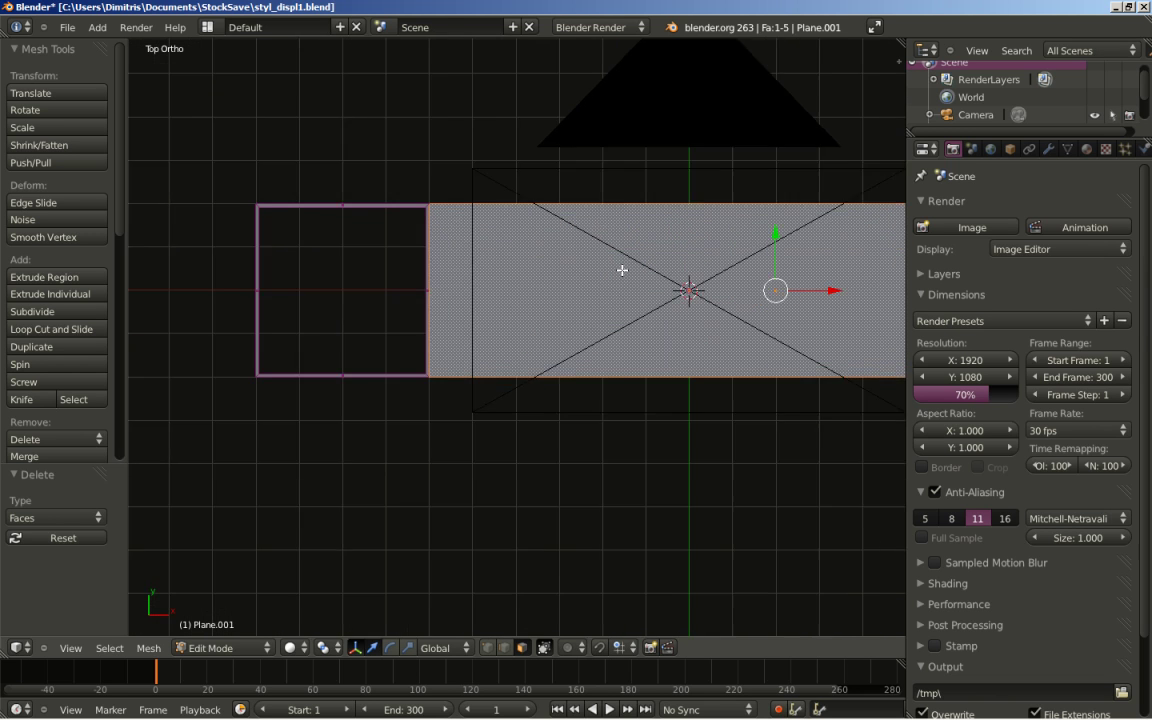
pyautogui.press('e')
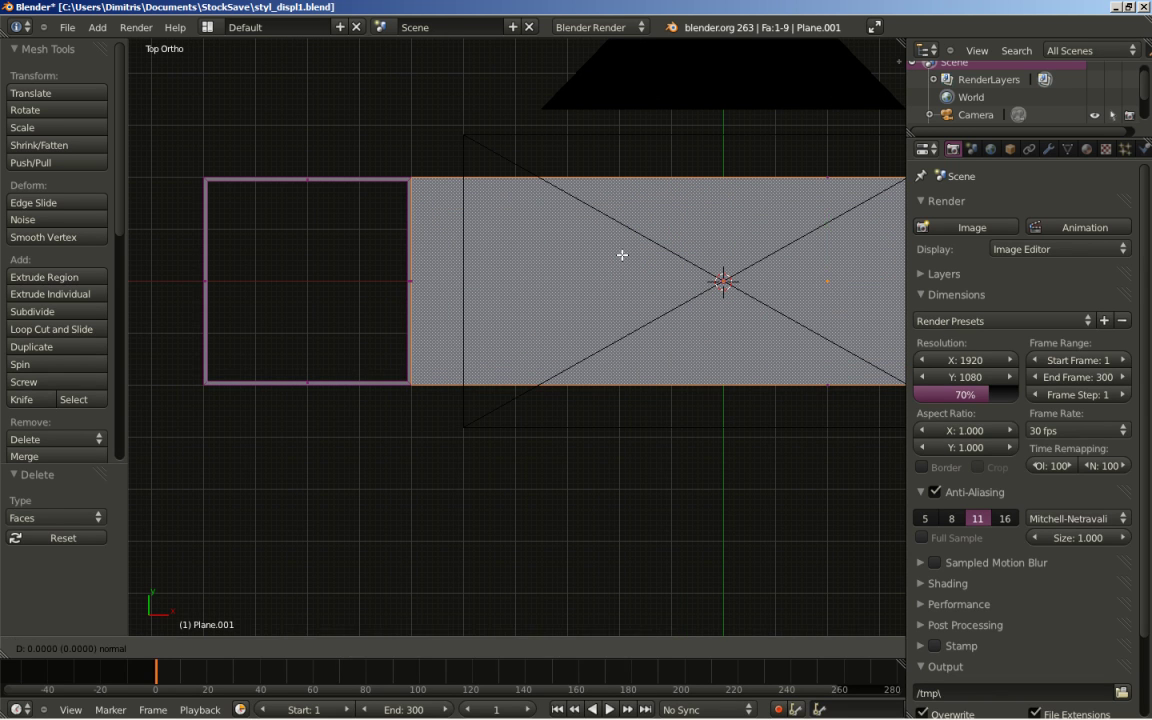
pyautogui.click(642, 214)
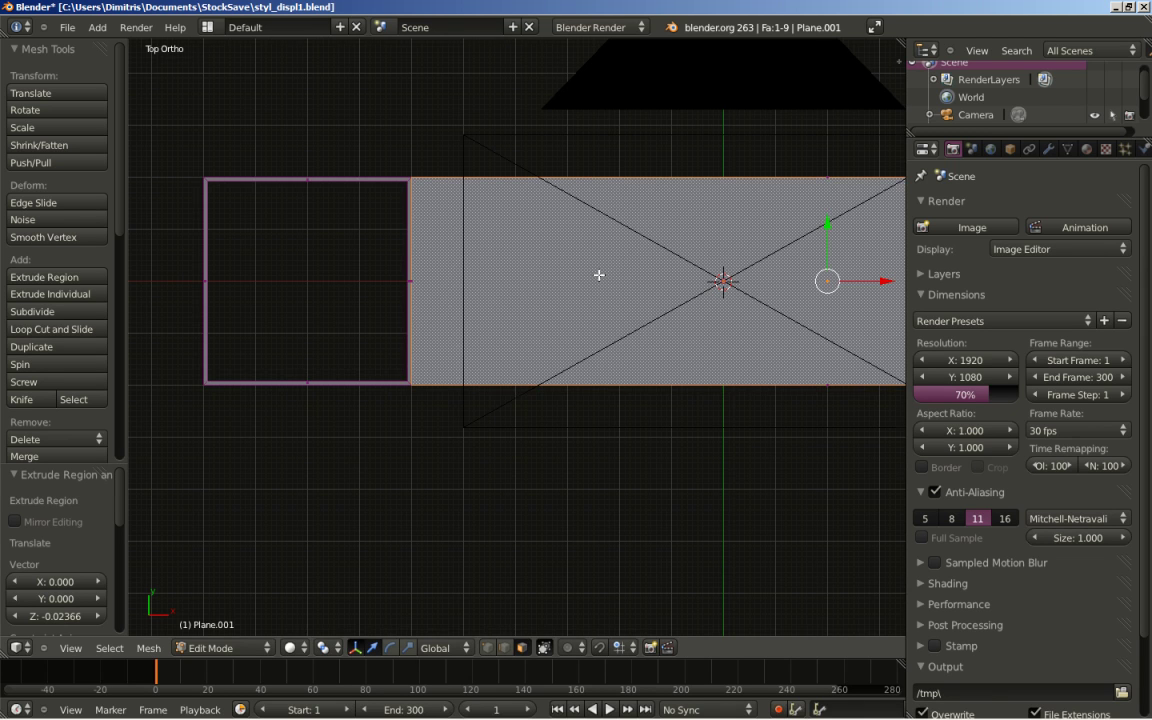
# Scale the extruded long face to about 0.965, and stretch it along X by about 1.023 to even out its border.
pyautogui.scroll(2, 599, 274)
pyautogui.press('s')
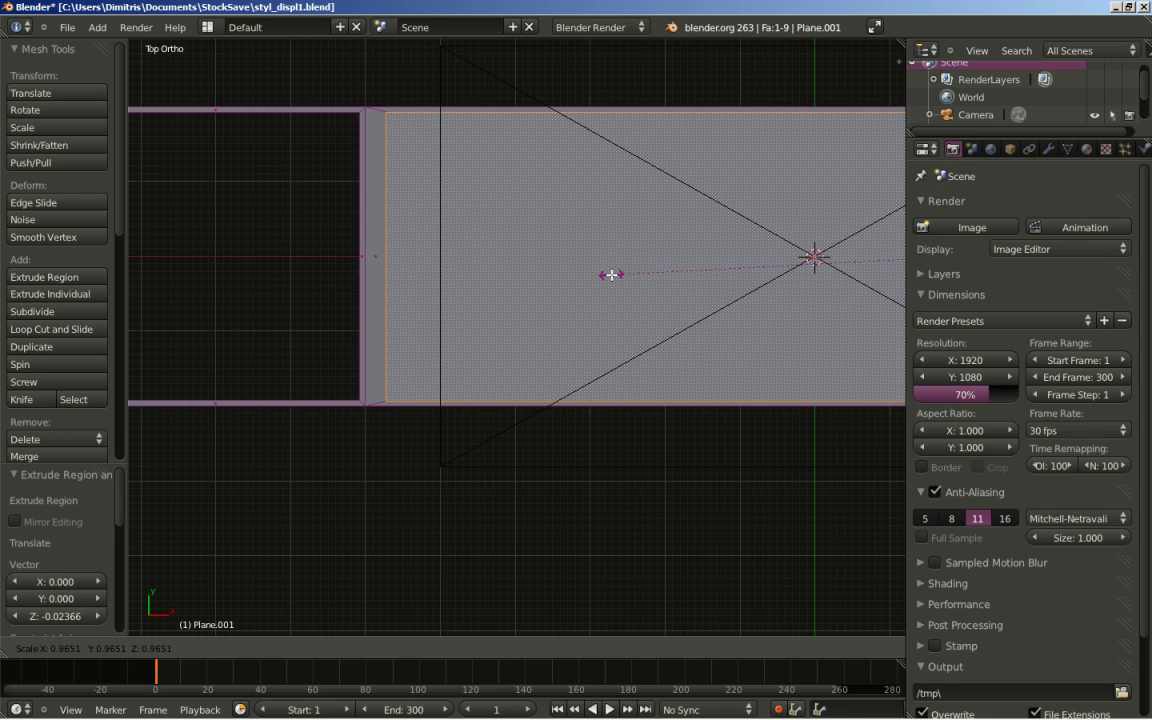
pyautogui.click(611, 274)
pyautogui.keyDown('shift'); pyautogui.moveTo(625, 249); pyautogui.dragTo(679, 315, button='middle'); pyautogui.keyUp('shift')
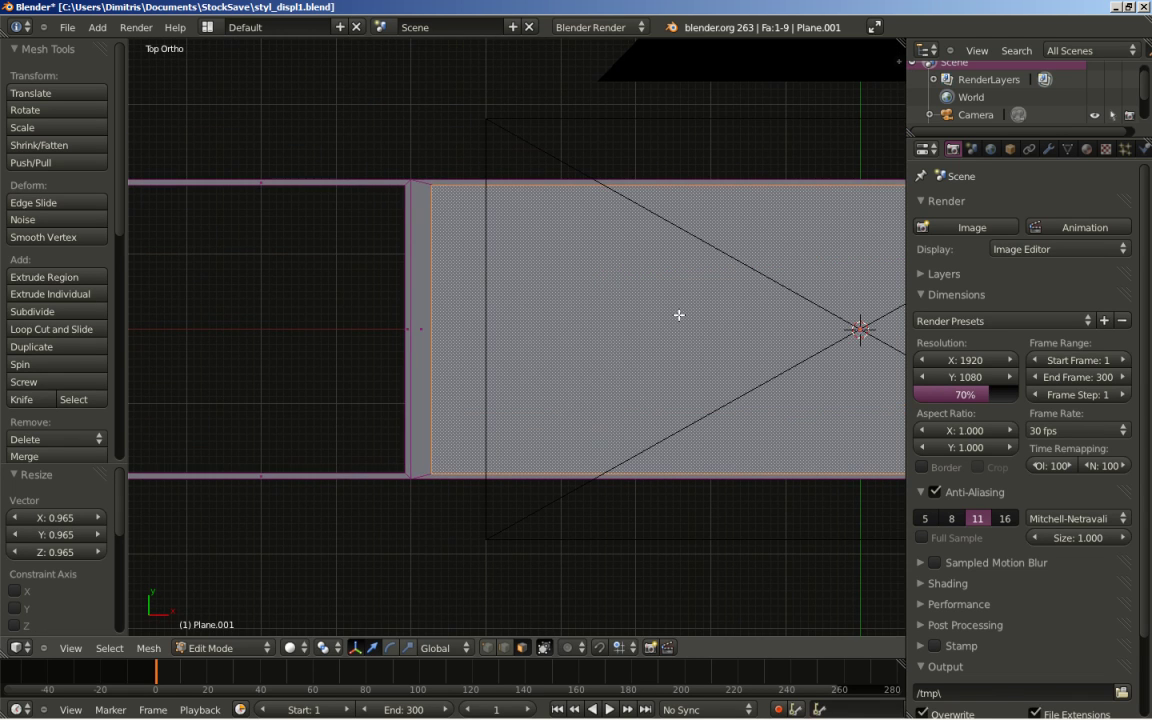
pyautogui.scroll(1, 679, 315)
pyautogui.press('s')
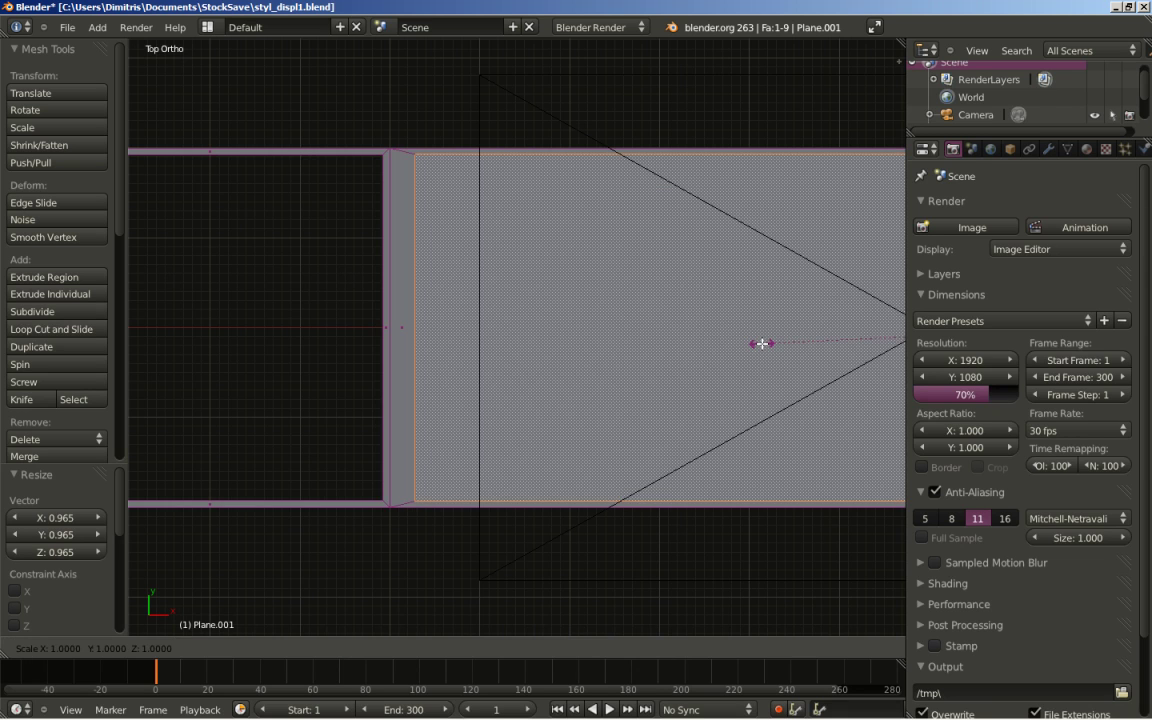
pyautogui.press('x')
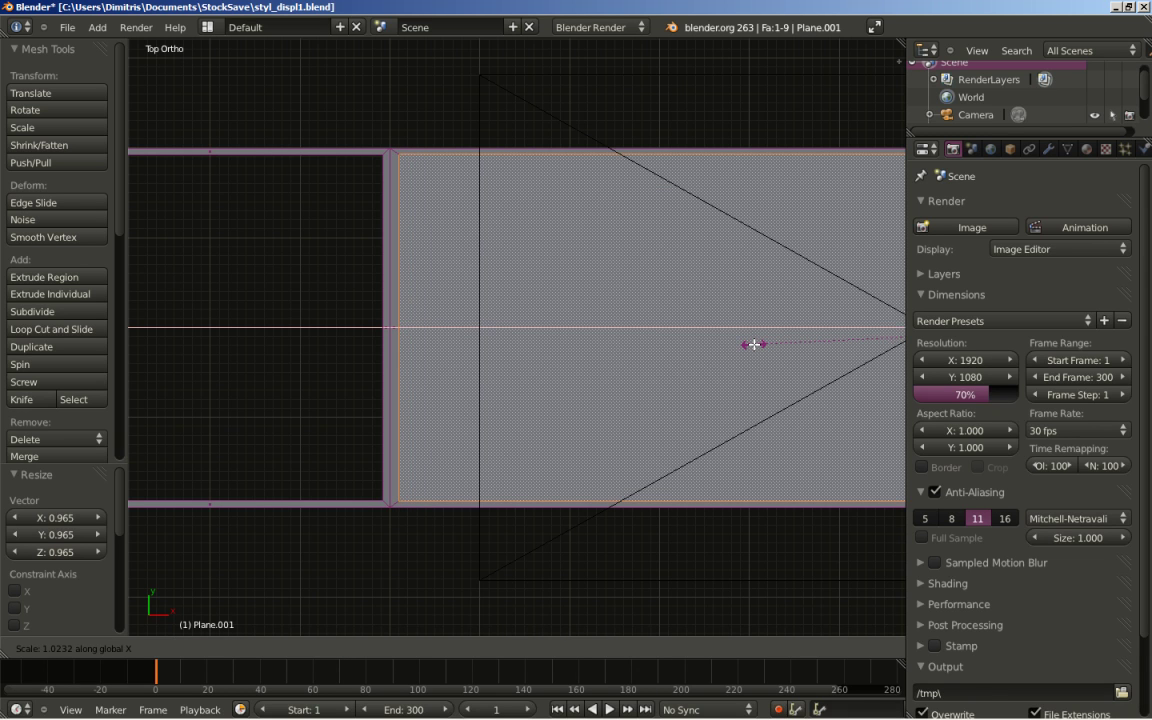
pyautogui.click(754, 344)
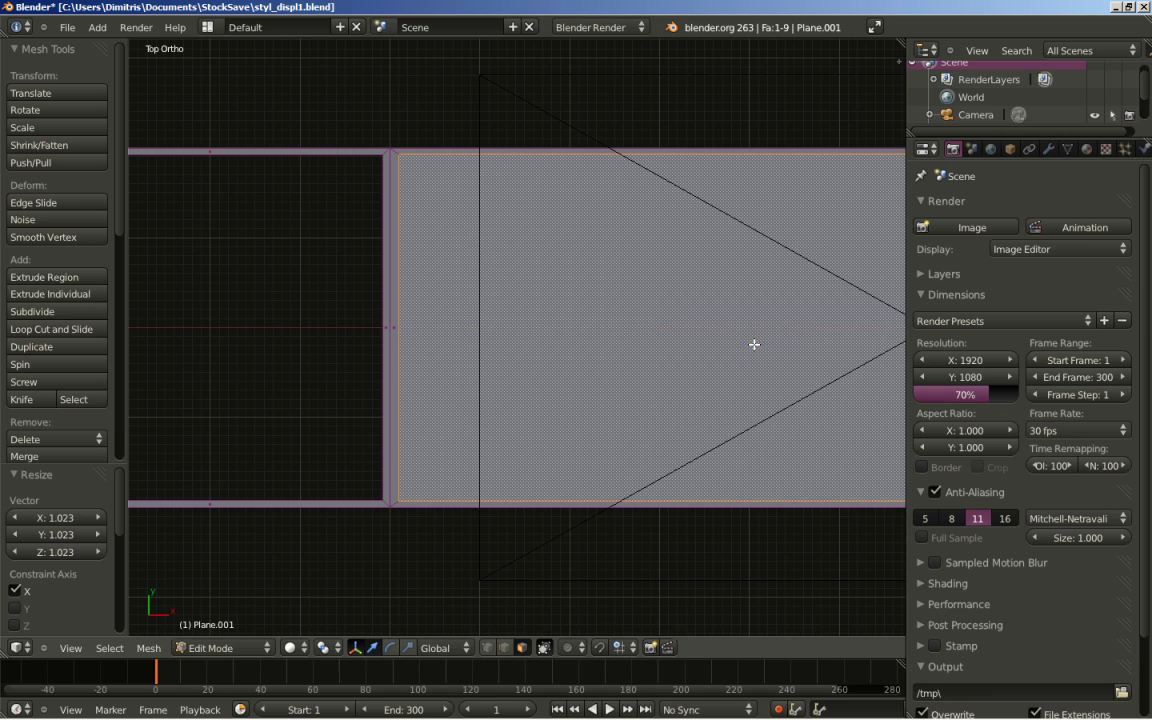
# Delete the scaled long face to leave a thin rectangular frame beside the square one.
pyautogui.press('x')
pyautogui.click(659, 328)
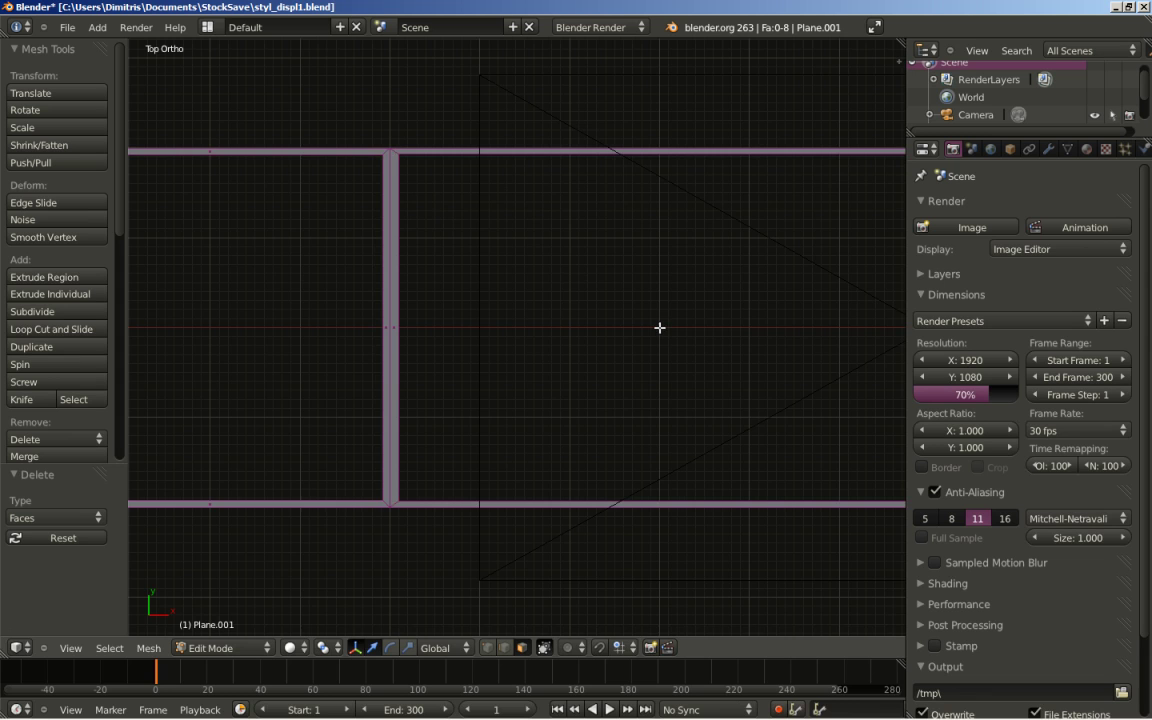
pyautogui.scroll(-6, 604, 332)
pyautogui.scroll(-1, 604, 330)
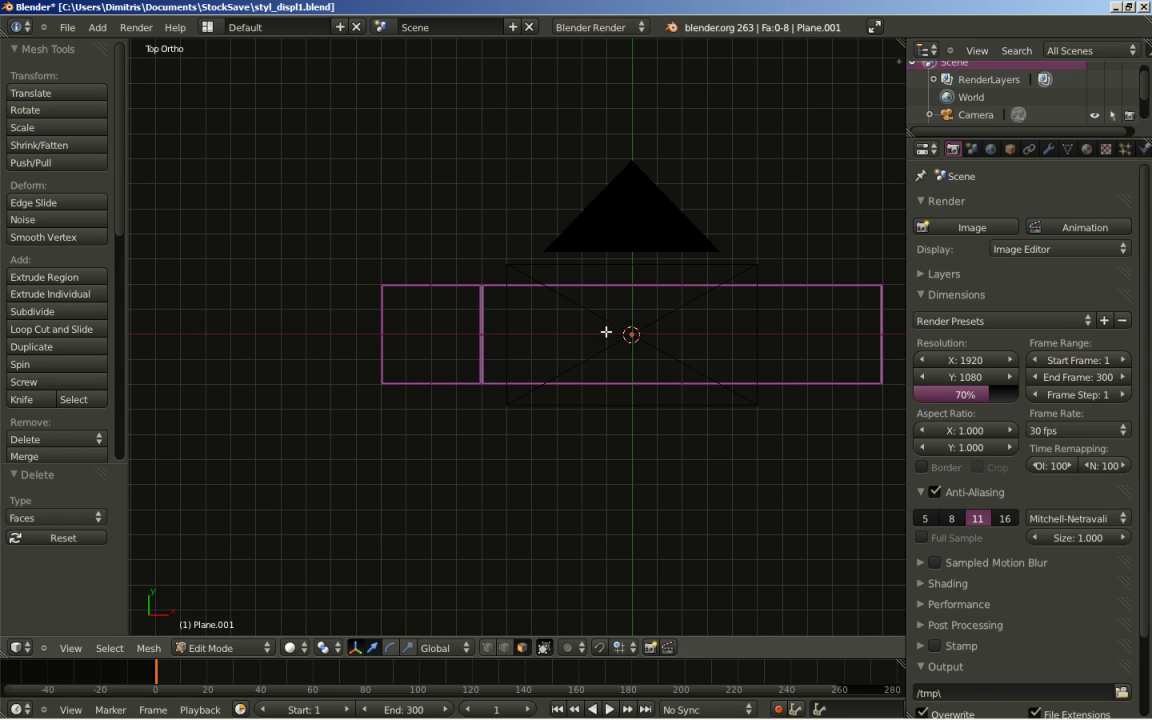
# Add centred loop cuts across the square frame's outer left border and across the divider shared with the long frame.
pyautogui.keyDown('shift'); pyautogui.moveTo(410, 378); pyautogui.dragTo(568, 360, button='middle'); pyautogui.keyUp('shift')
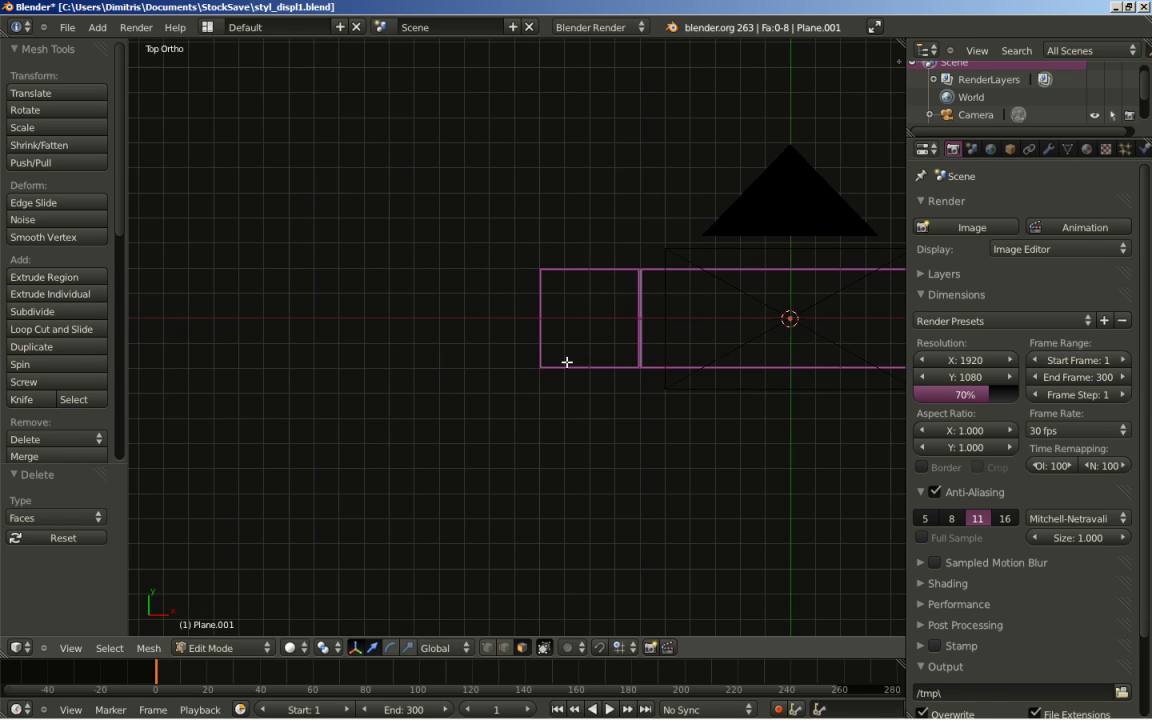
pyautogui.scroll(4, 566, 360)
pyautogui.keyDown('shift'); pyautogui.moveTo(661, 324); pyautogui.dragTo(514, 350, button='middle'); pyautogui.keyUp('shift')
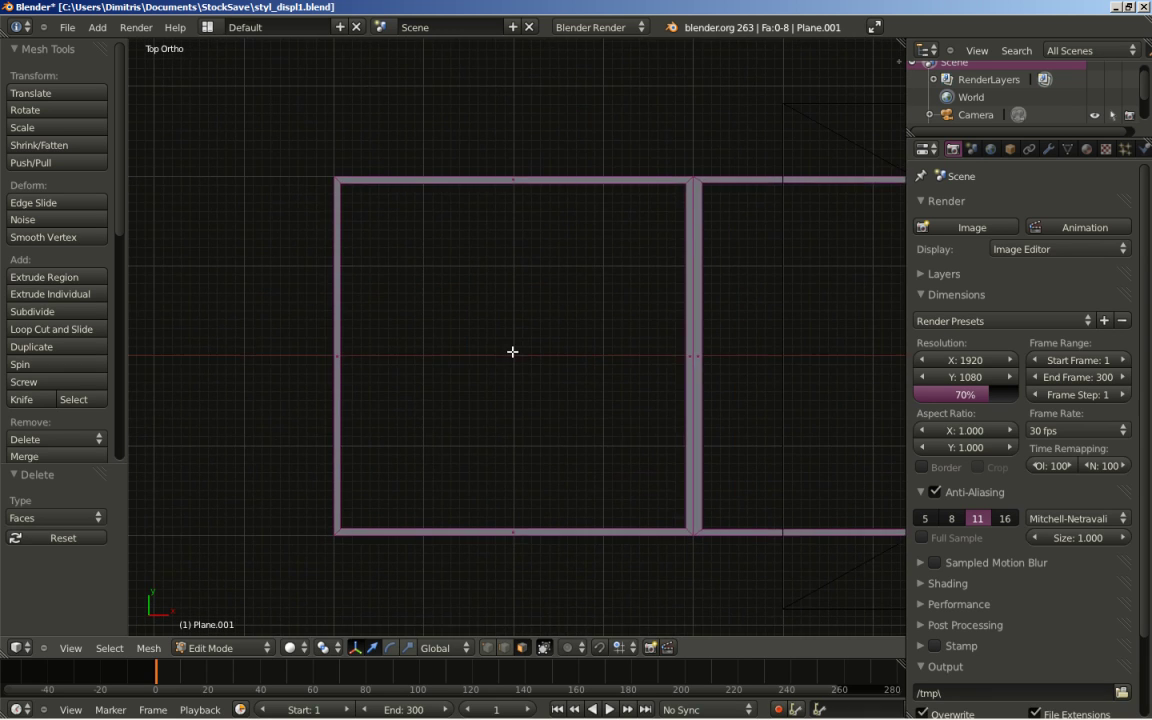
pyautogui.scroll(1, 514, 350)
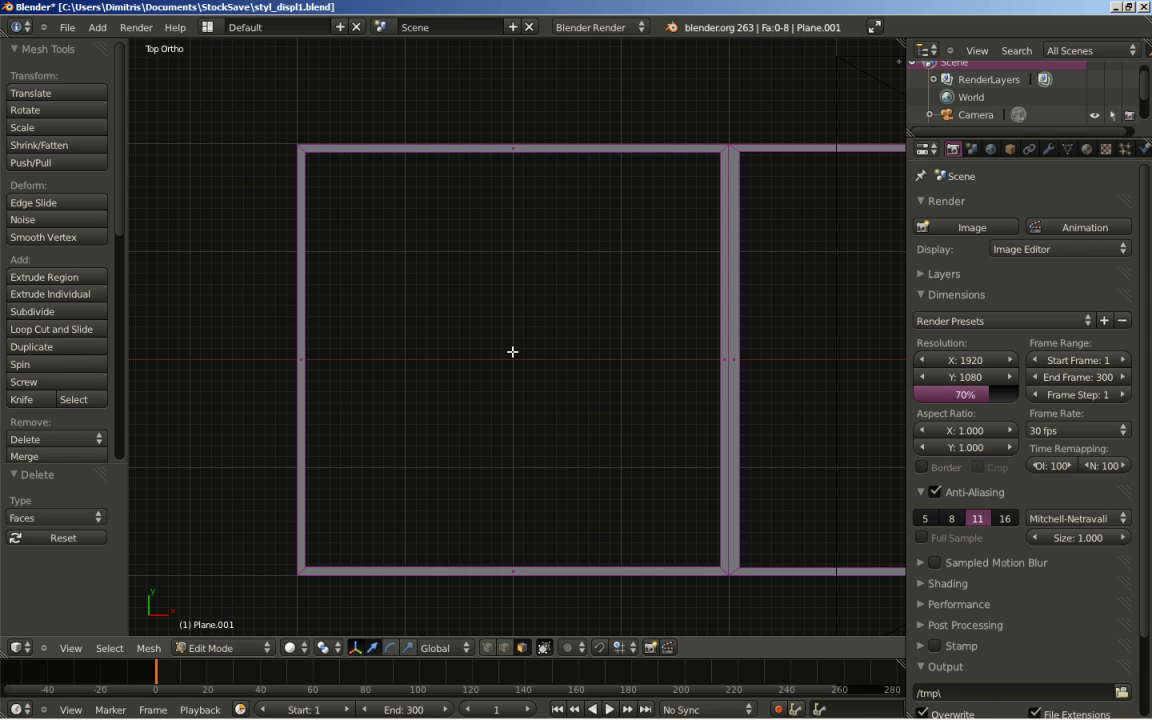
pyautogui.hotkey('ctrl', 'r')
pyautogui.click(314, 375)
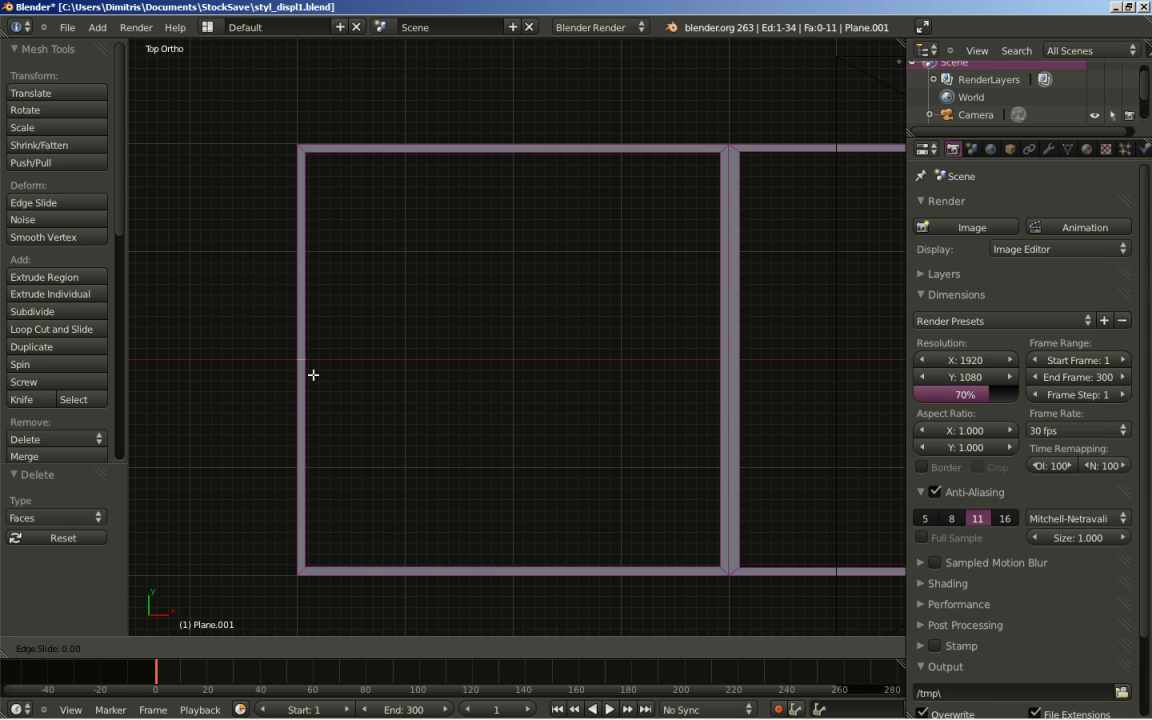
pyautogui.rightClick(368, 370)
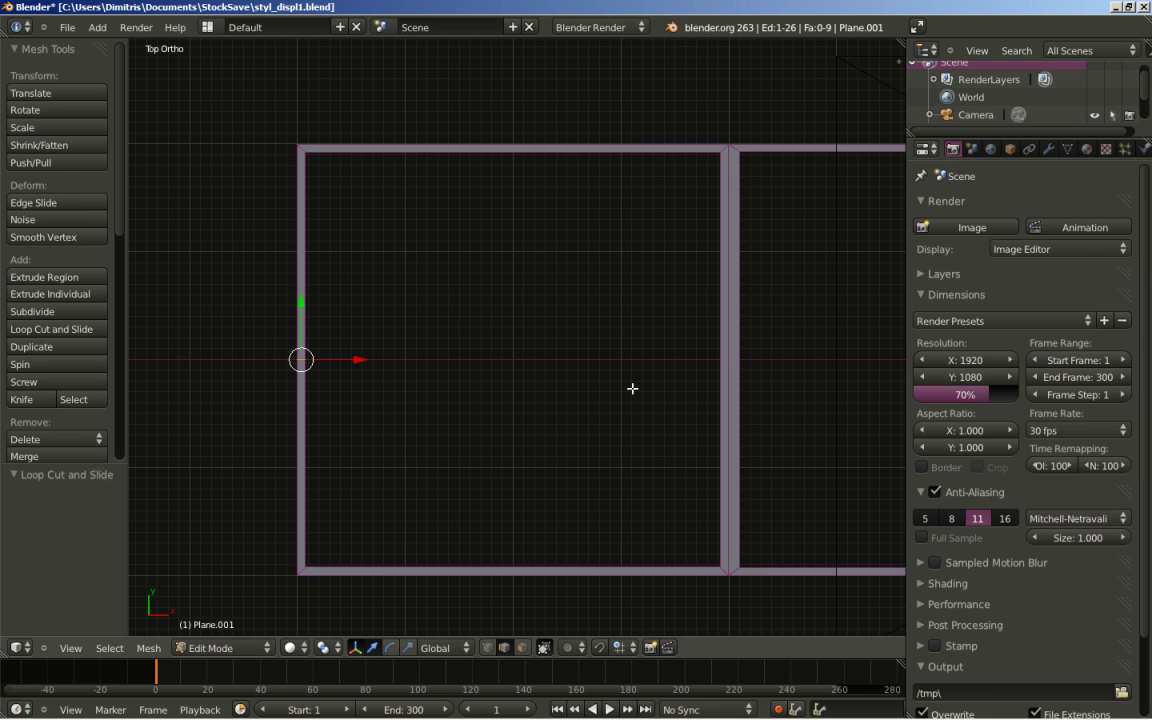
pyautogui.hotkey('ctrl', 'r')
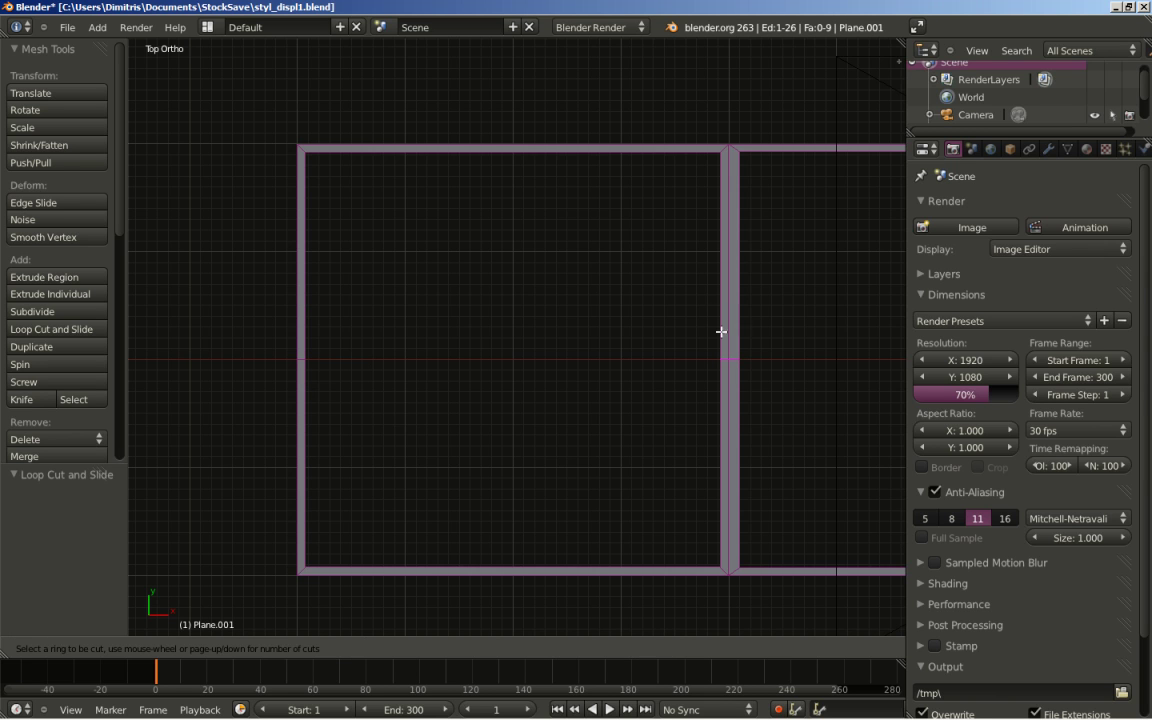
pyautogui.click(711, 329)
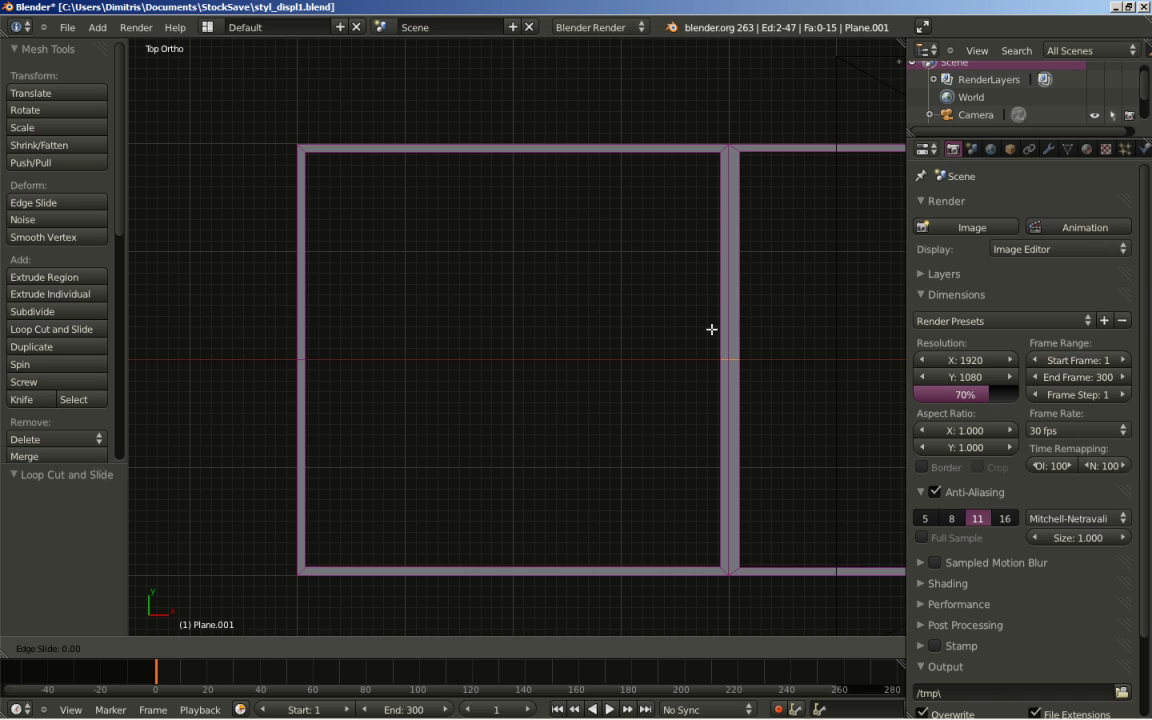
pyautogui.rightClick(711, 329)
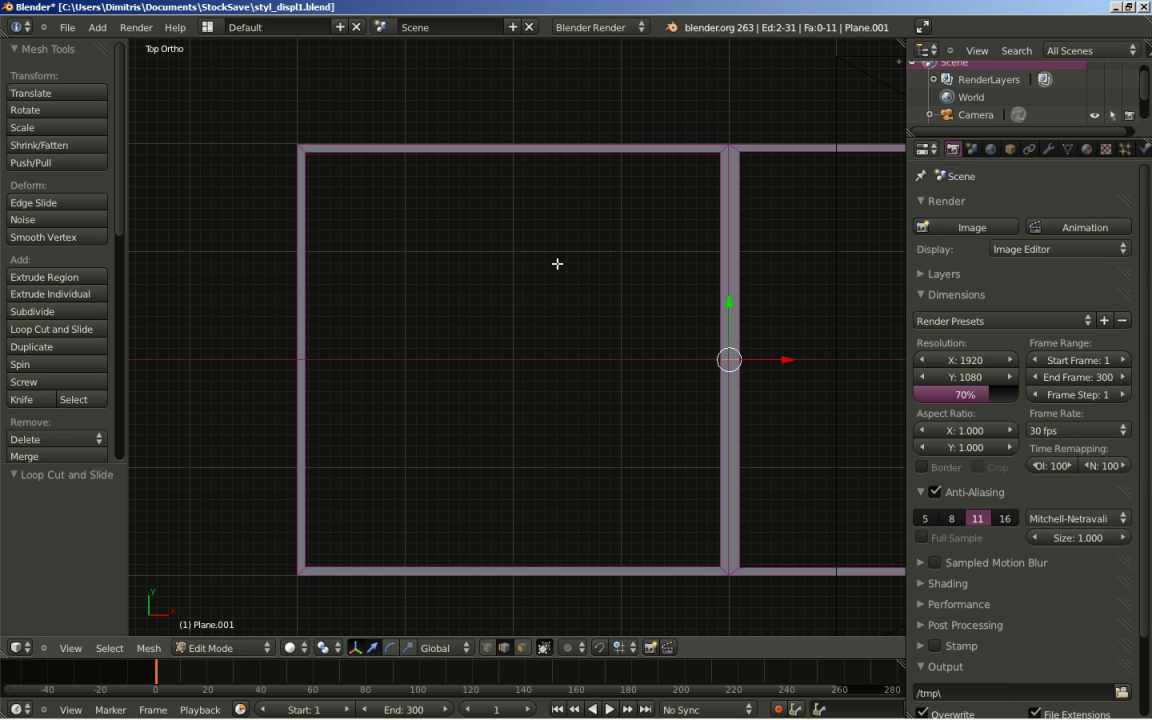
# In vertex select mode, move the left border's inner middle vertex 0.08 along X to form an inward-pointing triangle.
pyautogui.hotkey('ctrl', 'Tab')
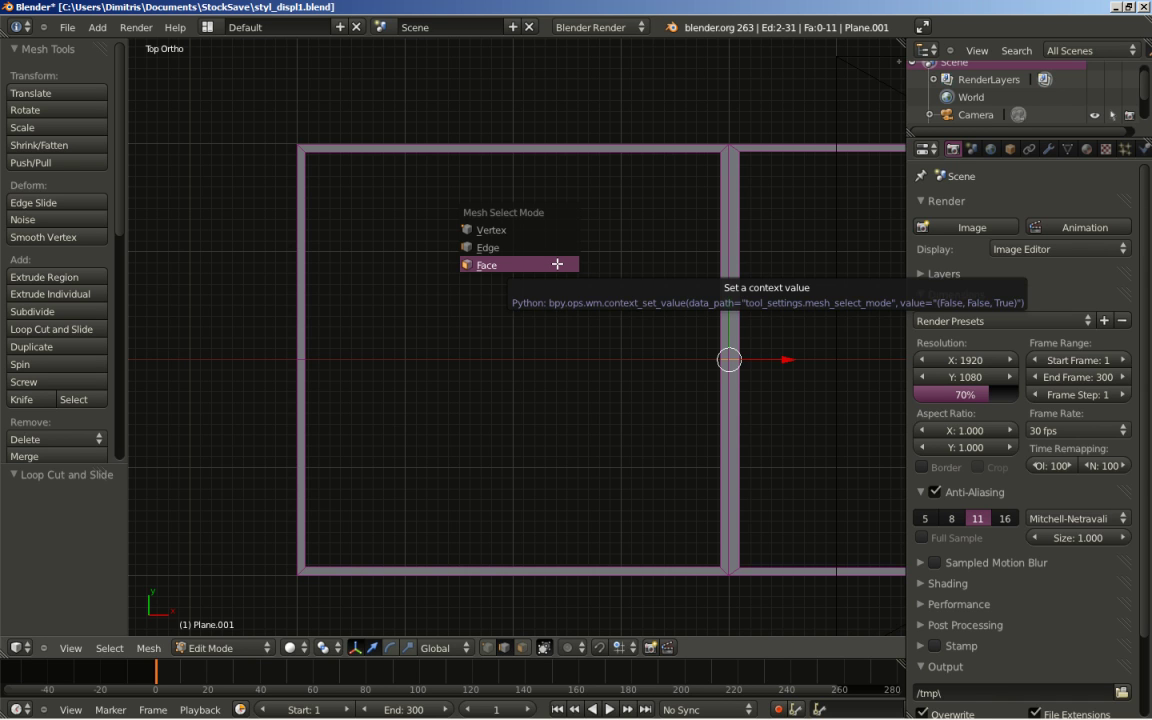
pyautogui.click(534, 231)
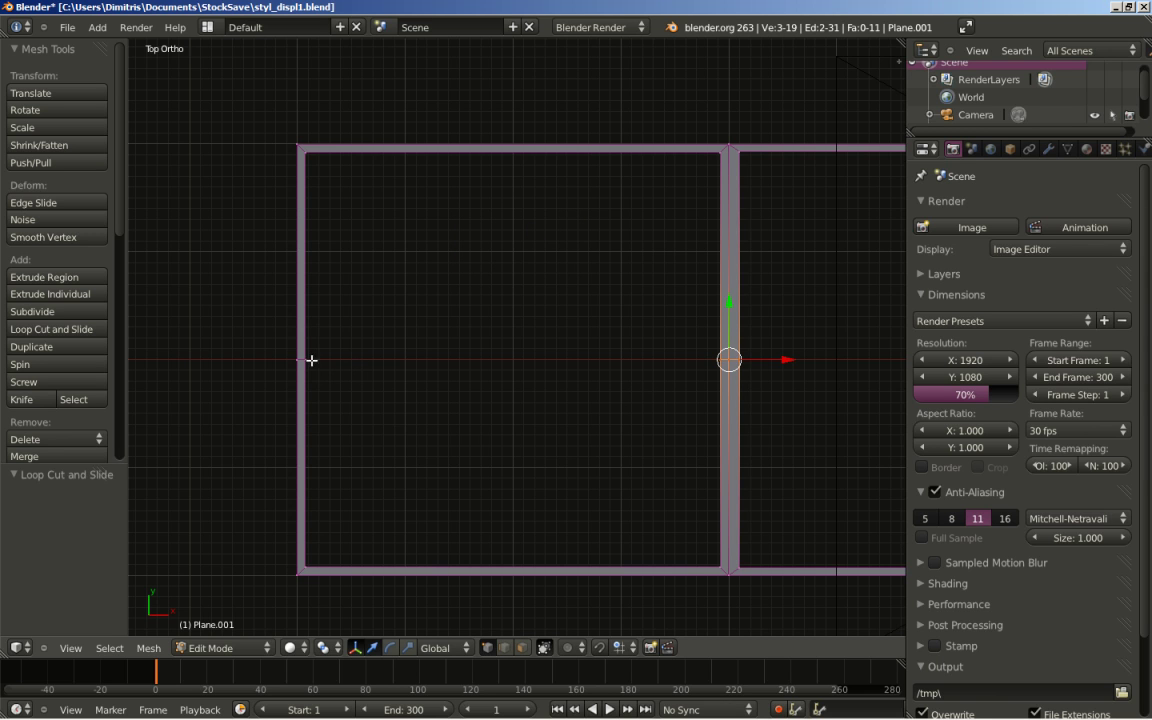
pyautogui.rightClick(280, 323)
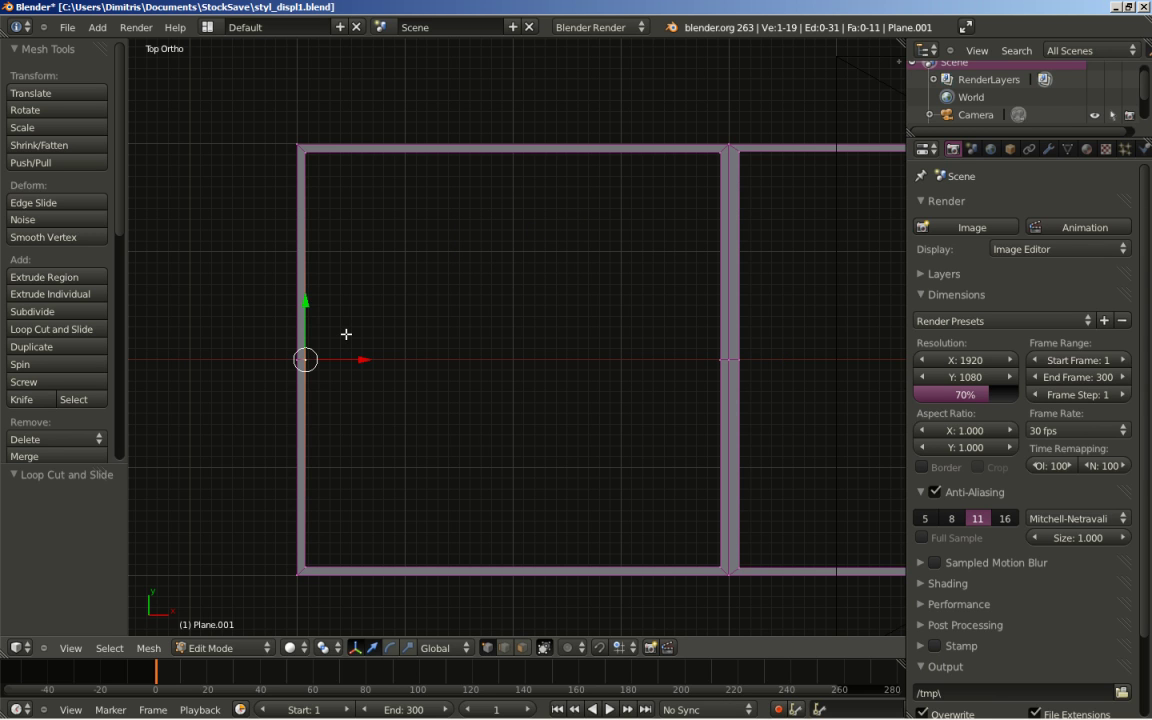
pyautogui.press('g')
pyautogui.press('x')
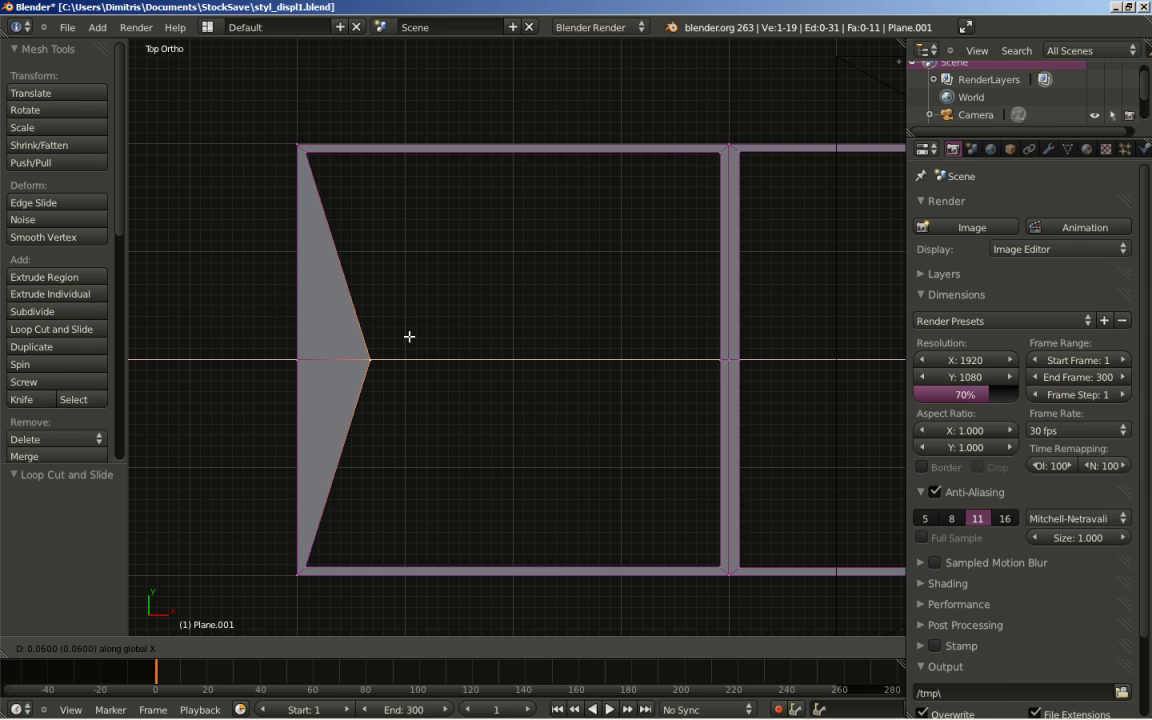
pyautogui.click(428, 336)
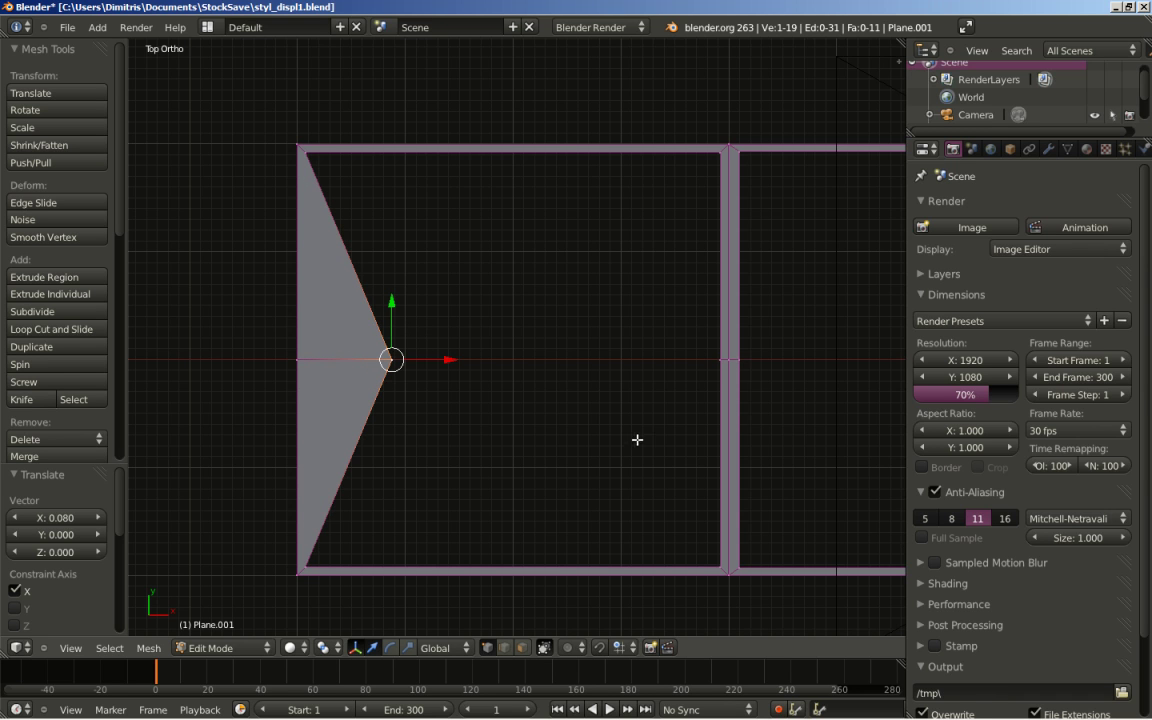
# Move the divider's middle vertex on the square's side -0.08 along X, and return to Object Mode.
pyautogui.rightClick(713, 360)
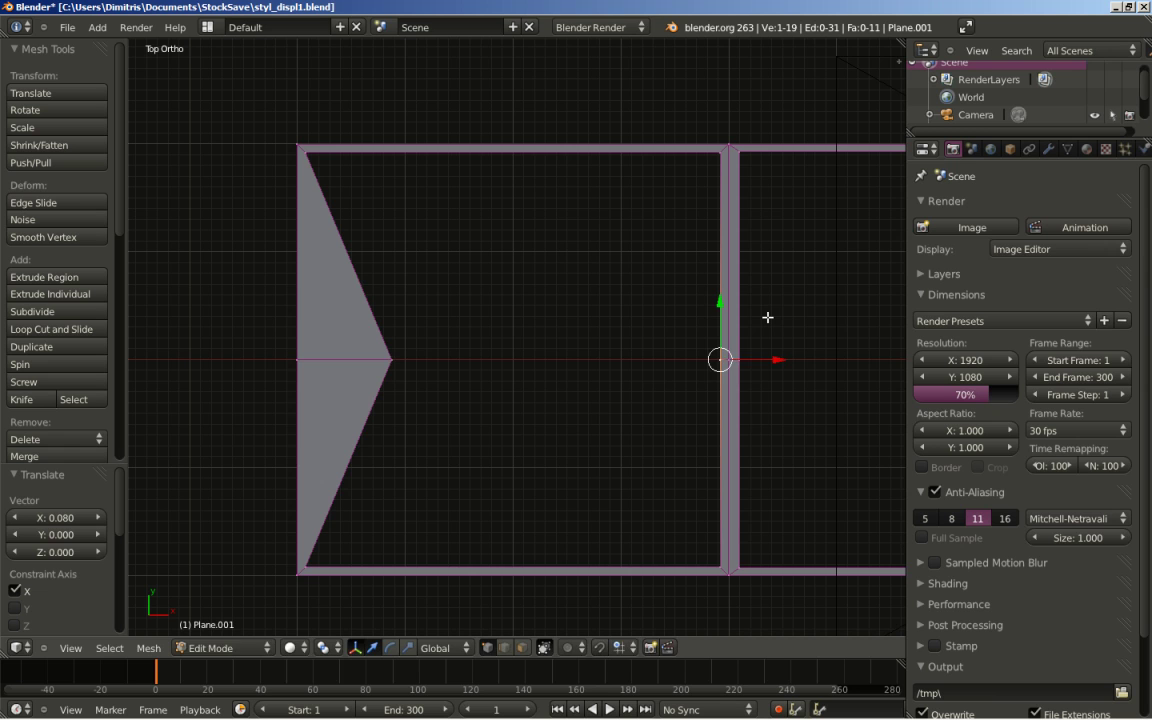
pyautogui.press('g')
pyautogui.press('x')
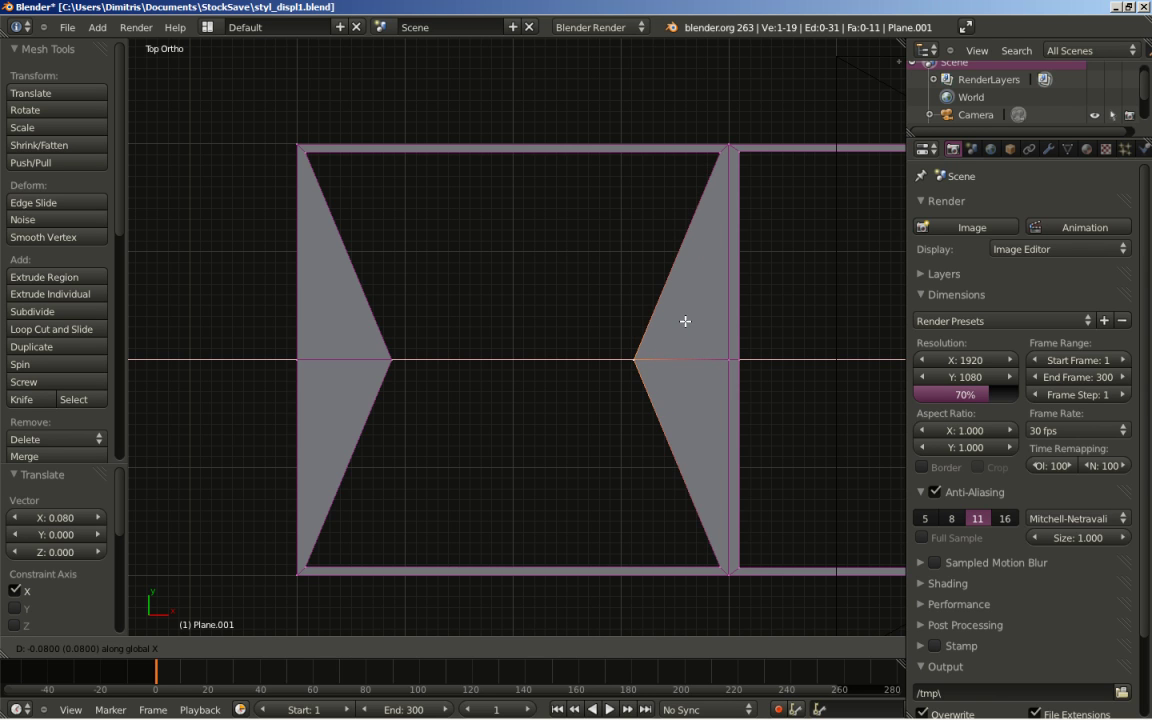
pyautogui.click(685, 321)
pyautogui.scroll(-3, 702, 393)
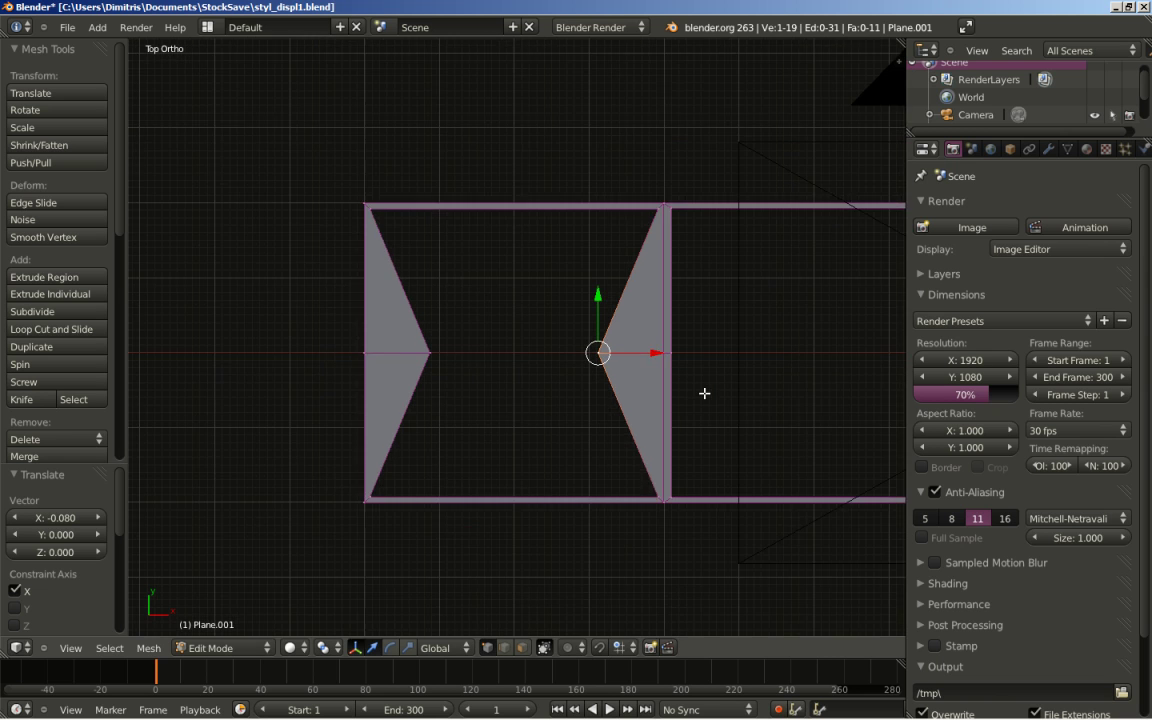
pyautogui.press('Tab')
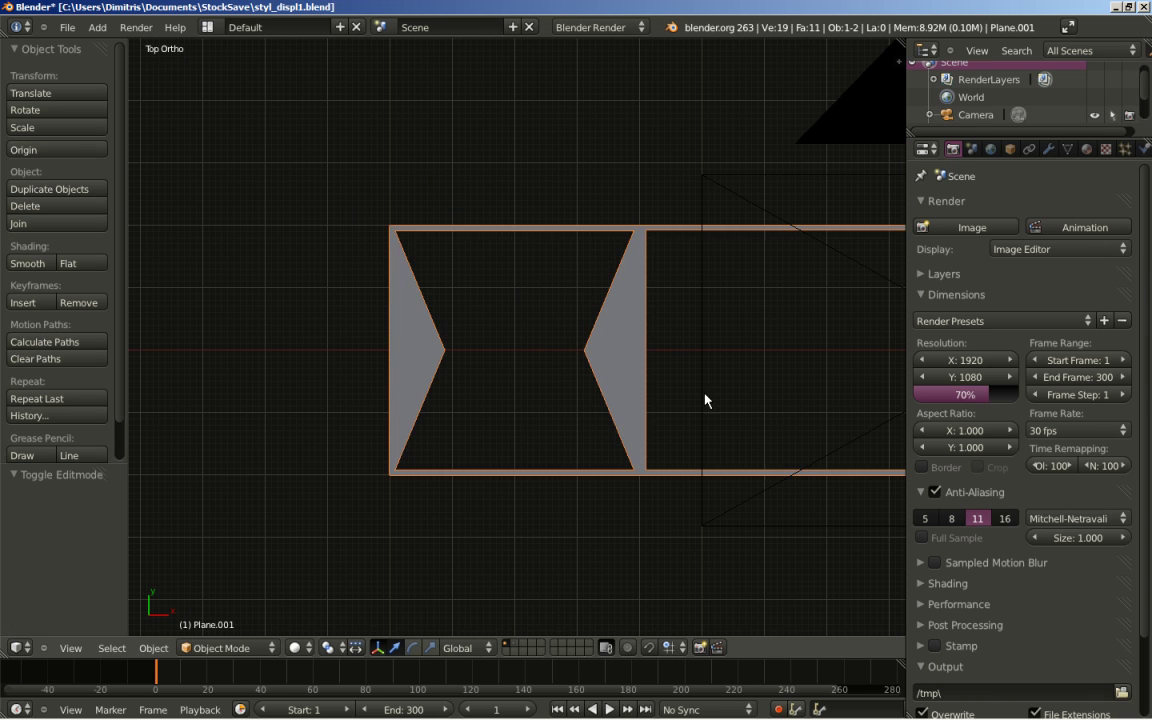
# Add a new plane at the scene origin.
pyautogui.scroll(-2, 706, 400)
pyautogui.keyDown('shift'); pyautogui.moveTo(753, 416); pyautogui.dragTo(605, 478, button='middle'); pyautogui.keyUp('shift')
pyautogui.scroll(-2, 501, 411)
pyautogui.scroll(4, 501, 411)
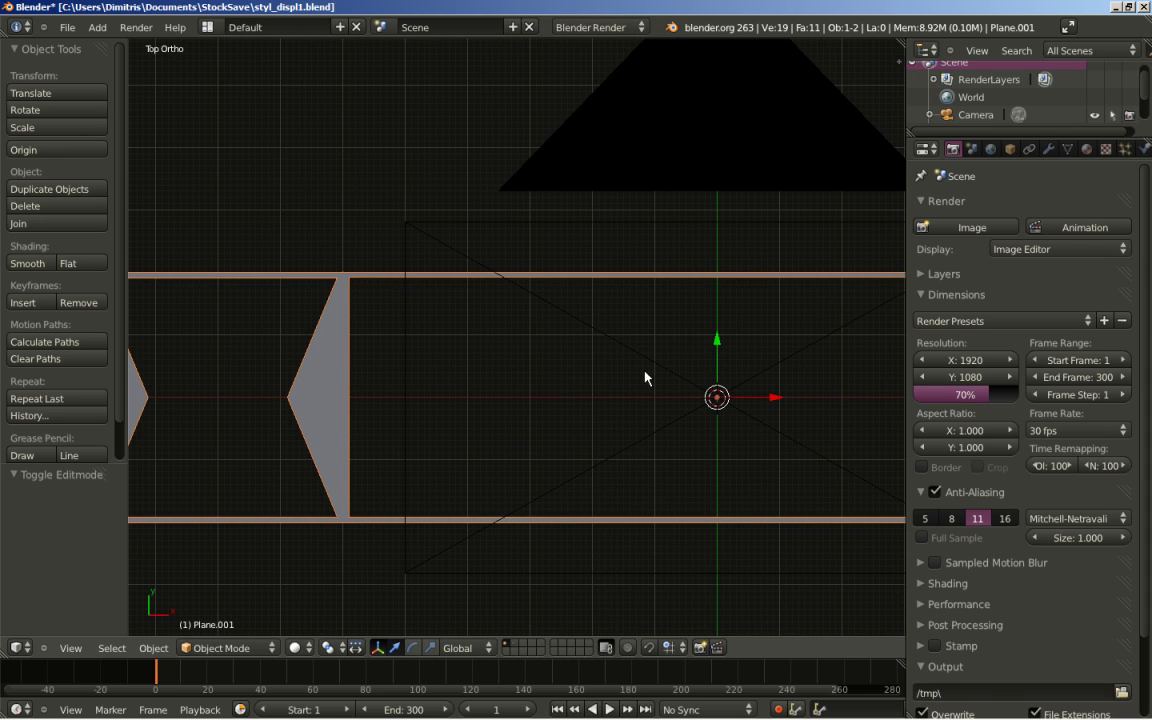
pyautogui.hotkey('shift', 'a')
pyautogui.moveTo(588, 373)
pyautogui.click(692, 376)
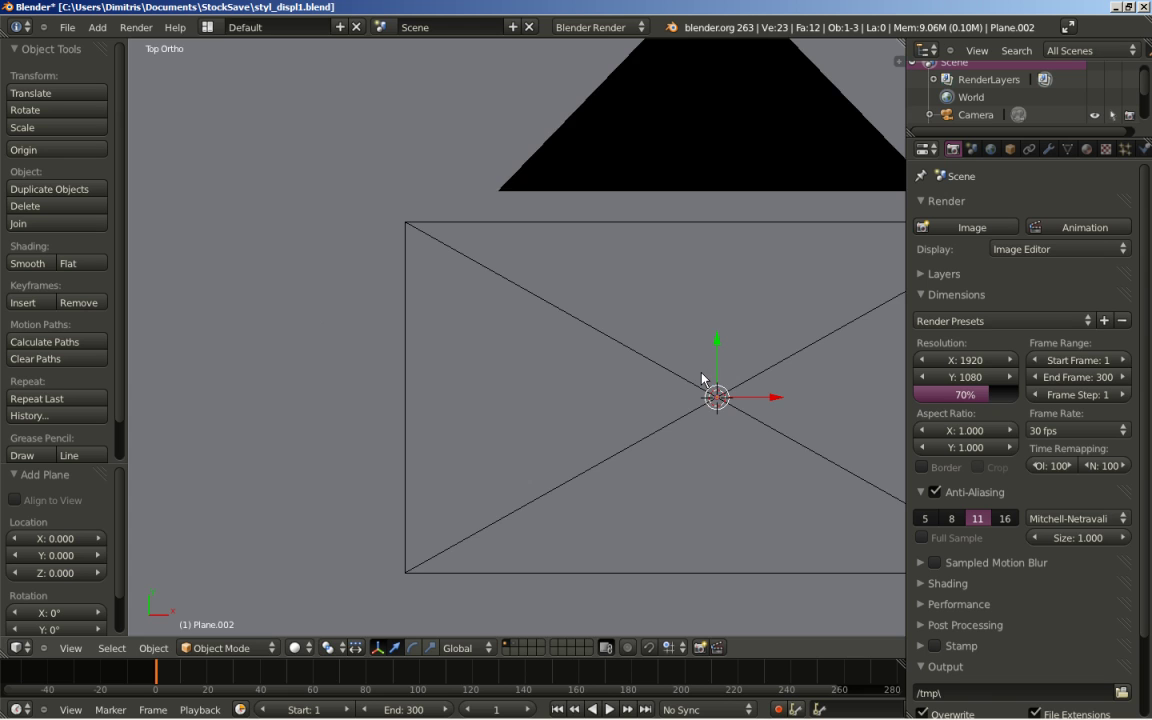
# Scale the new plane down by a factor of 0.1 two times to make a tiny square.
pyautogui.scroll(-5, 694, 420)
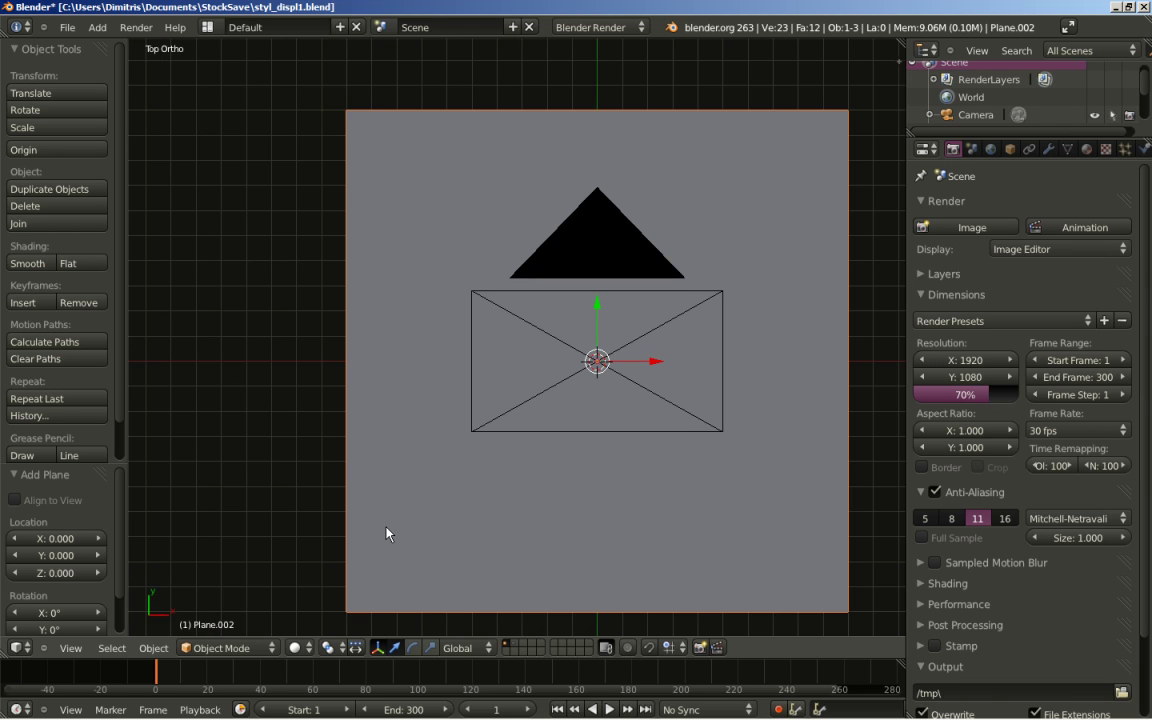
pyautogui.press('s')
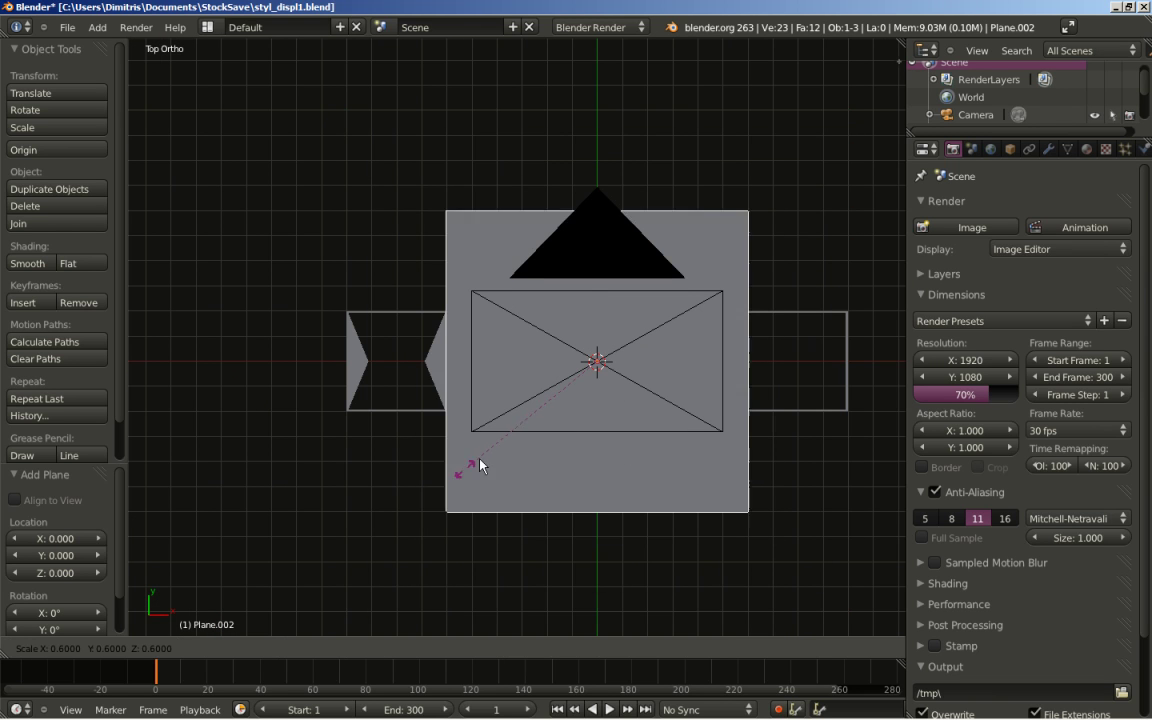
pyautogui.click(574, 393)
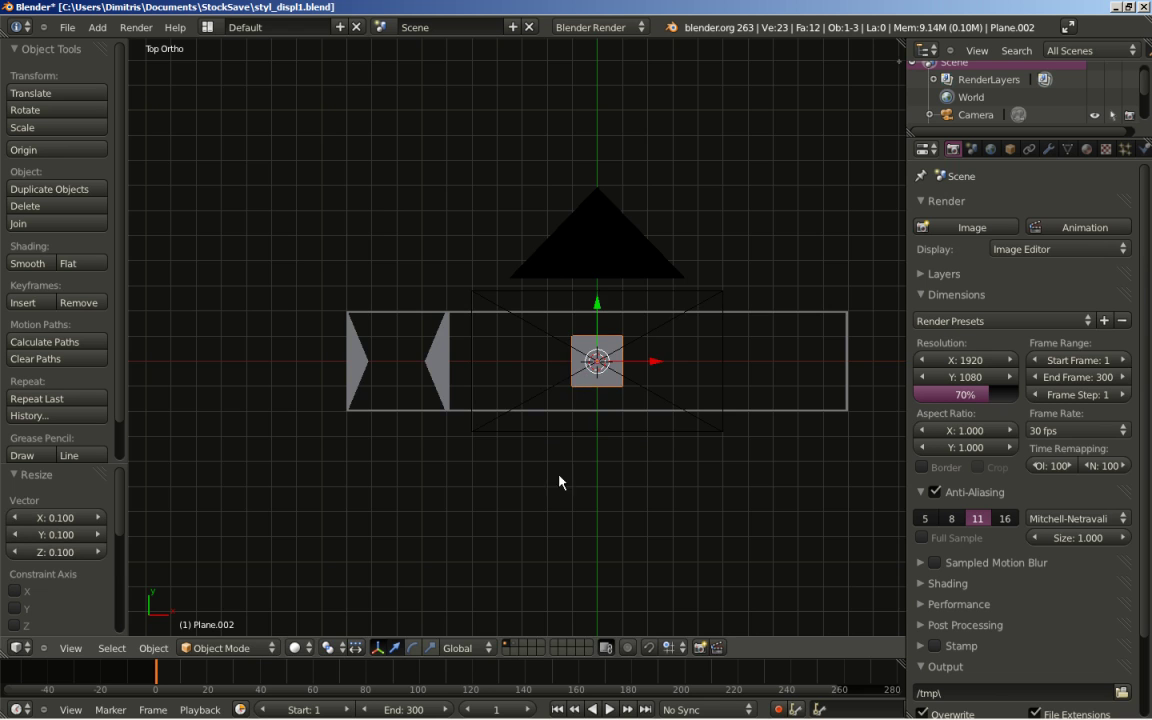
pyautogui.scroll(7, 560, 485)
pyautogui.keyDown('shift'); pyautogui.moveTo(567, 493); pyautogui.dragTo(436, 476, button='middle'); pyautogui.keyUp('shift')
pyautogui.press('s')
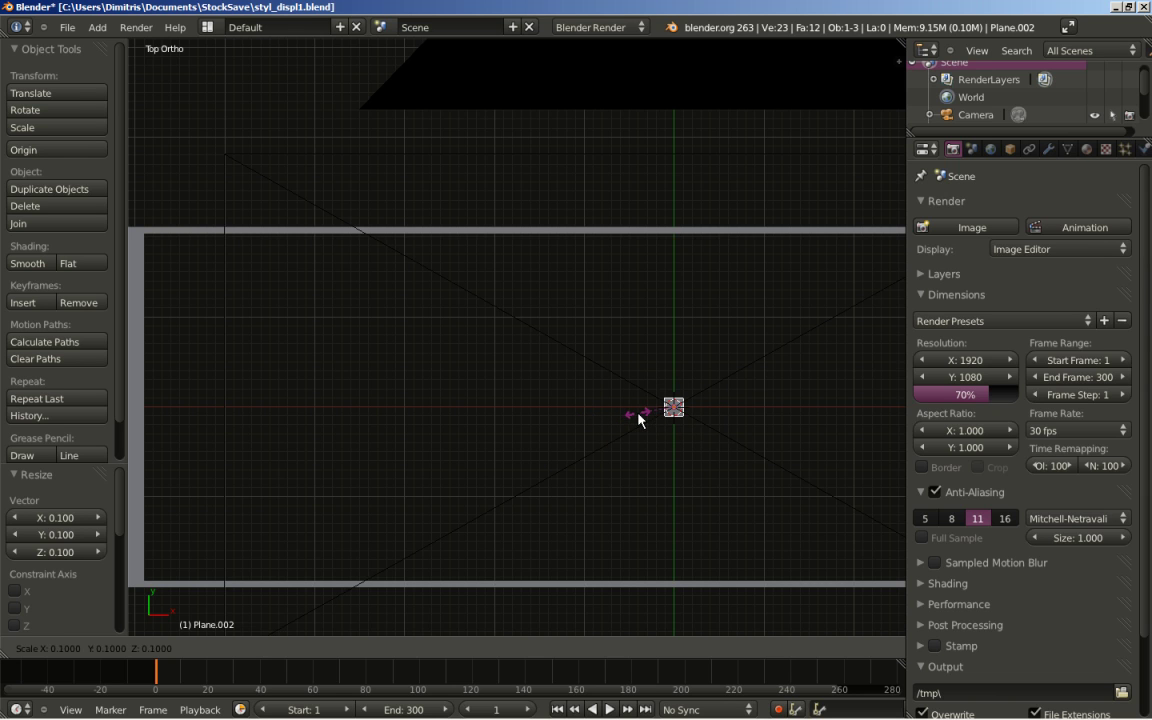
pyautogui.click(638, 419)
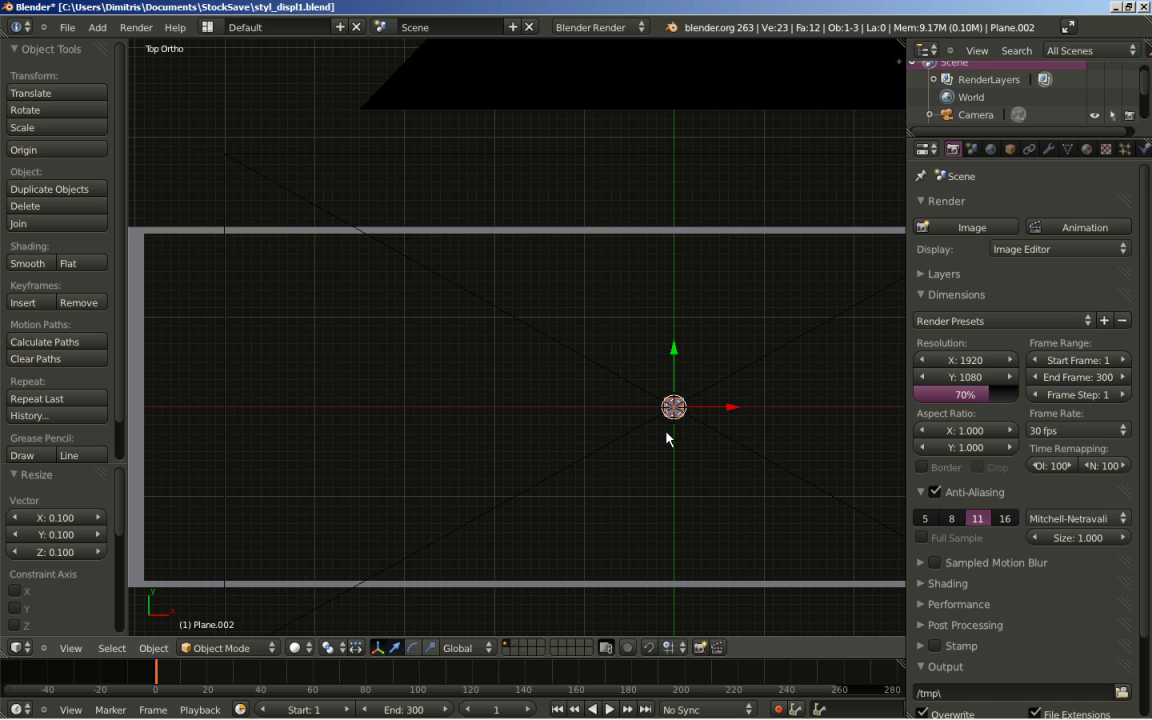
# Stretch the tiny plane by 2 along Y and move it -0.5 in X and 0.18 in Y onto the long frame's upper border.
pyautogui.press('s')
pyautogui.press('y')
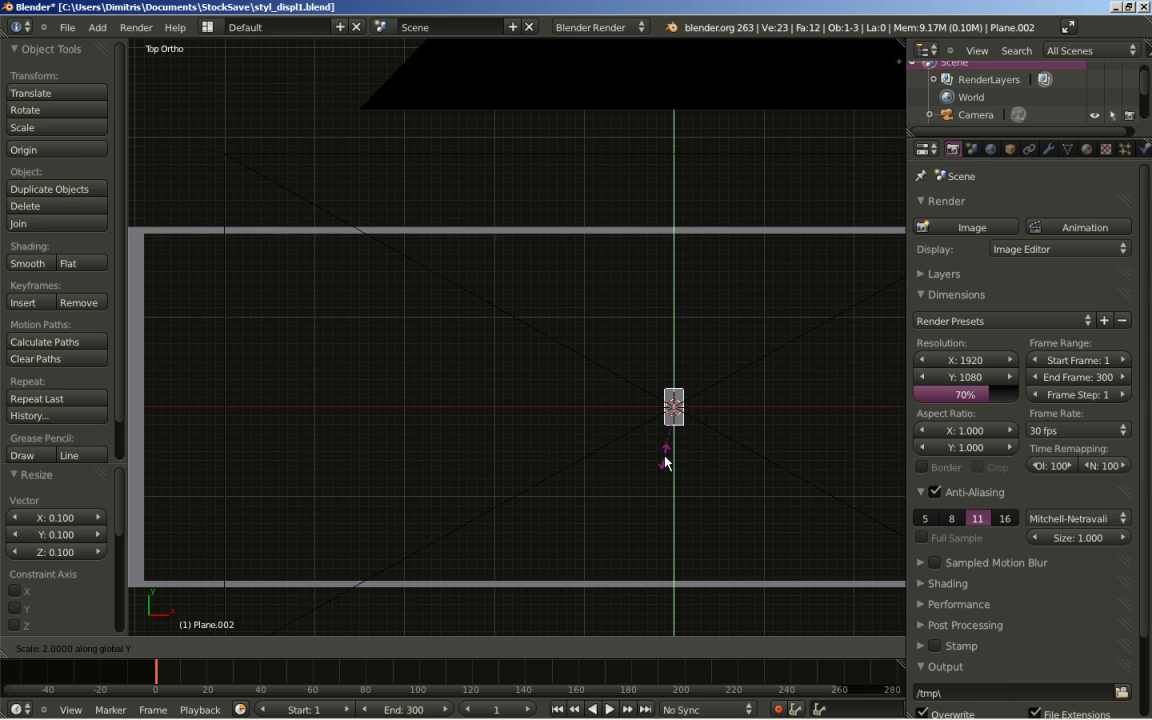
pyautogui.click(665, 463)
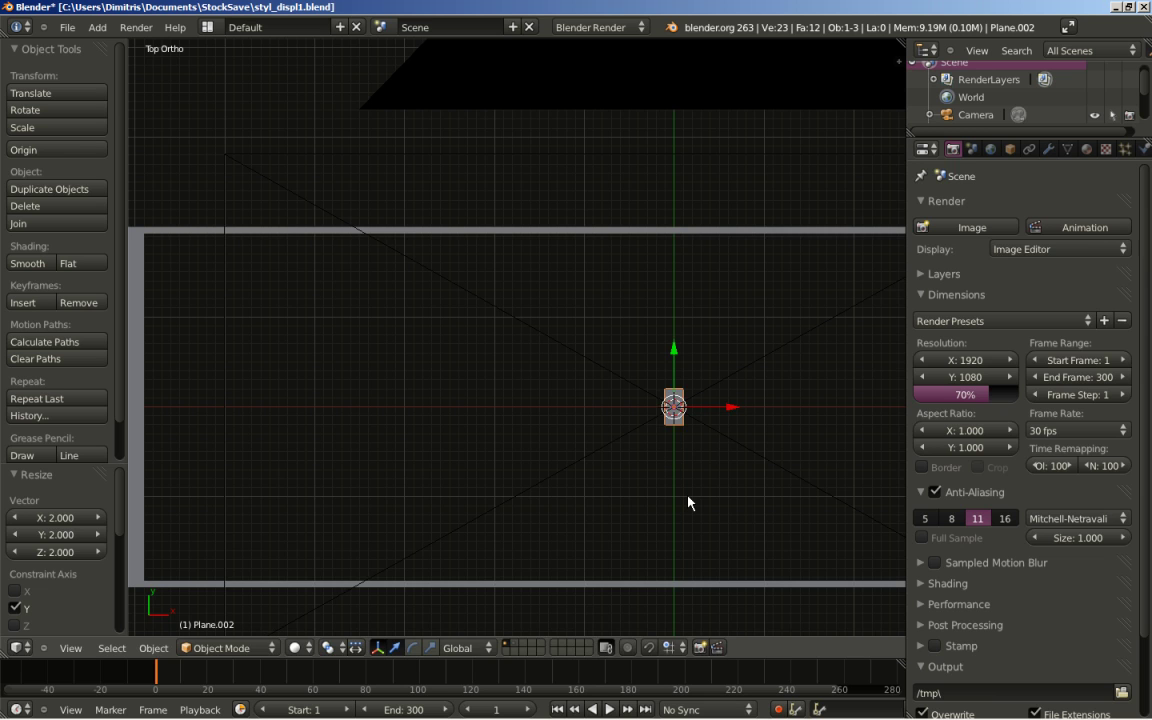
pyautogui.press('g')
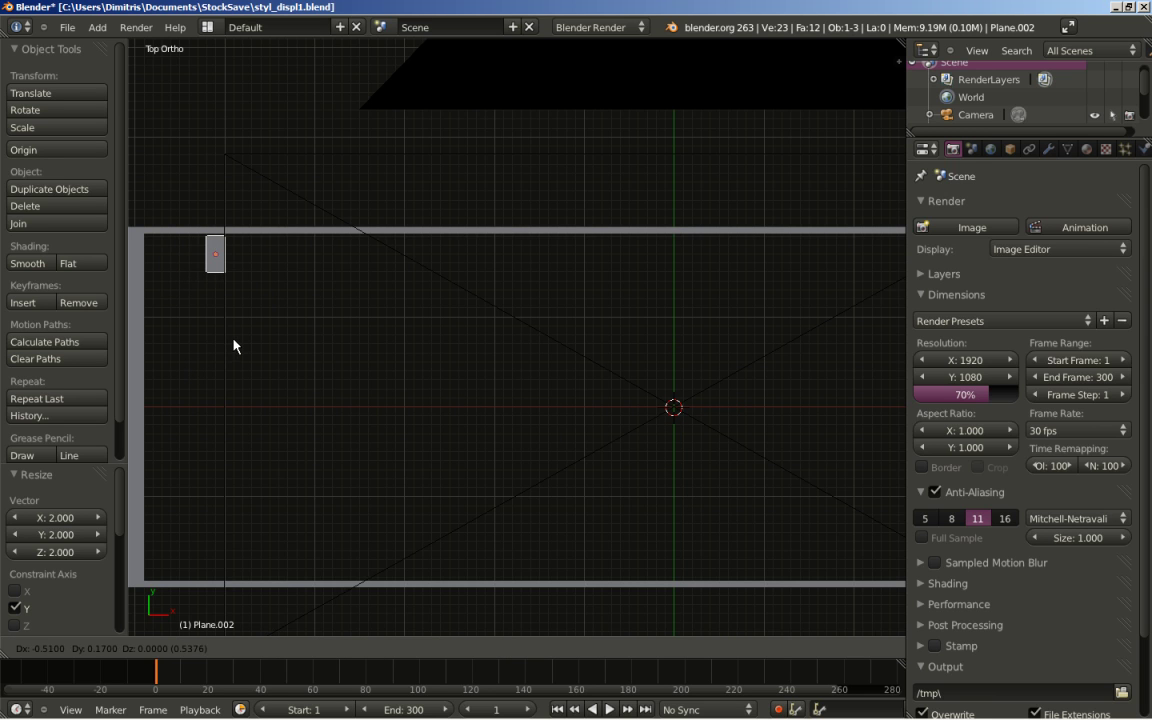
pyautogui.click(237, 342)
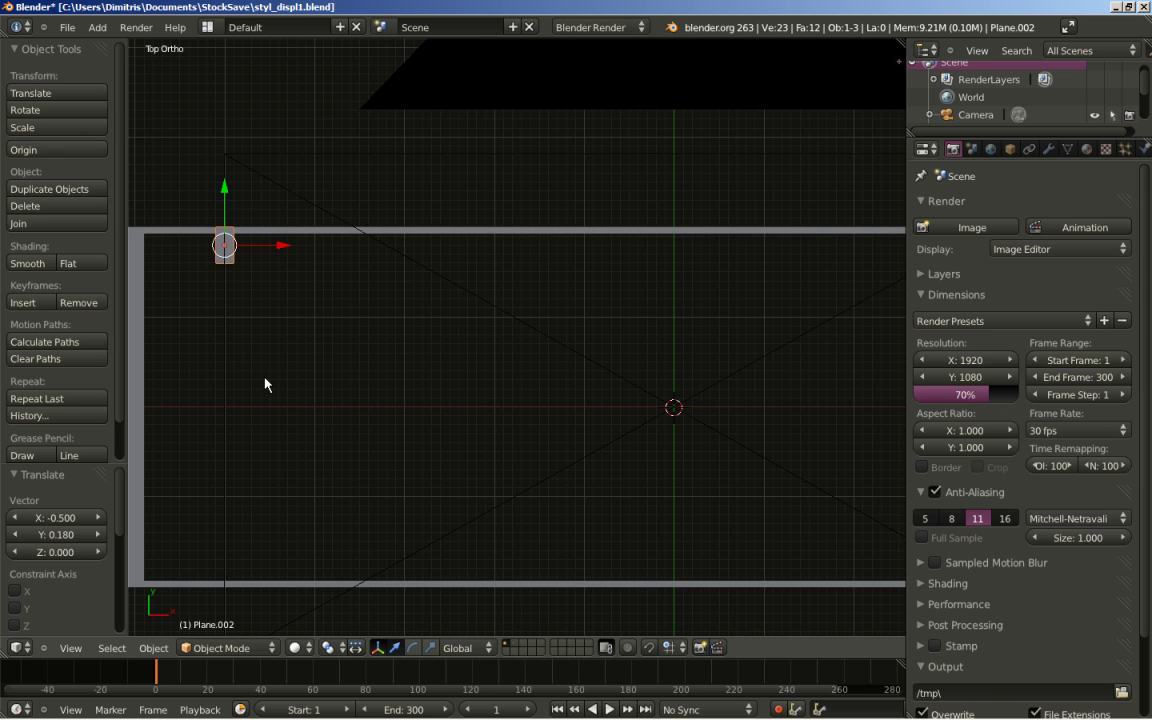
# Assign the existing White material to the frame object.
pyautogui.scroll(-1, 265, 383)
pyautogui.keyDown('shift'); pyautogui.moveTo(358, 409); pyautogui.dragTo(534, 409, button='middle'); pyautogui.keyUp('shift')
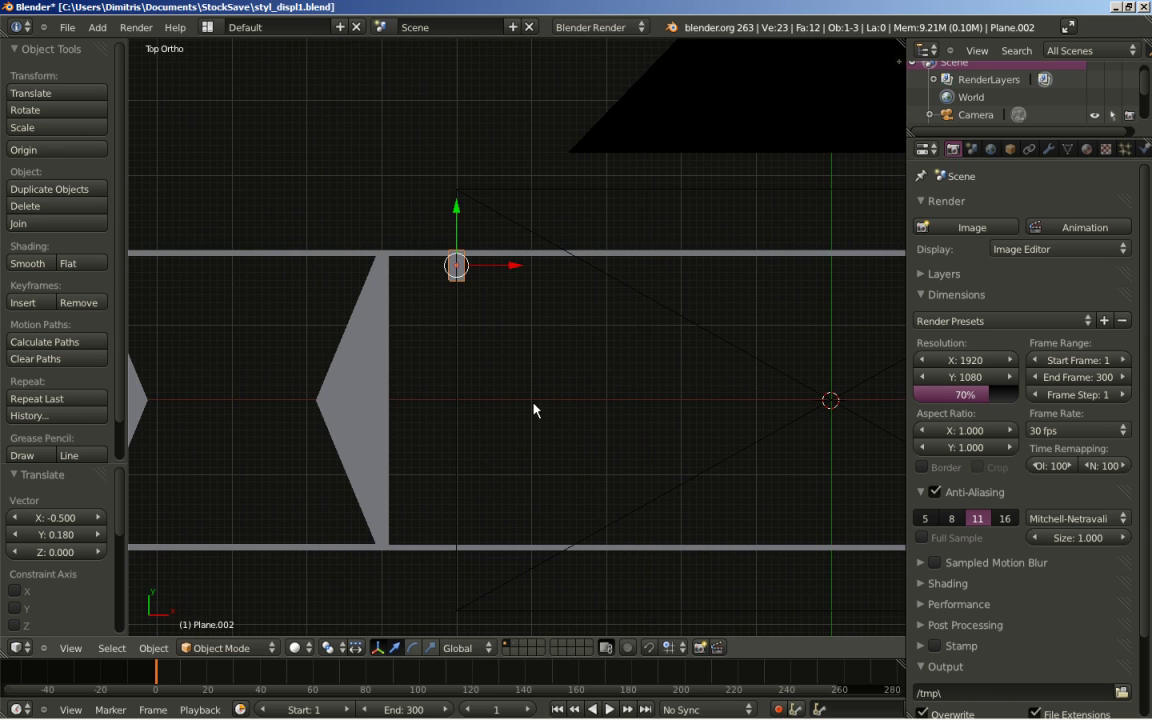
pyautogui.rightClick(368, 391)
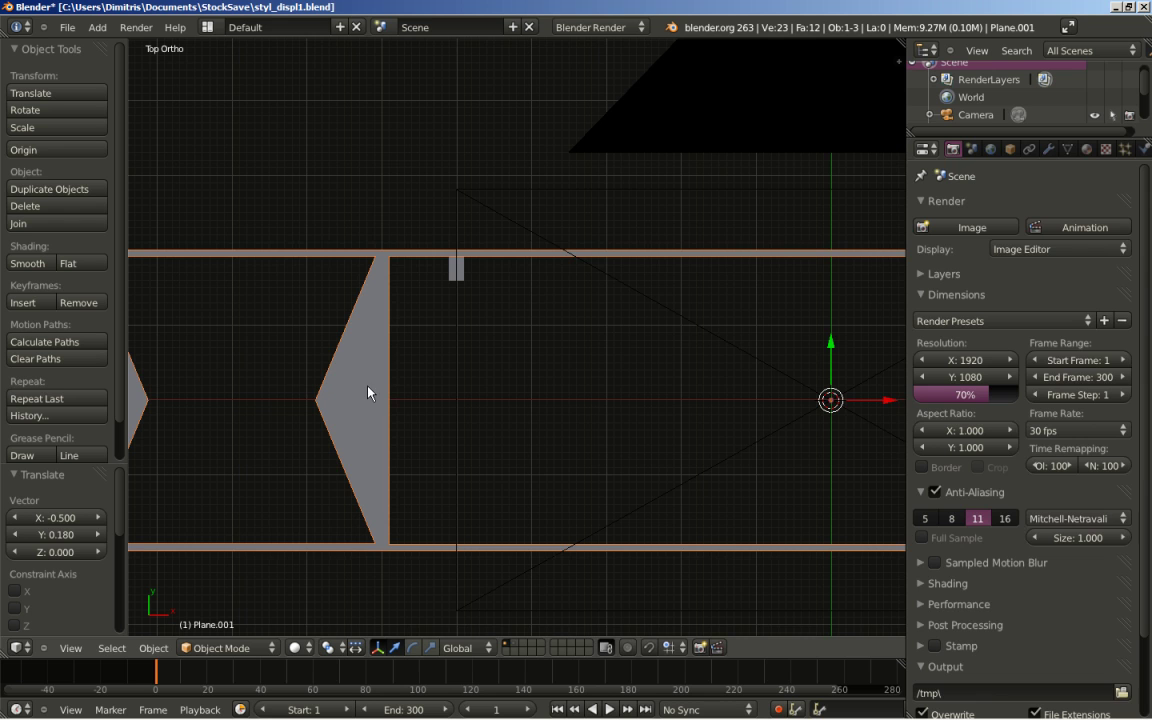
pyautogui.click(1087, 149)
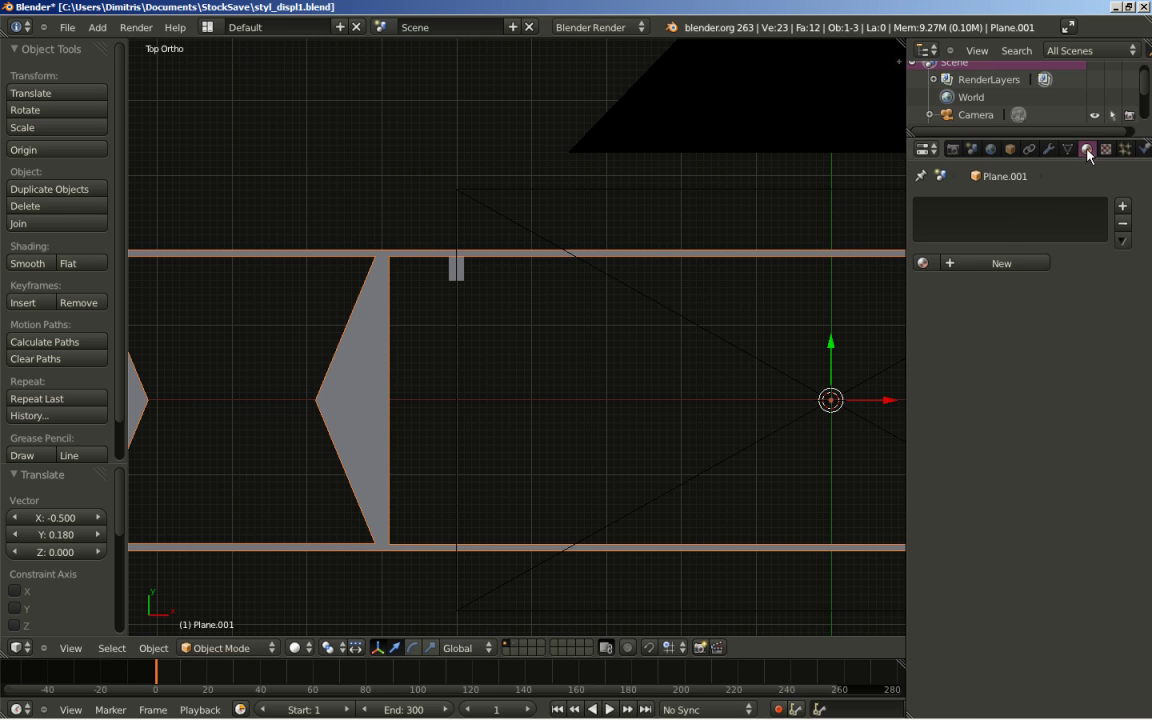
pyautogui.click(922, 263)
pyautogui.click(950, 360)
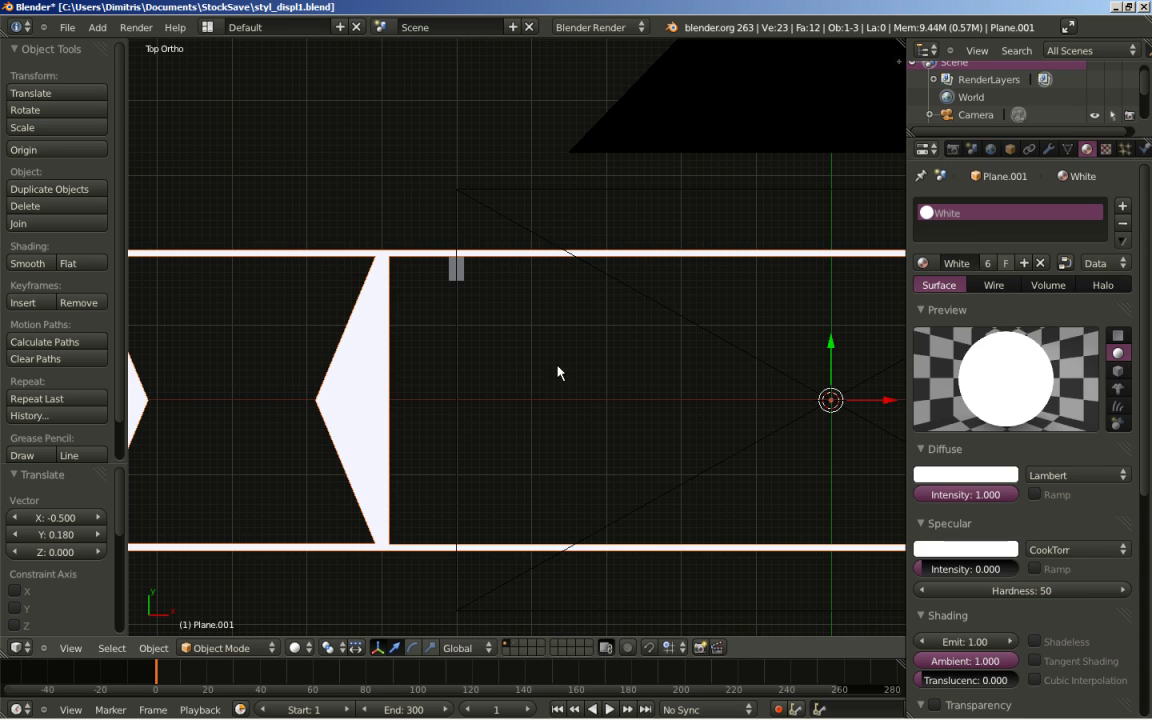
# Assign the existing White material to the small tick mark on the frame's upper border.
pyautogui.rightClick(456, 283)
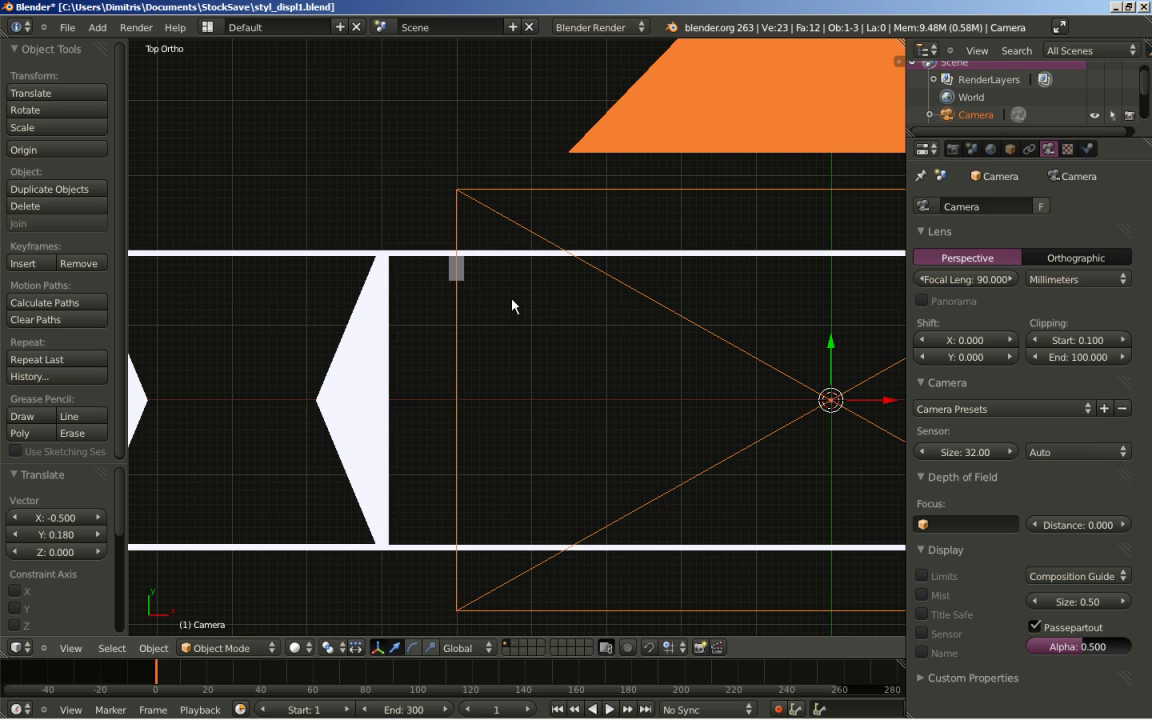
pyautogui.rightClick(463, 274)
pyautogui.click(922, 263)
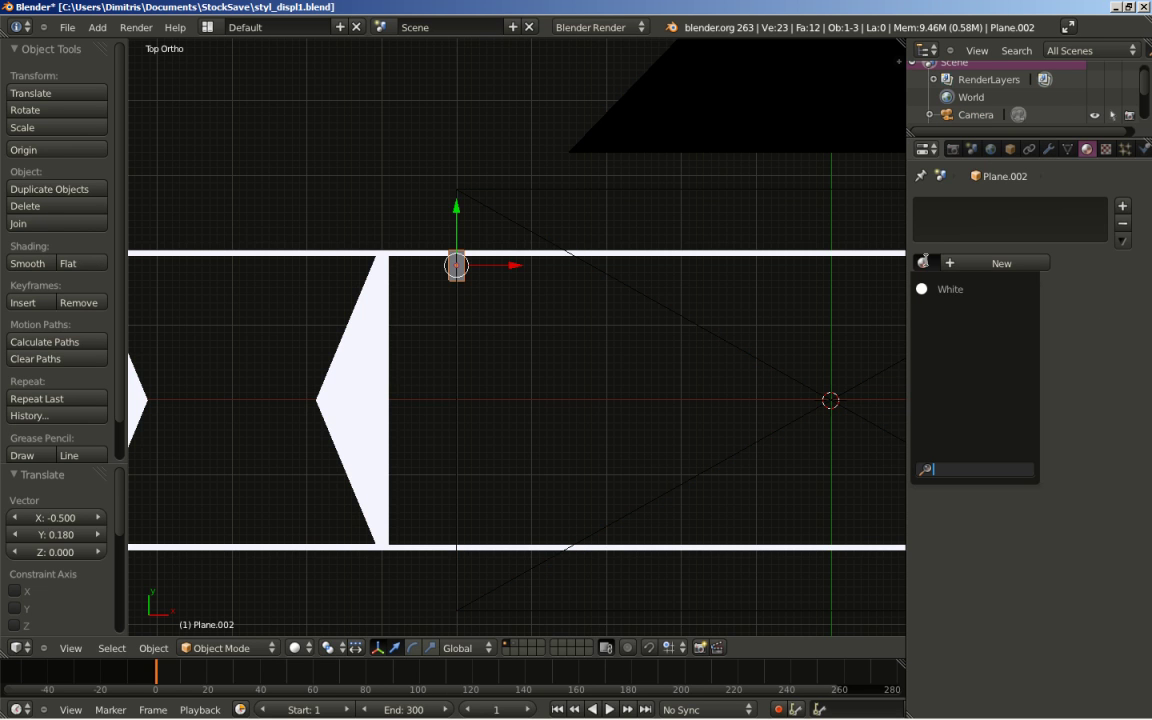
pyautogui.click(980, 288)
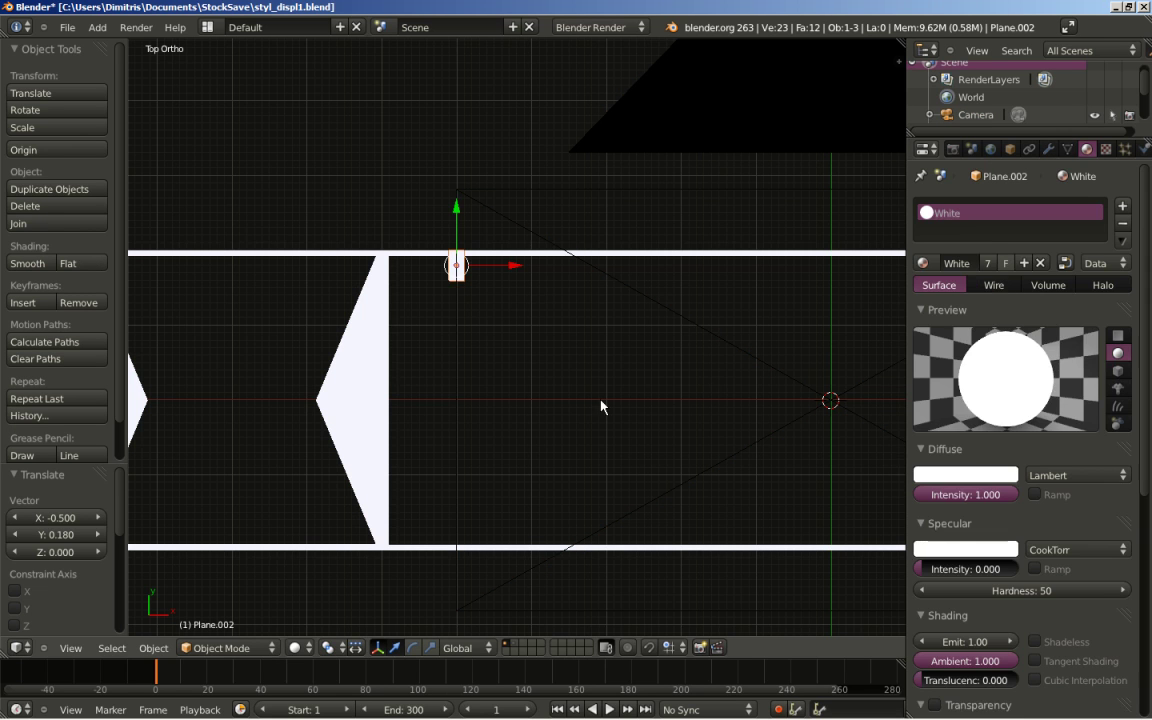
# Add an Array modifier to the small tick mark.
pyautogui.scroll(-1, 650, 402)
pyautogui.keyDown('shift'); pyautogui.moveTo(762, 375); pyautogui.dragTo(604, 362, button='middle'); pyautogui.keyUp('shift')
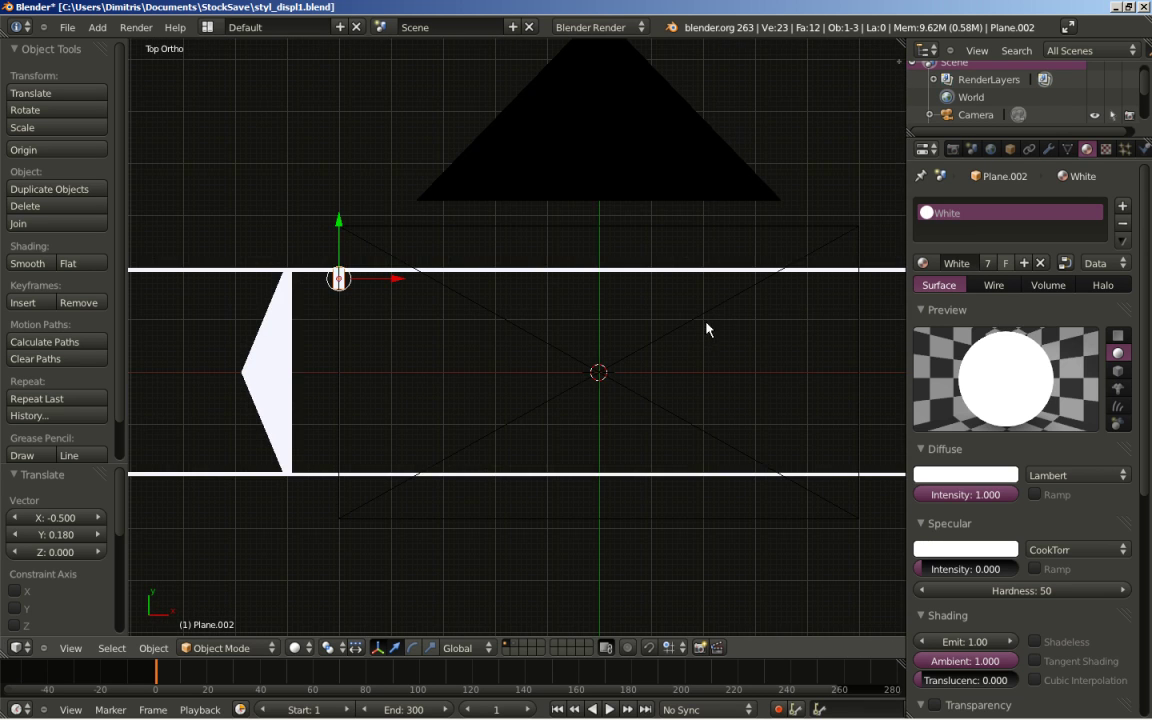
pyautogui.keyDown('shift'); pyautogui.moveTo(707, 327); pyautogui.dragTo(543, 316, button='middle'); pyautogui.keyUp('shift')
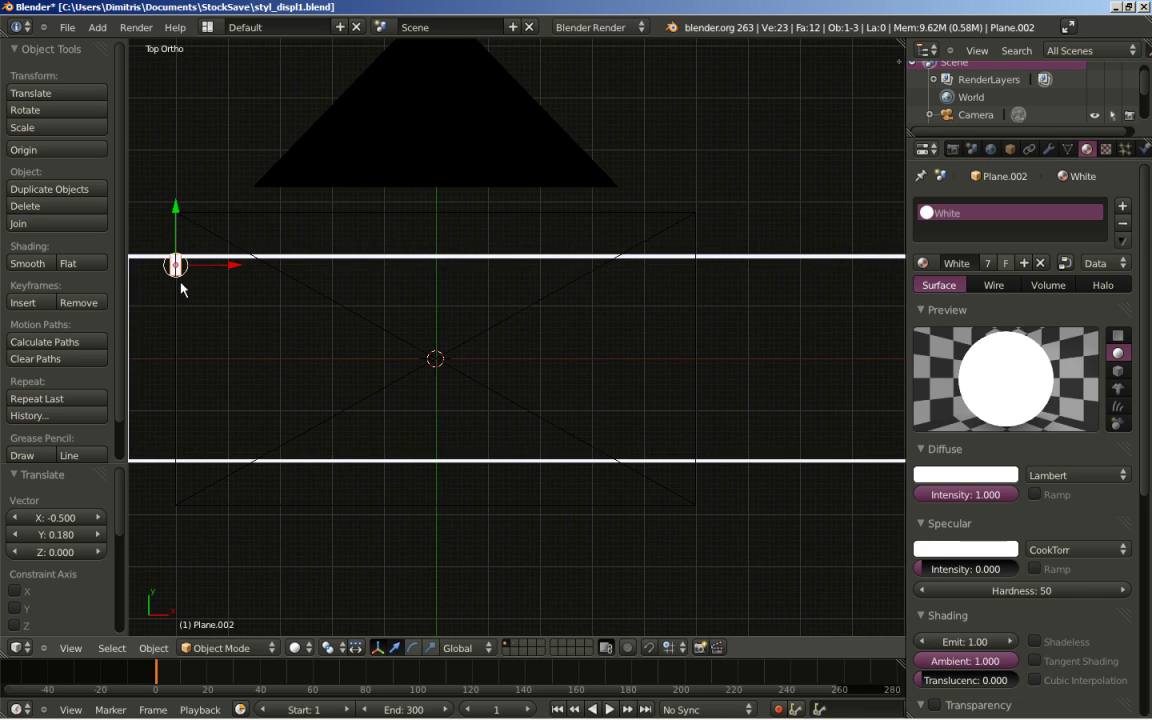
pyautogui.keyDown('shift'); pyautogui.moveTo(180, 288); pyautogui.dragTo(272, 340, button='middle'); pyautogui.keyUp('shift')
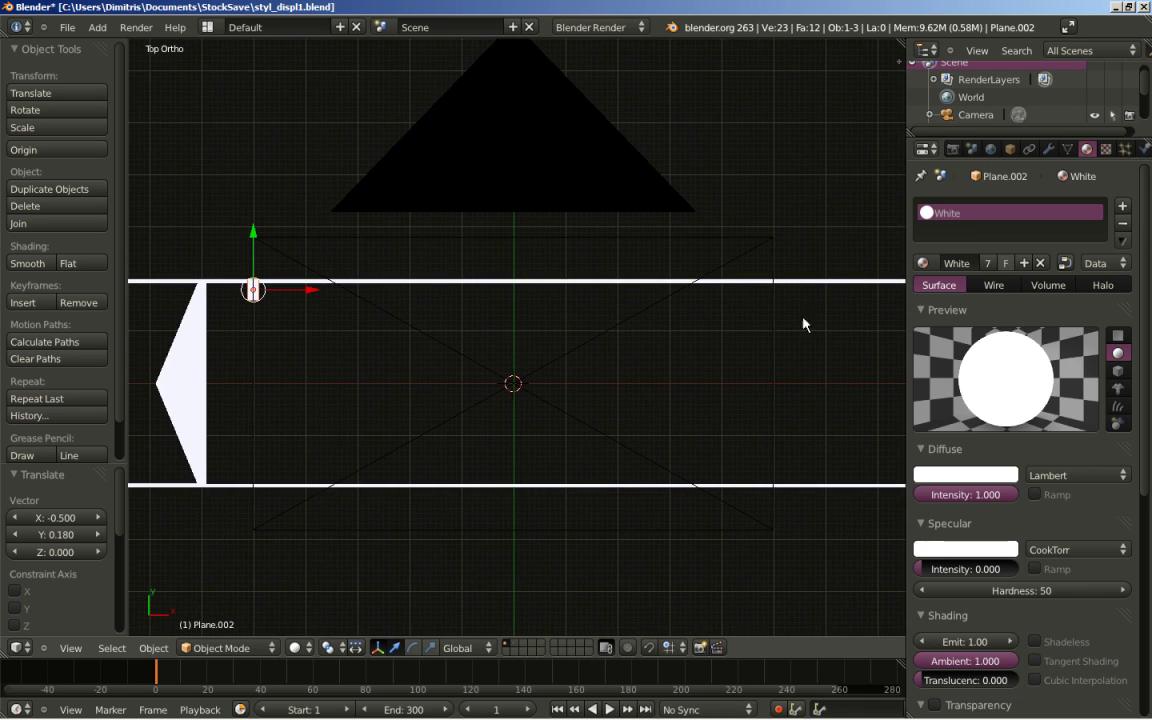
pyautogui.click(1047, 150)
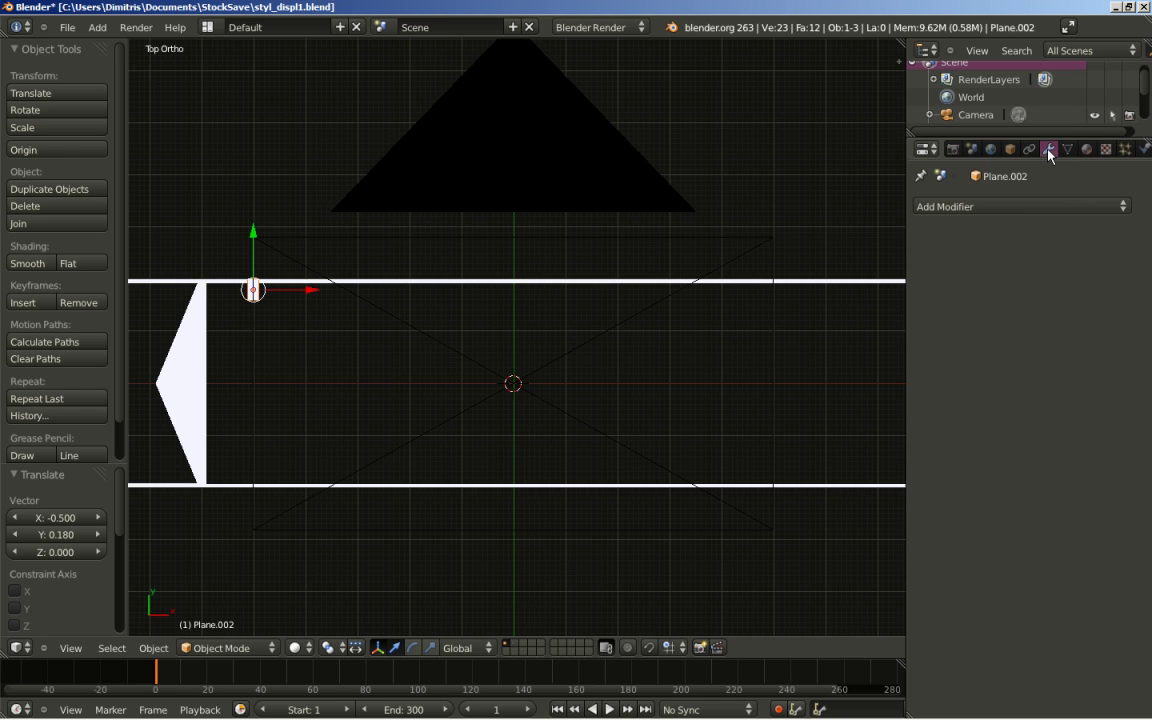
pyautogui.click(956, 206)
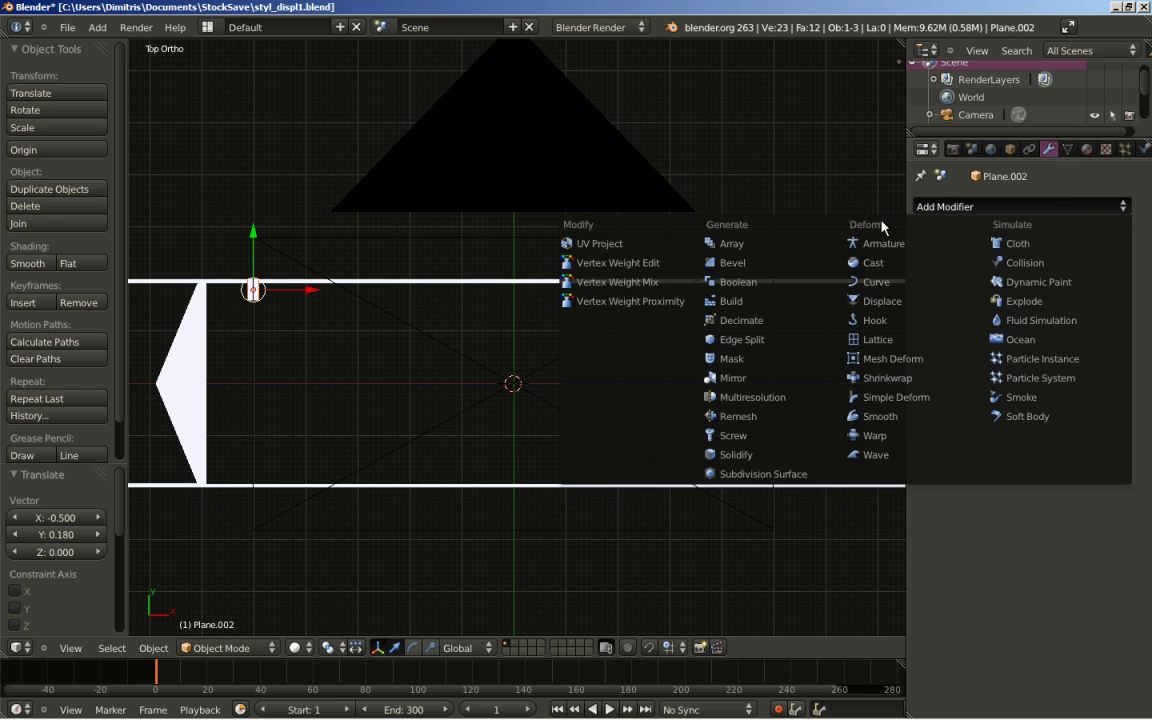
pyautogui.click(782, 245)
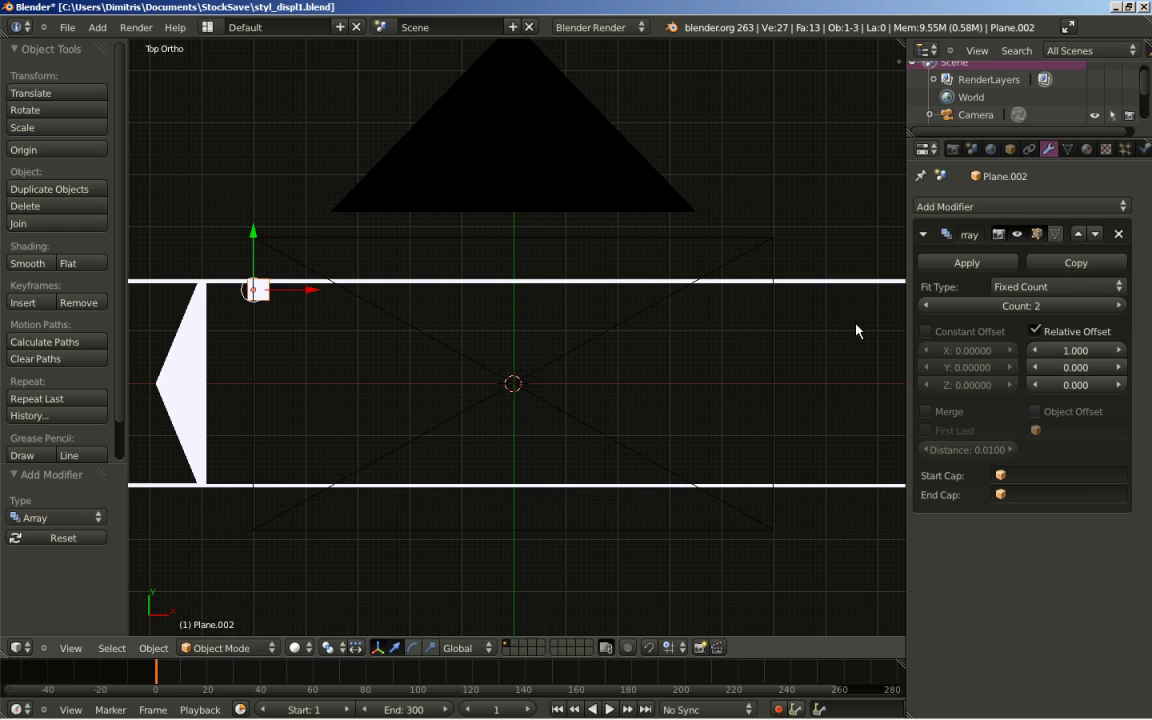
# Switch the tick array from relative to constant offset and set its X offset to 10.
pyautogui.click(1035, 332)
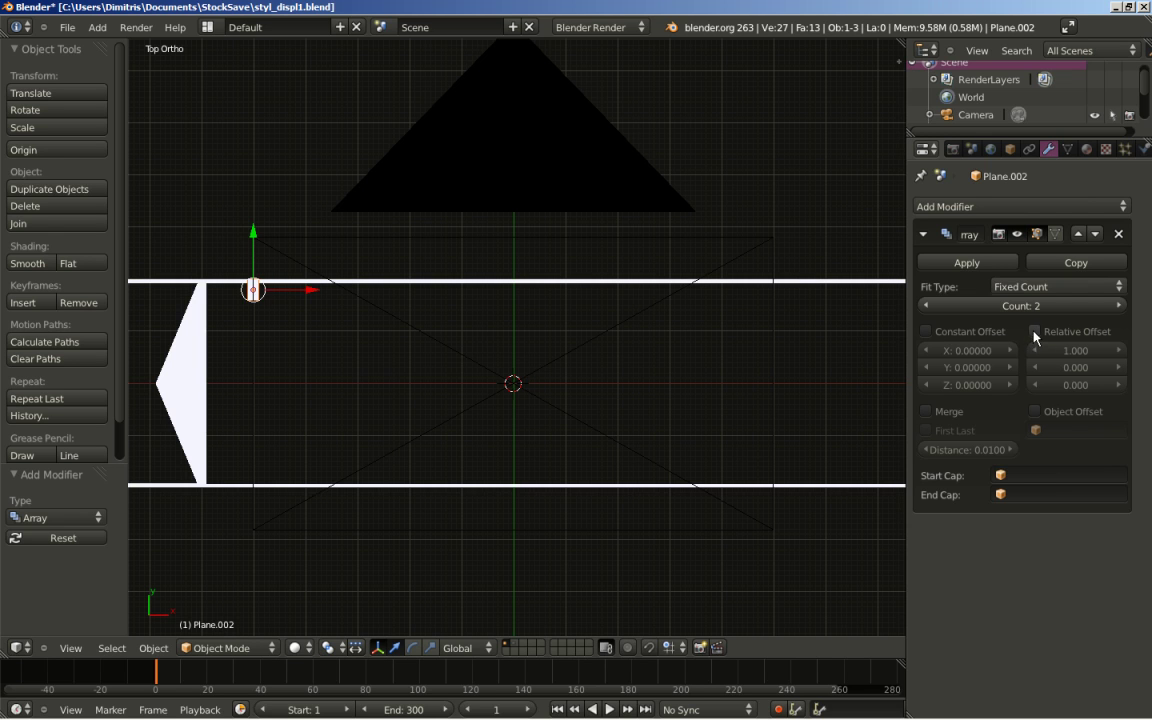
pyautogui.click(926, 331)
pyautogui.click(956, 350)
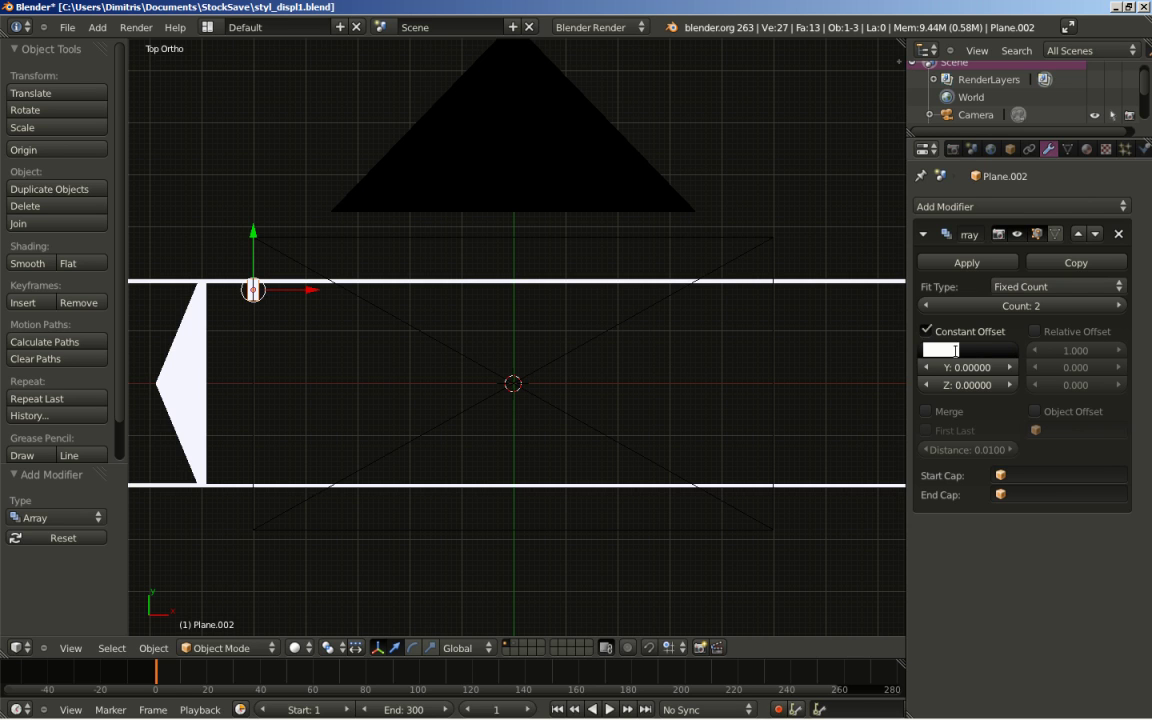
pyautogui.write('5')
pyautogui.press('Return')
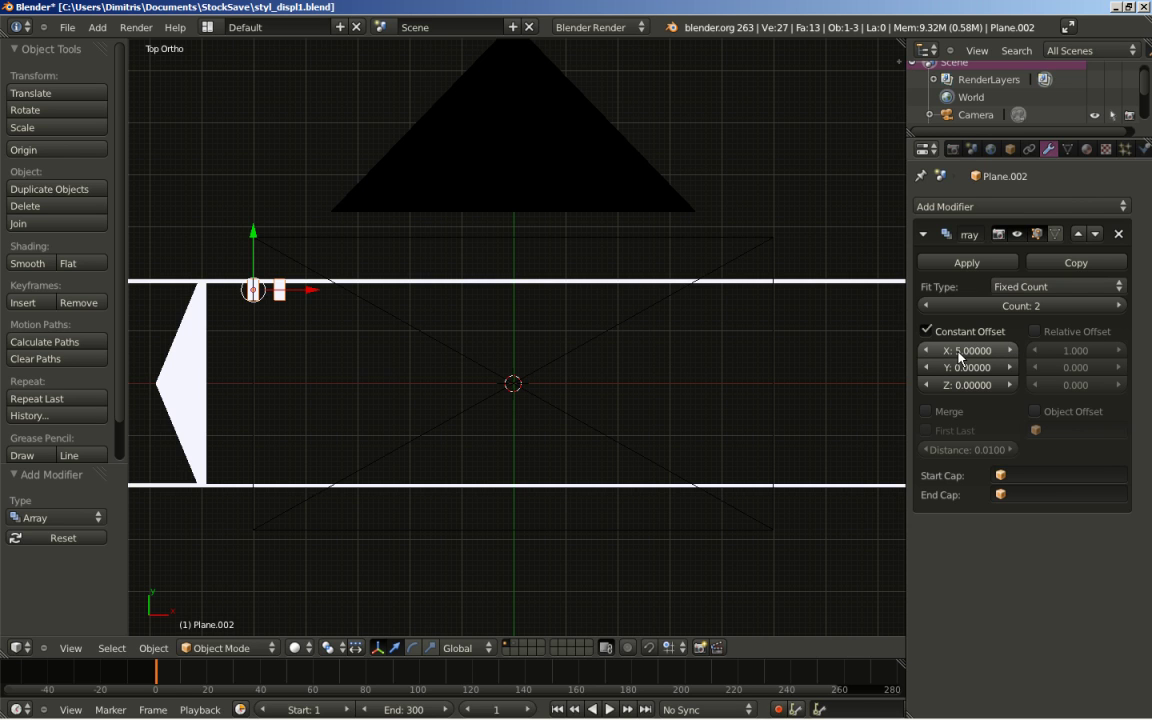
pyautogui.click(958, 352)
pyautogui.write('10')
pyautogui.press('Return')
# Raise the array count to 15 so the ticks run along the frame's upper border.
pyautogui.scroll(-1, 560, 463)
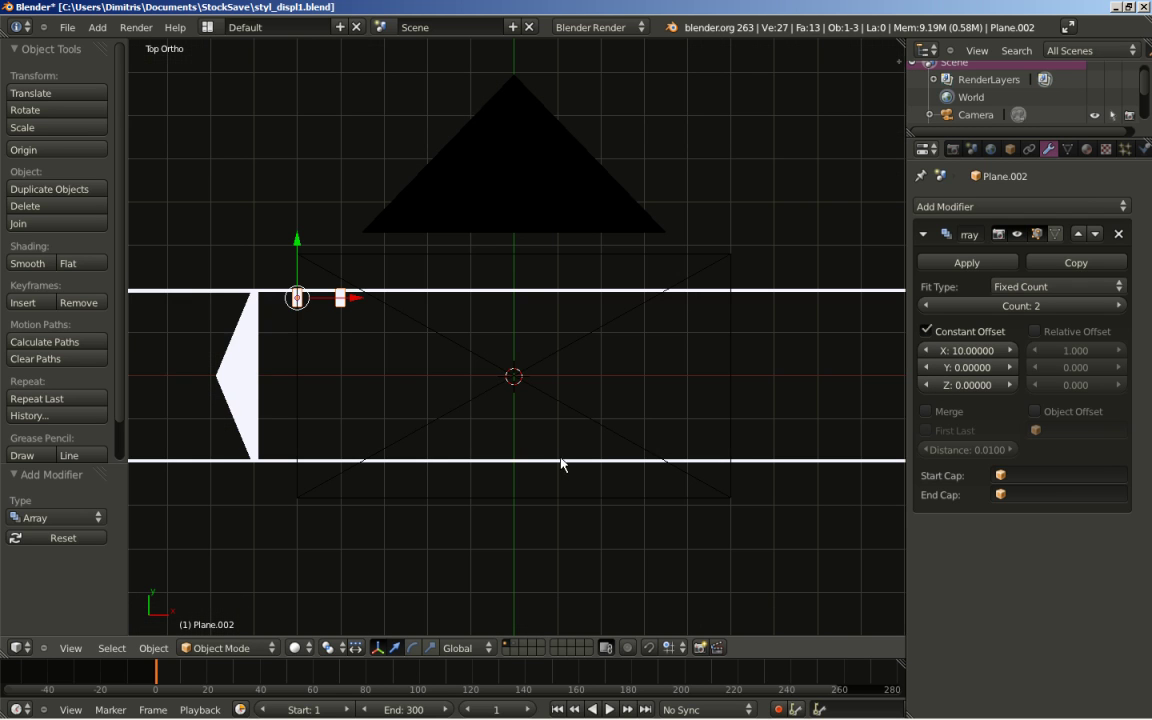
pyautogui.keyDown('shift'); pyautogui.moveTo(617, 415); pyautogui.dragTo(550, 422, button='middle'); pyautogui.keyUp('shift')
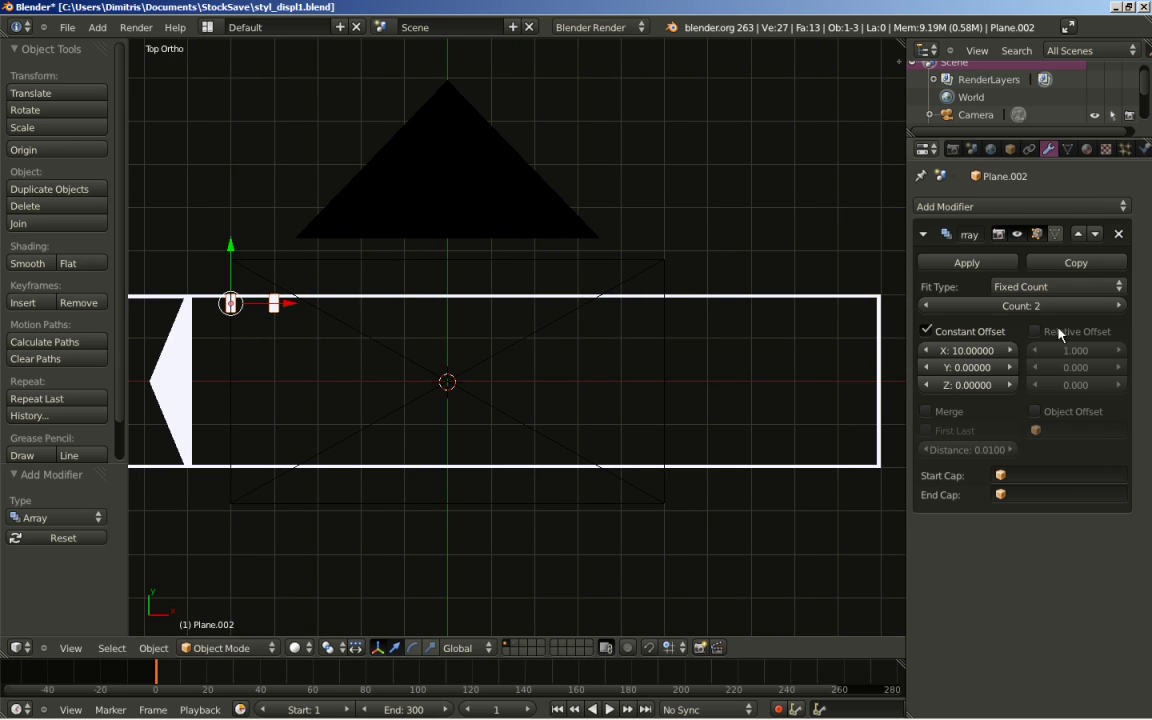
pyautogui.click(1117, 306)
pyautogui.click(1117, 306)
pyautogui.click(1117, 306)
pyautogui.click(1117, 306)
pyautogui.click(1117, 306)
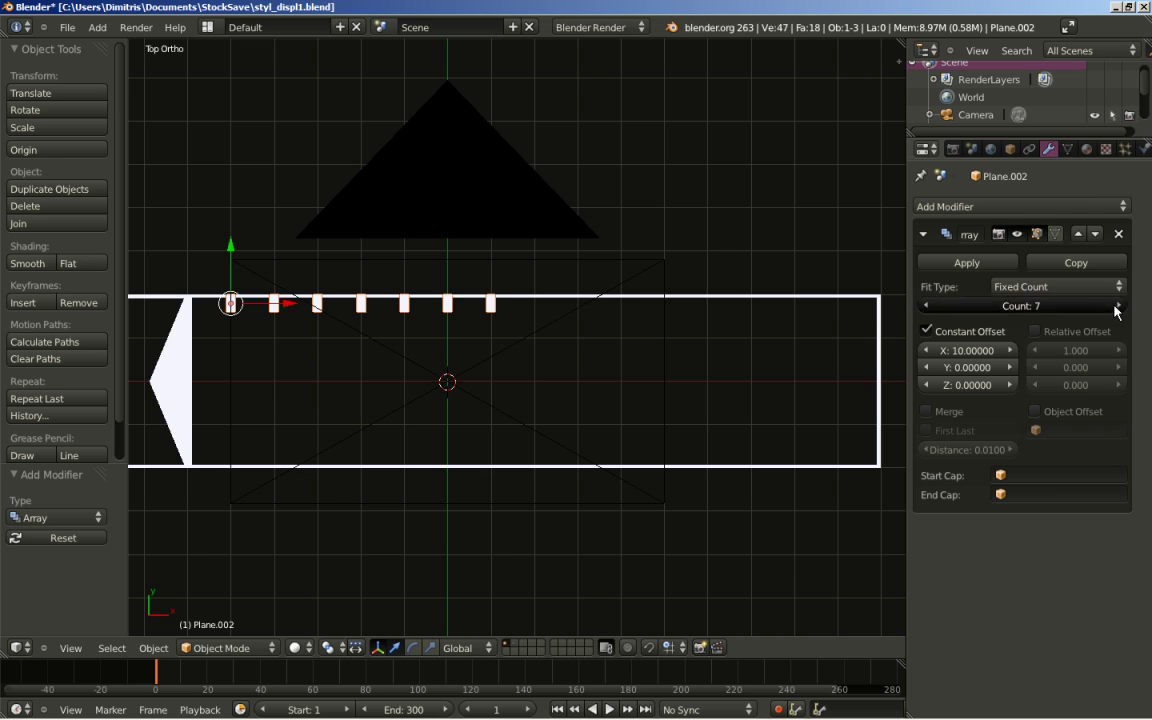
pyautogui.click(1117, 306)
pyautogui.click(1117, 306)
pyautogui.click(1117, 306)
pyautogui.click(1117, 306)
pyautogui.click(1117, 306)
pyautogui.click(1117, 306)
pyautogui.click(1117, 306)
pyautogui.click(1117, 306)
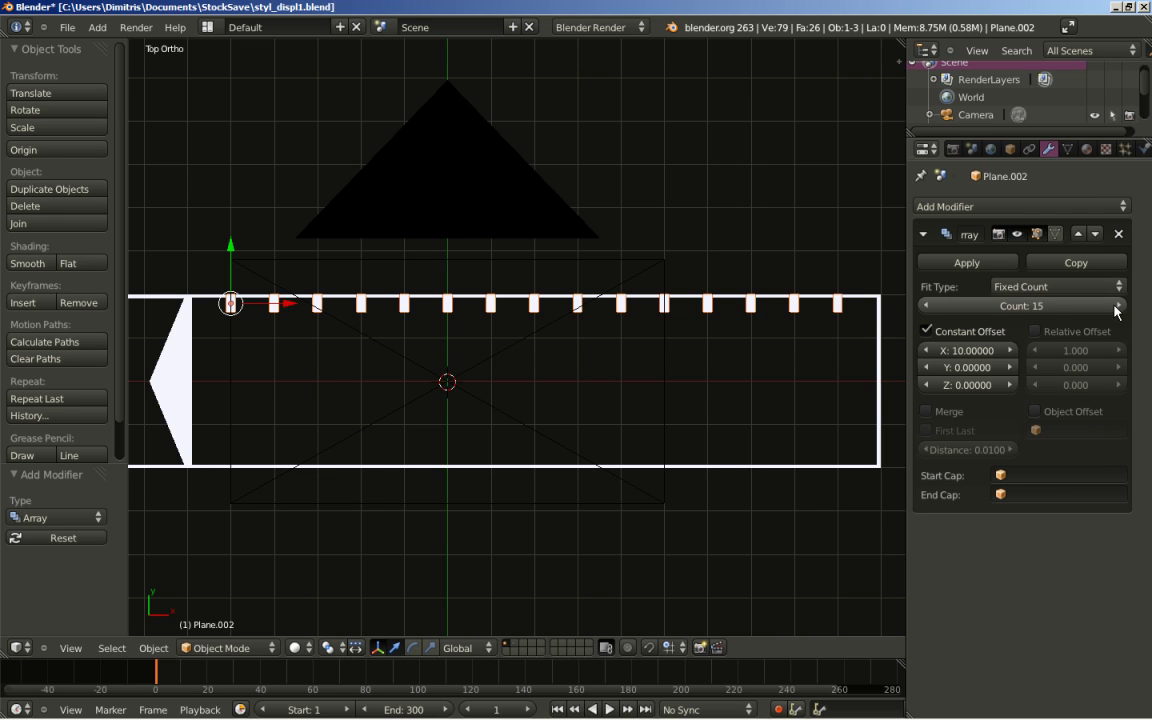
# Duplicate the tick row and move the copy -0.36 along Y onto the frame's lower border.
pyautogui.scroll(1, 698, 480)
pyautogui.scroll(-1, 698, 480)
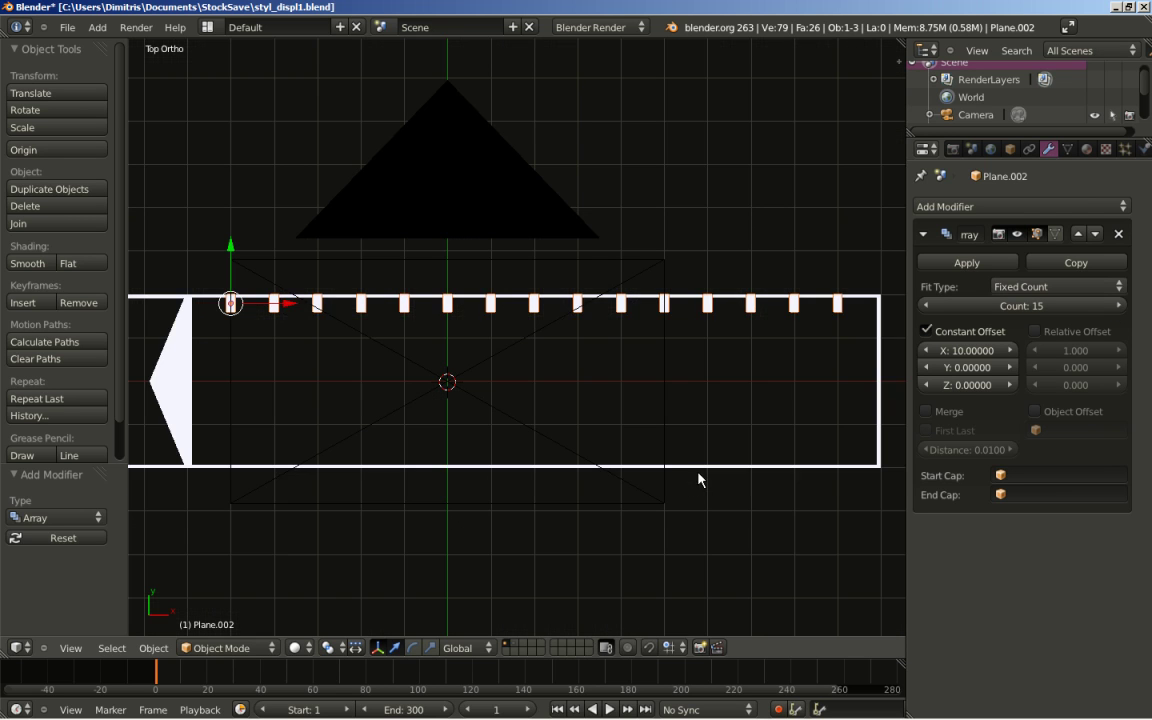
pyautogui.scroll(1, 698, 480)
pyautogui.scroll(1, 517, 527)
pyautogui.keyDown('shift'); pyautogui.moveTo(517, 527); pyautogui.dragTo(764, 514, button='middle'); pyautogui.keyUp('shift')
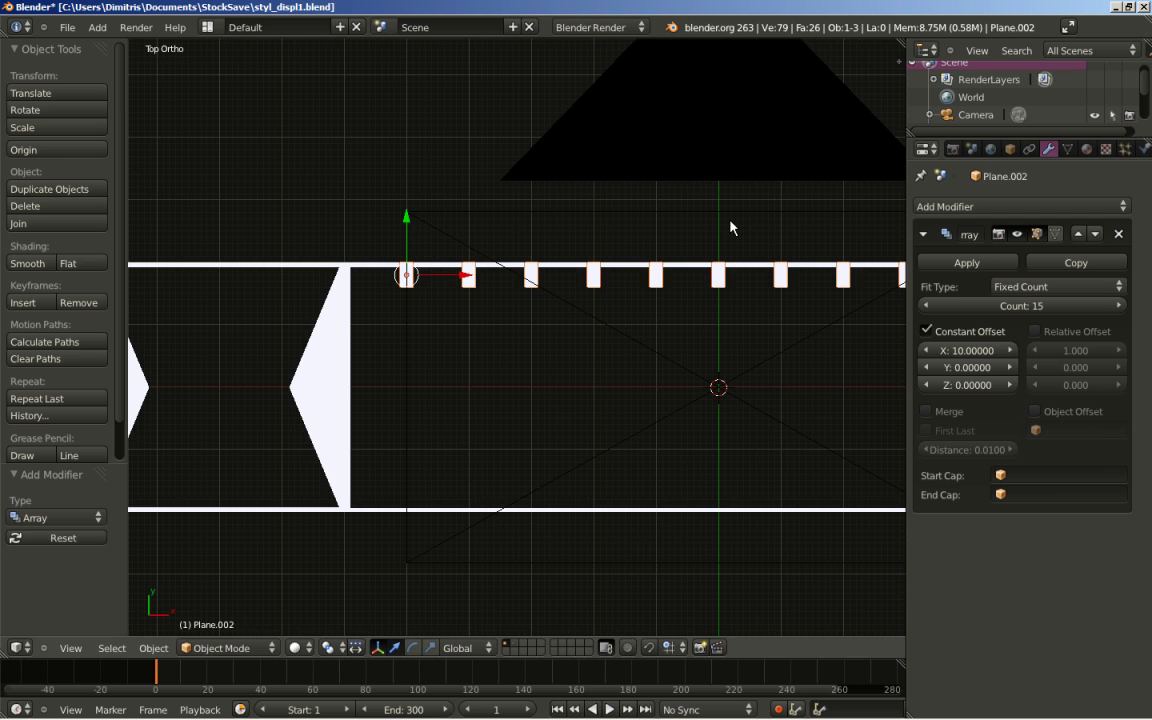
pyautogui.hotkey('shift', 'd')
pyautogui.press('y')
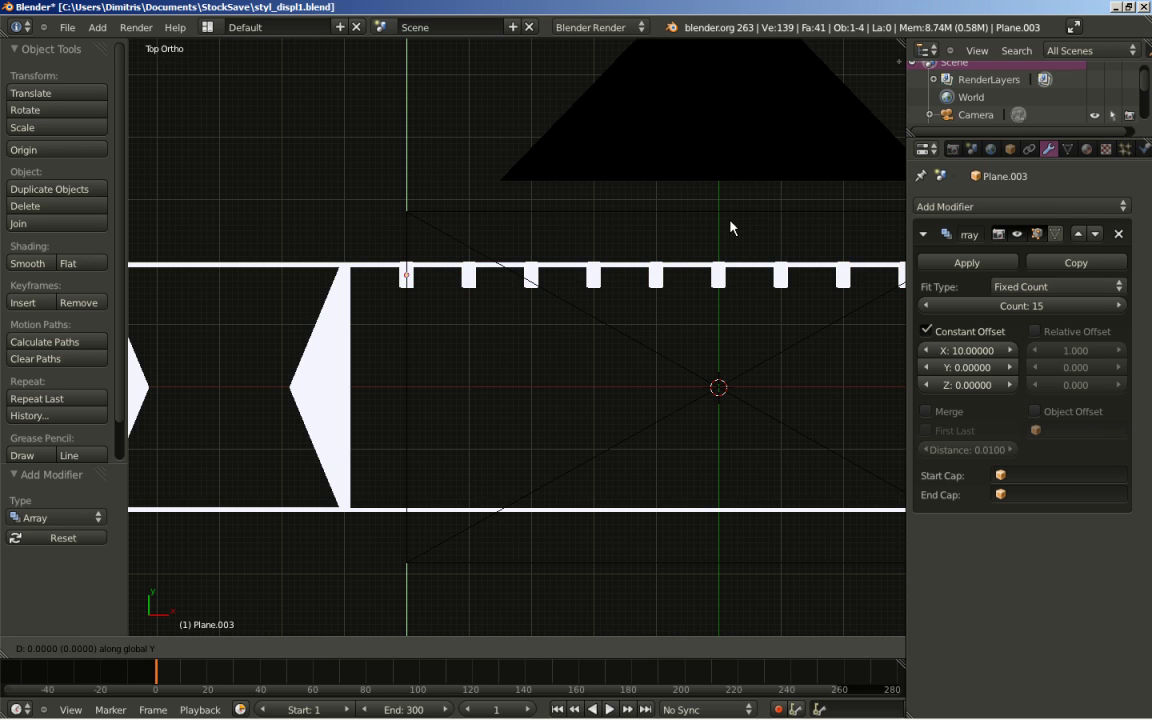
pyautogui.click(751, 446)
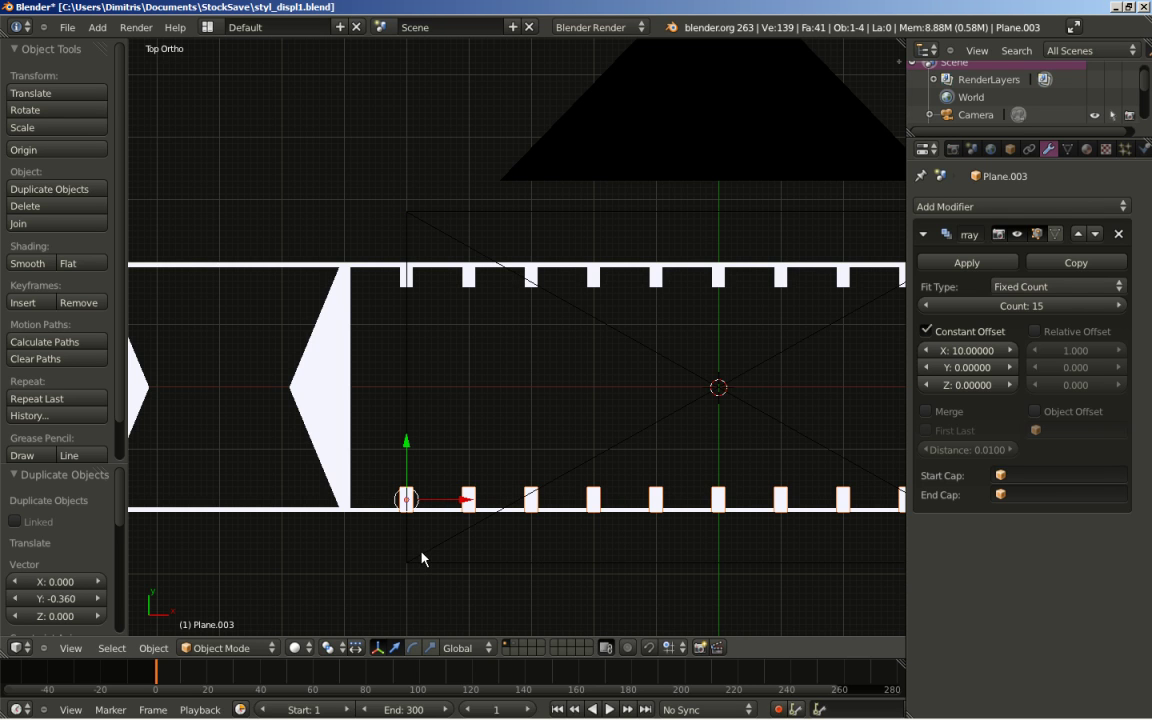
# Duplicate the lower tick row and move the copy 0.18 along Y to the frame's centre line.
pyautogui.hotkey('shift', 'd')
pyautogui.press('y')
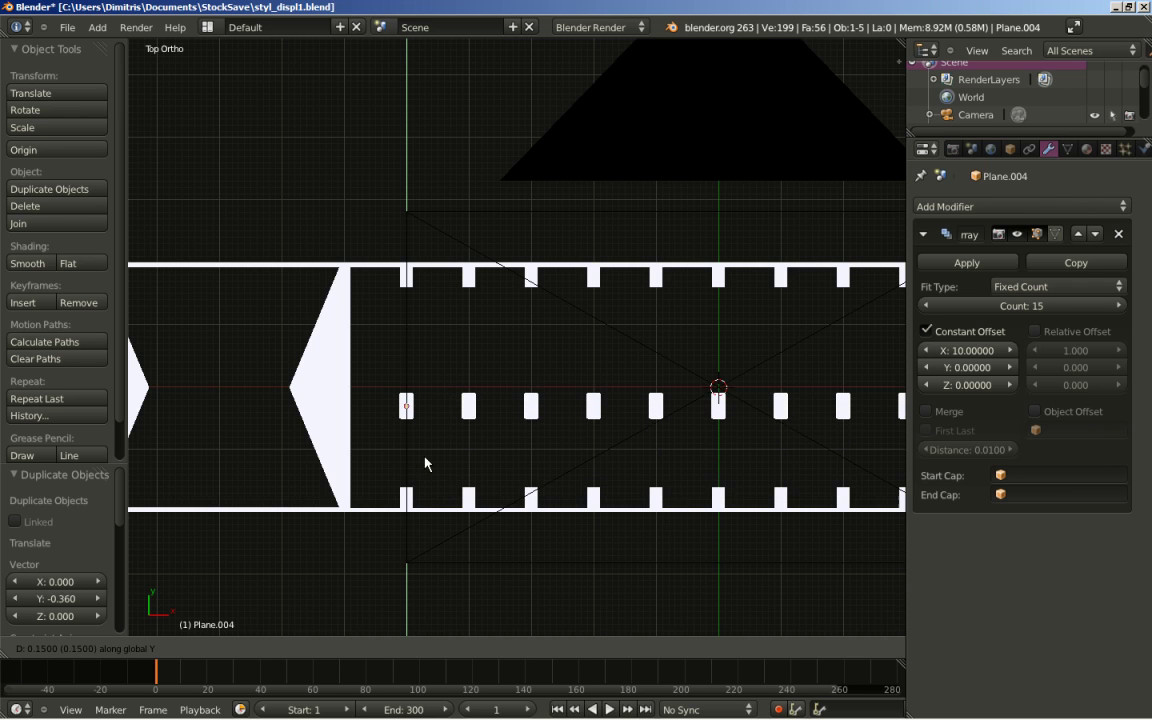
pyautogui.click(425, 447)
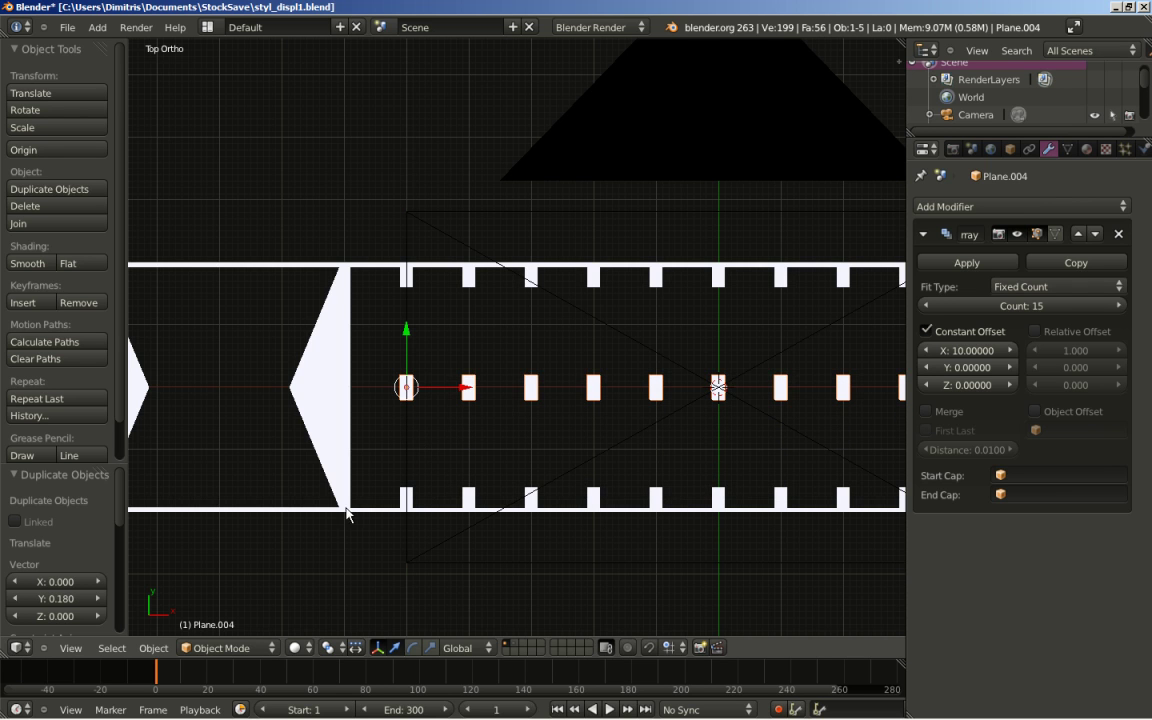
# In Edit Mode, narrow the middle row's tick mesh by scaling it 0.3 along X.
pyautogui.keyDown('shift'); pyautogui.moveTo(252, 571); pyautogui.dragTo(365, 527, button='middle'); pyautogui.keyUp('shift')
pyautogui.scroll(4, 543, 437)
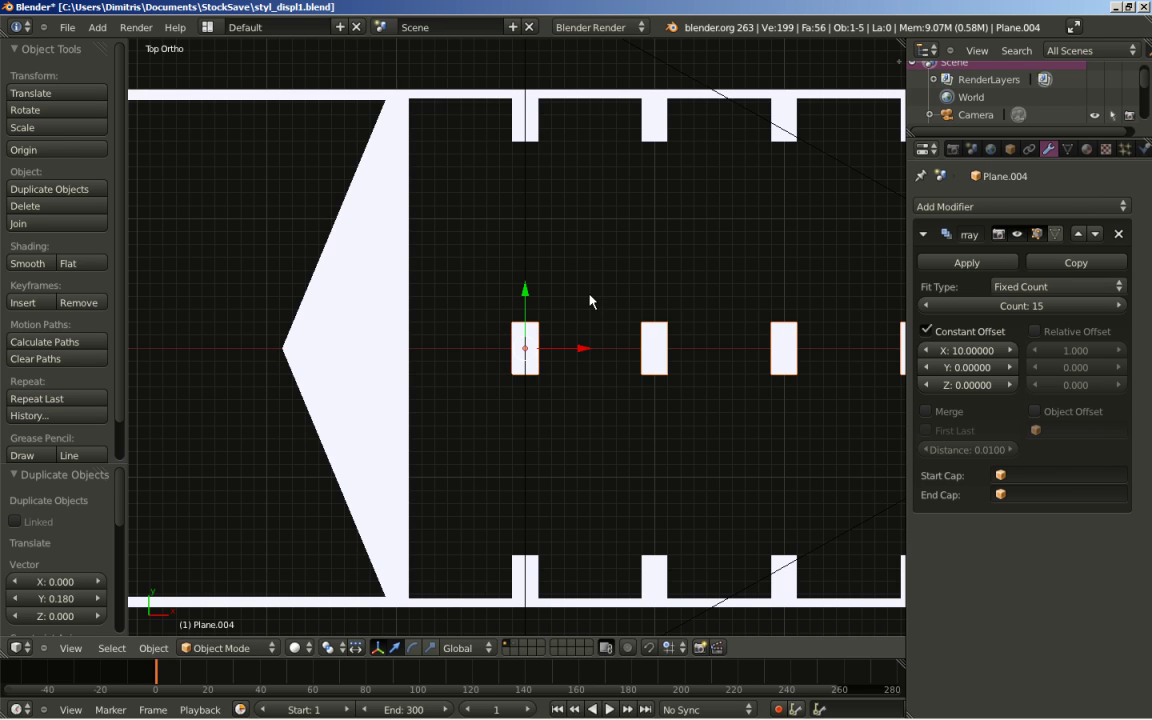
pyautogui.press('Tab')
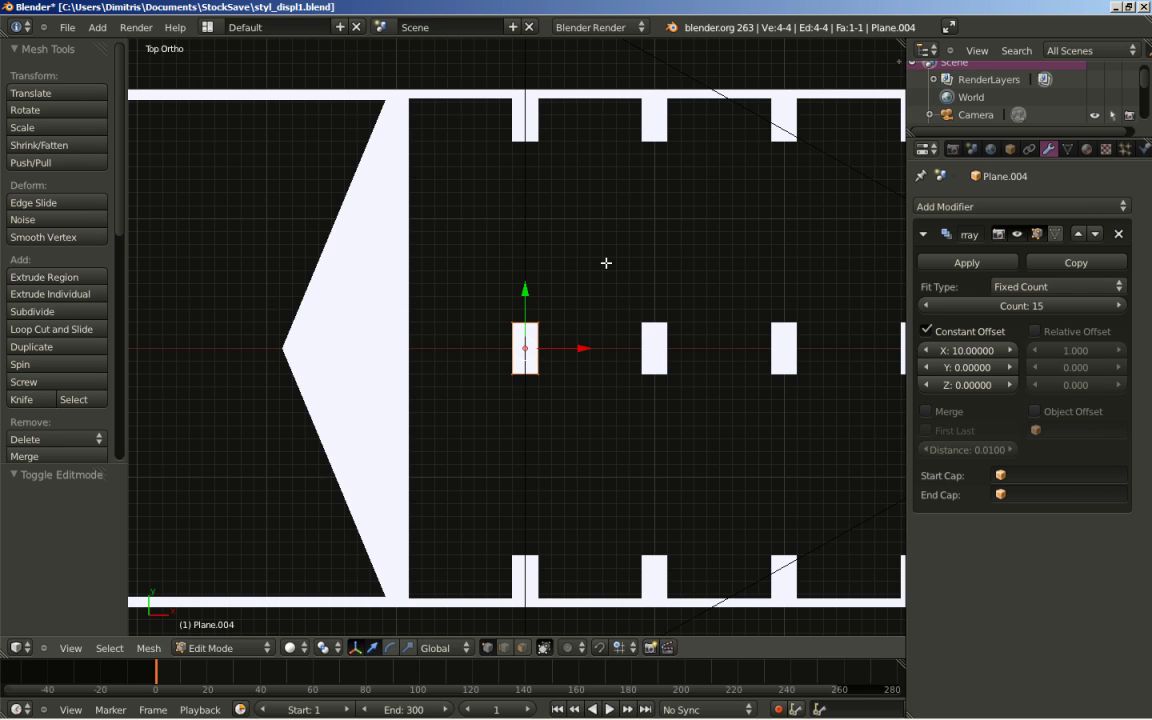
pyautogui.press('s')
pyautogui.press('x')
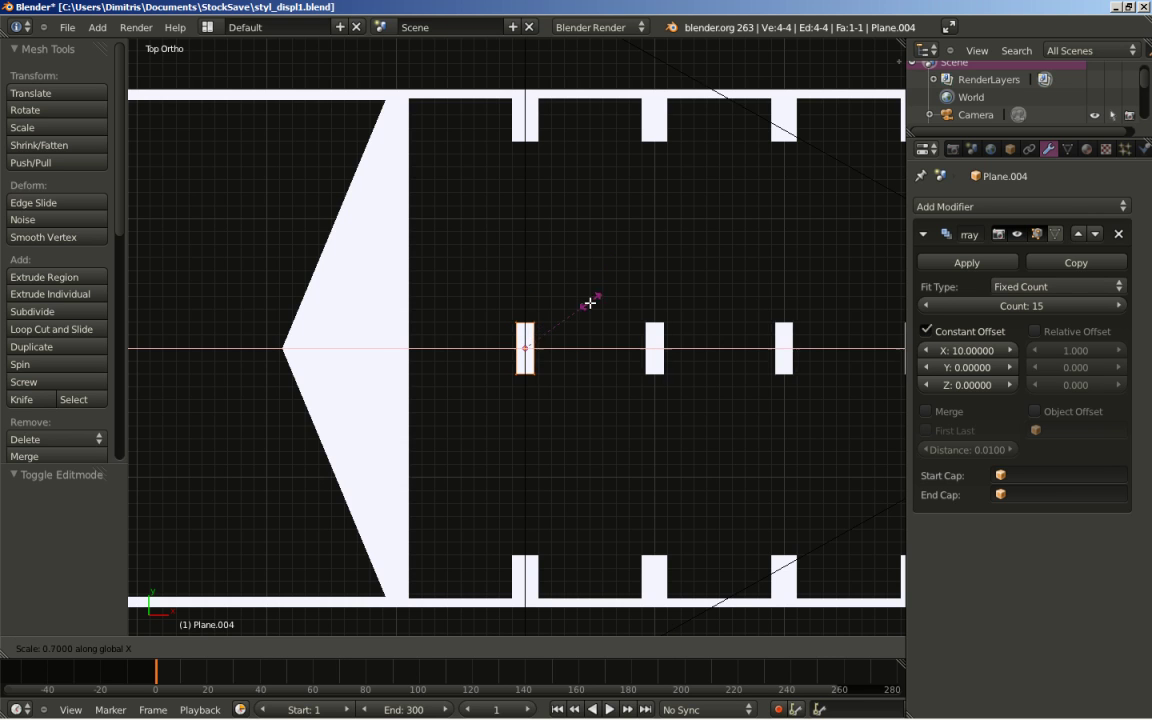
pyautogui.click(556, 325)
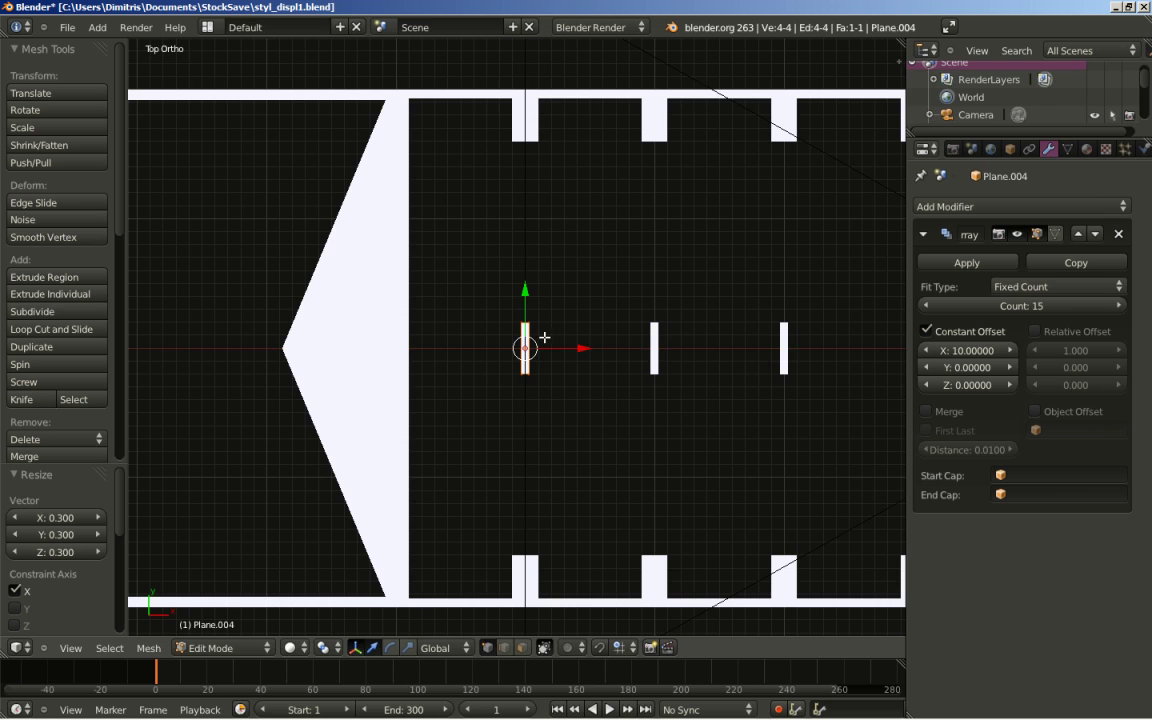
# Stretch the middle tick mesh by 7.8 along Y into long divider lines and return to Object Mode.
pyautogui.press('s')
pyautogui.press('y')
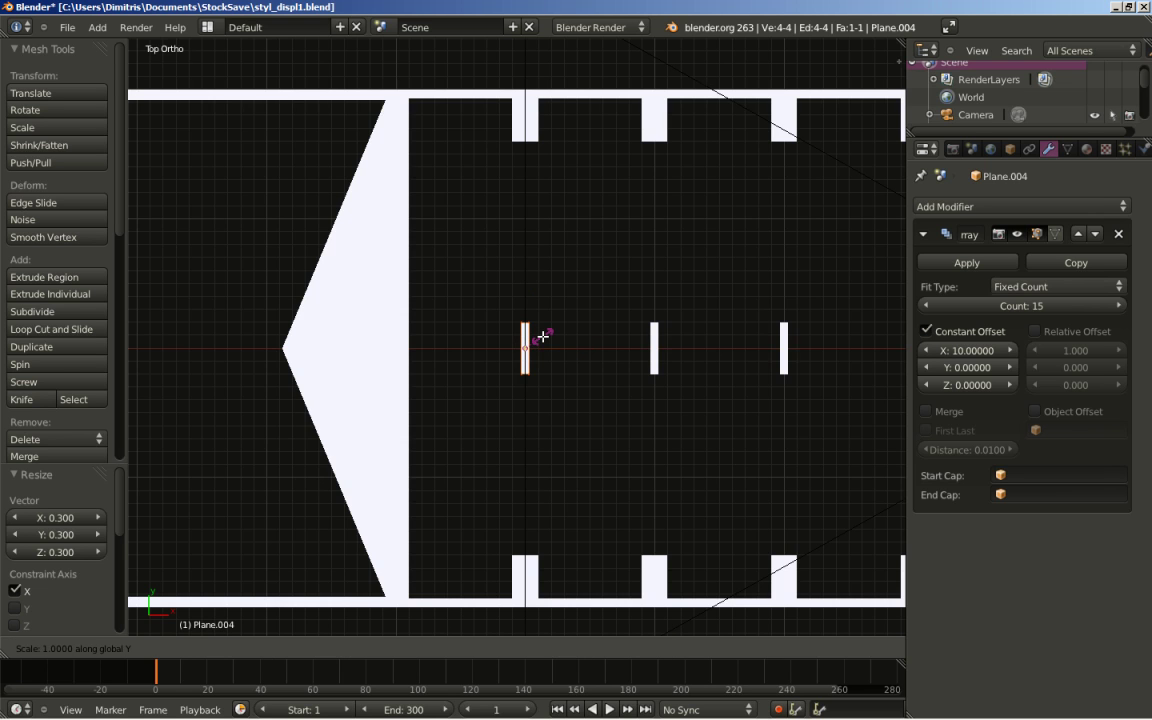
pyautogui.click(568, 187)
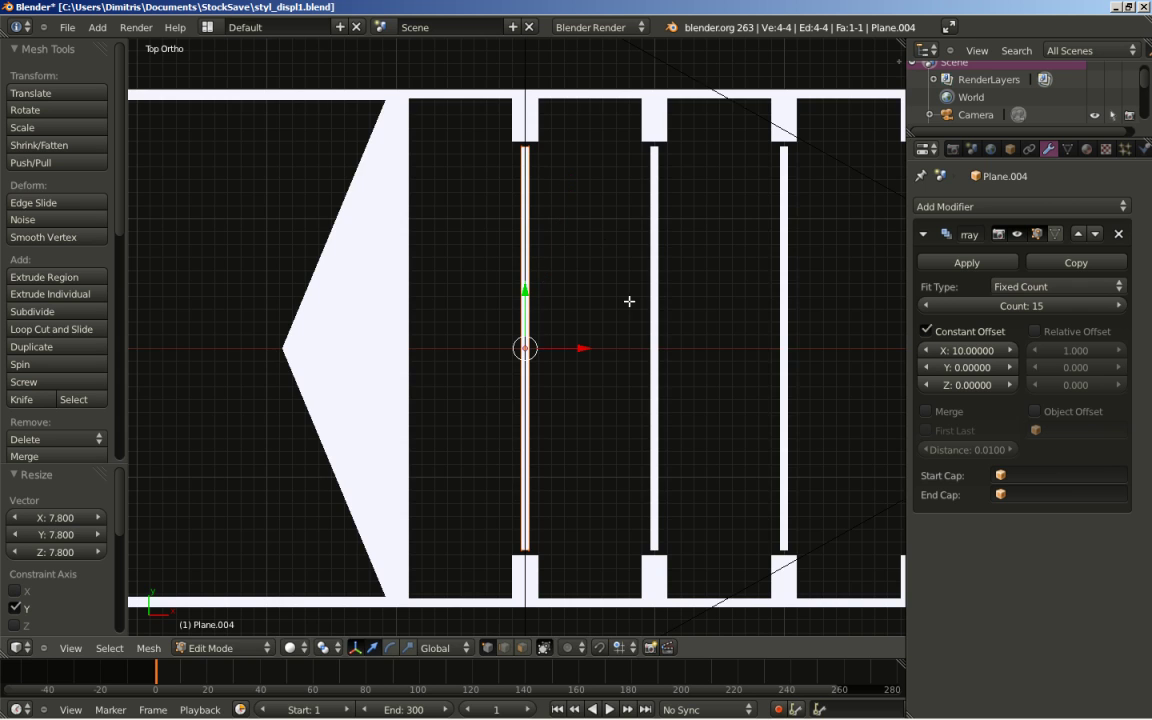
pyautogui.scroll(-3, 629, 302)
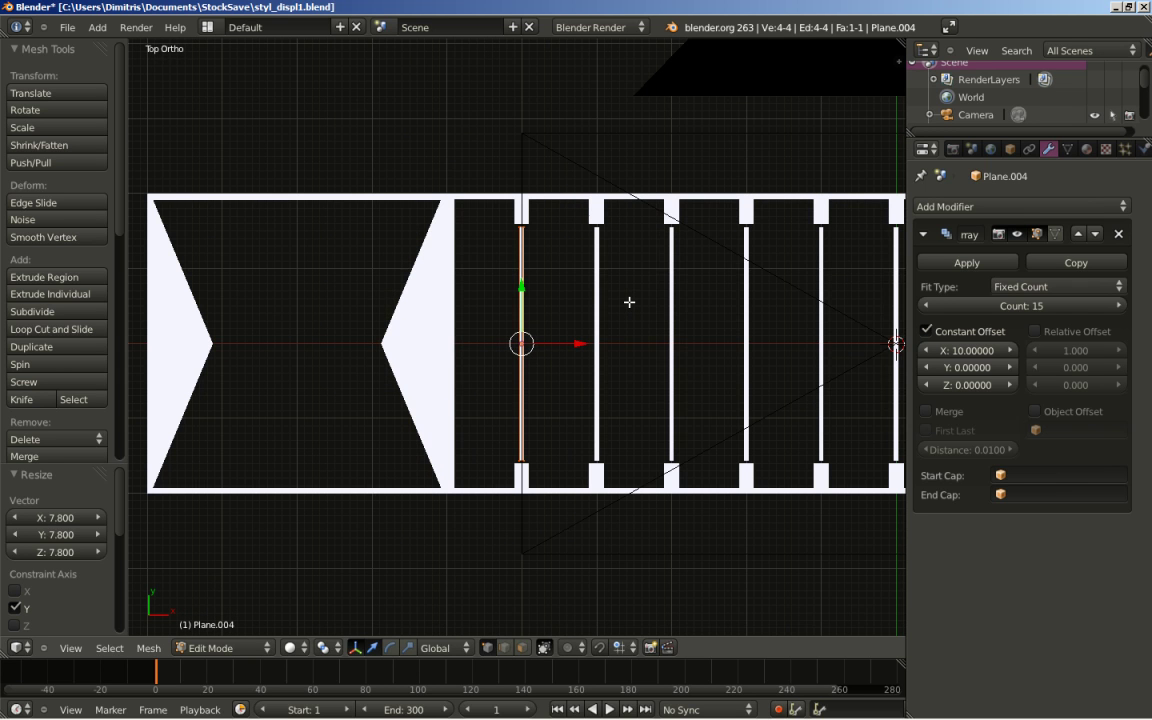
pyautogui.press('Tab')
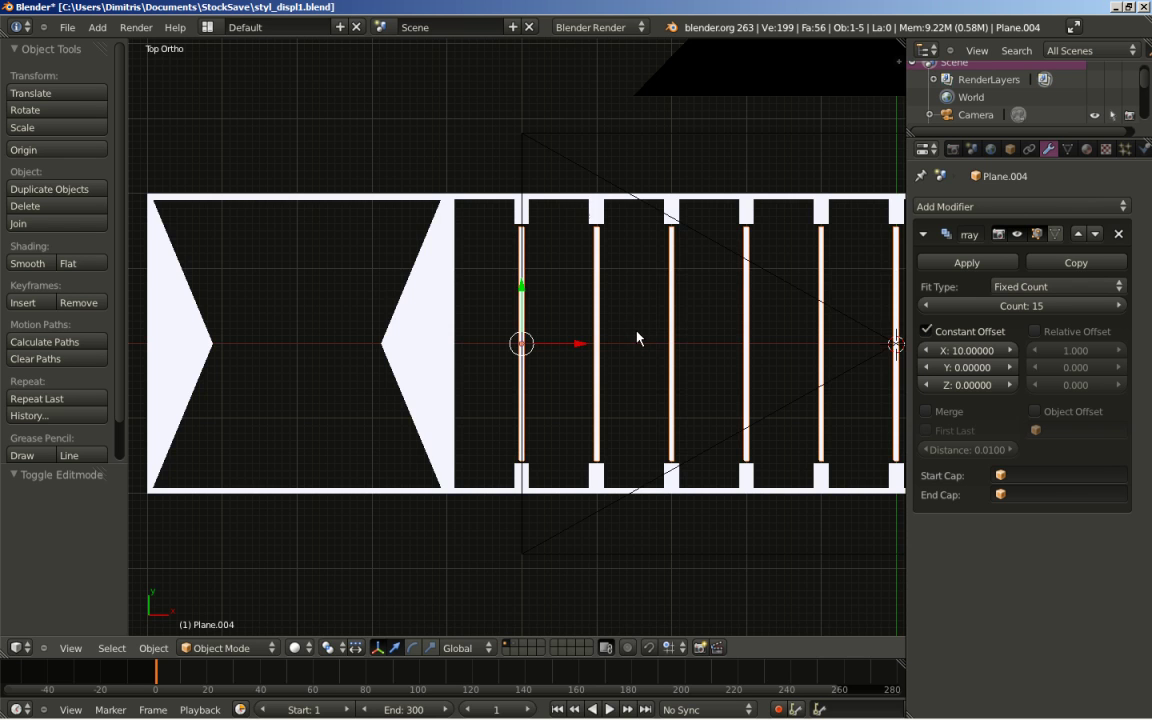
# Render a still image from the camera view to check the display element, then close the render.
pyautogui.press('KP_0')
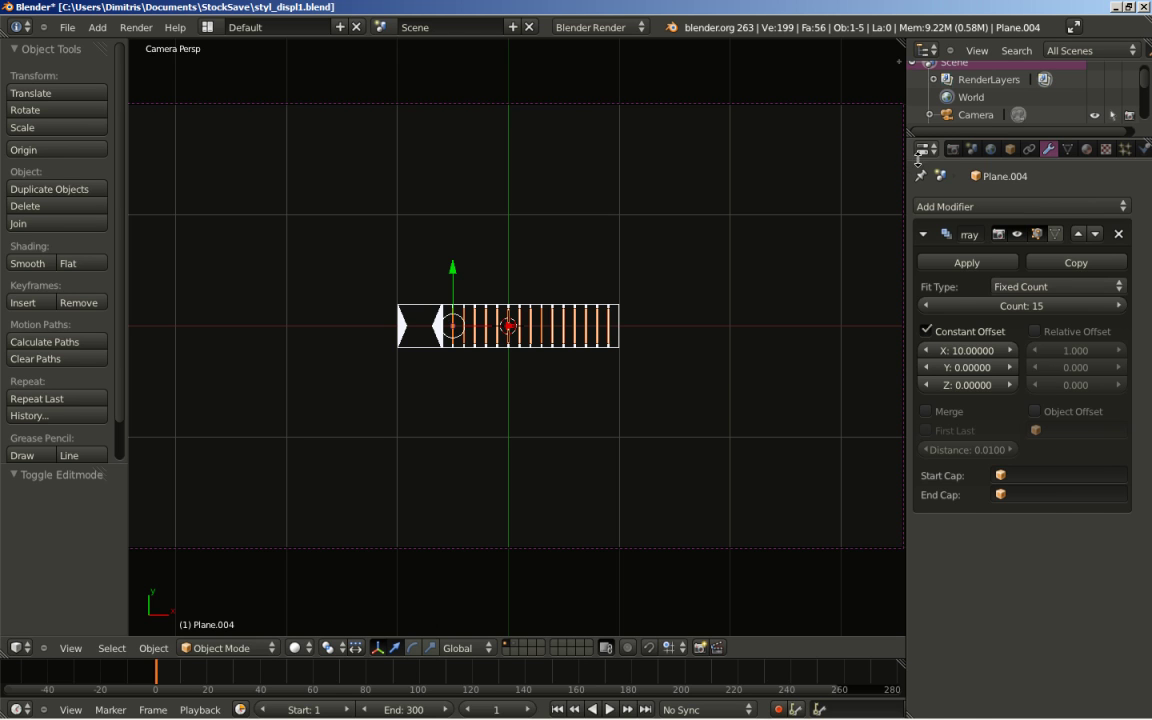
pyautogui.click(953, 150)
pyautogui.click(953, 231)
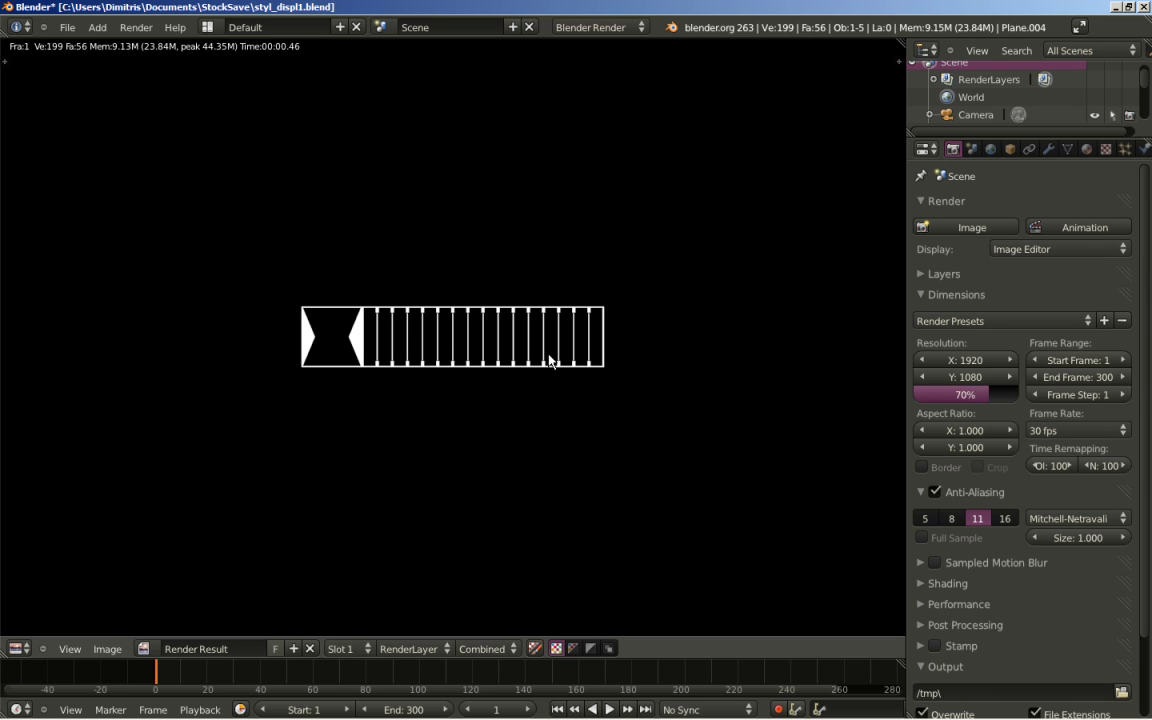
pyautogui.press('Escape')
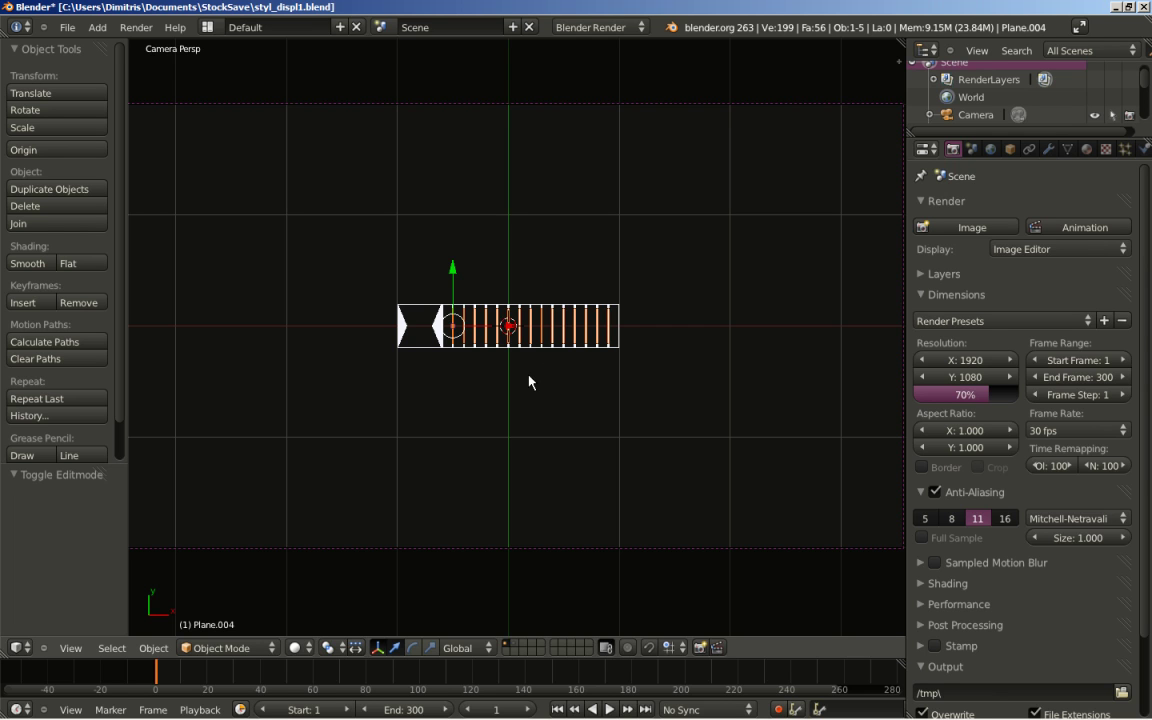
# Add a new text object at the scene origin.
pyautogui.hotkey('shift', 'a')
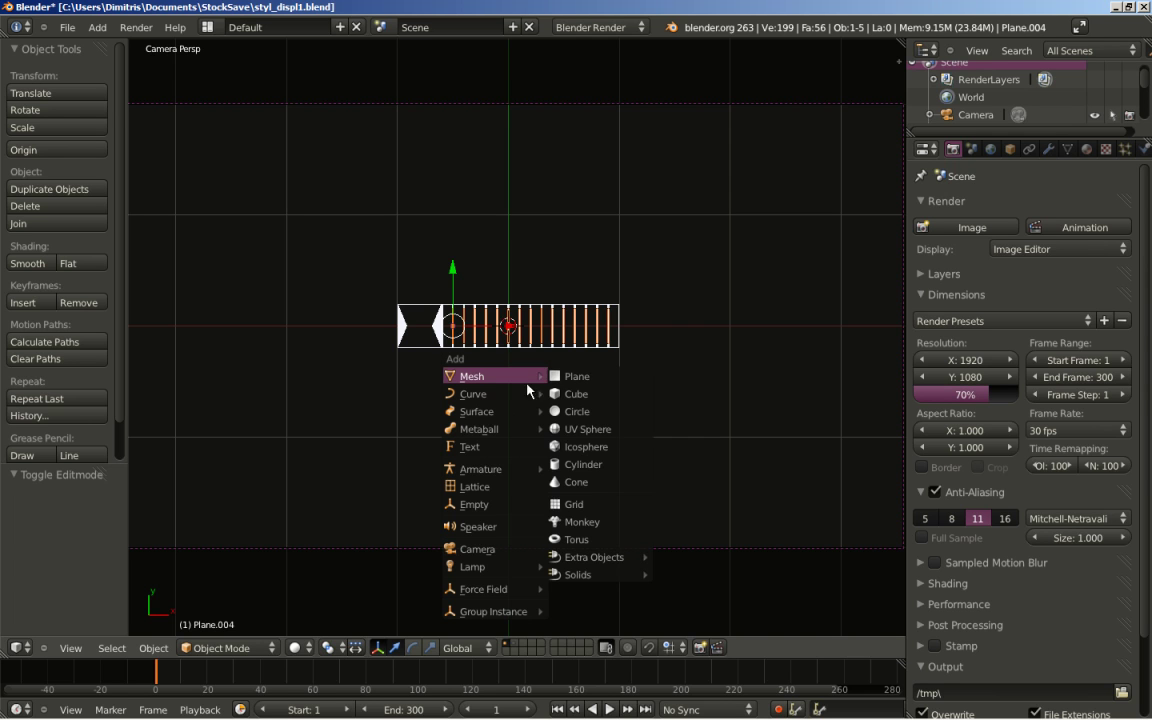
pyautogui.click(507, 447)
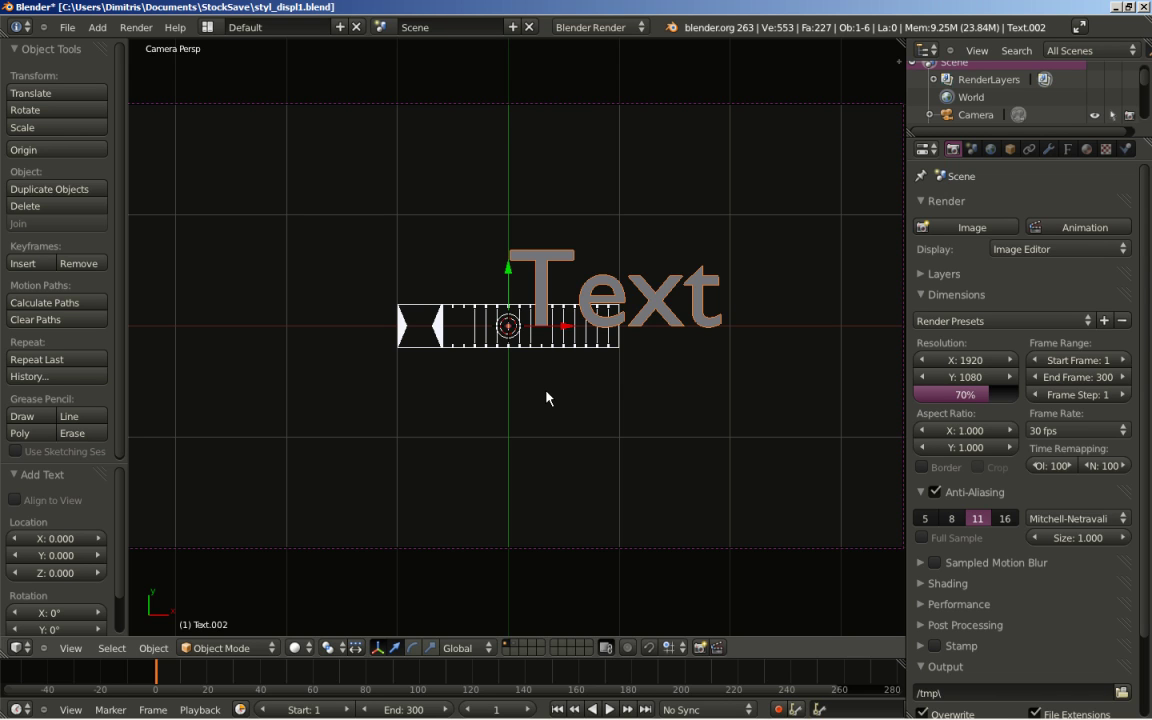
# Replace the new text object's default content with "NA" and return to Object Mode.
pyautogui.press('Tab')
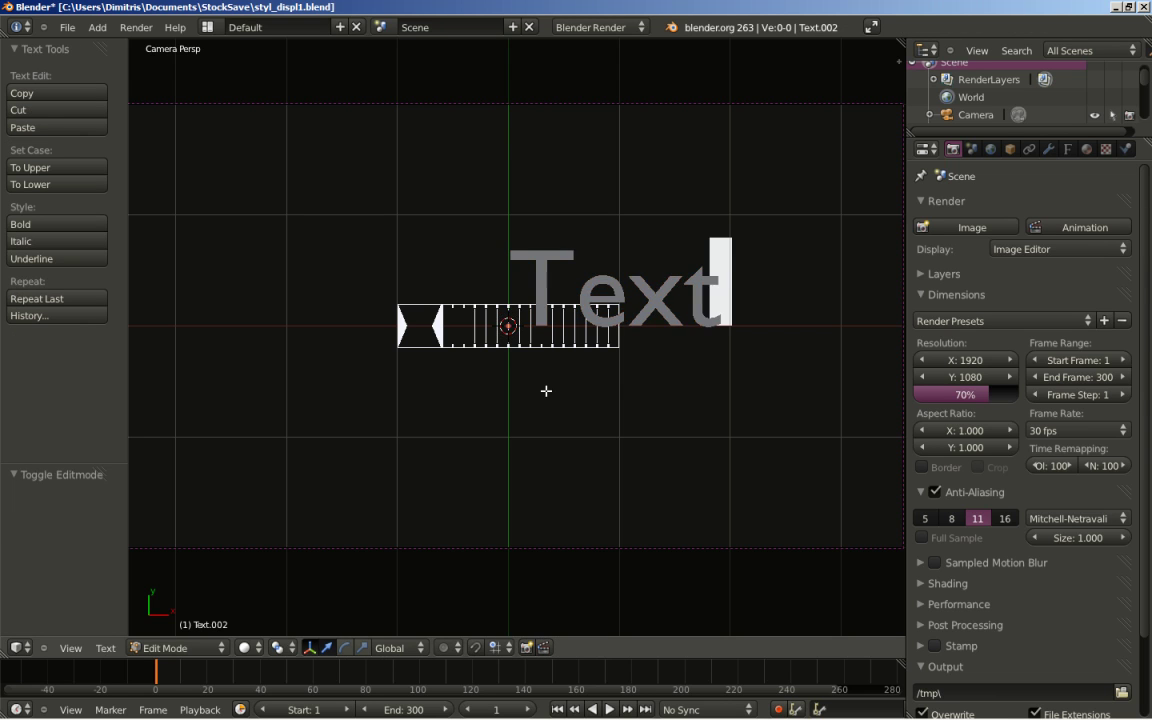
pyautogui.press('BackSpace')
pyautogui.press('BackSpace')
pyautogui.press('BackSpace')
pyautogui.press('BackSpace')
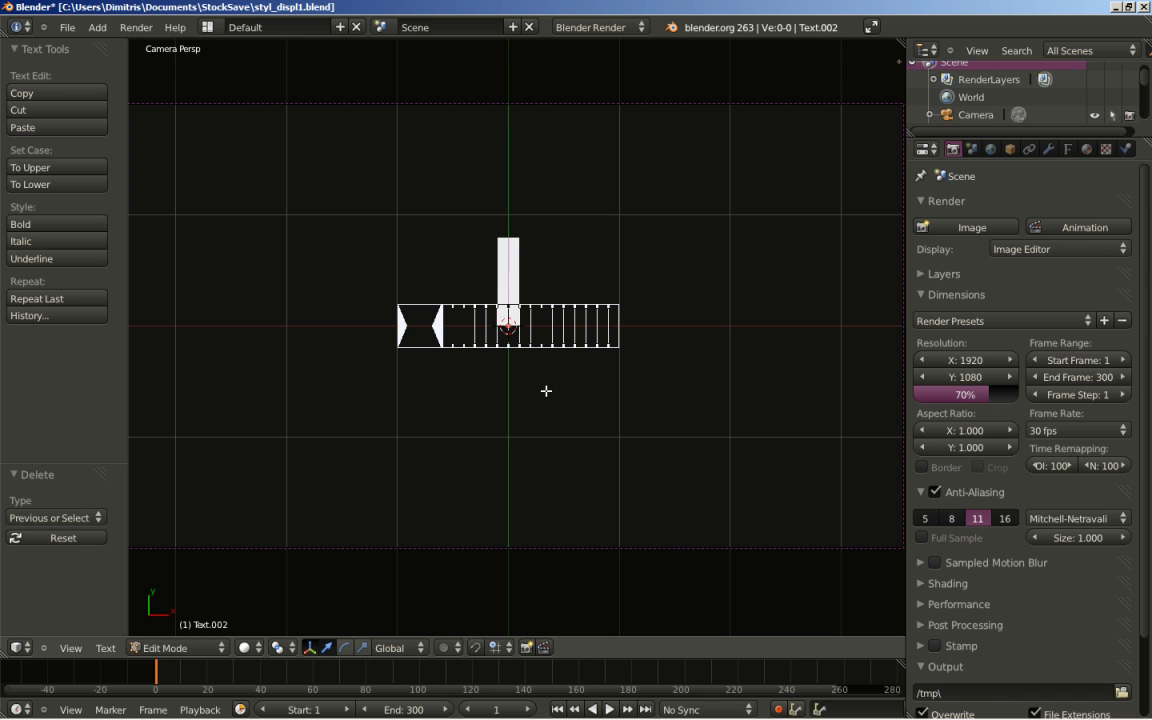
pyautogui.write('NA')
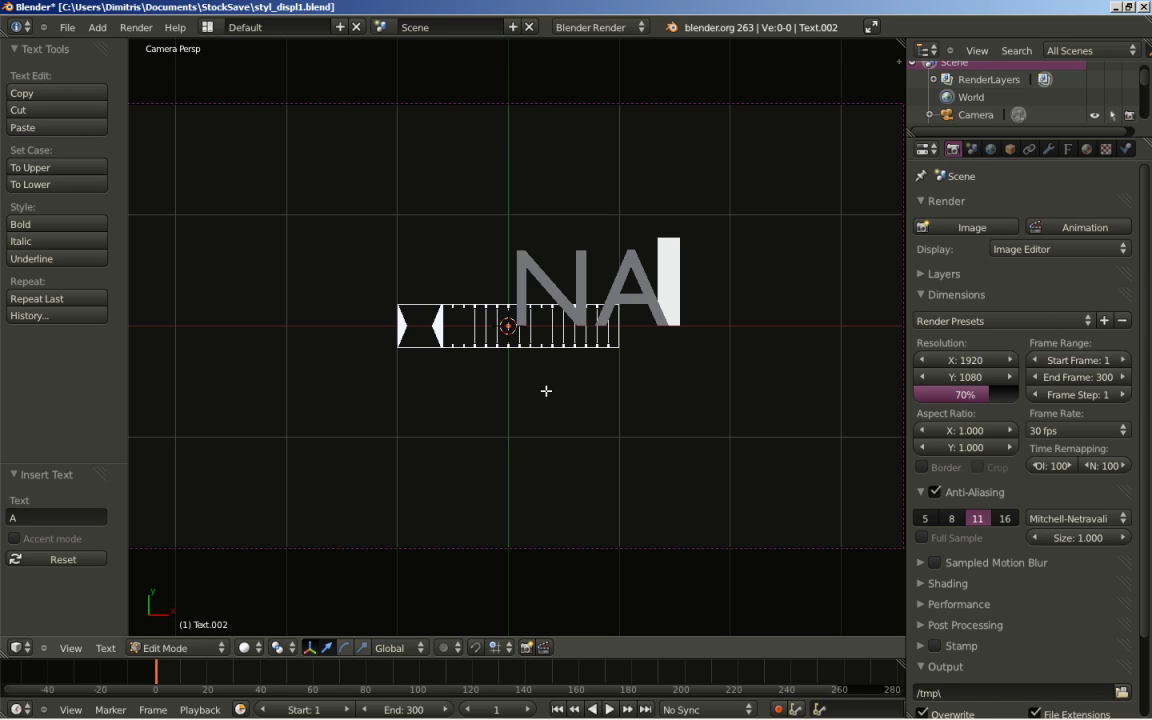
pyautogui.press('Tab')
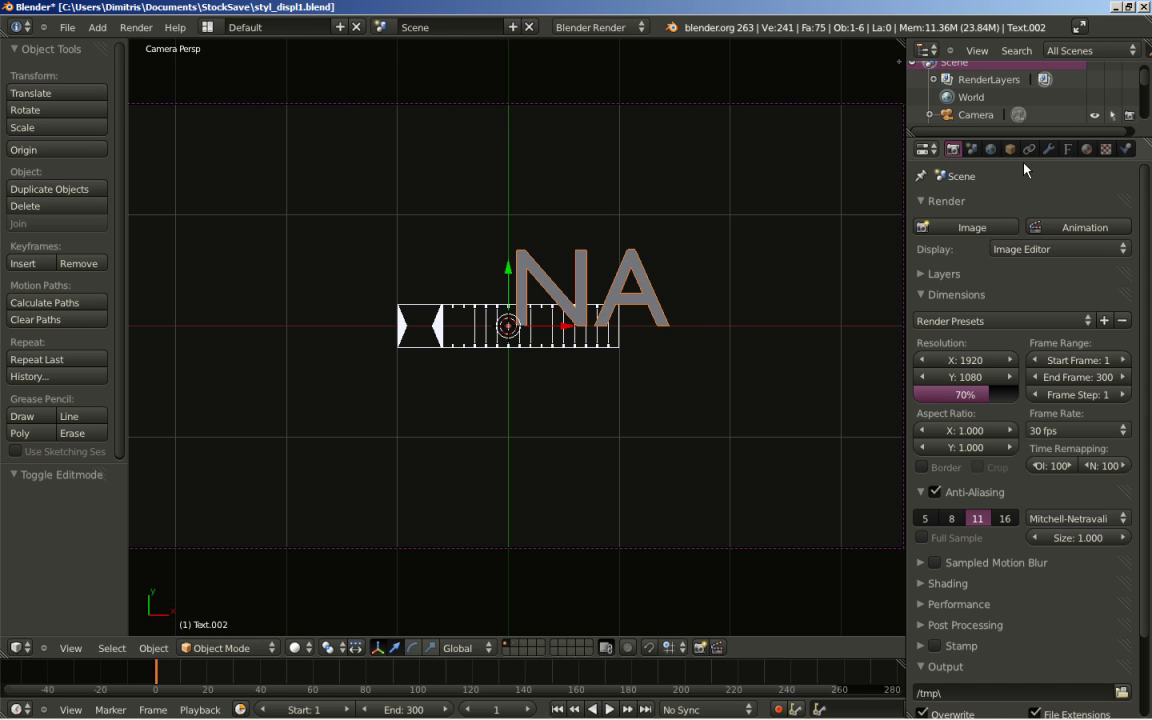
# Set the NA text's paragraph alignment to Center.
pyautogui.click(1067, 150)
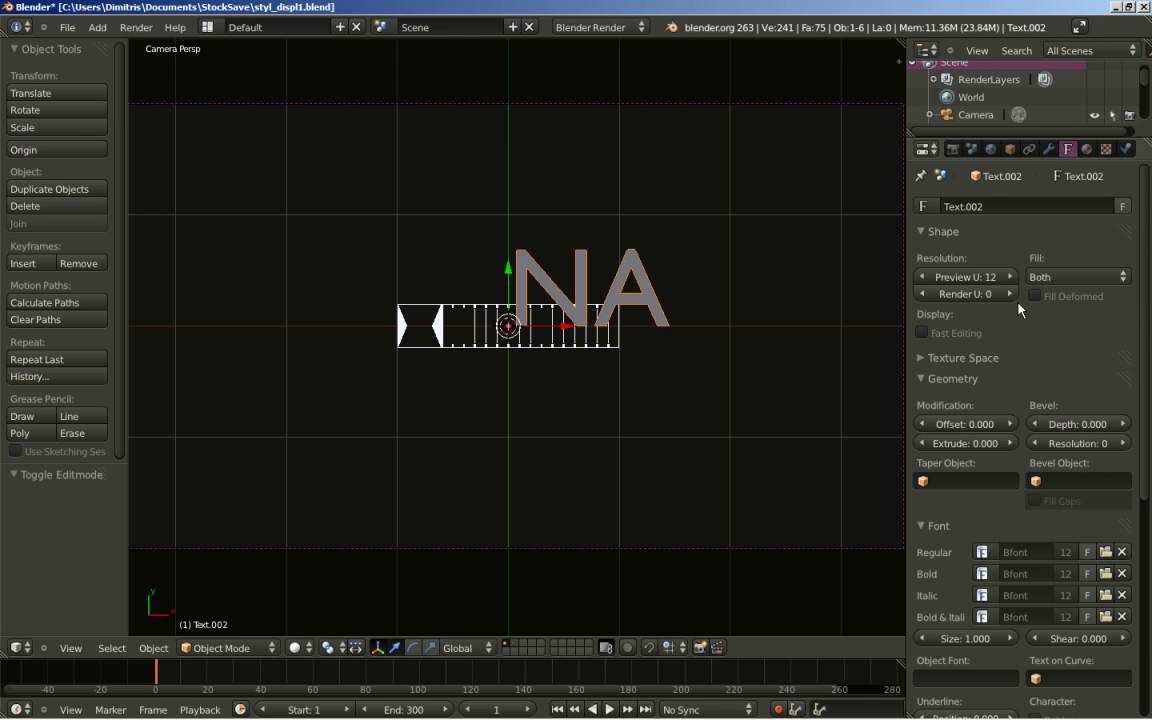
pyautogui.scroll(-5, 950, 560)
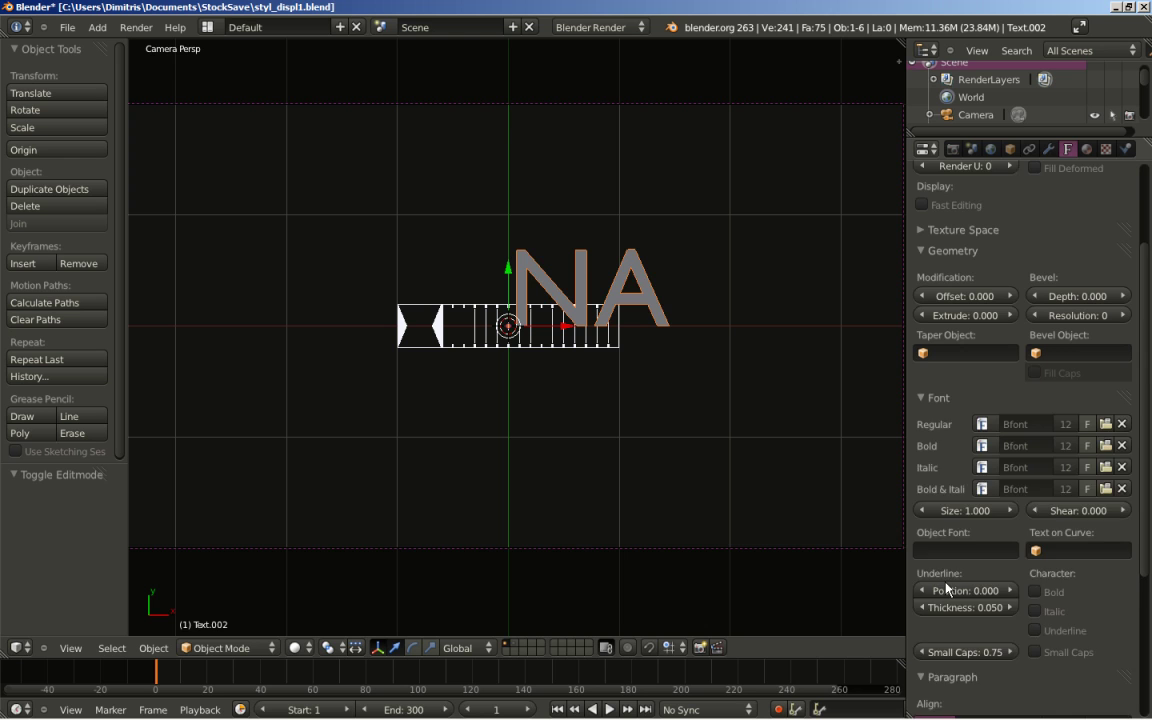
pyautogui.click(976, 661)
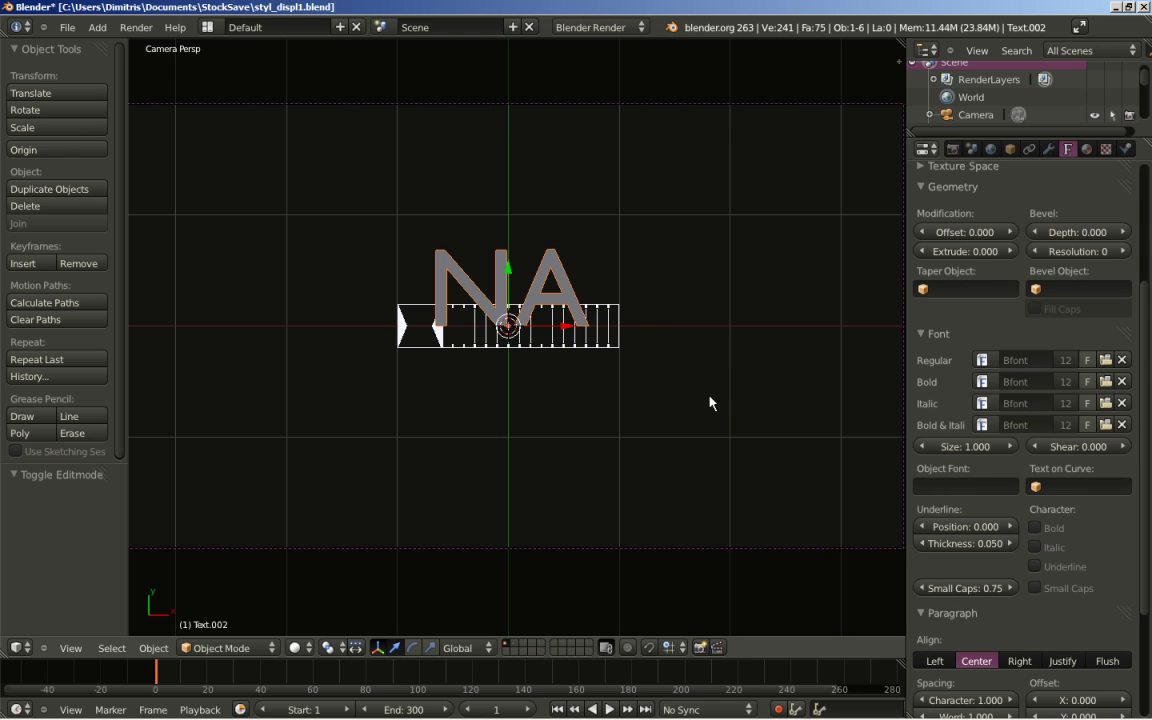
# From the top view, scale the NA text by 0.3 and move it -0.8 in X and -0.1 in Y into the notched square.
pyautogui.scroll(3, 555, 424)
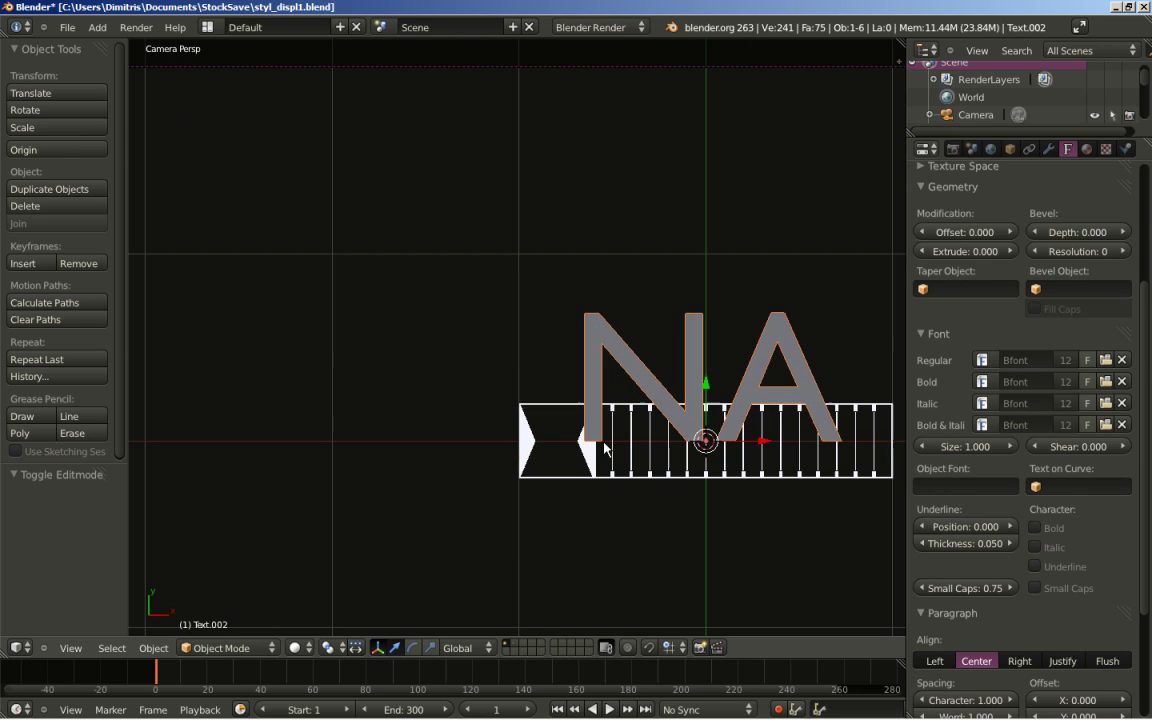
pyautogui.scroll(2, 604, 449)
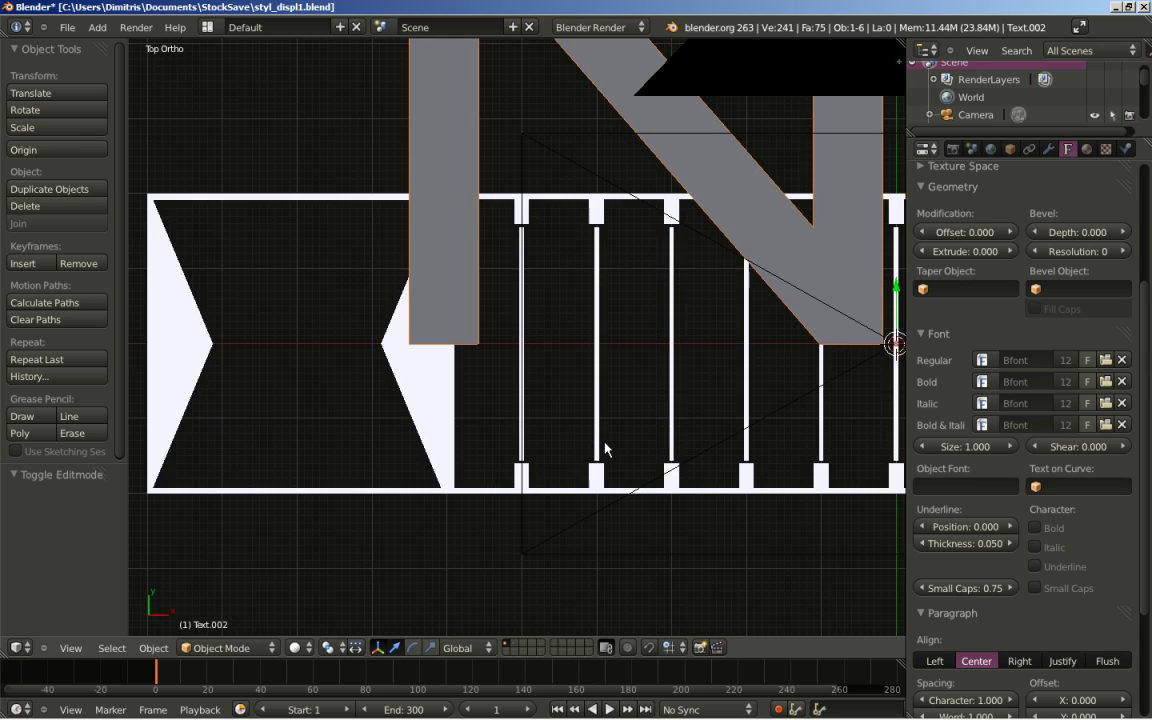
pyautogui.press('KP_7')
pyautogui.keyDown('shift'); pyautogui.moveTo(724, 311); pyautogui.dragTo(690, 445, button='middle'); pyautogui.keyUp('shift')
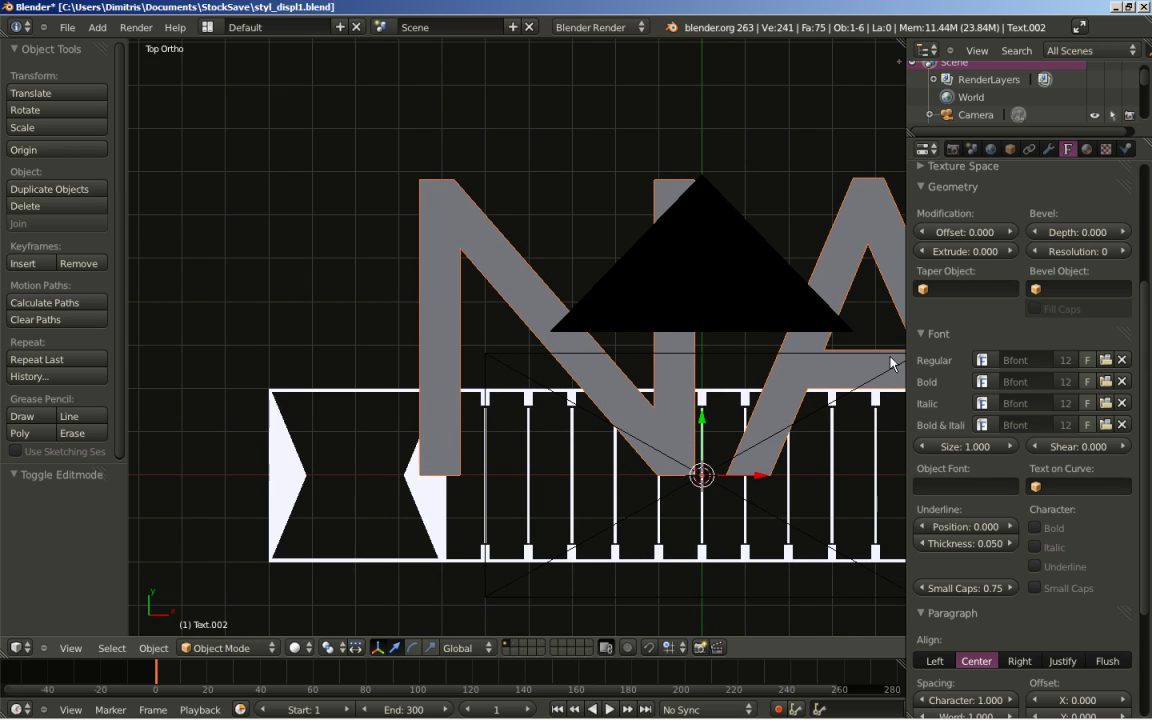
pyautogui.press('s')
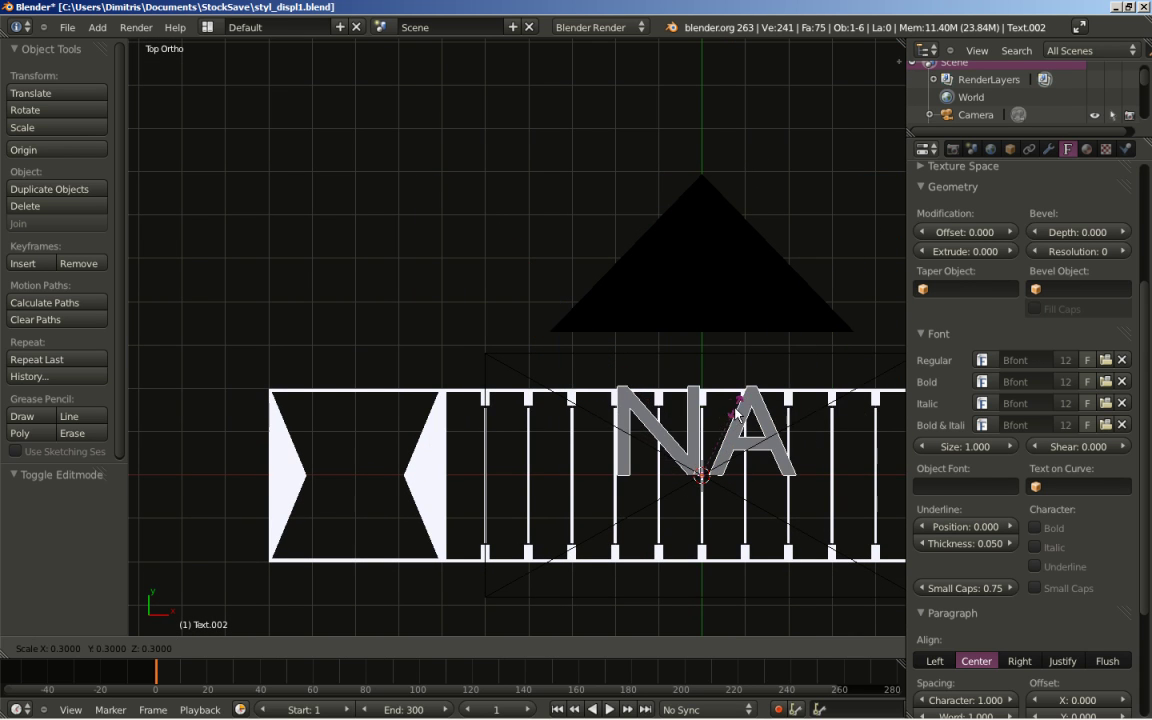
pyautogui.click(726, 425)
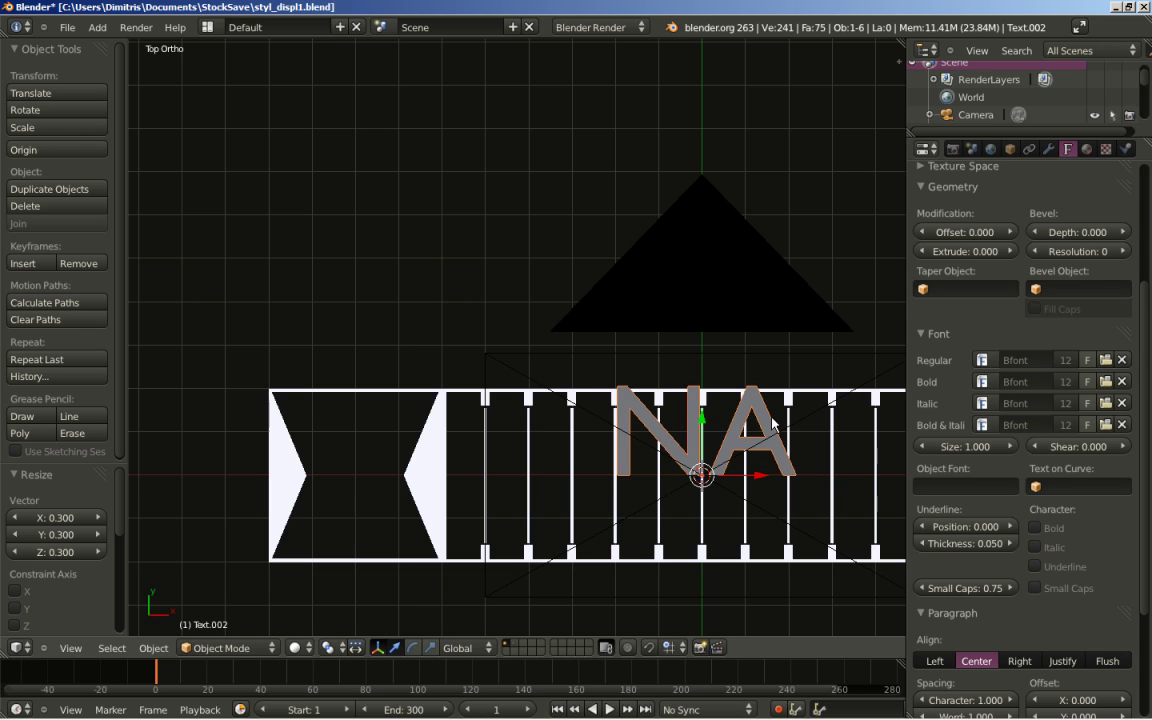
pyautogui.press('g')
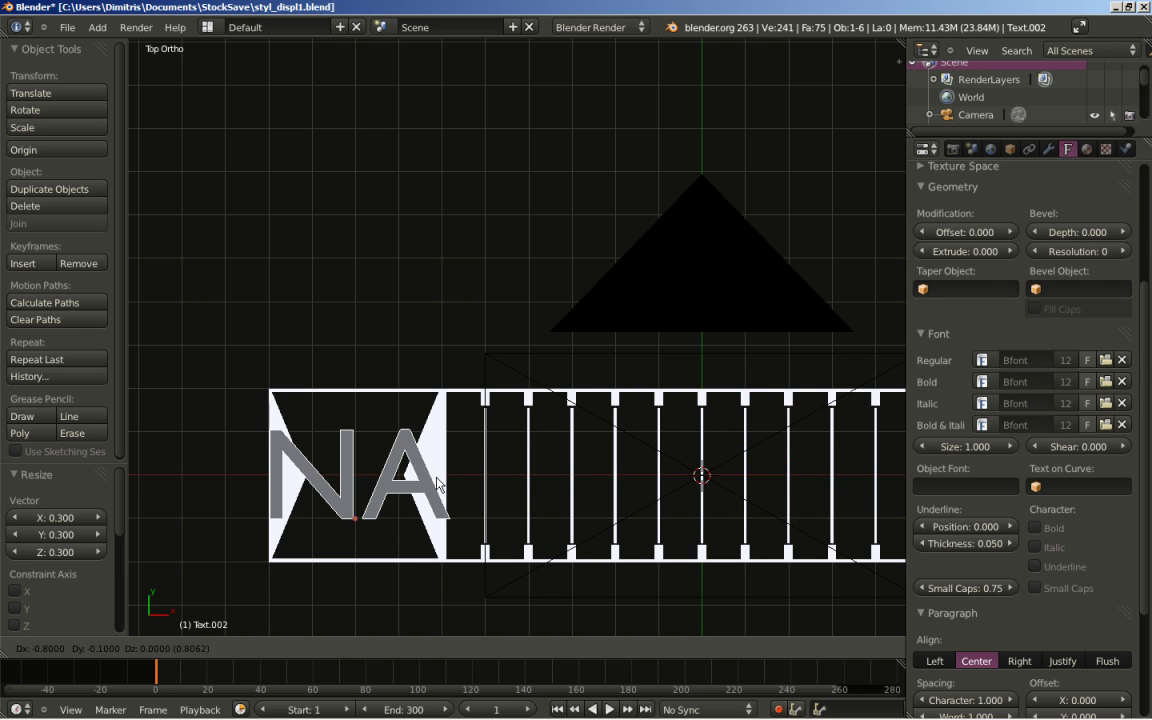
pyautogui.click(433, 486)
# Scale the NA text by 0.5 and move it 0.05 along Y to fit between the two notches.
pyautogui.scroll(5, 535, 341)
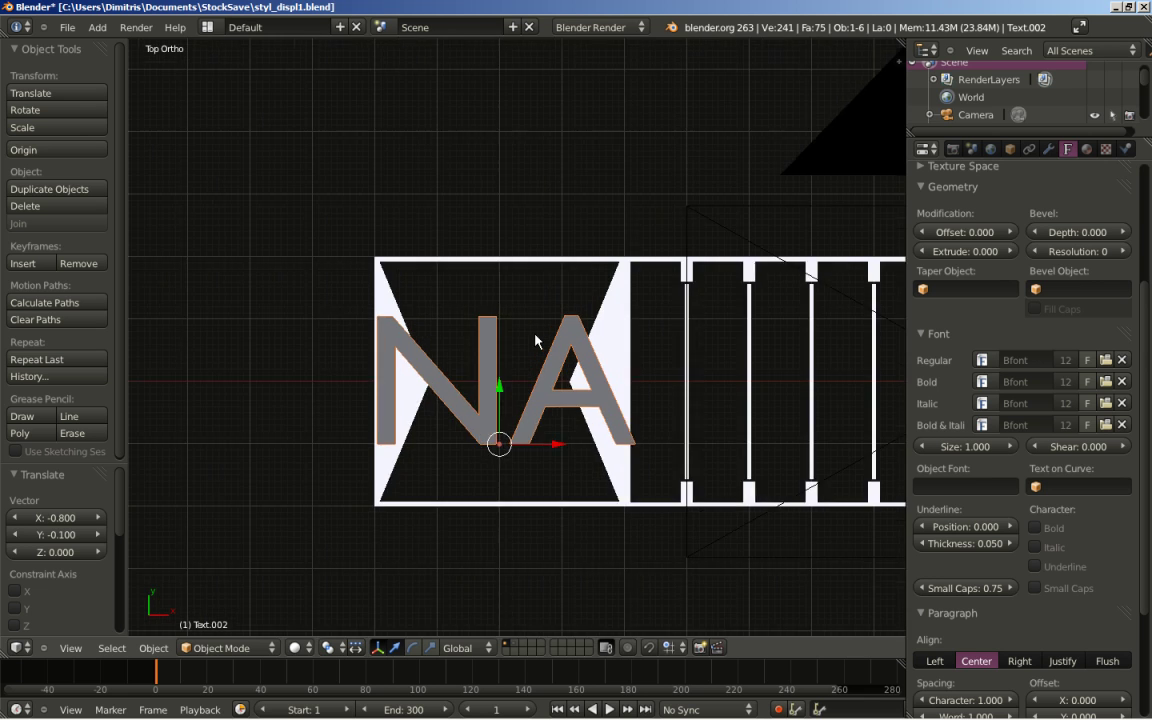
pyautogui.keyDown('shift'); pyautogui.moveTo(388, 412); pyautogui.dragTo(453, 370, button='middle'); pyautogui.keyUp('shift')
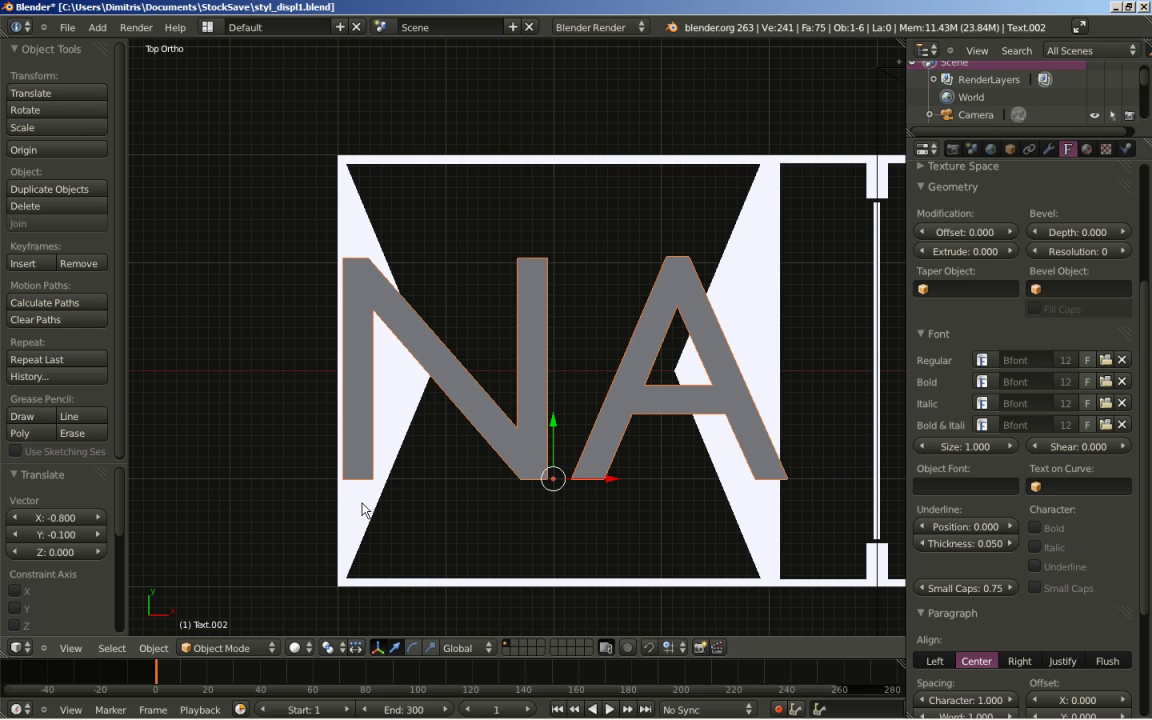
pyautogui.press('s')
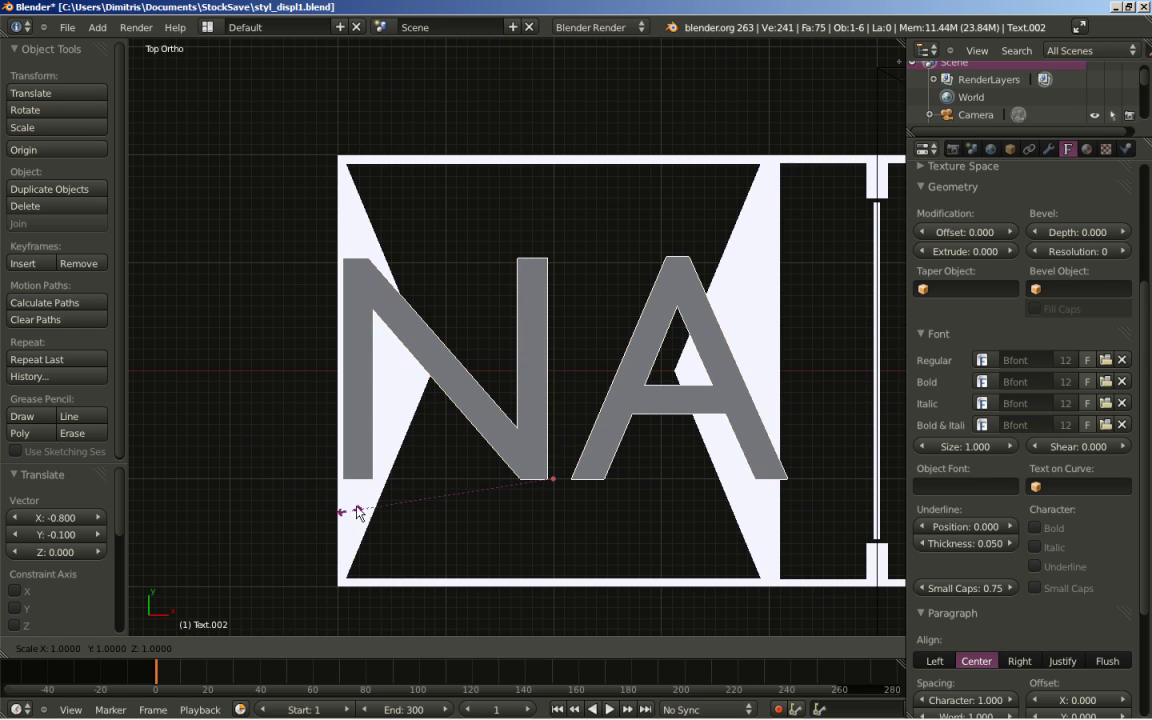
pyautogui.click(442, 483)
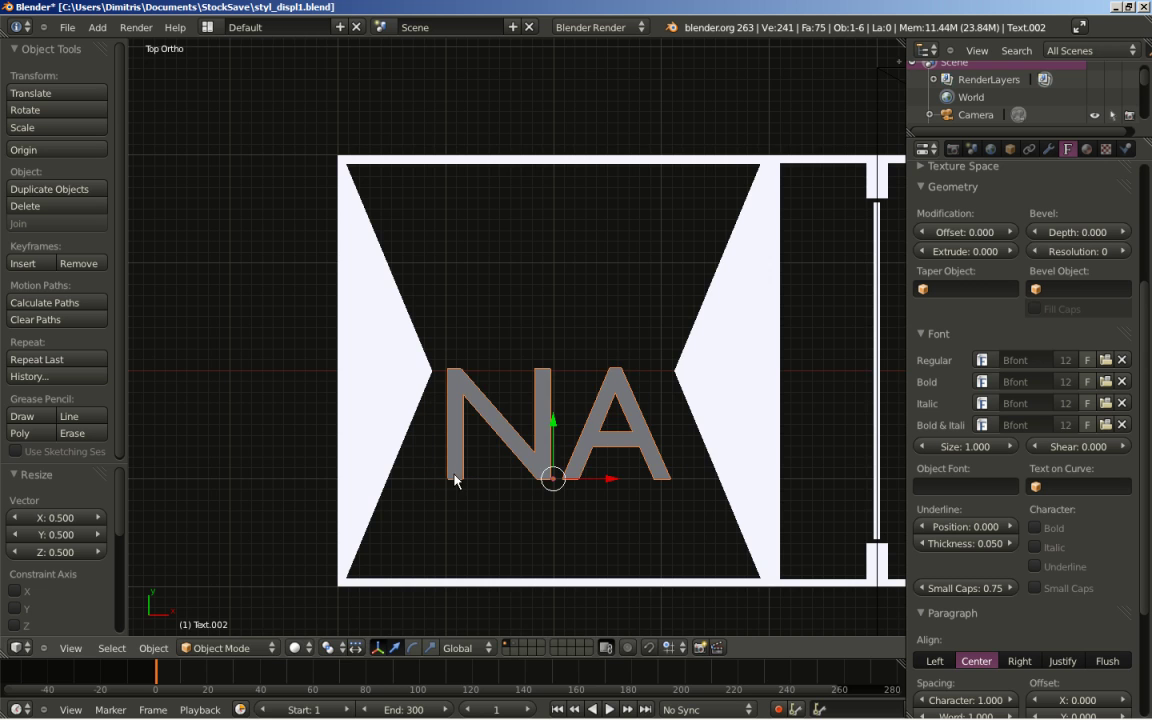
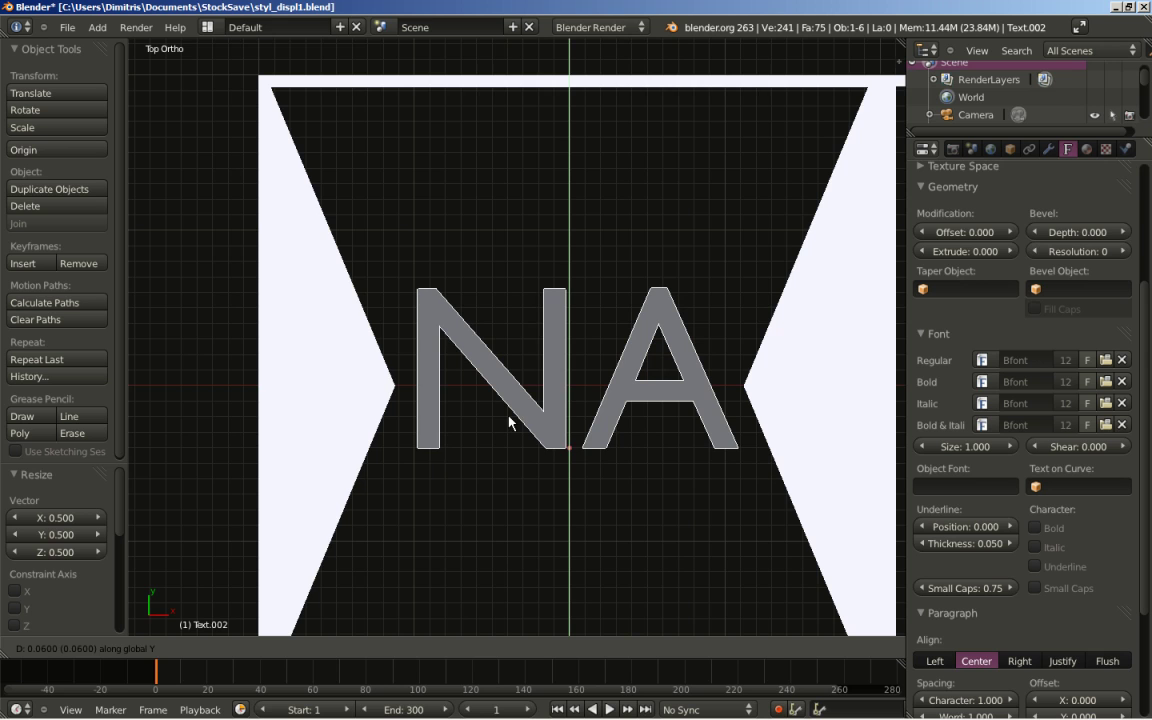
pyautogui.click(512, 438)
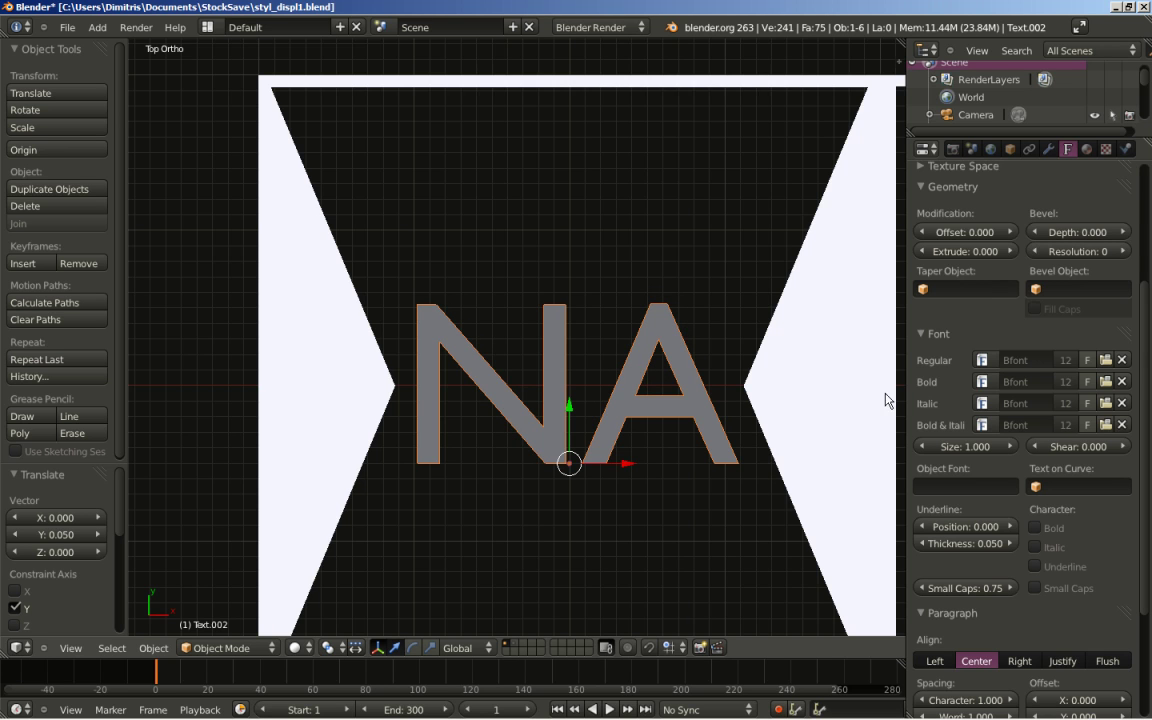
# Thin the NA letters by lowering the text's geometry offset to -0.010.
pyautogui.scroll(2, 983, 358)
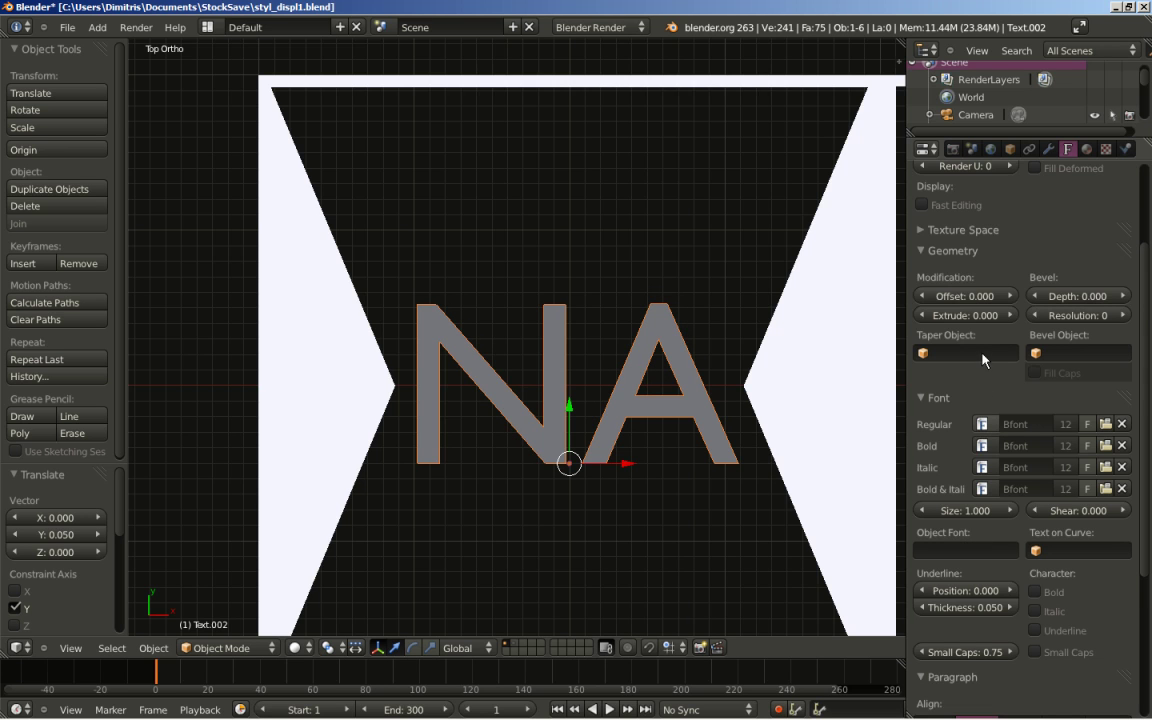
pyautogui.click(924, 296)
pyautogui.click(924, 296)
pyautogui.click(924, 296)
pyautogui.click(924, 296)
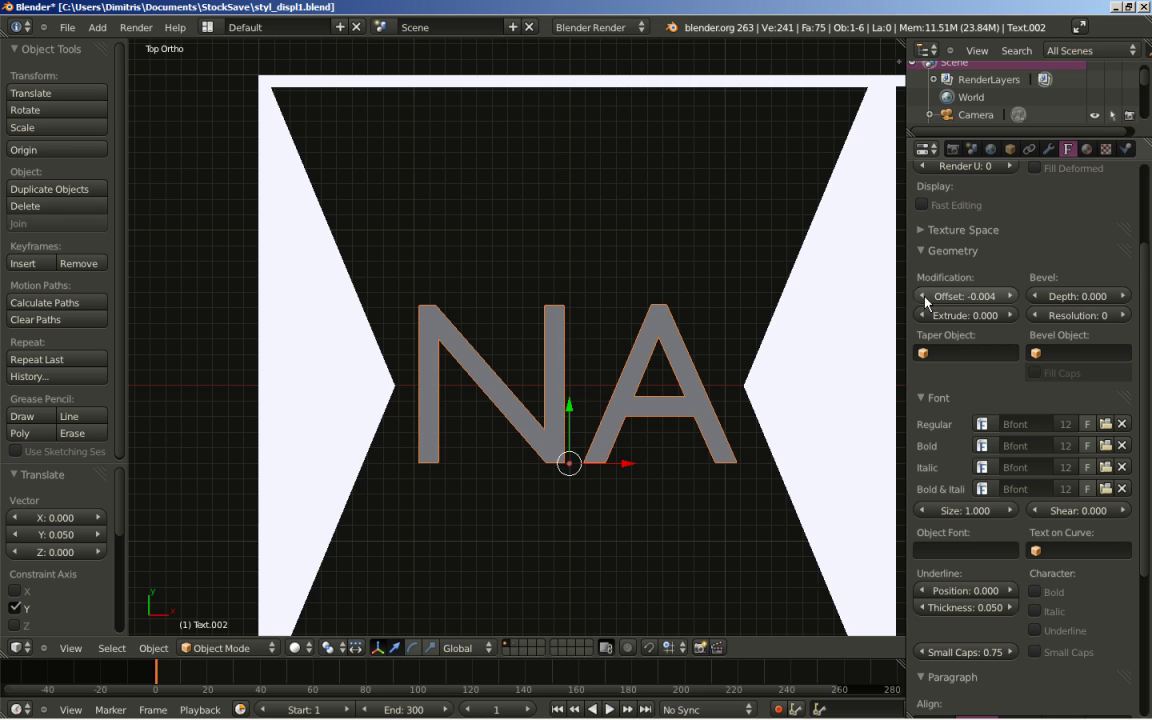
pyautogui.scroll(2, 689, 437)
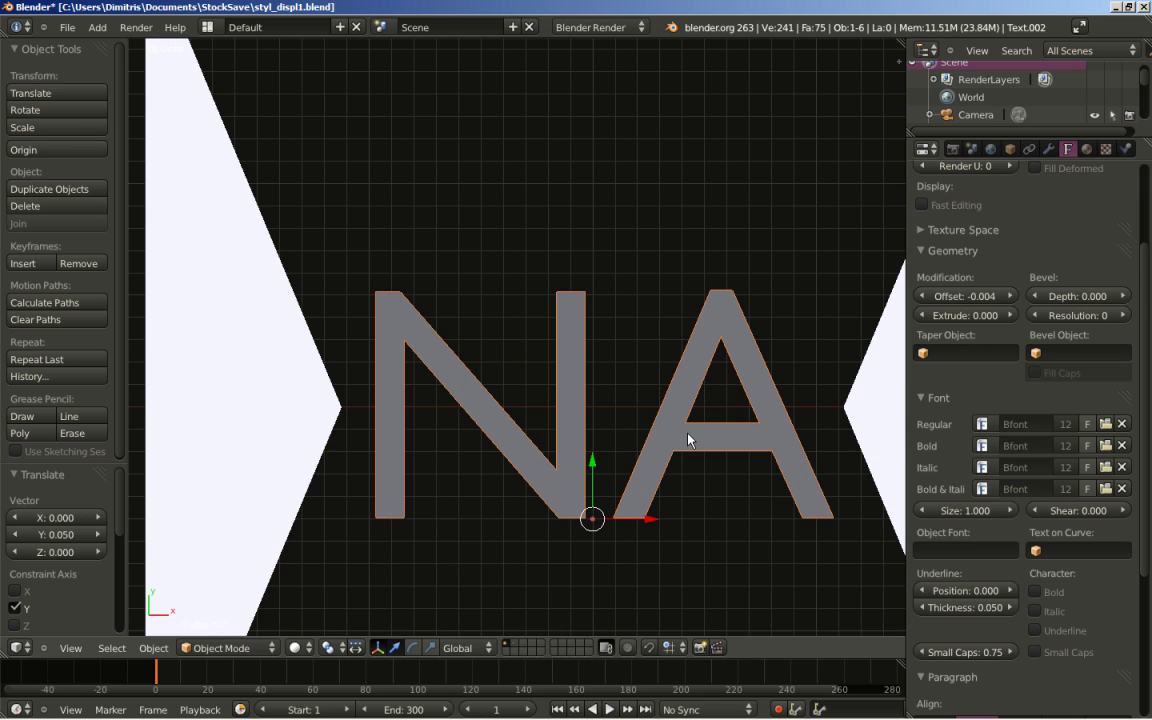
pyautogui.click(922, 296)
pyautogui.click(922, 296)
pyautogui.click(922, 296)
pyautogui.click(922, 296)
pyautogui.click(922, 296)
pyautogui.click(922, 296)
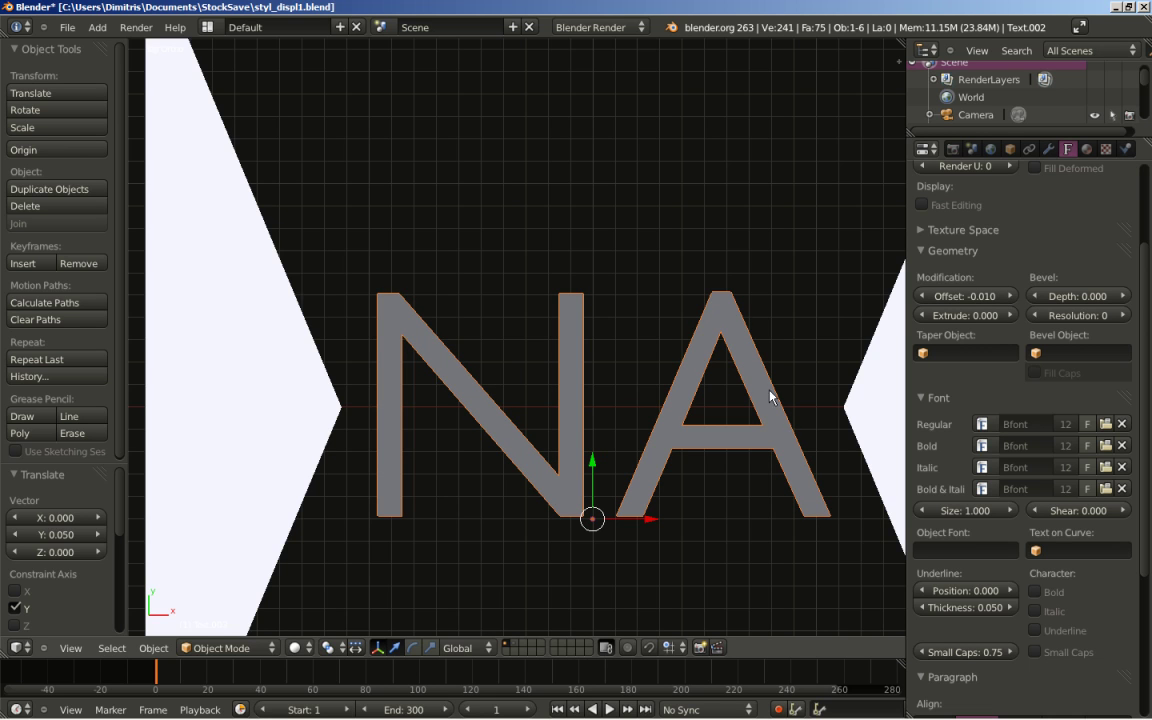
# Assign the existing White material to the NA text.
pyautogui.scroll(-3, 700, 460)
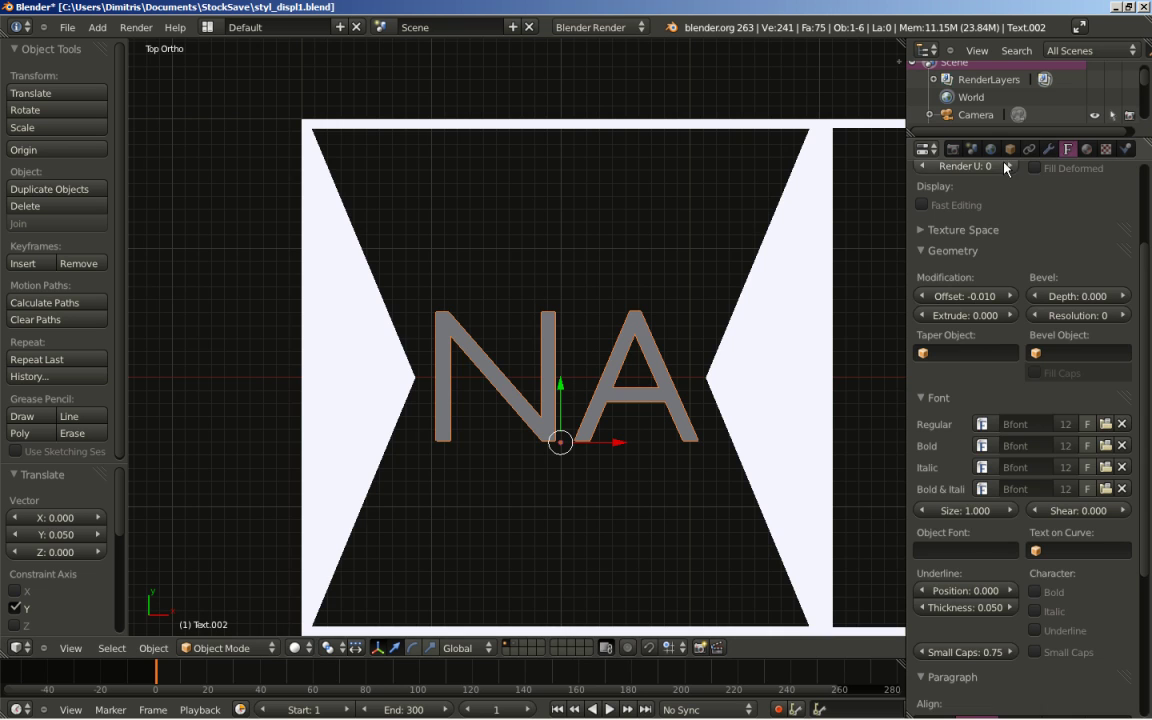
pyautogui.click(1087, 148)
pyautogui.click(922, 262)
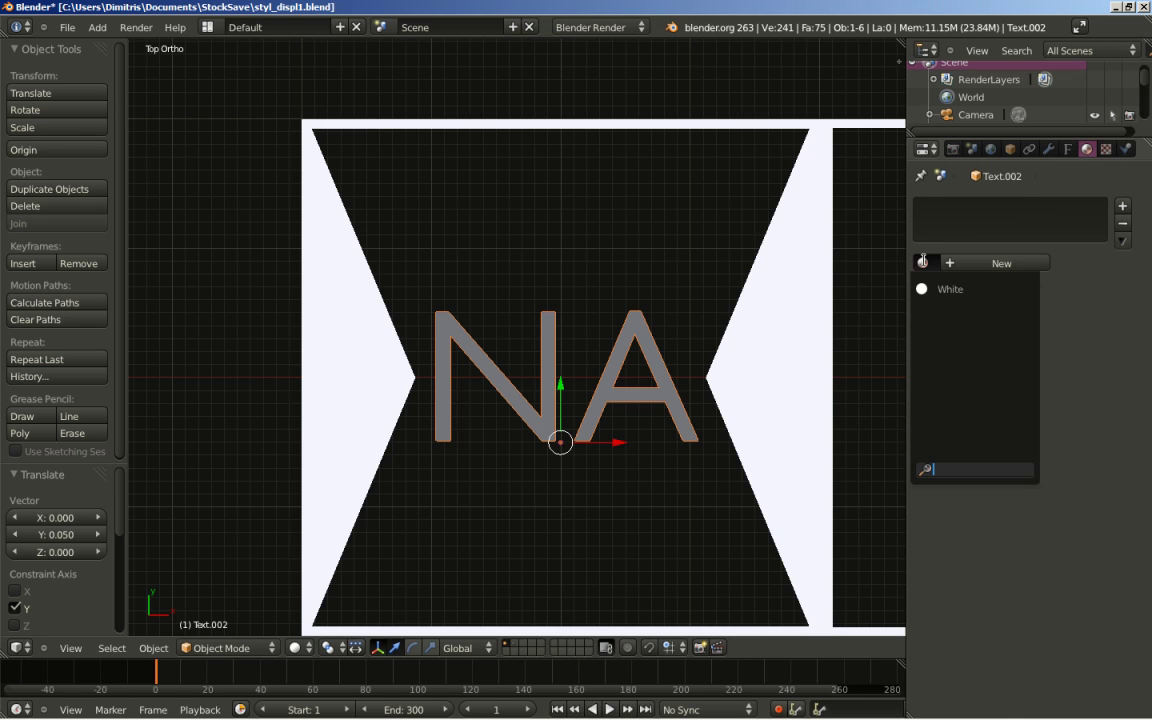
pyautogui.click(937, 289)
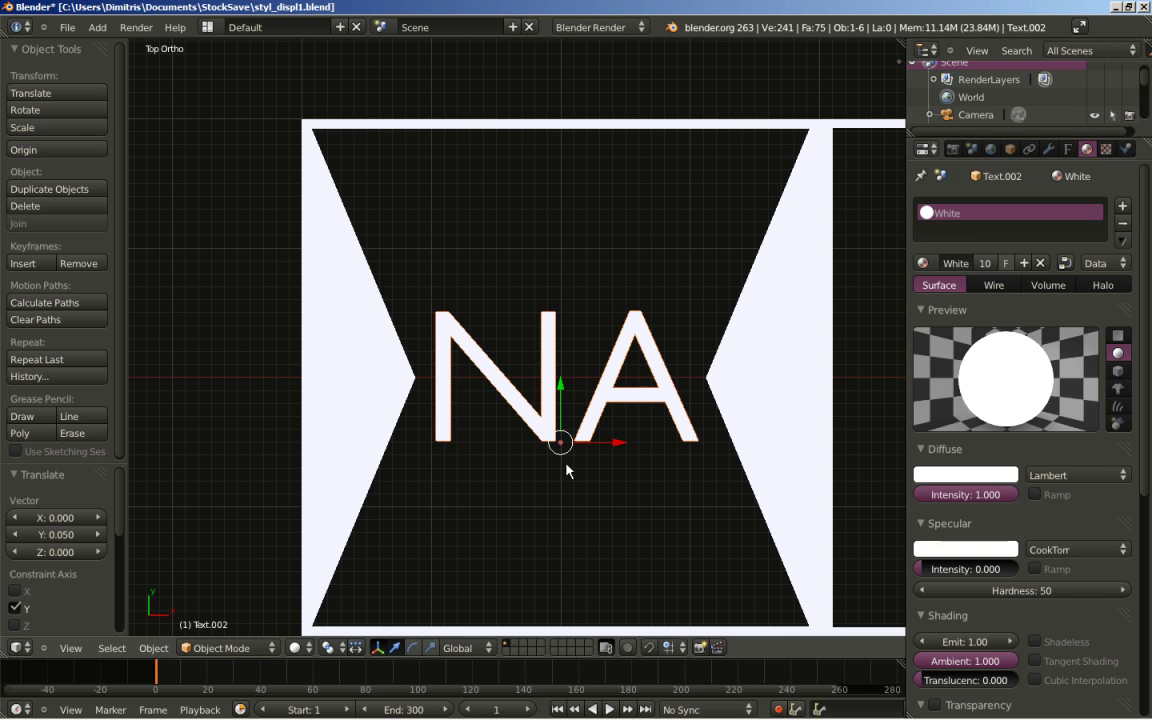
# Duplicate the NA text and place the copy about 0.055 lower along Y.
pyautogui.scroll(1, 485, 424)
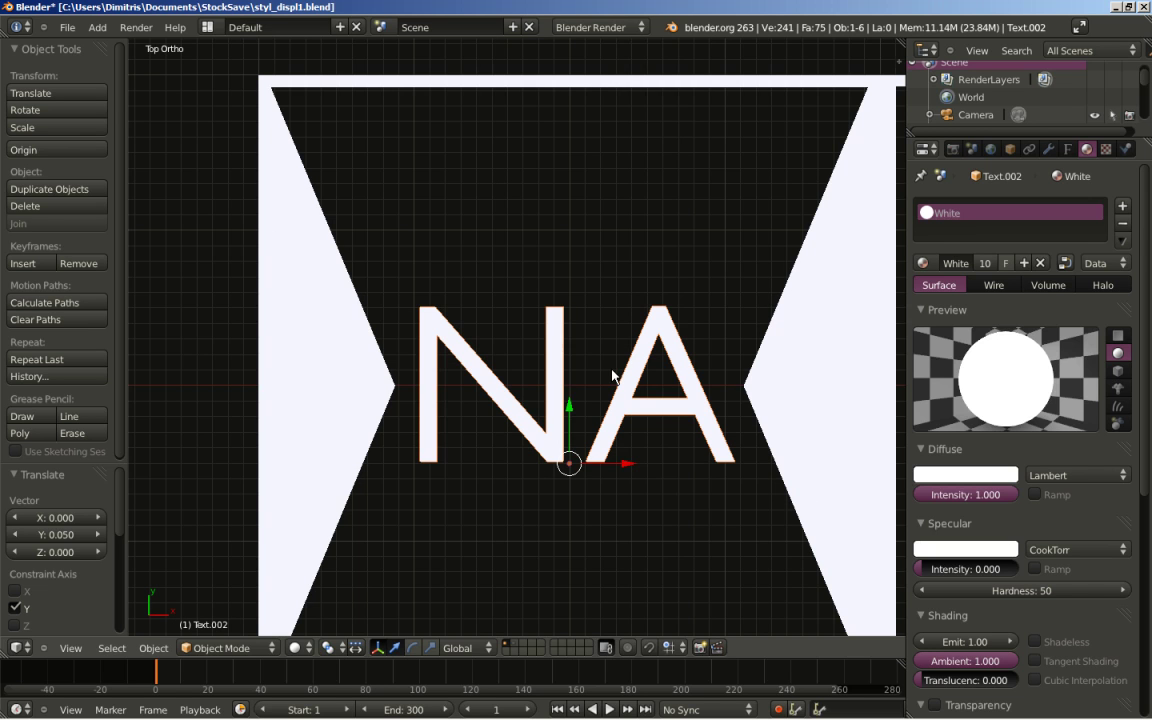
pyautogui.hotkey('shift', 'd')
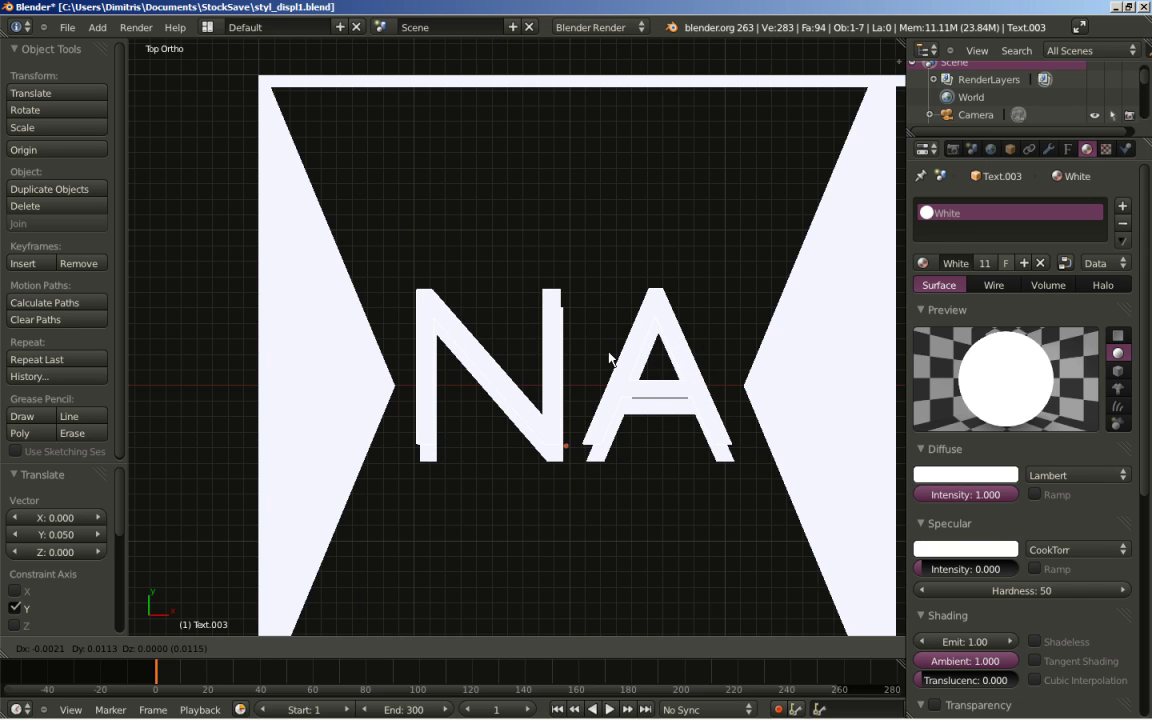
pyautogui.press('y')
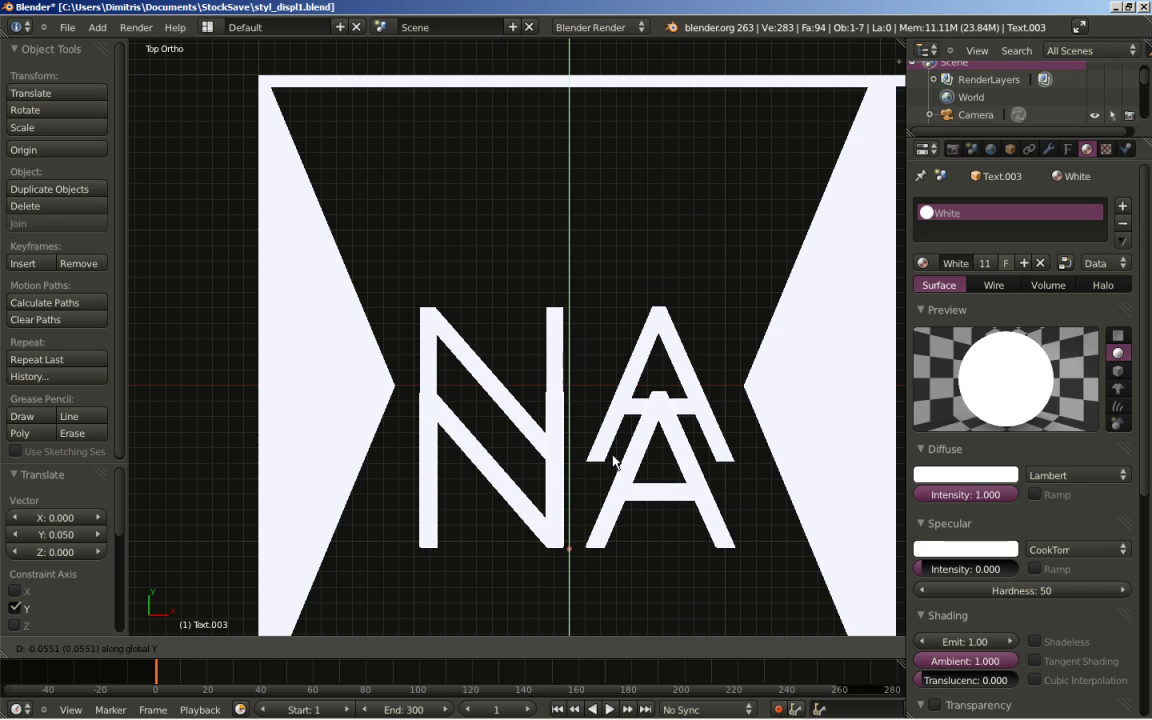
pyautogui.click(615, 460)
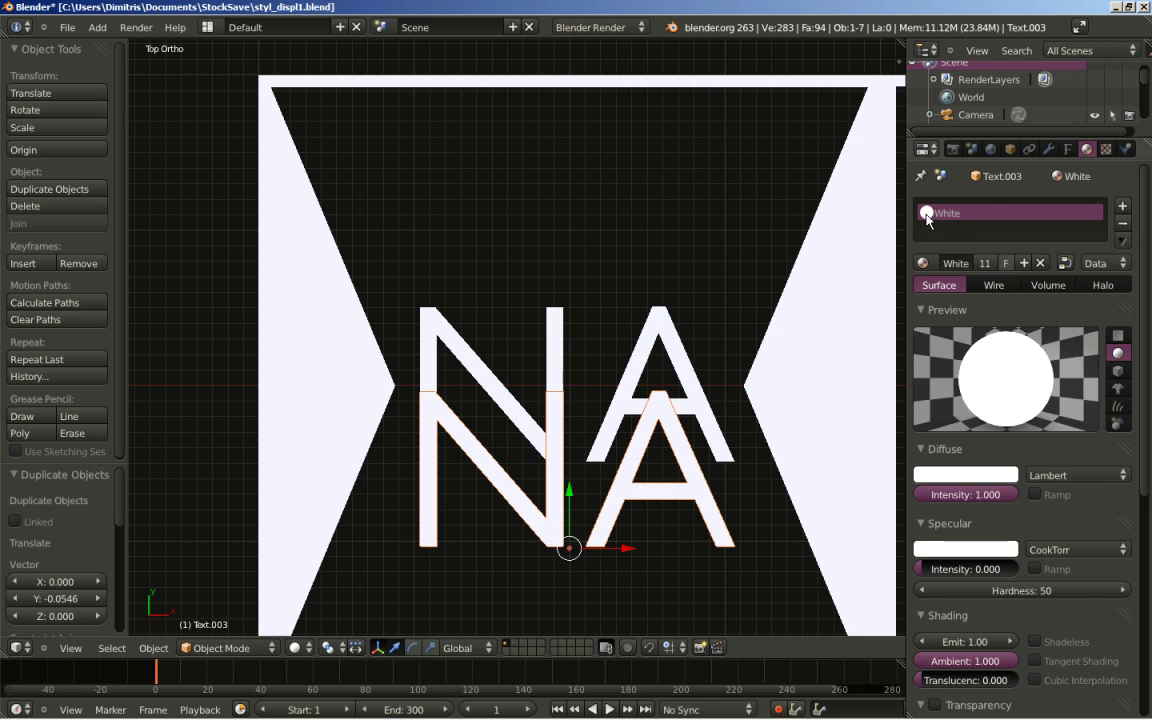
# Set the duplicated text's font size to 0.1 and its geometry offset to 0.
pyautogui.click(1068, 148)
pyautogui.click(965, 509)
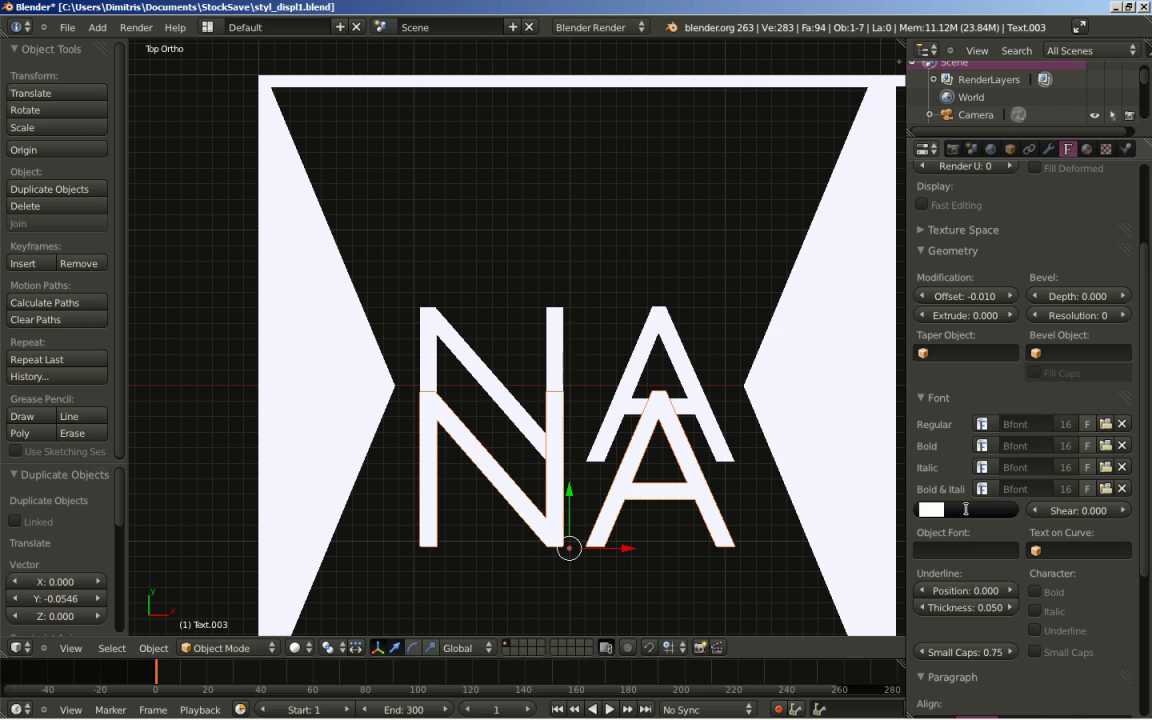
pyautogui.write('0.1')
pyautogui.press('Return')
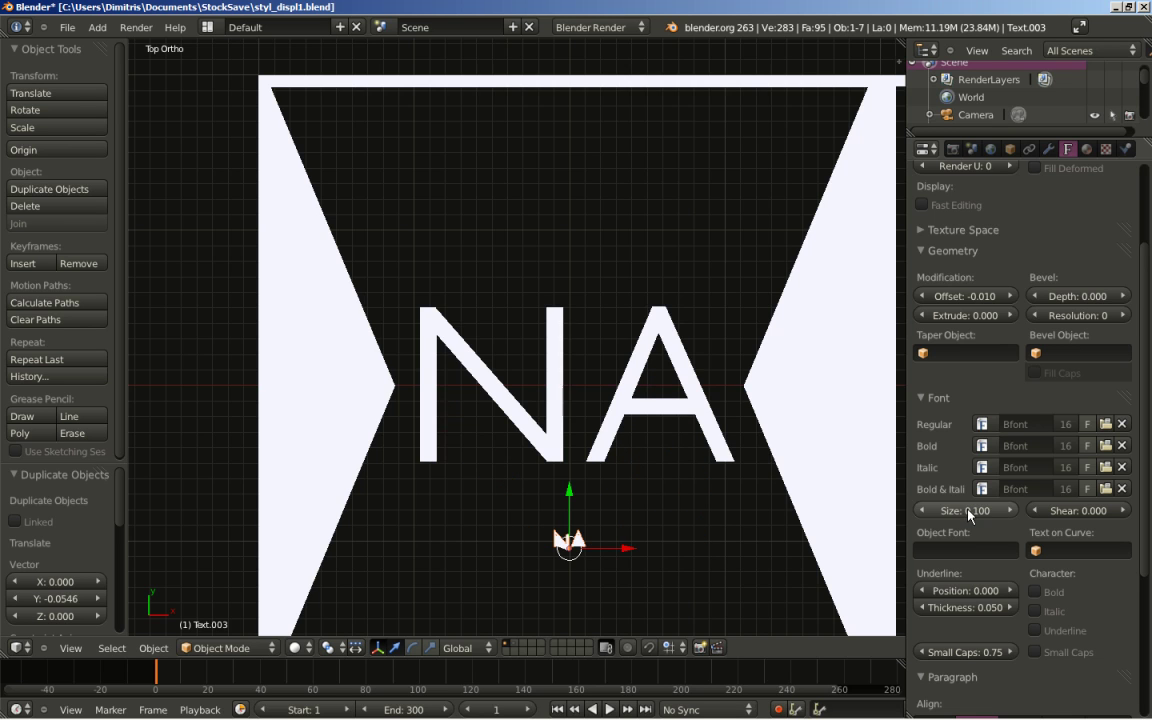
pyautogui.click(973, 296)
pyautogui.write('0')
pyautogui.press('Return')
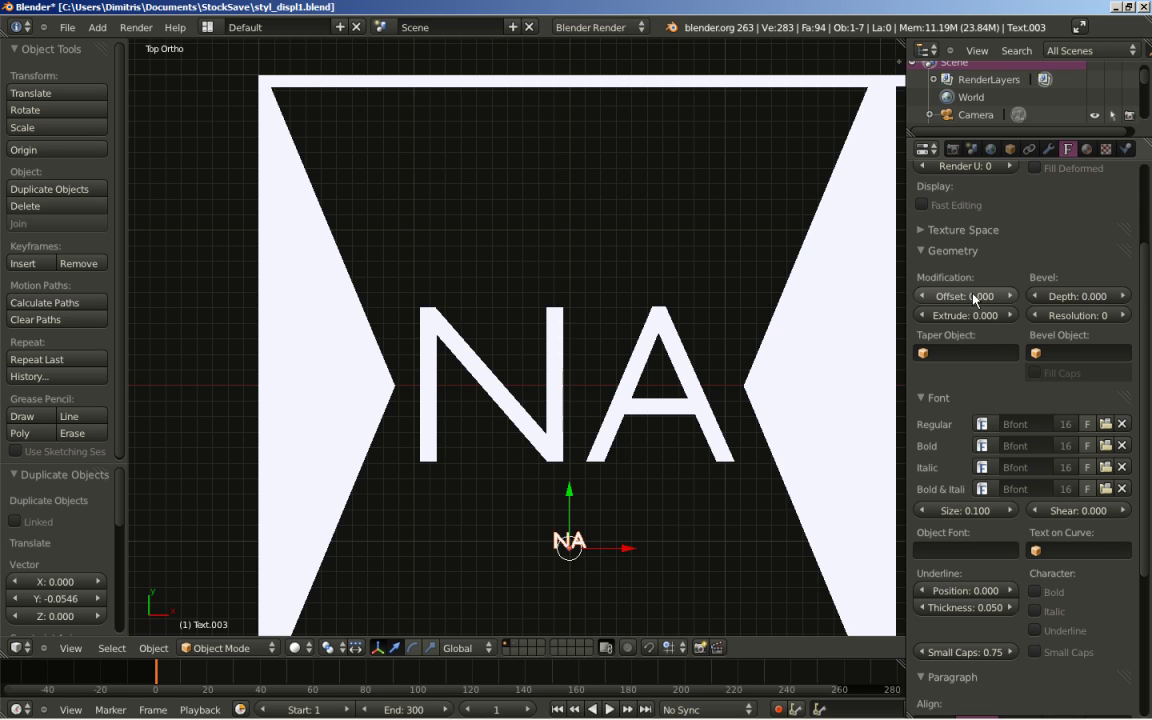
pyautogui.scroll(2, 710, 488)
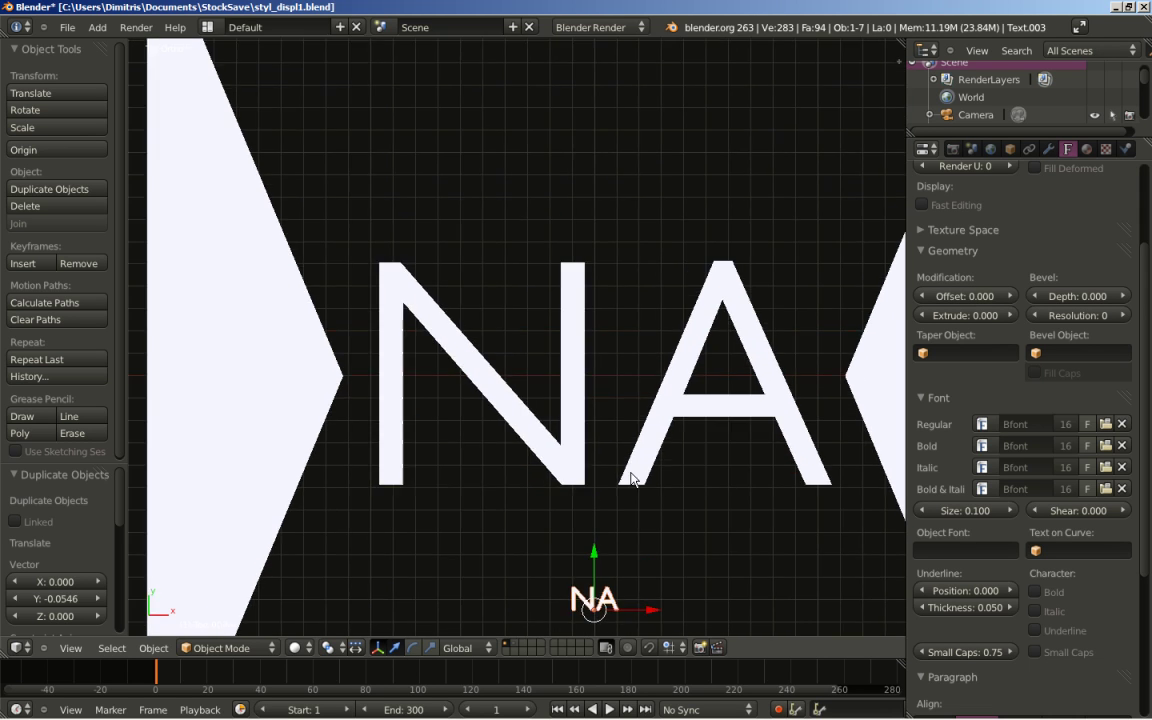
pyautogui.keyDown('shift'); pyautogui.moveTo(625, 478); pyautogui.dragTo(617, 314, button='middle'); pyautogui.keyUp('shift')
pyautogui.scroll(3, 612, 342)
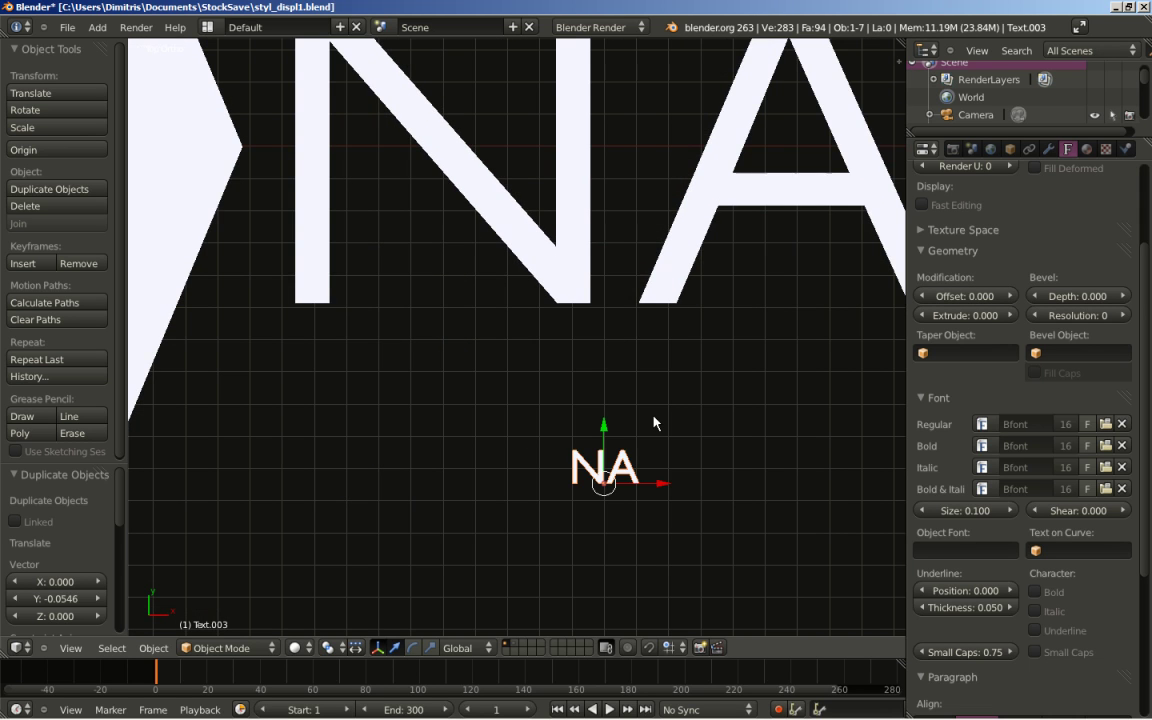
# Move the small duplicated text up 0.030 along Y, closer beneath the large NA letters.
pyautogui.press('g')
pyautogui.press('y')
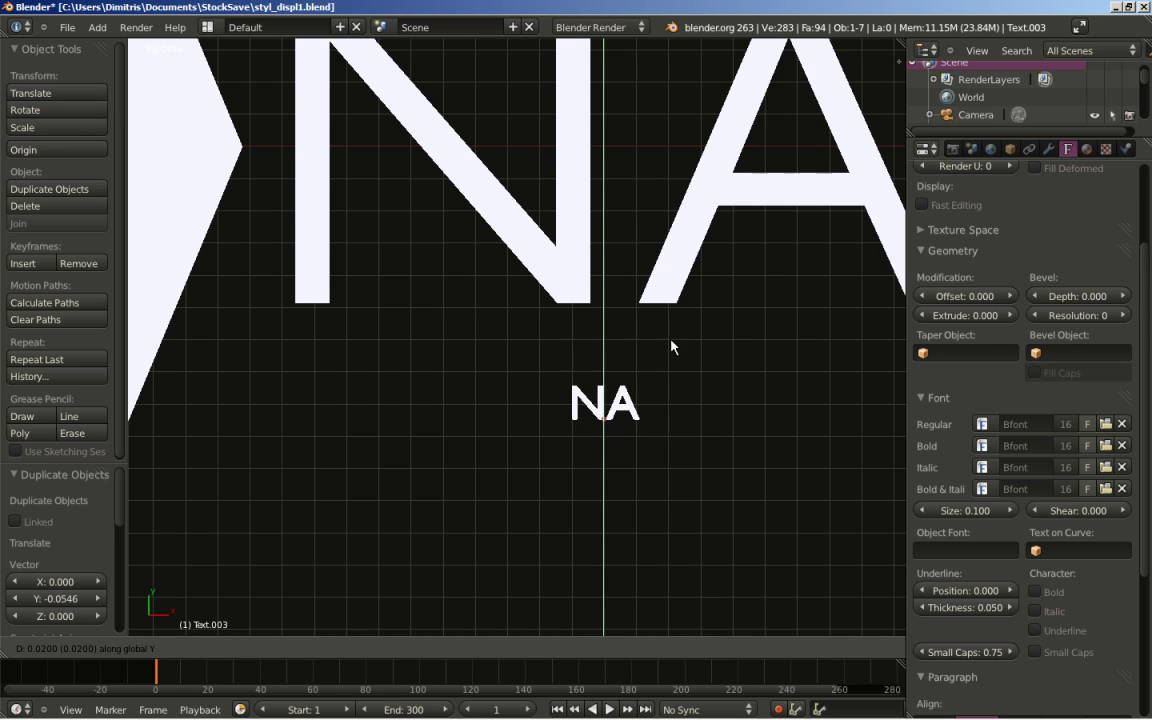
pyautogui.click(671, 334)
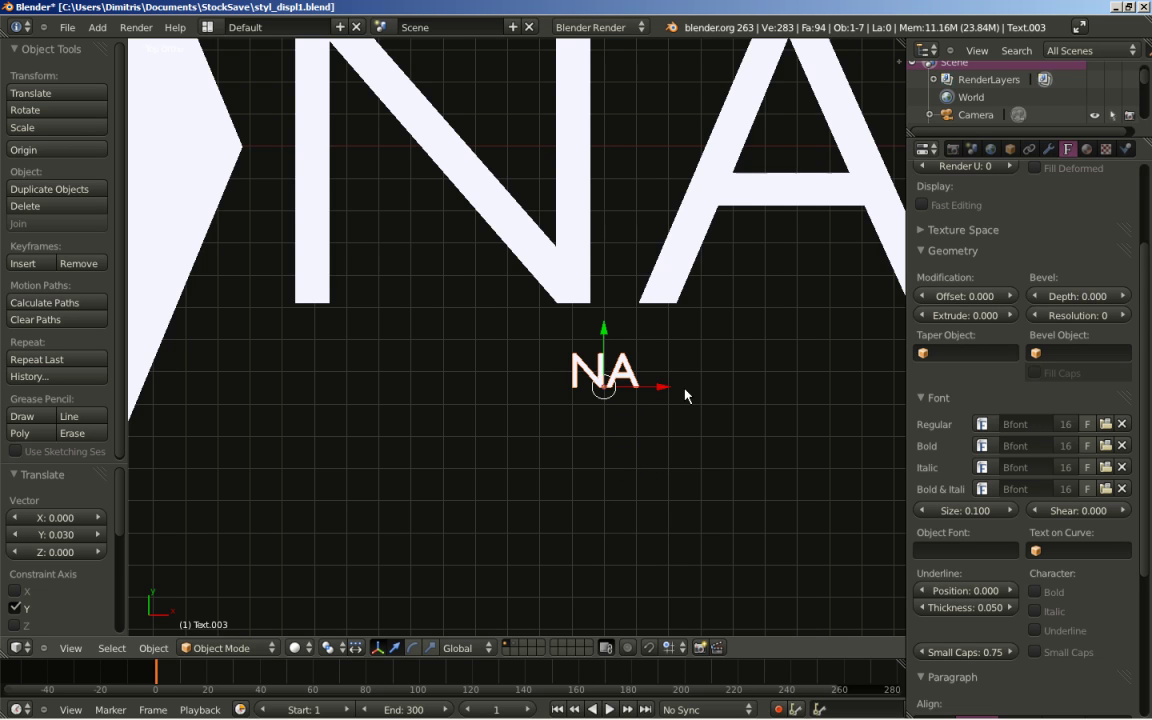
# Replace the small text's content with "TYPE ZERO ONE - THNVH4E".
pyautogui.press('Tab')
pyautogui.press('BackSpace')
pyautogui.press('BackSpace')
pyautogui.write('TYPE')
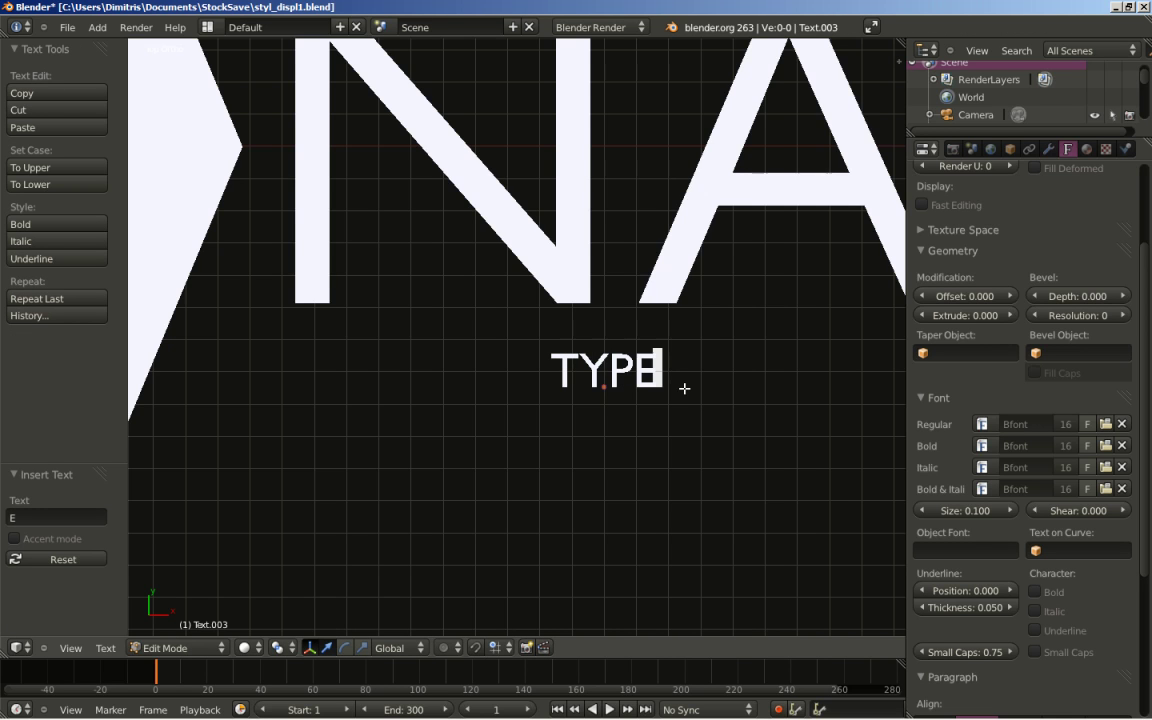
pyautogui.write(' ZE')
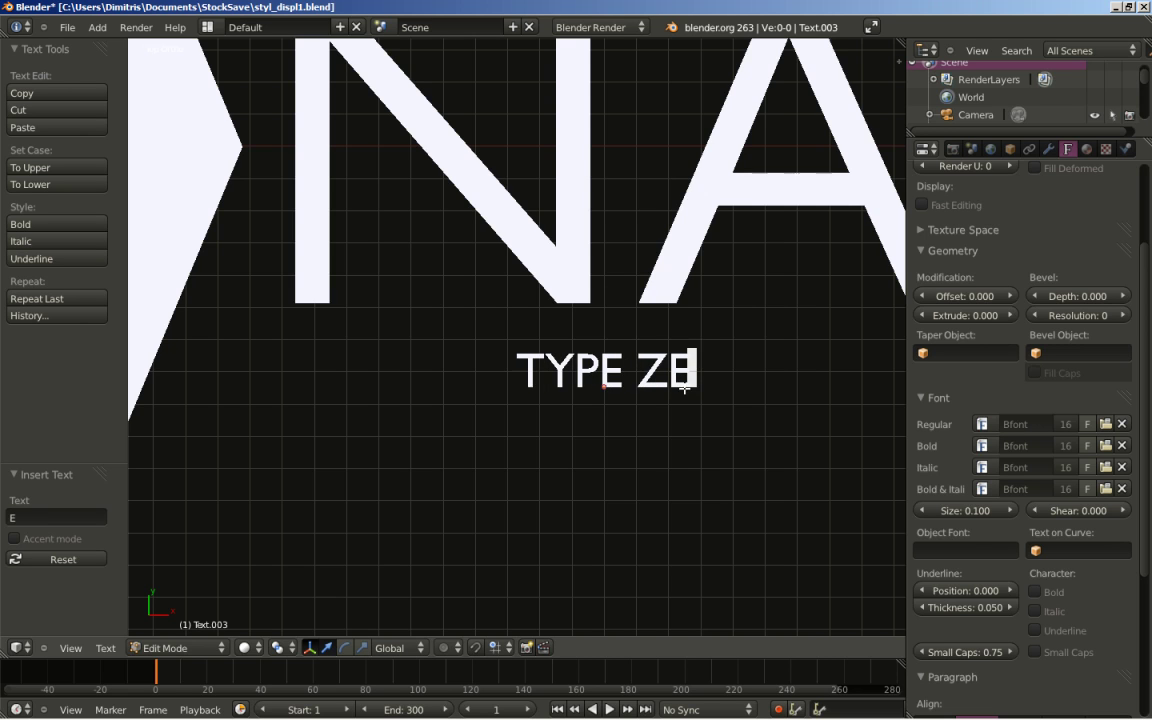
pyautogui.write('RO O')
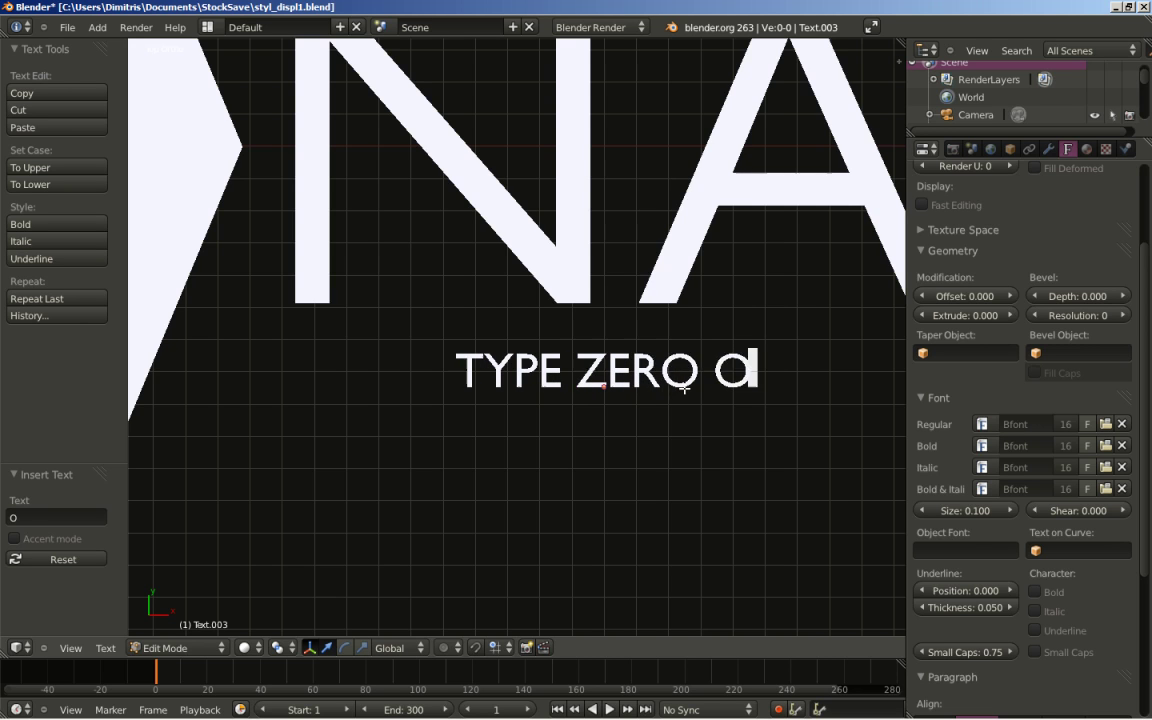
pyautogui.write('NE -')
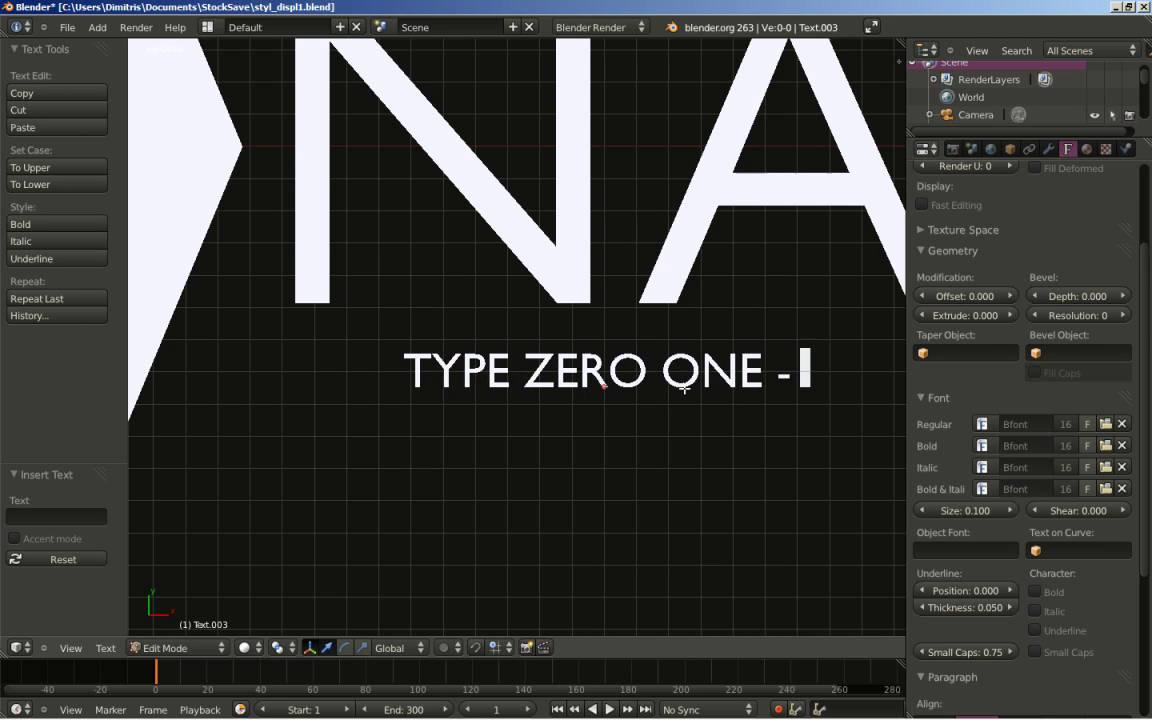
pyautogui.write(' TH')
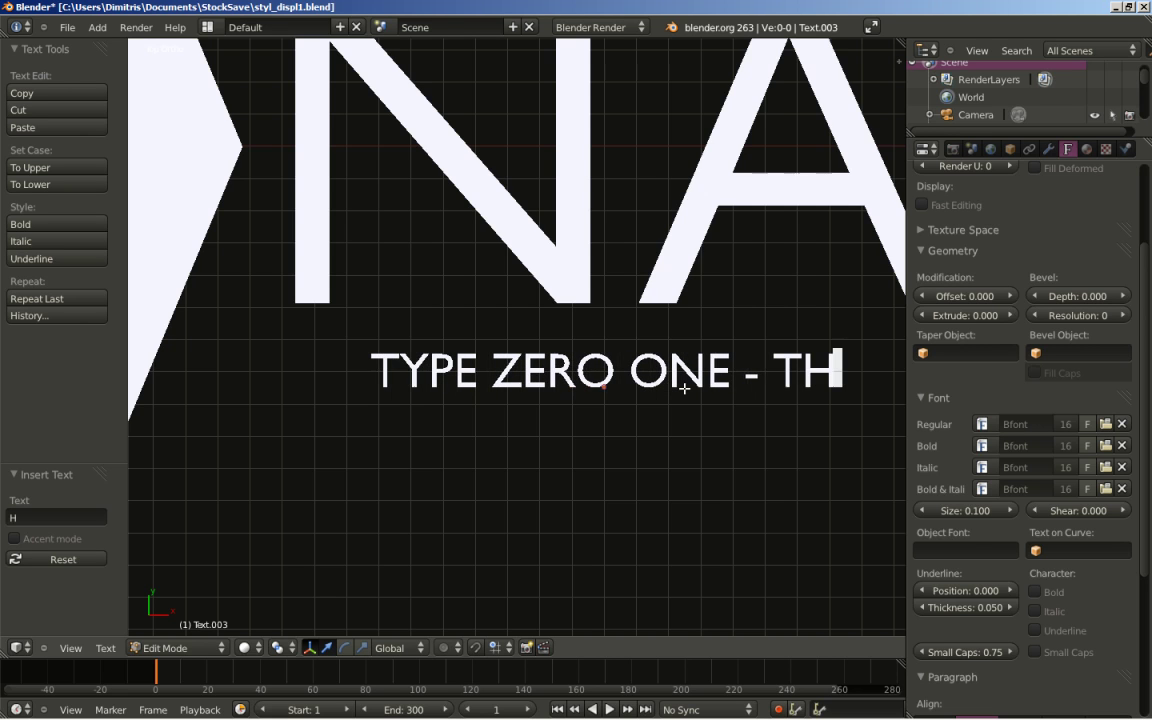
pyautogui.write('NV')
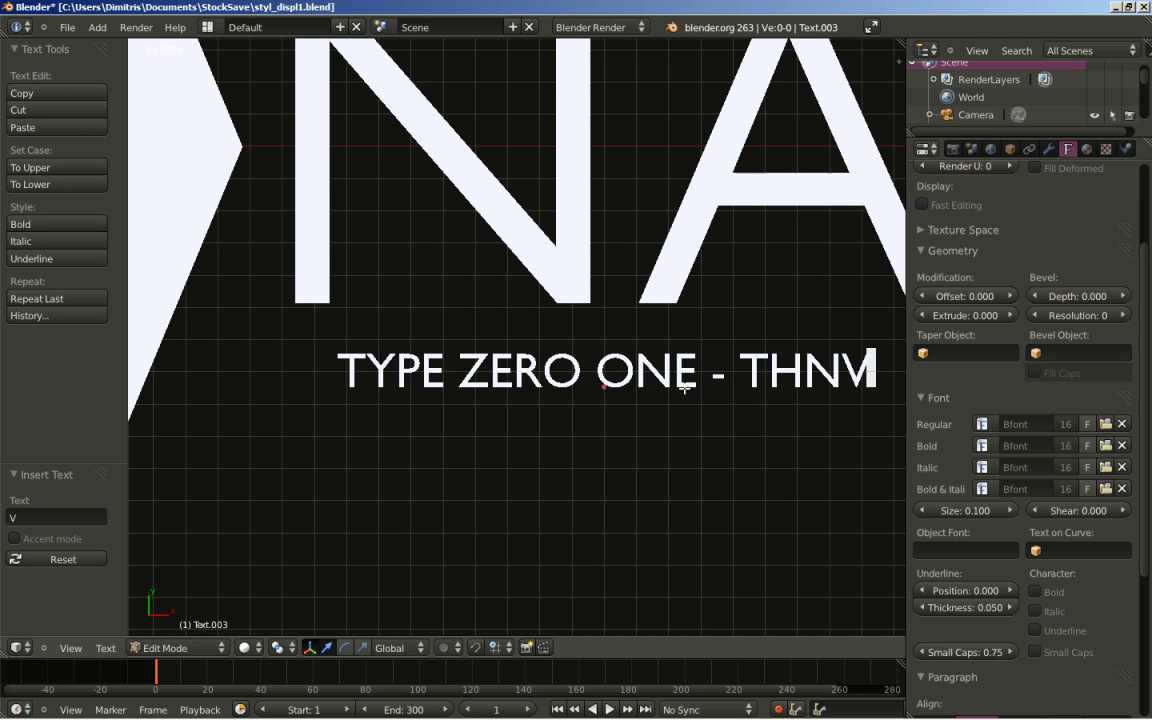
pyautogui.write('H4')
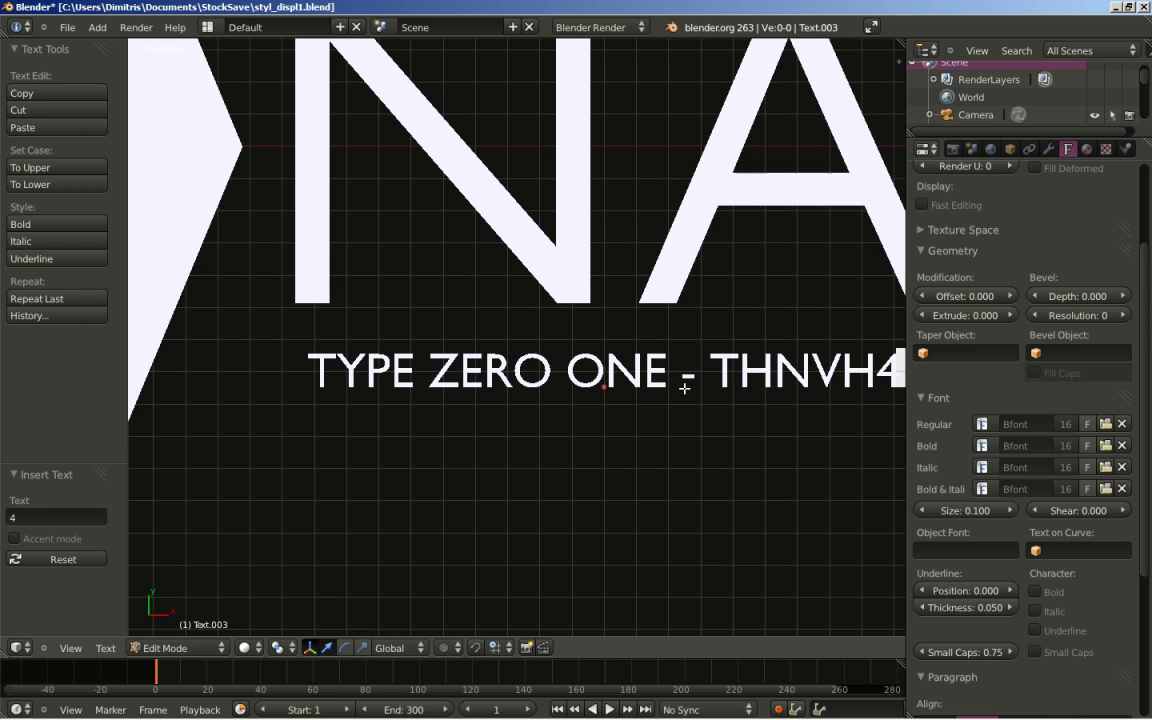
pyautogui.write('E')
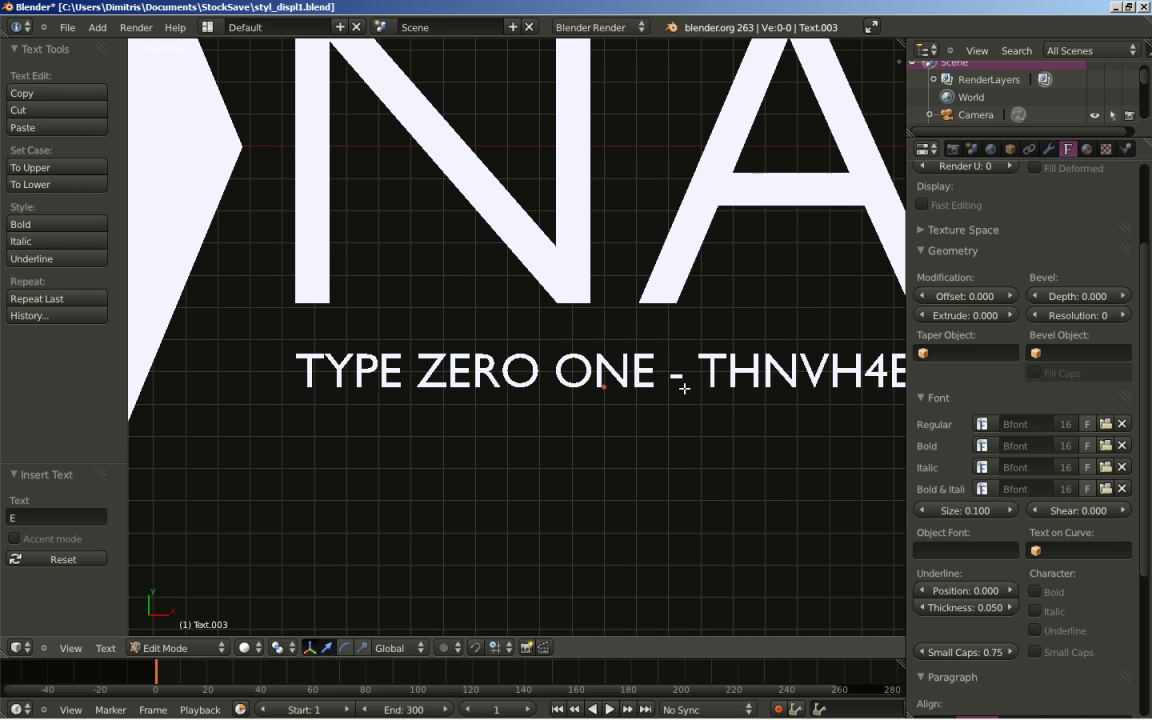
pyautogui.press('Tab')
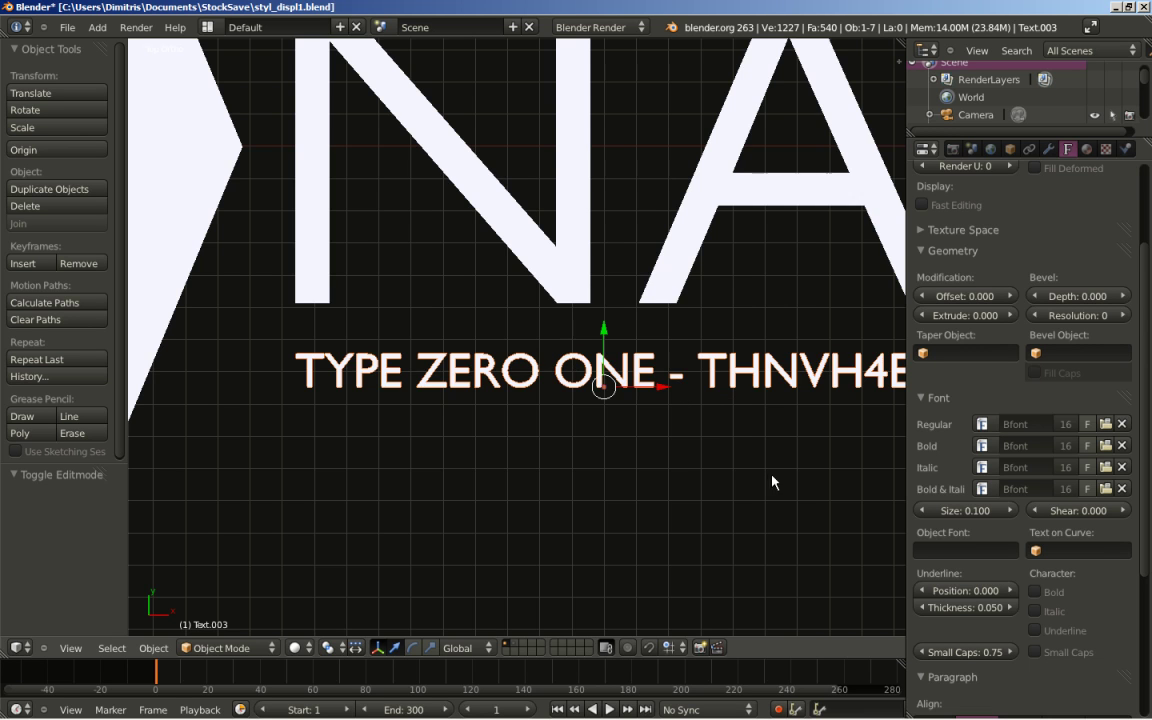
# Render the scene from the camera and examine how the display element and its small label look in the frame.
pyautogui.scroll(-6, 672, 384)
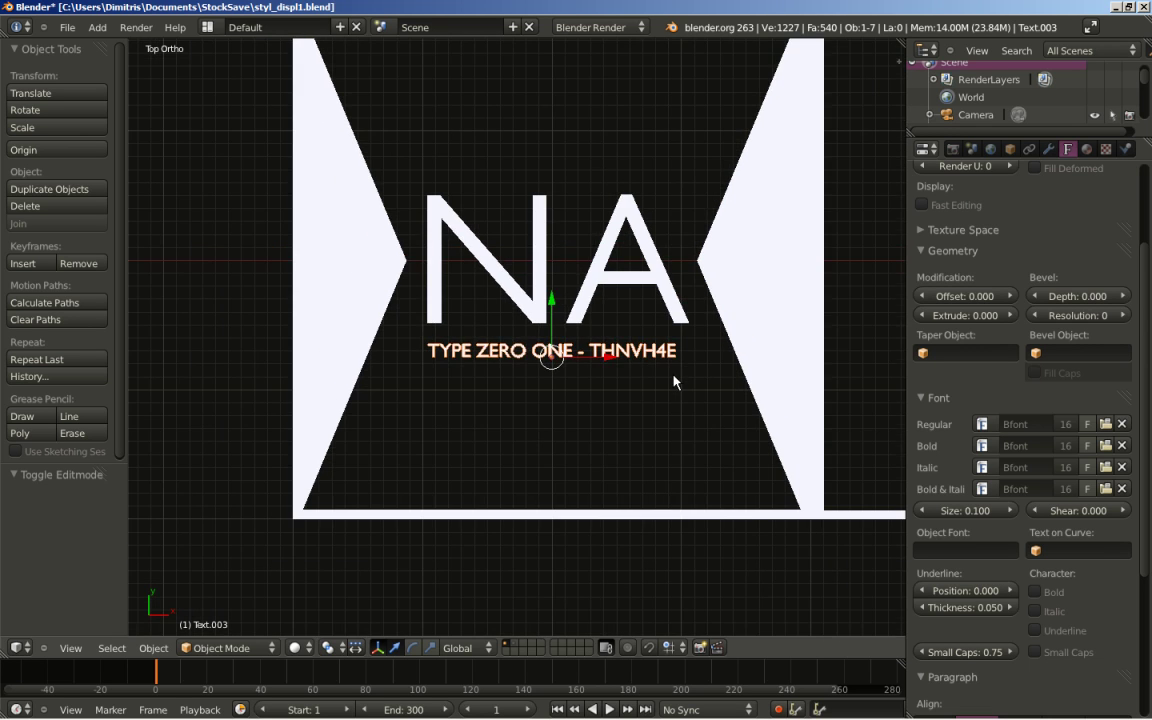
pyautogui.moveTo(702, 353); pyautogui.dragTo(642, 228, button='middle')
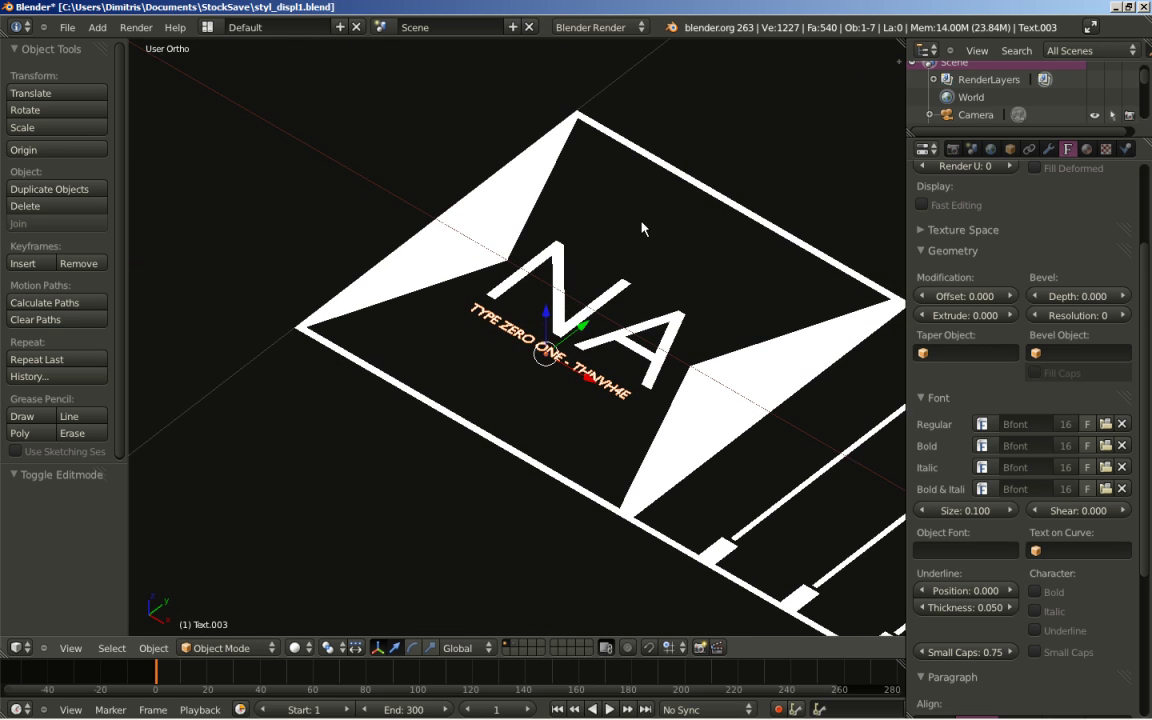
pyautogui.press('KP_0')
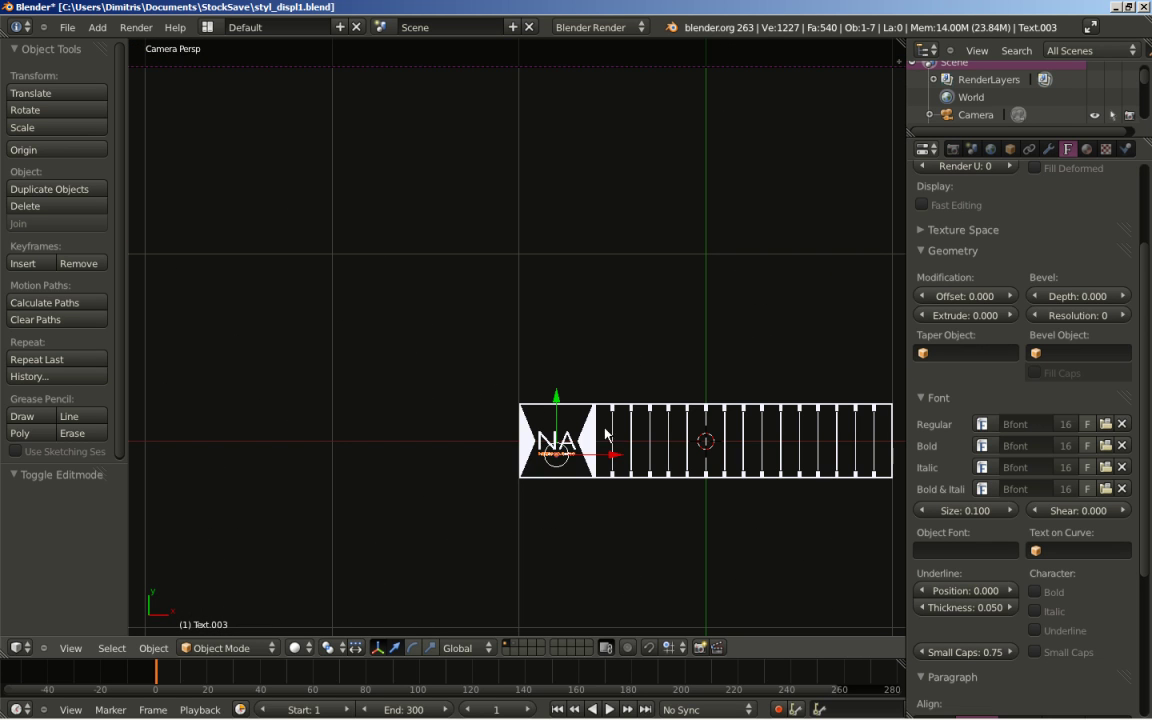
pyautogui.scroll(-1, 605, 436)
pyautogui.keyDown('shift'); pyautogui.moveTo(601, 440); pyautogui.dragTo(581, 411, button='middle'); pyautogui.keyUp('shift')
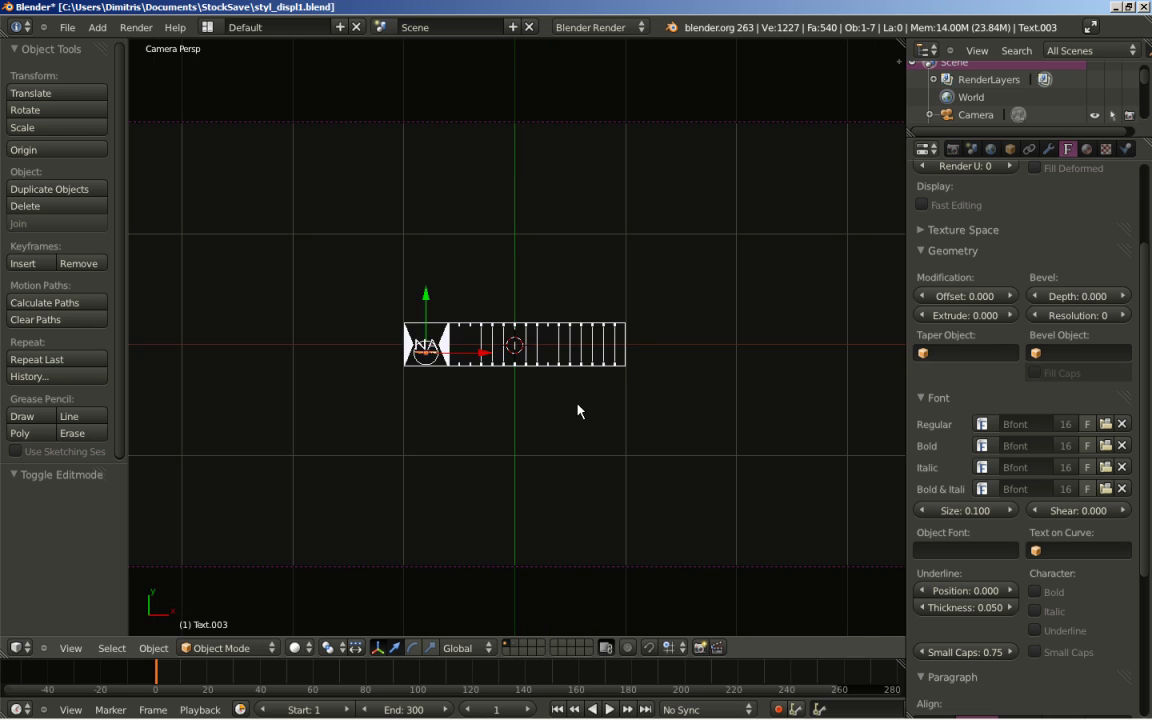
pyautogui.press('F12')
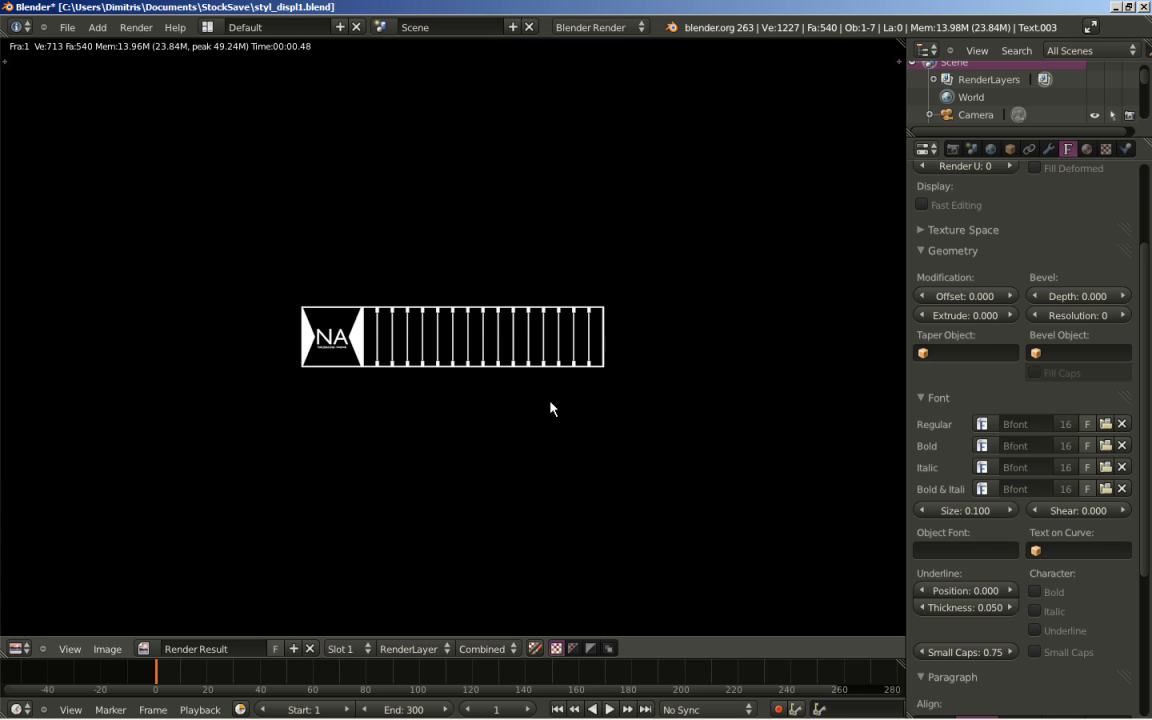
pyautogui.scroll(1, 449, 409)
pyautogui.scroll(-4, 449, 409)
pyautogui.scroll(2, 449, 409)
pyautogui.press('Escape')
pyautogui.scroll(4, 535, 398)
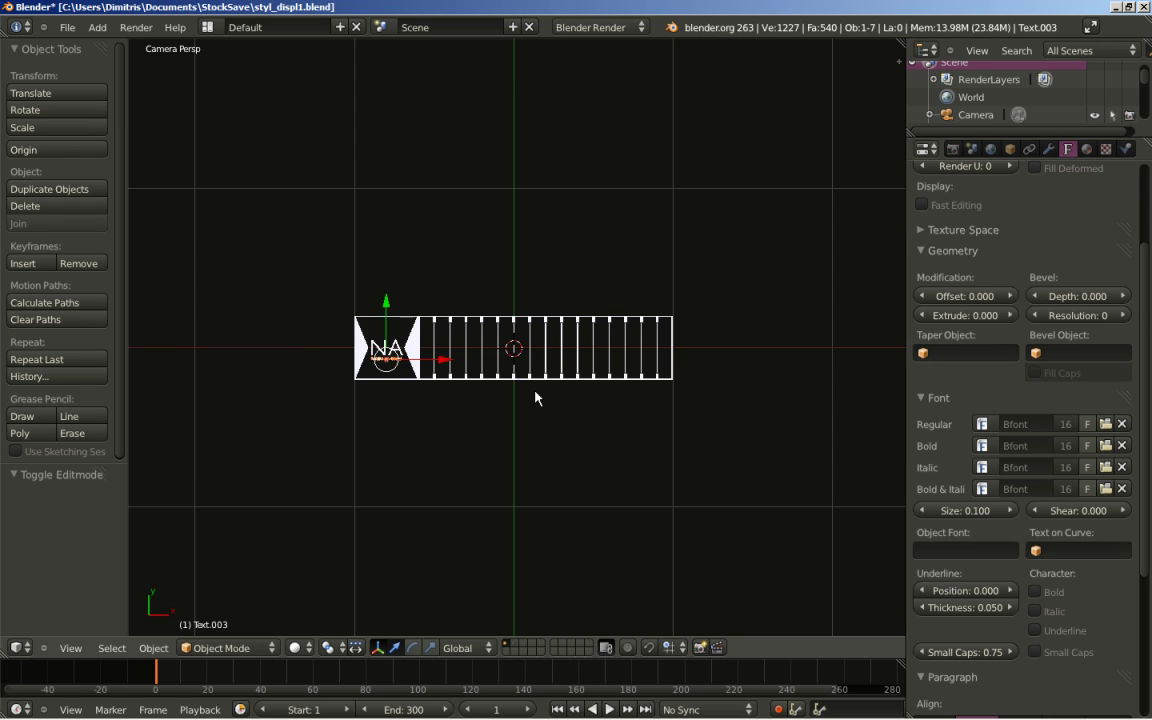
pyautogui.scroll(-5, 535, 398)
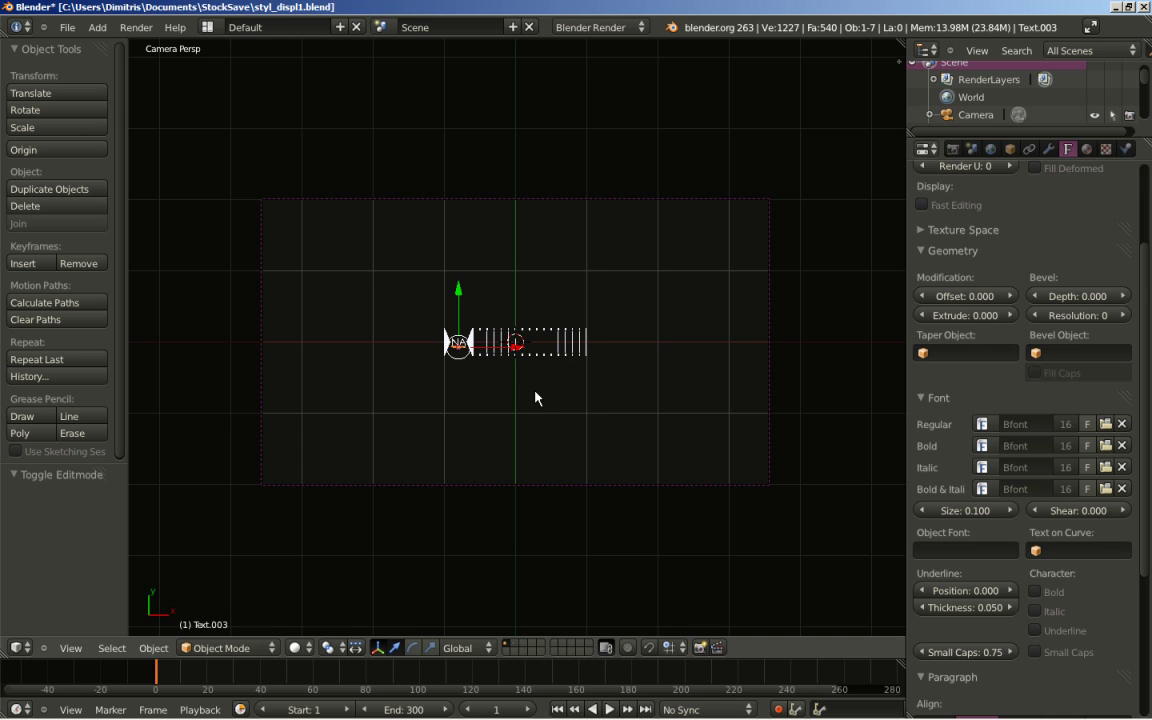
# Add a cube at the scene origin in top view and scale it to 0.1.
pyautogui.press('KP_7')
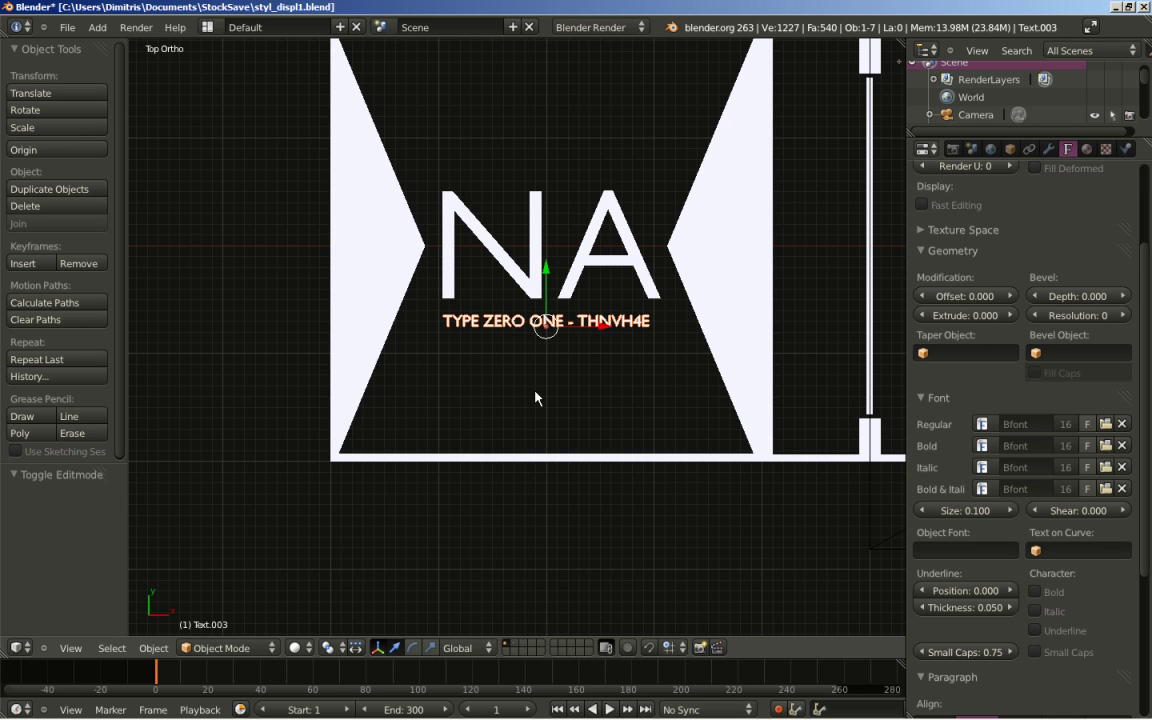
pyautogui.scroll(-7, 590, 394)
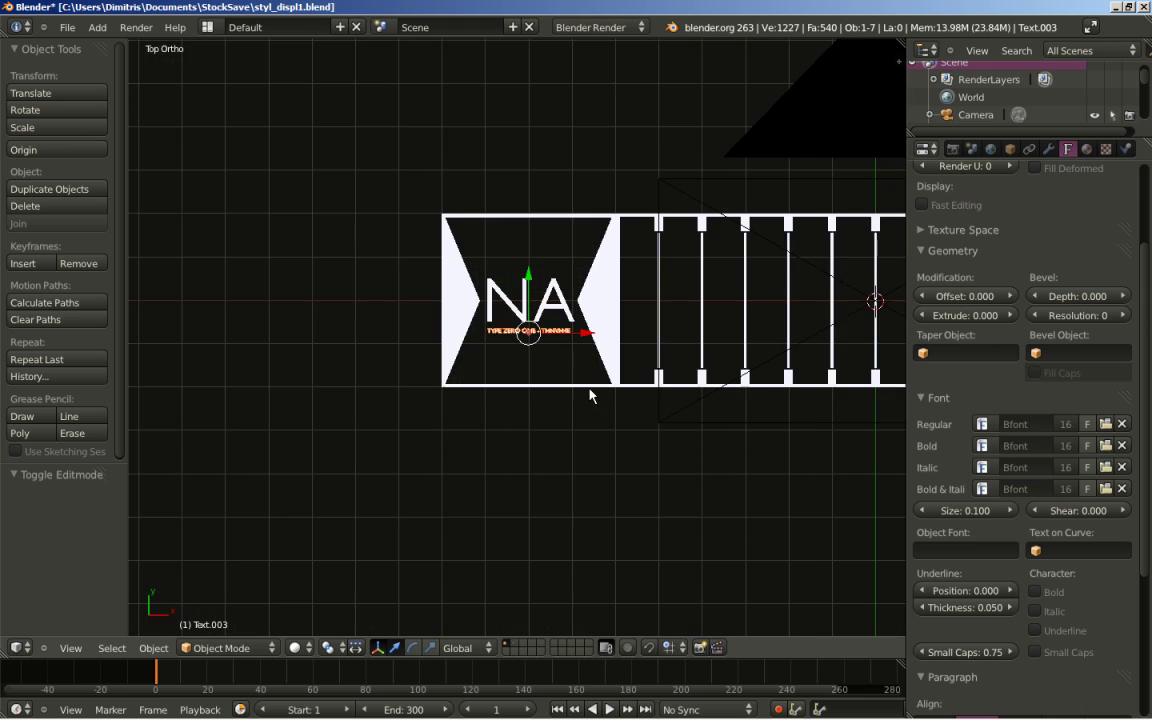
pyautogui.keyDown('shift'); pyautogui.moveTo(692, 375); pyautogui.dragTo(445, 382, button='middle'); pyautogui.keyUp('shift')
pyautogui.hotkey('shift', 'a')
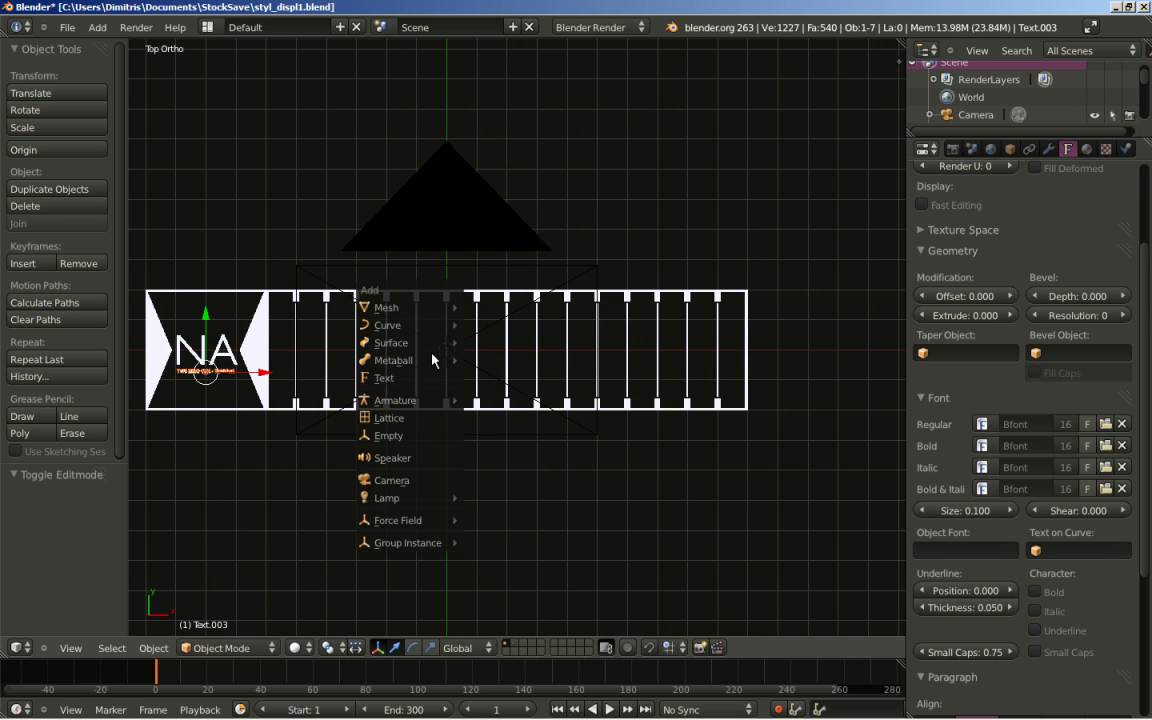
pyautogui.moveTo(410, 307)
pyautogui.click(500, 326)
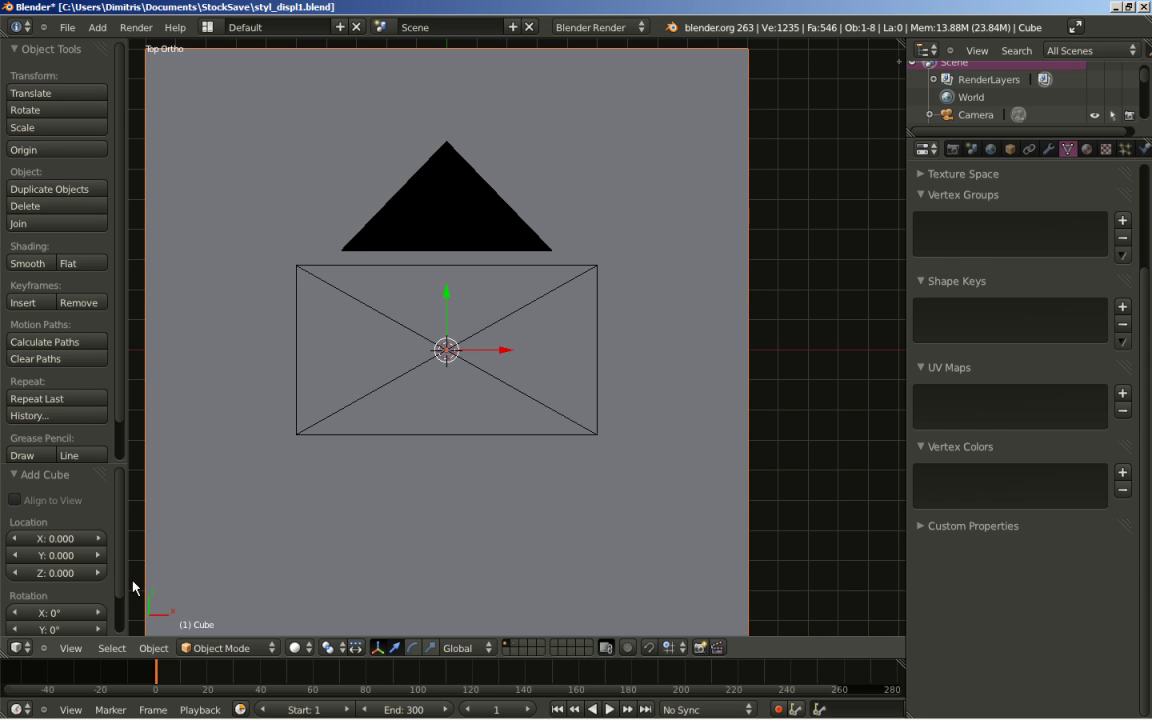
pyautogui.press('s')
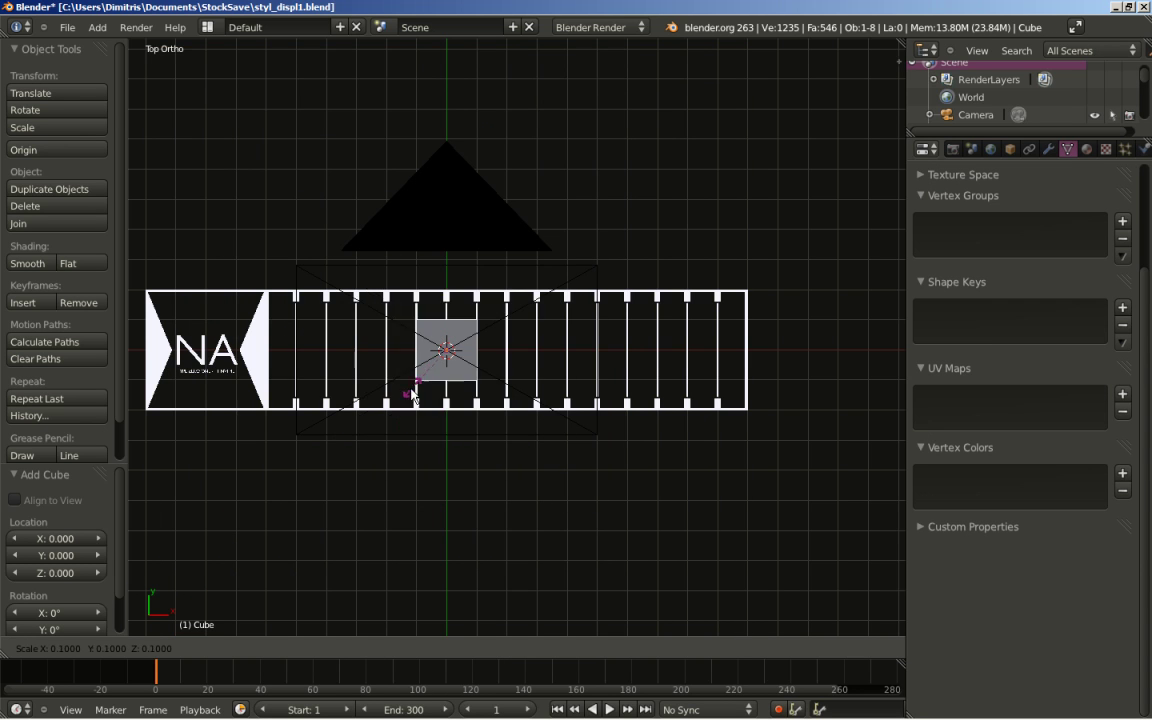
pyautogui.write('0.1')
pyautogui.press('Return')
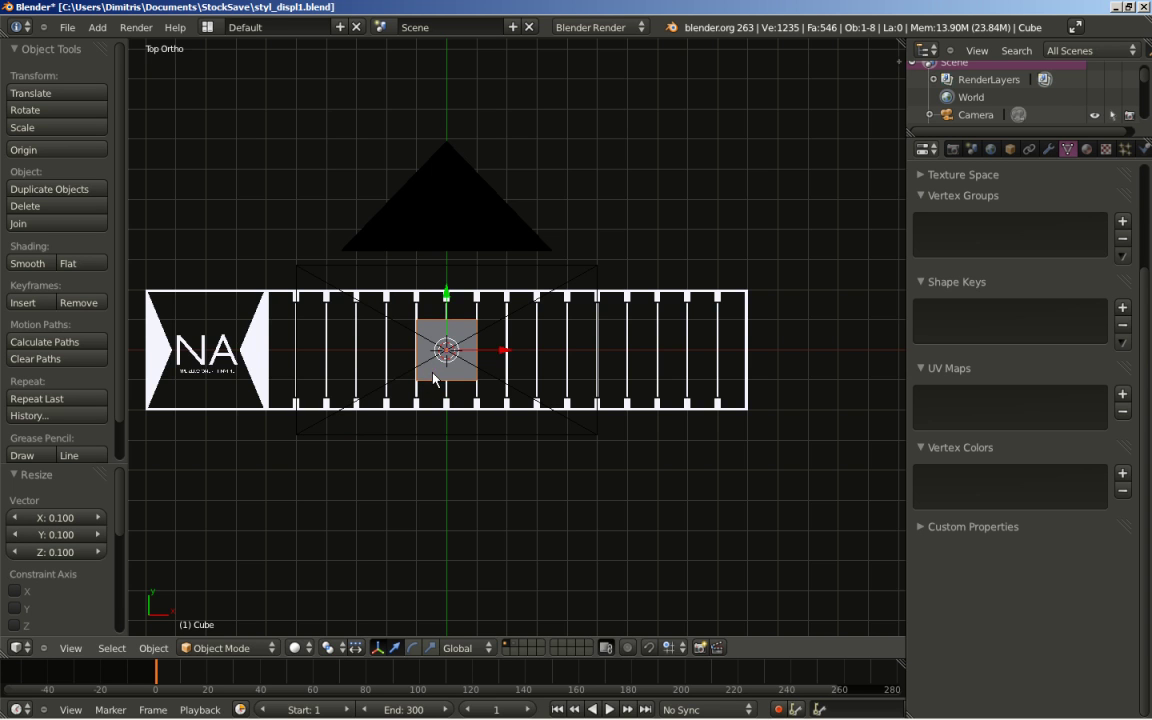
# Shrink the cube by a further factor of 0.1 to make it a tiny block on the centre line.
pyautogui.scroll(5, 432, 385)
pyautogui.keyDown('shift'); pyautogui.moveTo(262, 428); pyautogui.dragTo(510, 428, button='middle'); pyautogui.keyUp('shift')
pyautogui.press('s')
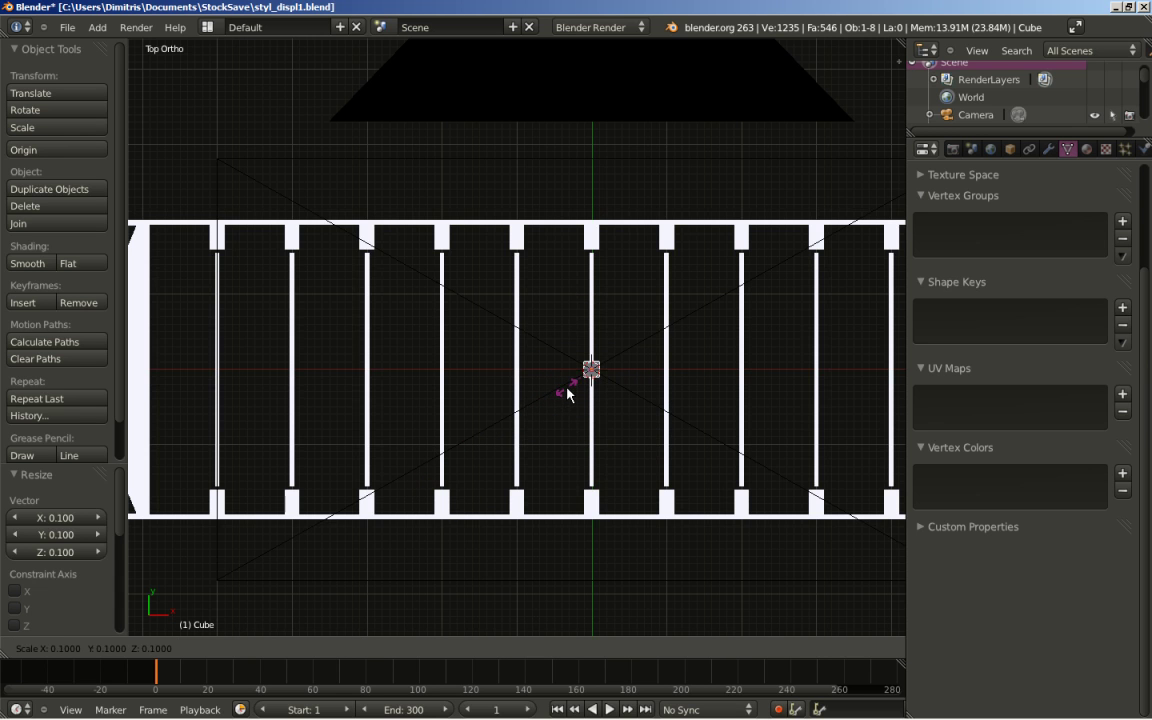
pyautogui.click(568, 392)
# Move the tiny cube 0.2 along X to the middle of the divider section.
pyautogui.scroll(-1, 576, 413)
pyautogui.keyDown('shift'); pyautogui.moveTo(576, 413); pyautogui.dragTo(490, 403, button='middle'); pyautogui.keyUp('shift')
pyautogui.scroll(-1, 458, 400)
pyautogui.scroll(-1, 458, 400)
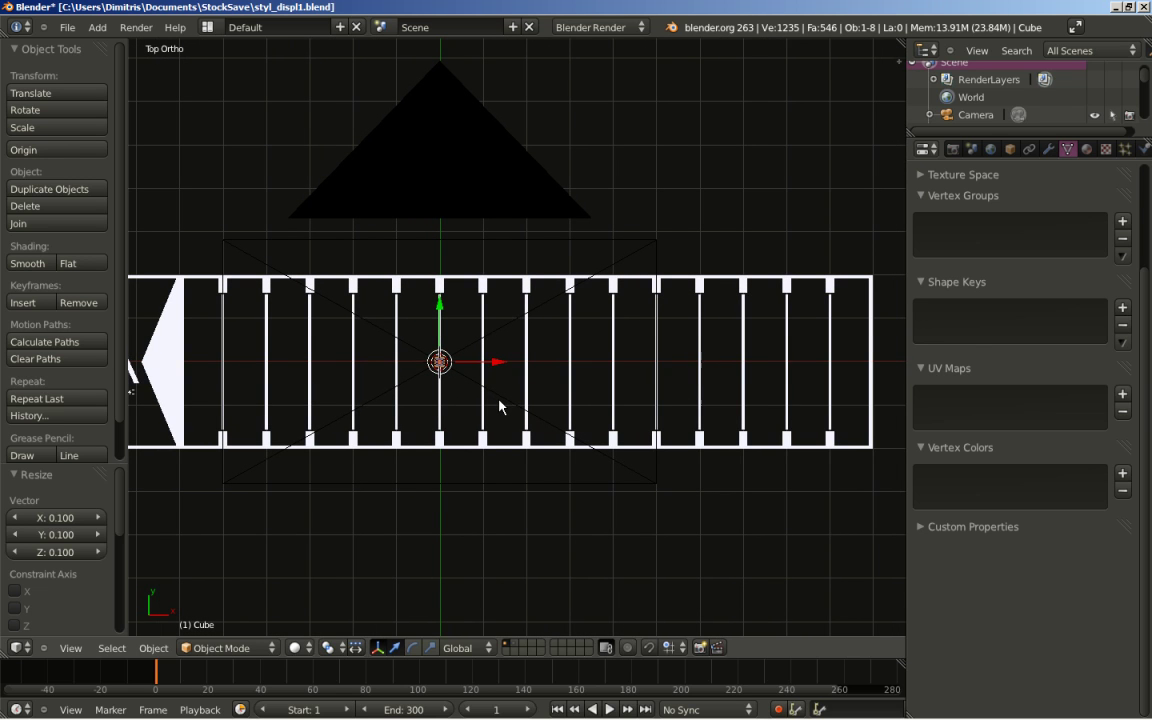
pyautogui.press('g')
pyautogui.press('x')
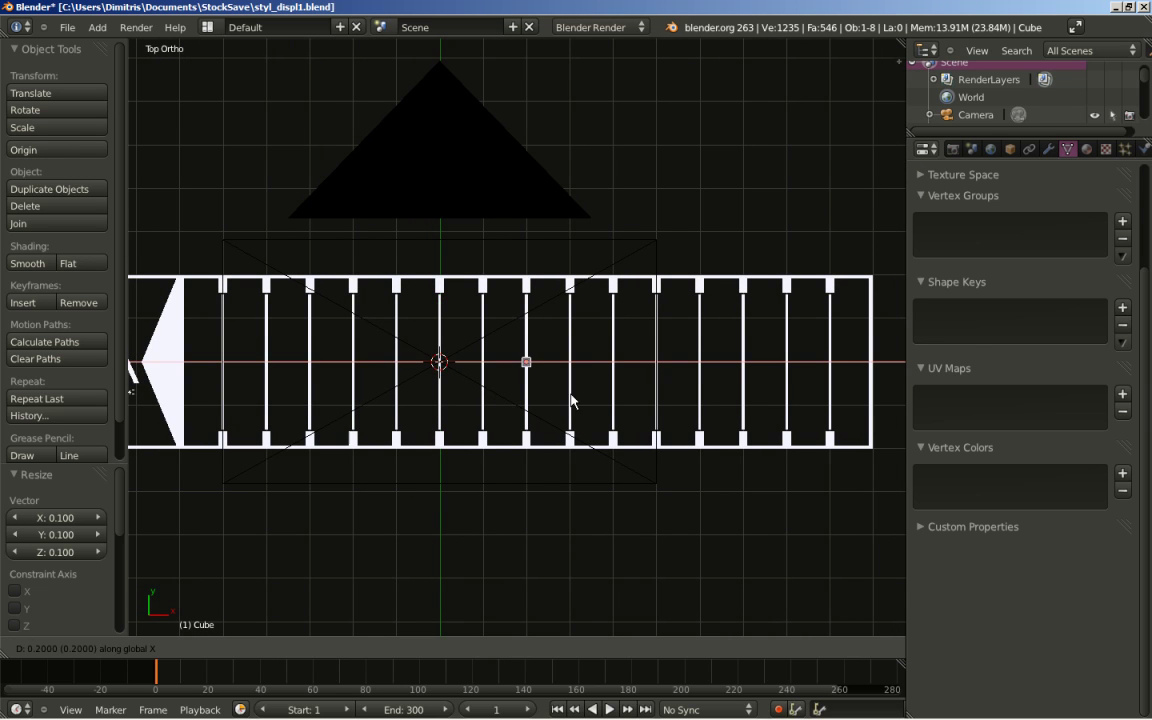
pyautogui.press('Return')
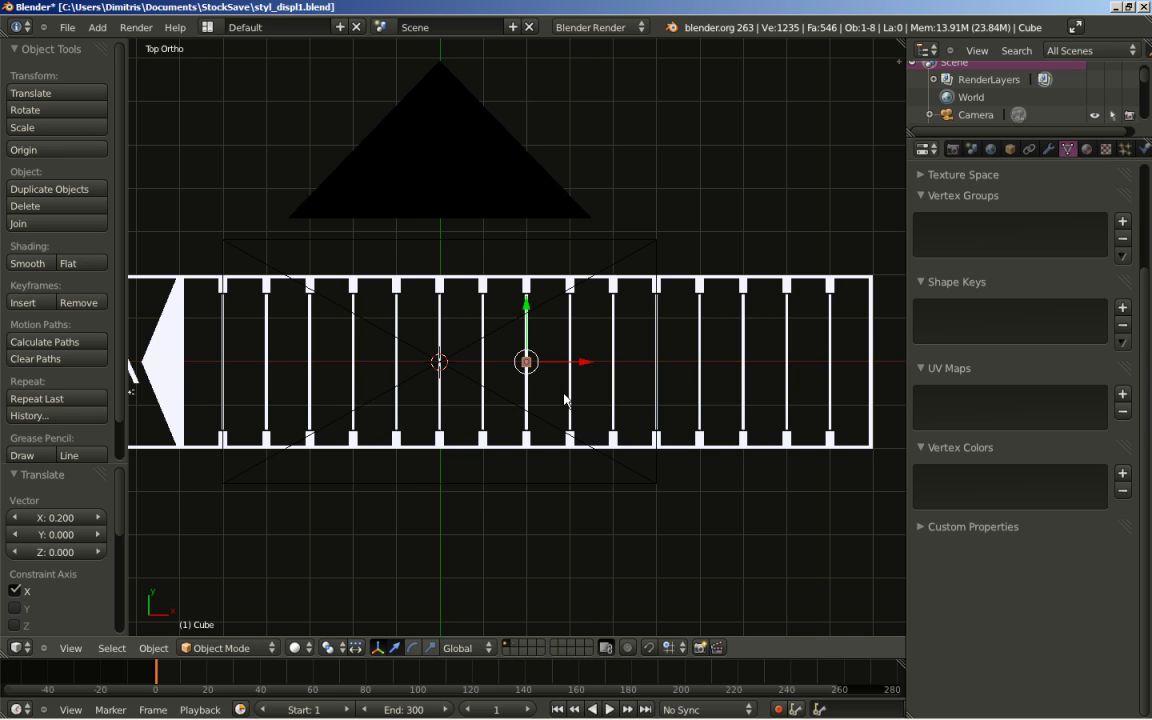
# Scale the cube's mesh by 76 along X, making a long thin bar across the divider section.
pyautogui.press('Tab')
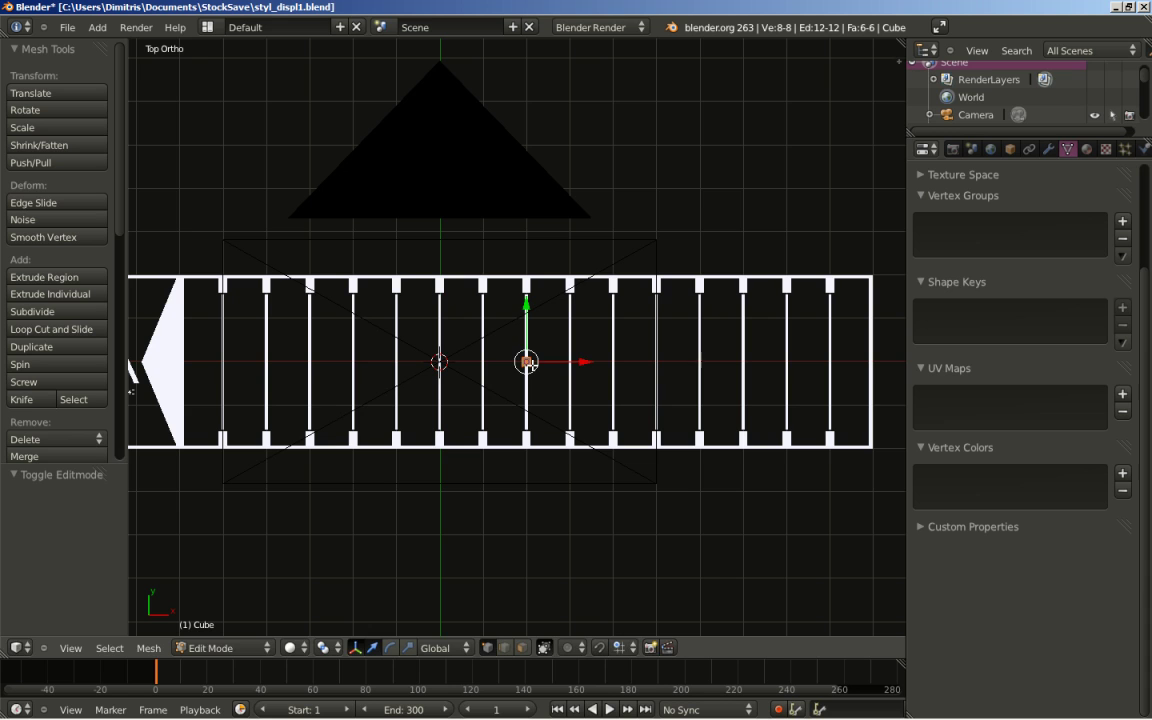
pyautogui.press('s')
pyautogui.press('x')
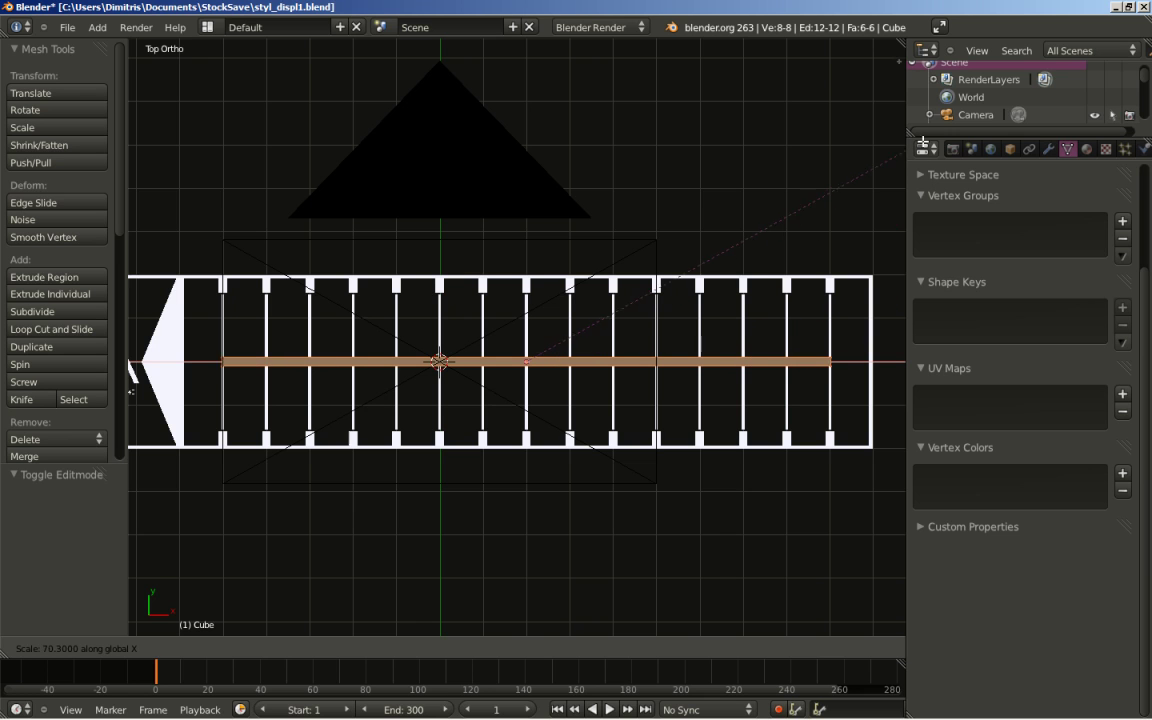
pyautogui.press('Return')
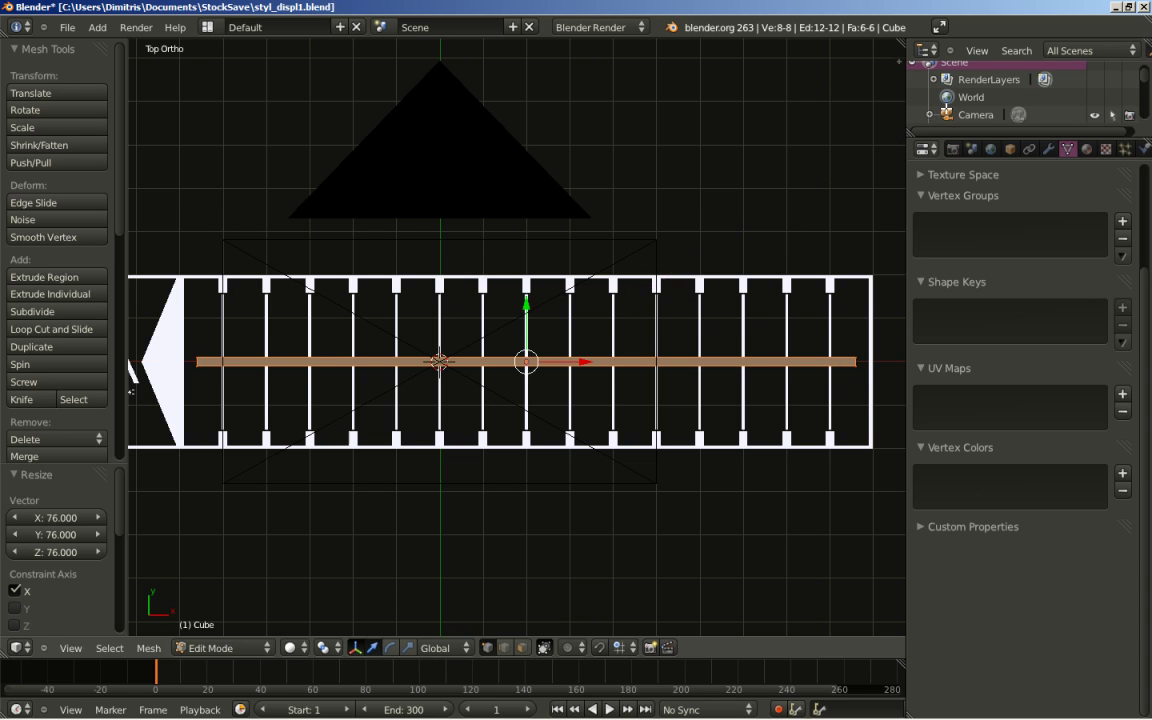
# Add 45 evenly spaced loop cuts across the length of the bar.
pyautogui.moveTo(700, 470); pyautogui.dragTo(539, 440, button='middle')
pyautogui.scroll(5, 539, 440)
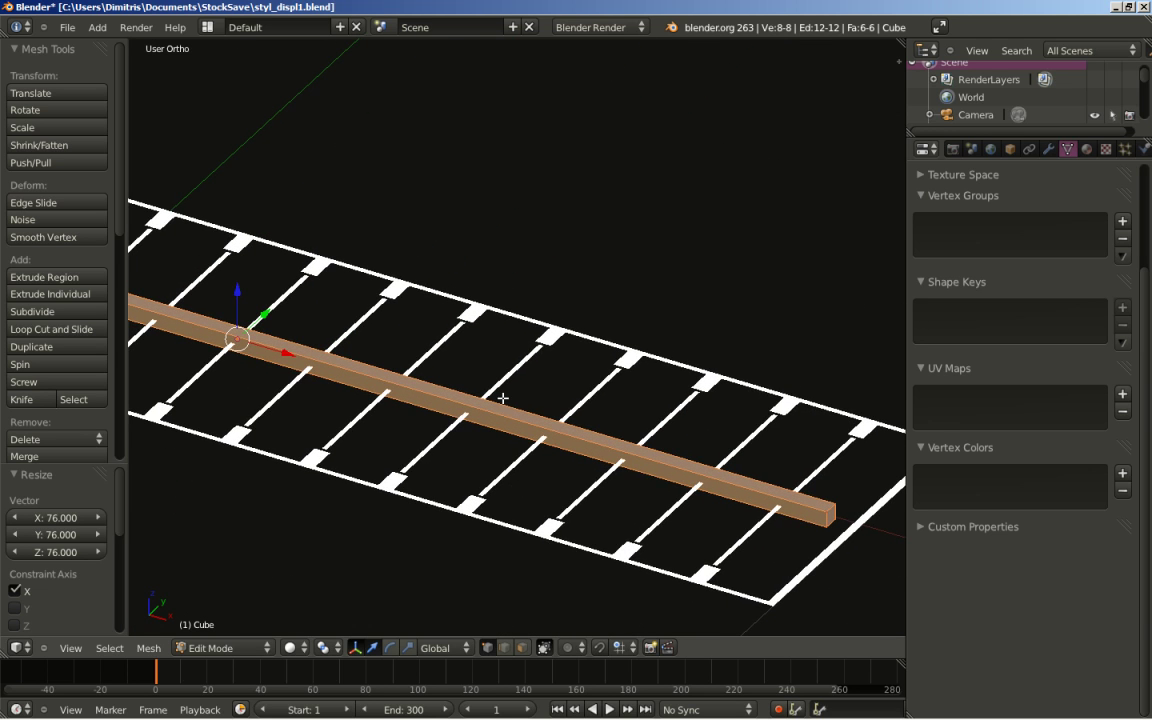
pyautogui.hotkey('ctrl', 'r')
pyautogui.scroll(1, 513, 418)
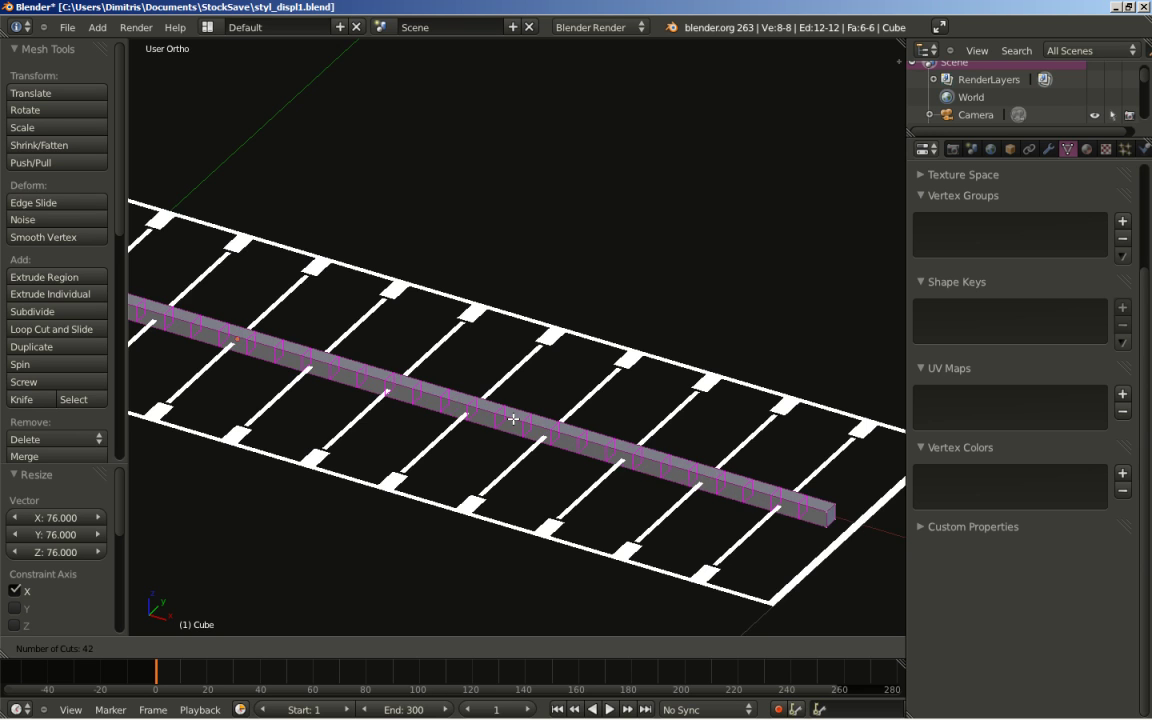
pyautogui.scroll(1, 513, 418)
pyautogui.click(513, 418)
pyautogui.moveTo(442, 381); pyautogui.dragTo(485, 443, button='middle')
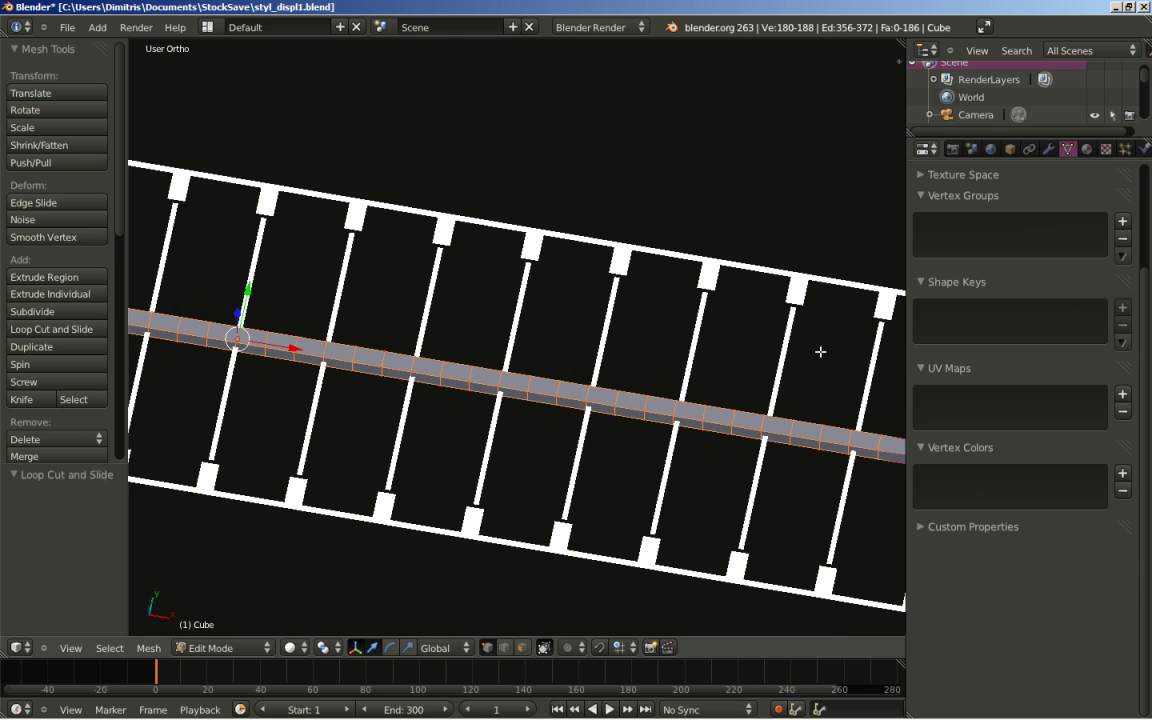
# Assign the existing White material to the segmented central bar.
pyautogui.click(1088, 148)
pyautogui.click(922, 285)
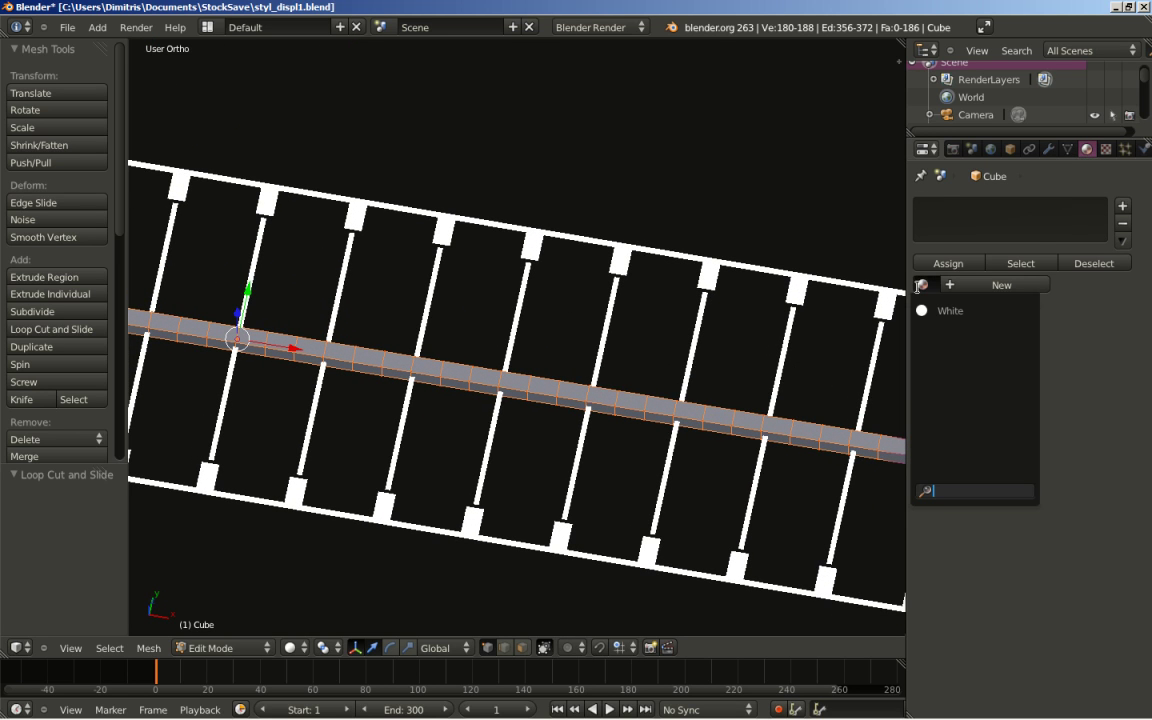
pyautogui.click(929, 310)
pyautogui.scroll(-3, 620, 347)
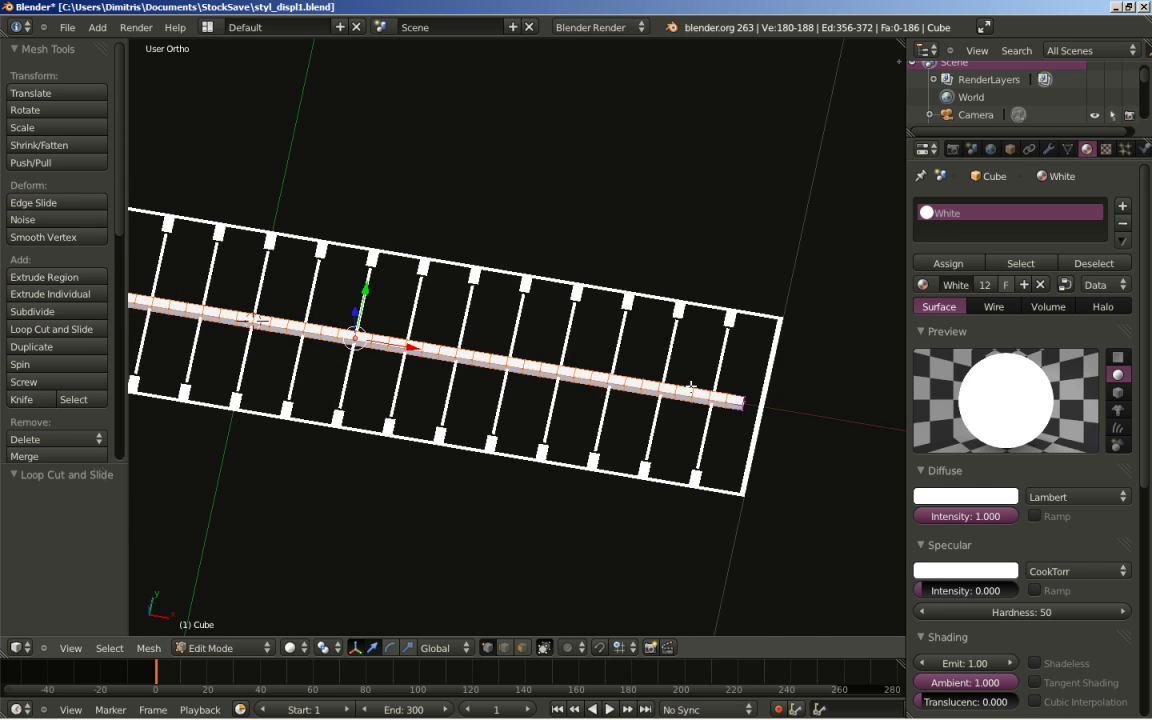
# Leave mesh editing and add a Displace modifier to the central bar.
pyautogui.moveTo(565, 405); pyautogui.dragTo(533, 337, button='middle')
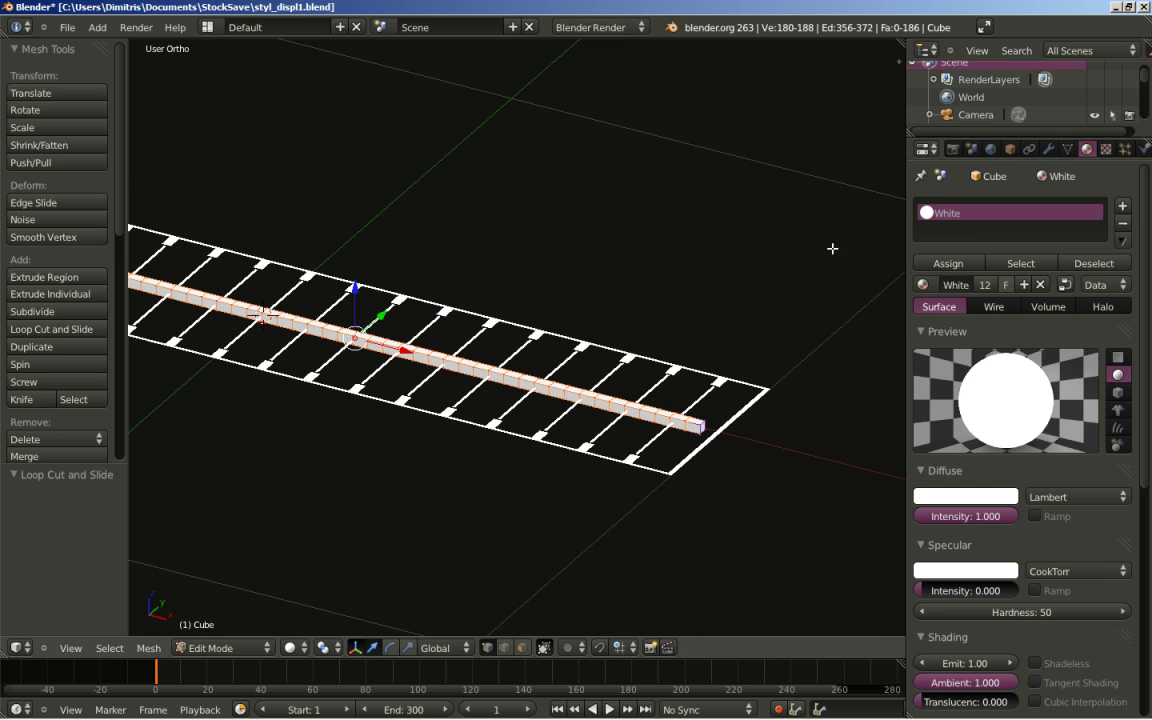
pyautogui.click(1048, 149)
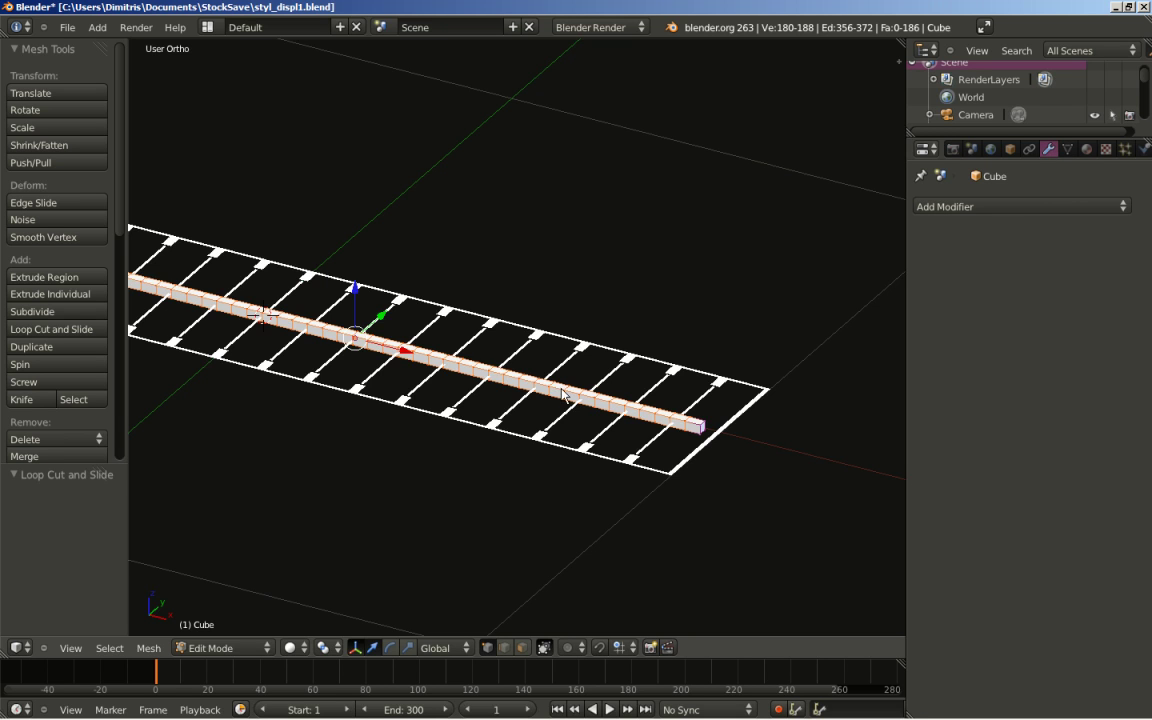
pyautogui.press('Tab')
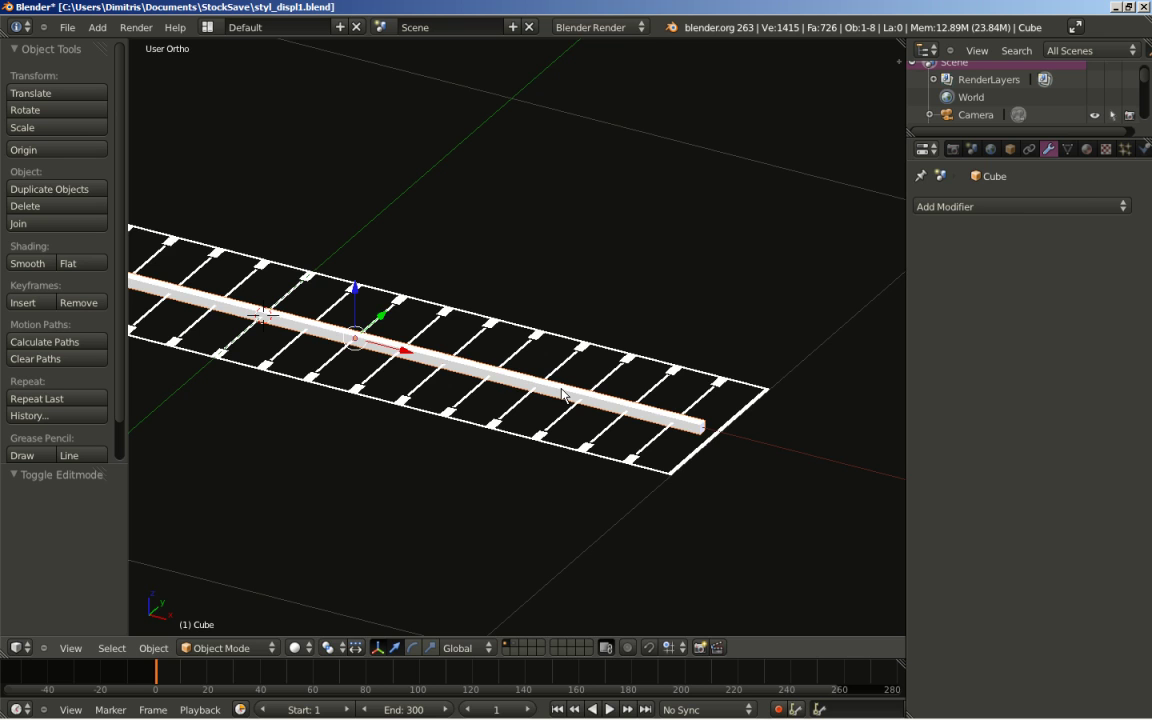
pyautogui.click(978, 207)
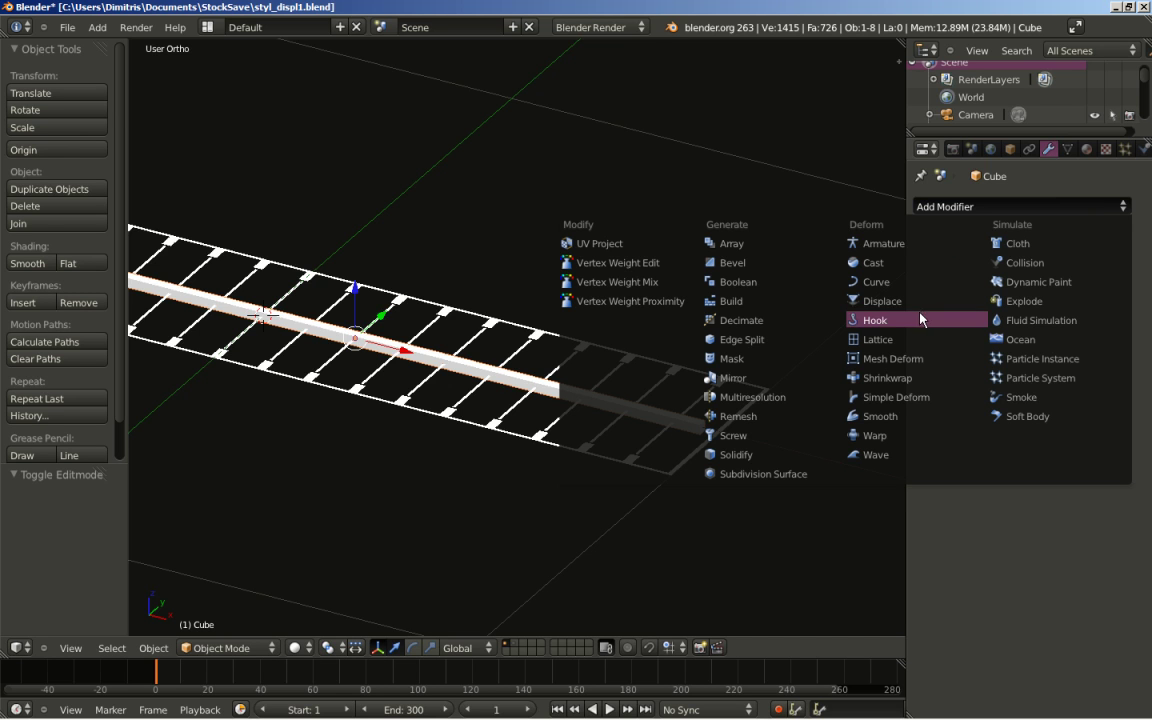
pyautogui.click(882, 301)
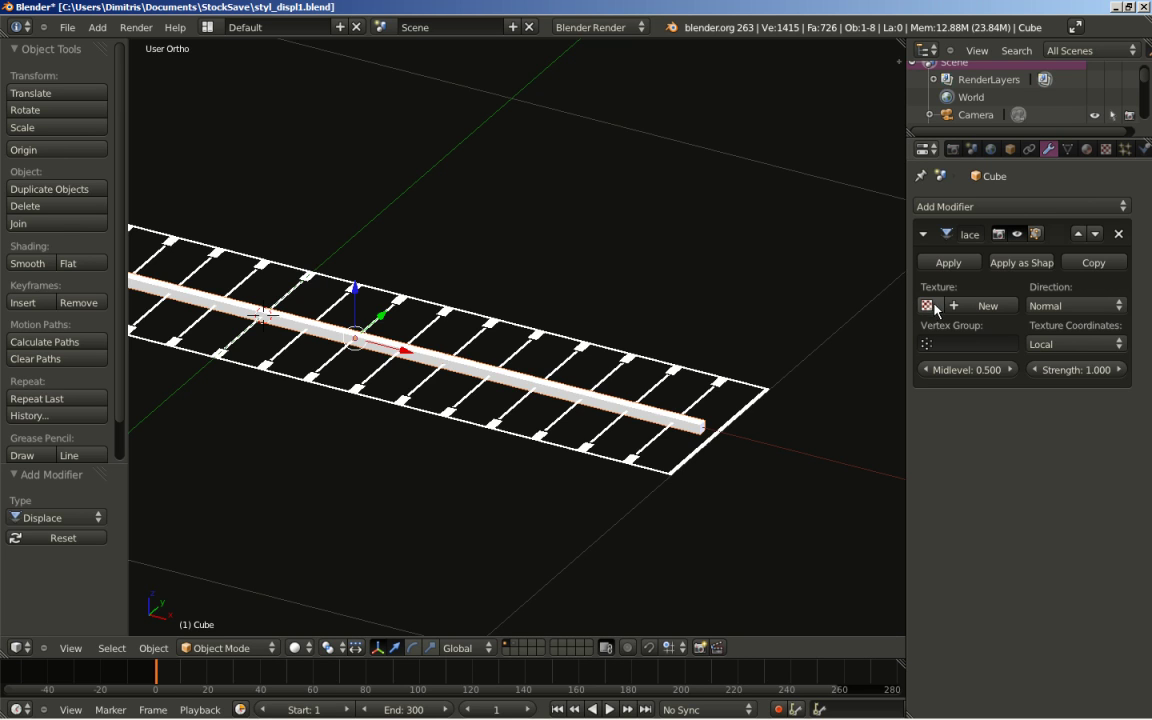
# Create a new texture named Displace on the White material and disable its slot so it does not affect the material.
pyautogui.click(1087, 150)
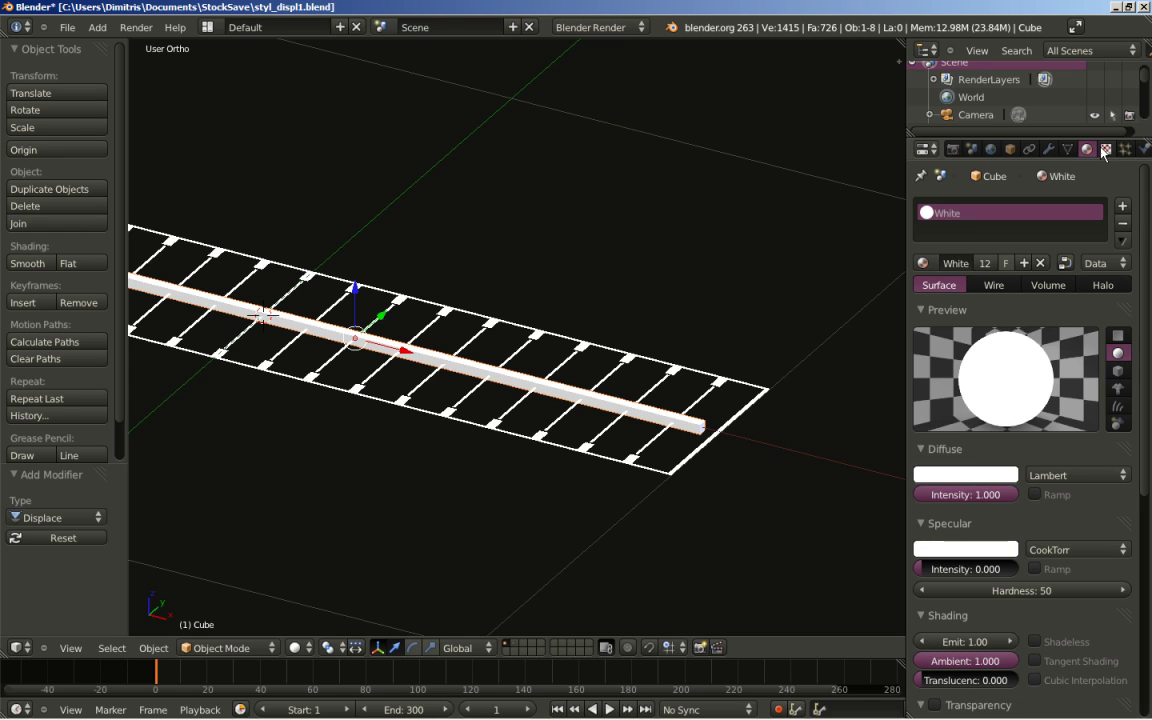
pyautogui.click(1106, 150)
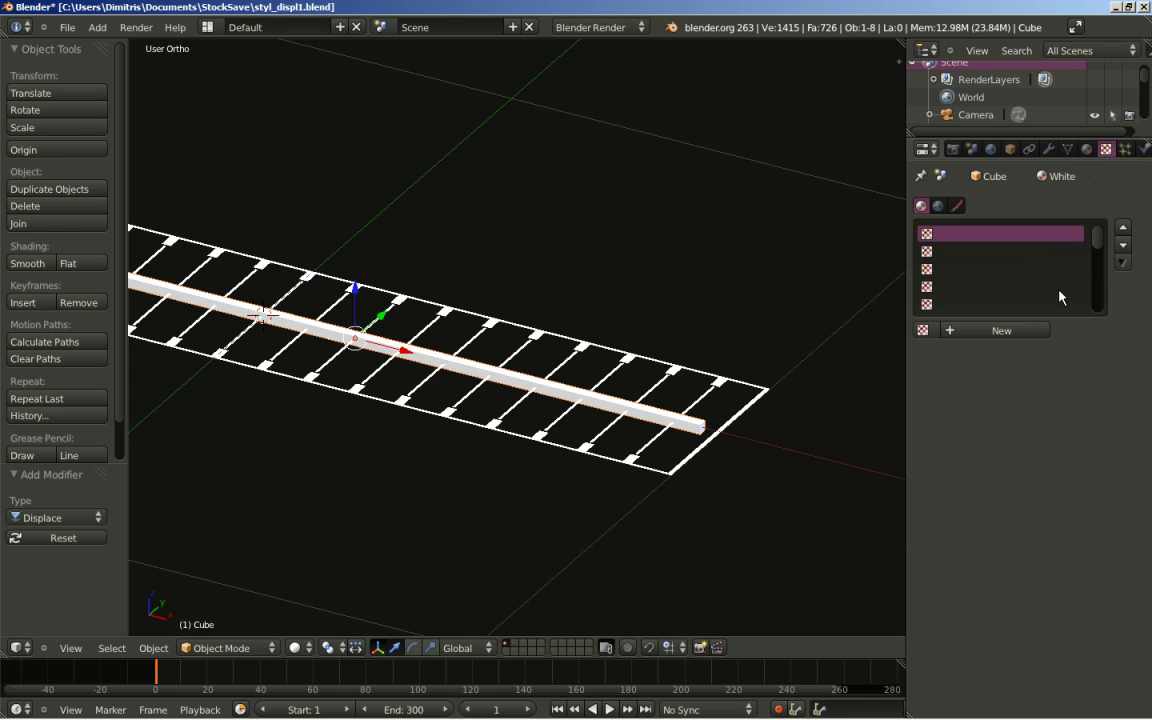
pyautogui.click(997, 335)
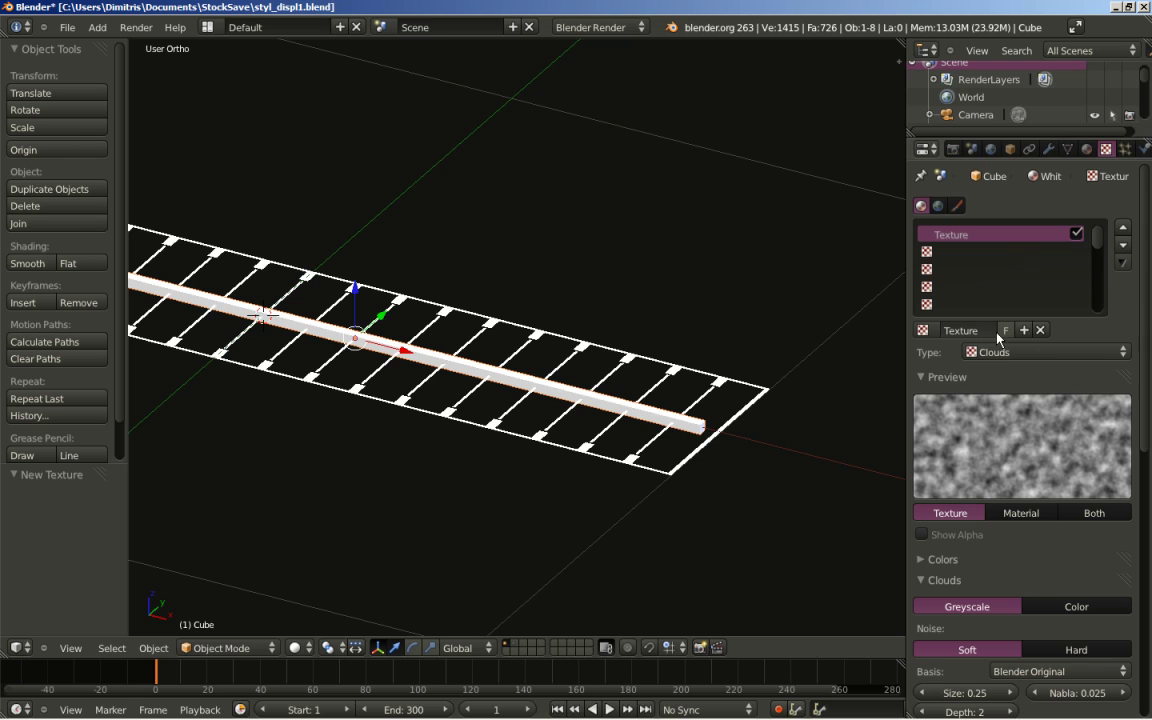
pyautogui.click(978, 330)
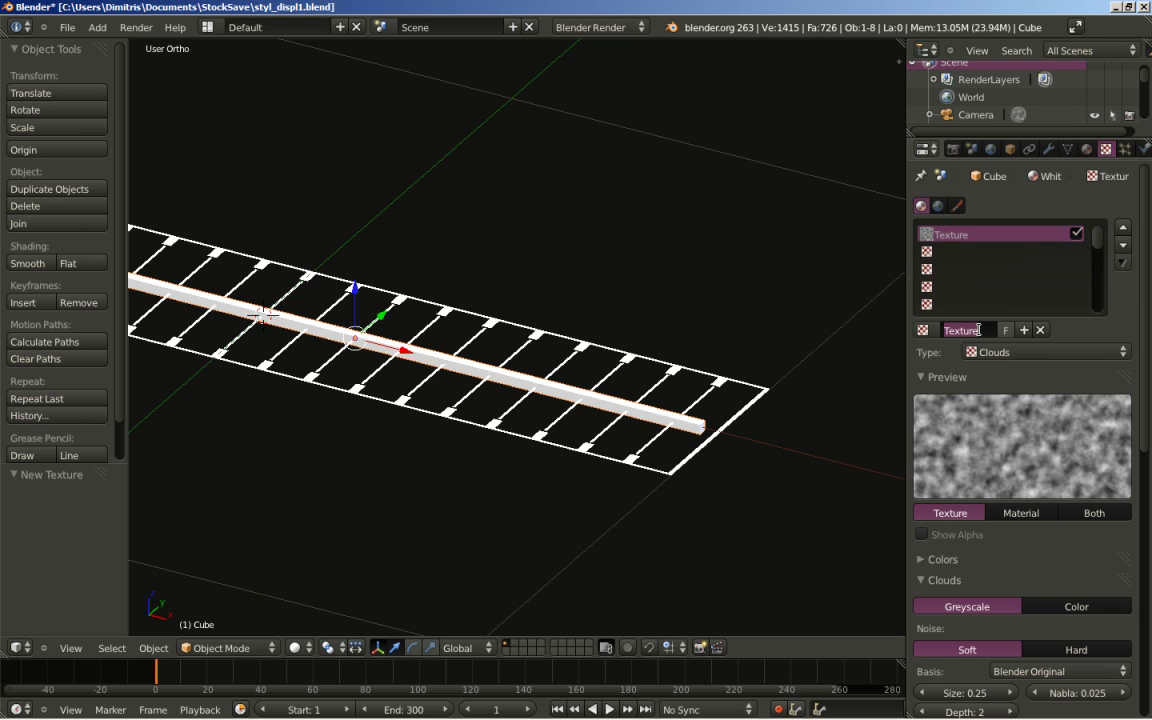
pyautogui.write('Displace')
pyautogui.press('Return')
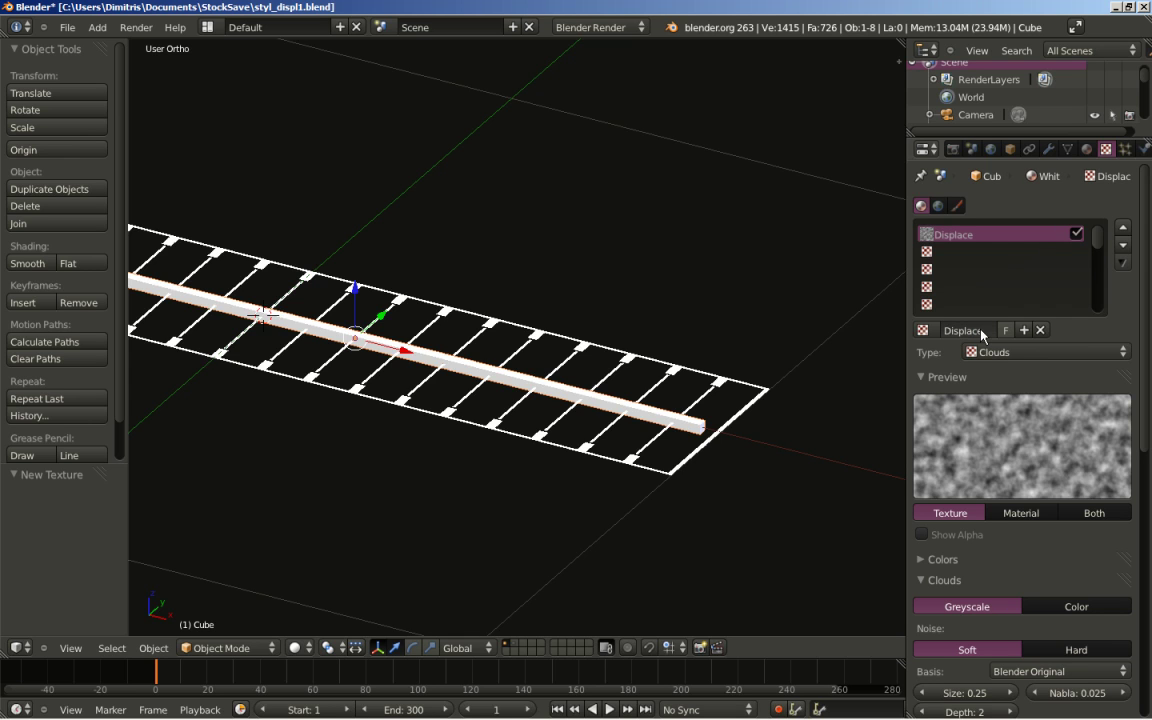
pyautogui.click(1077, 234)
# Set the noise size of the Displace clouds texture to 0.40.
pyautogui.scroll(-3, 1010, 465)
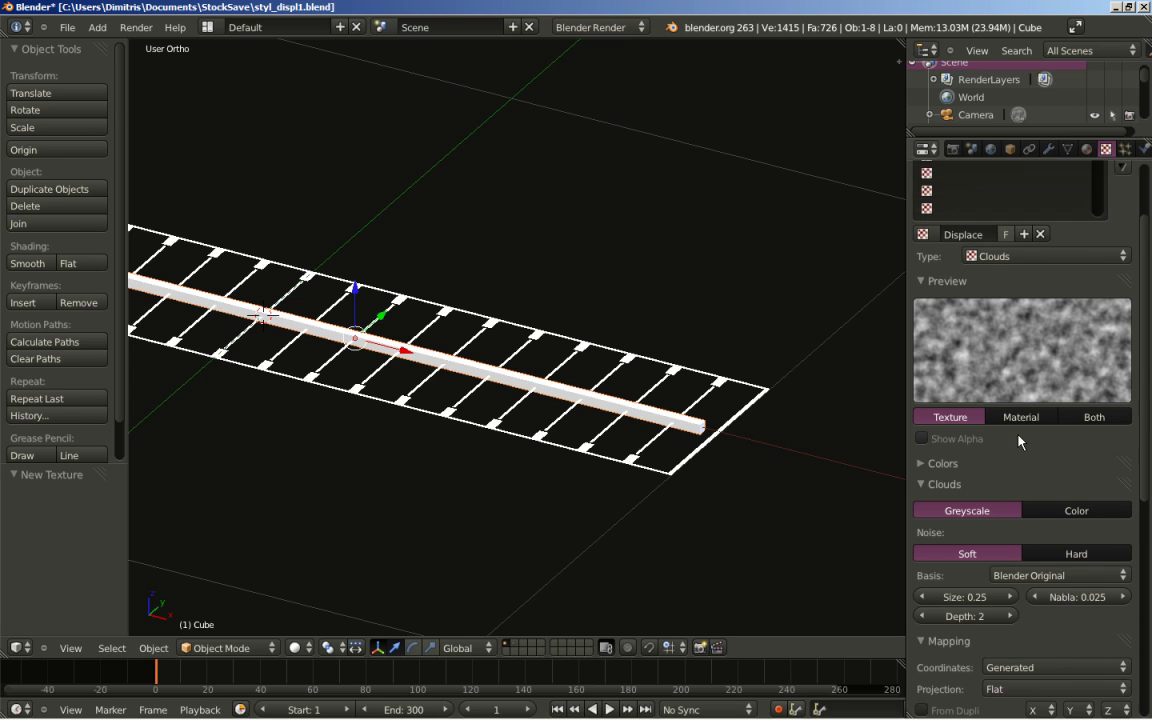
pyautogui.click(975, 568)
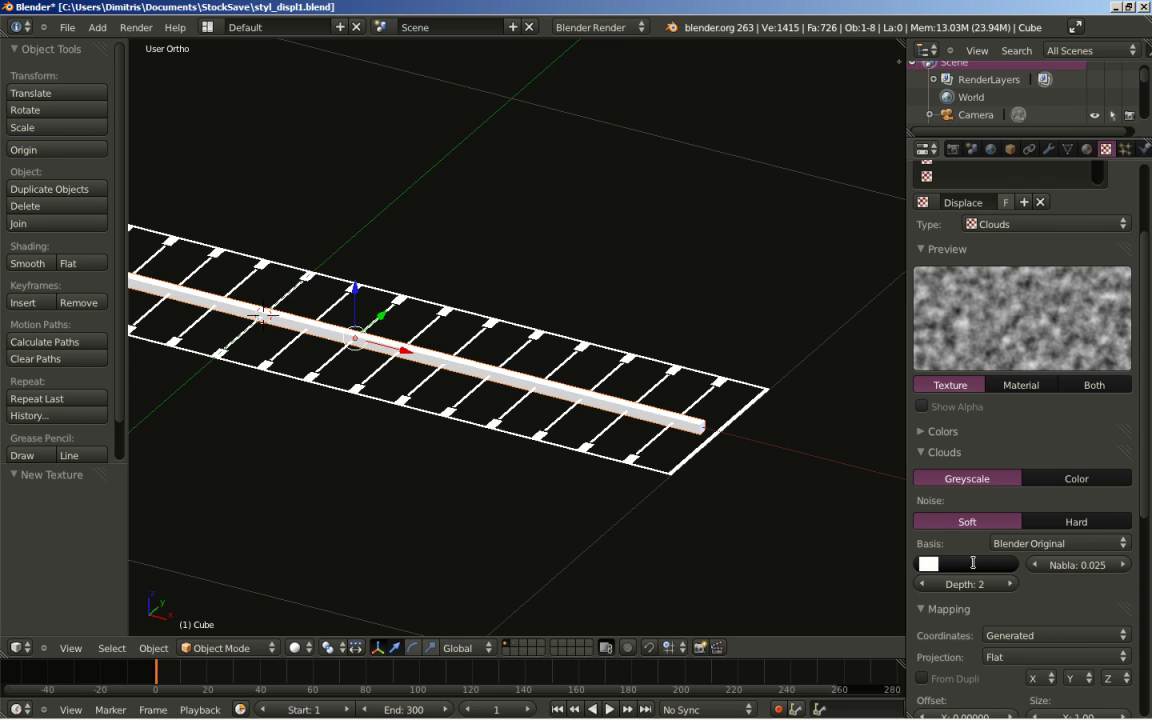
pyautogui.write('0.4')
pyautogui.press('Return')
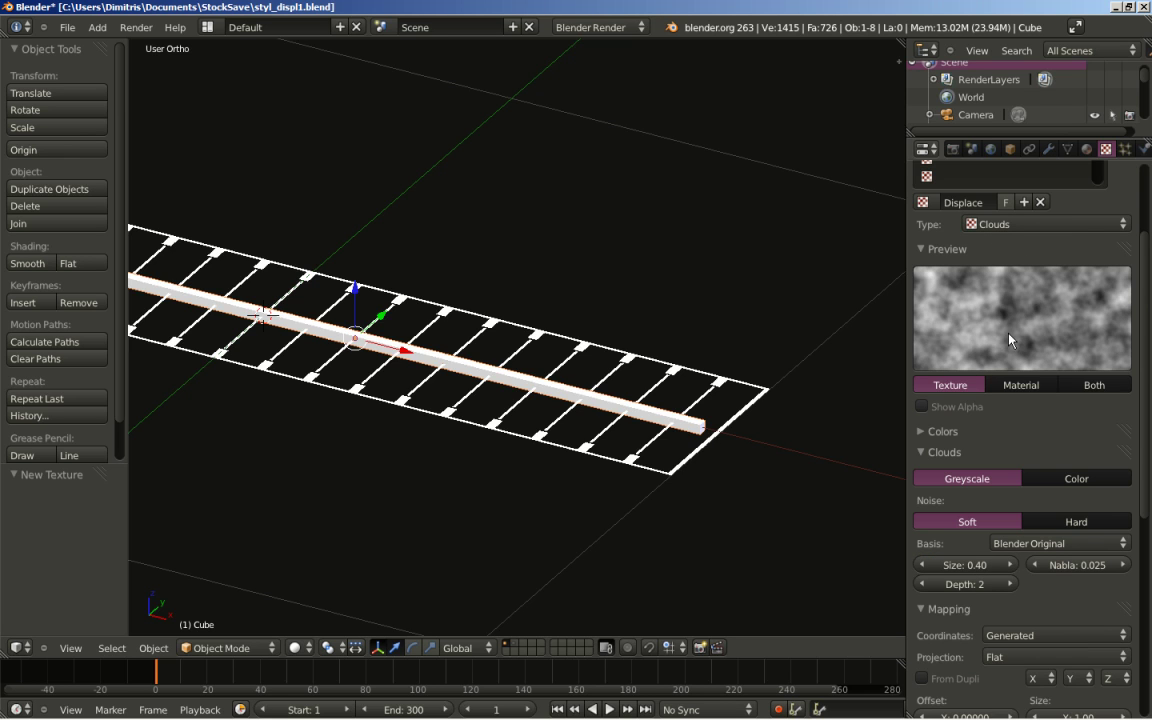
# Use the Displace texture as the texture of the bar's Displace modifier.
pyautogui.click(1048, 149)
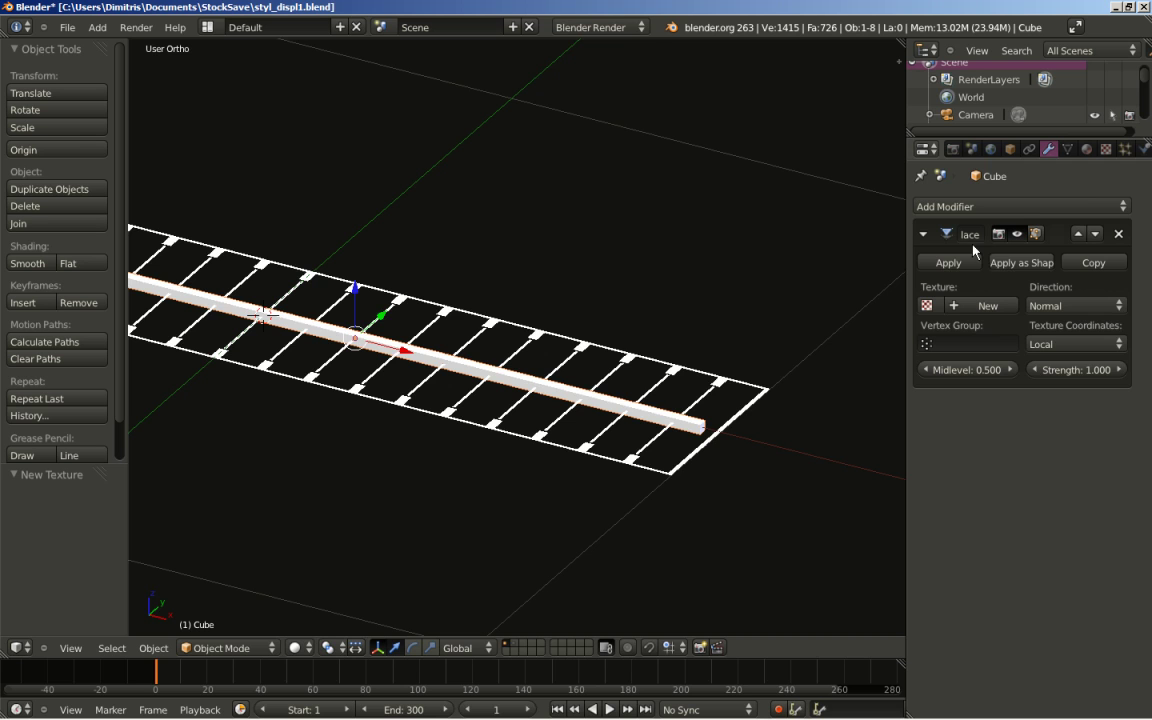
pyautogui.click(927, 305)
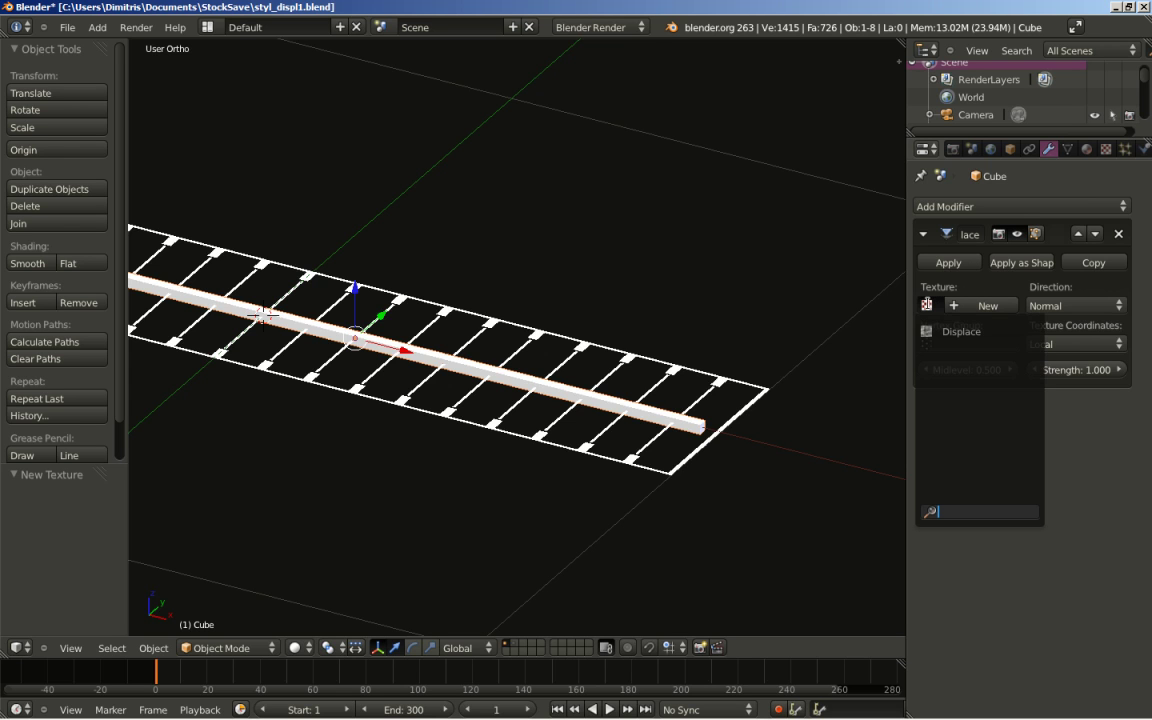
pyautogui.click(958, 331)
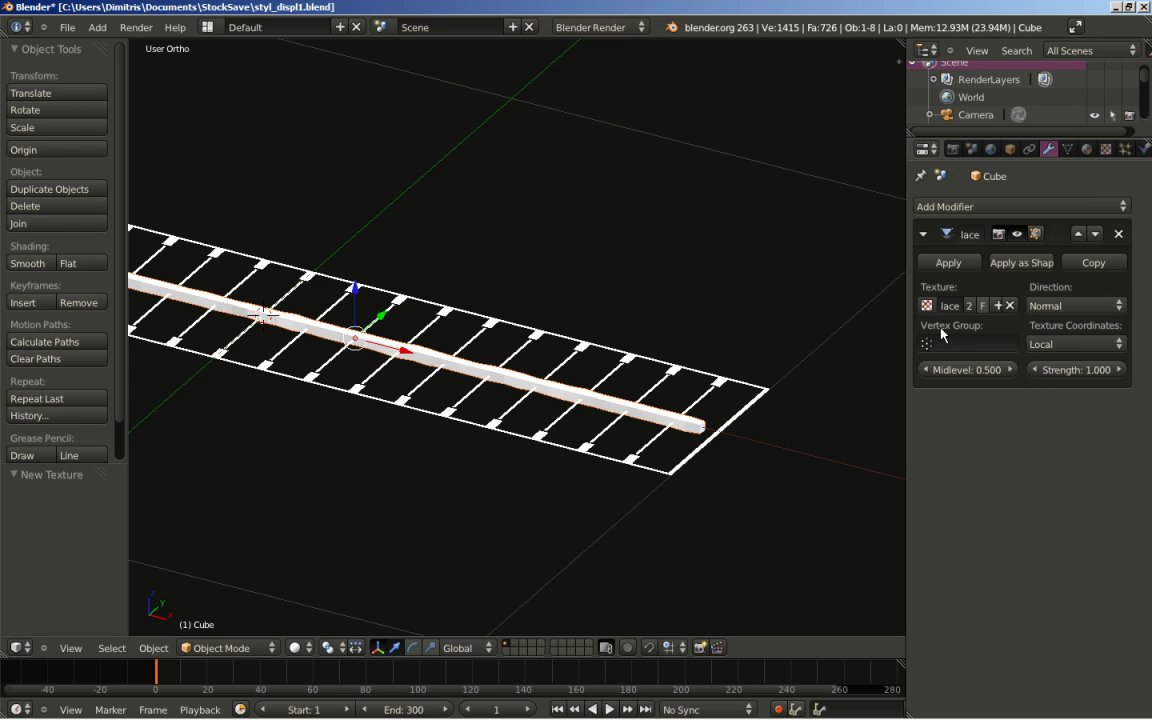
# Raise the Displace modifier's strength to 25 while viewing the bar from the top.
pyautogui.moveTo(492, 273); pyautogui.dragTo(545, 378, button='middle')
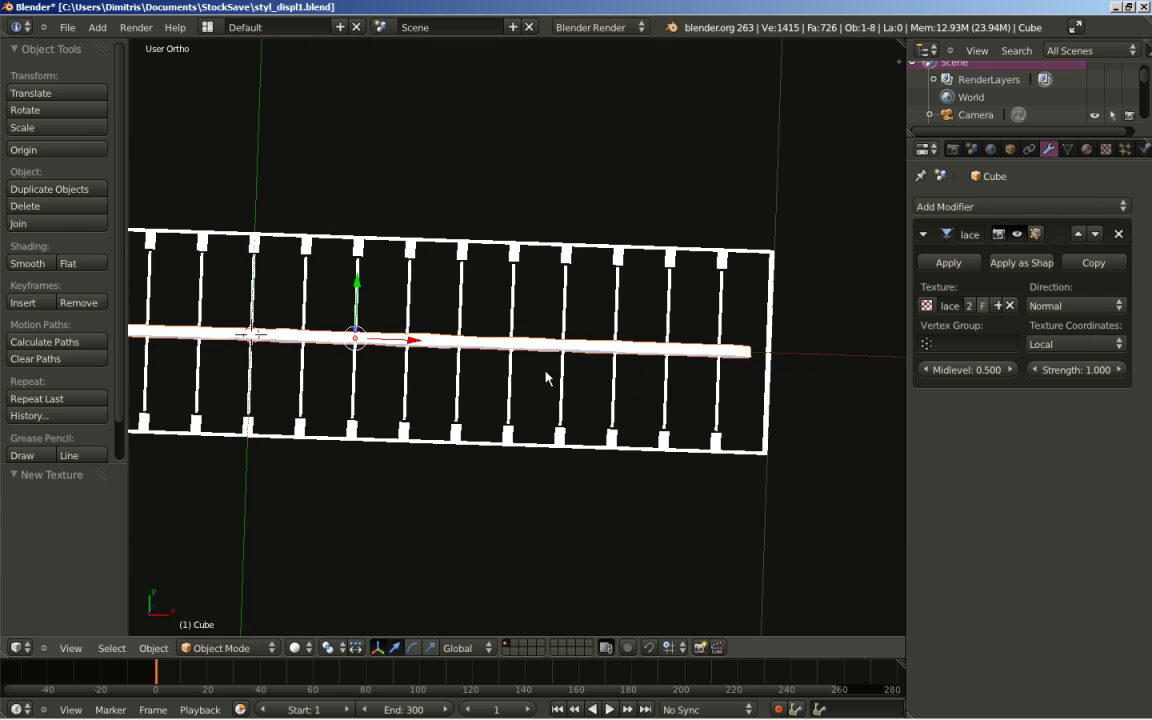
pyautogui.press('KP_7')
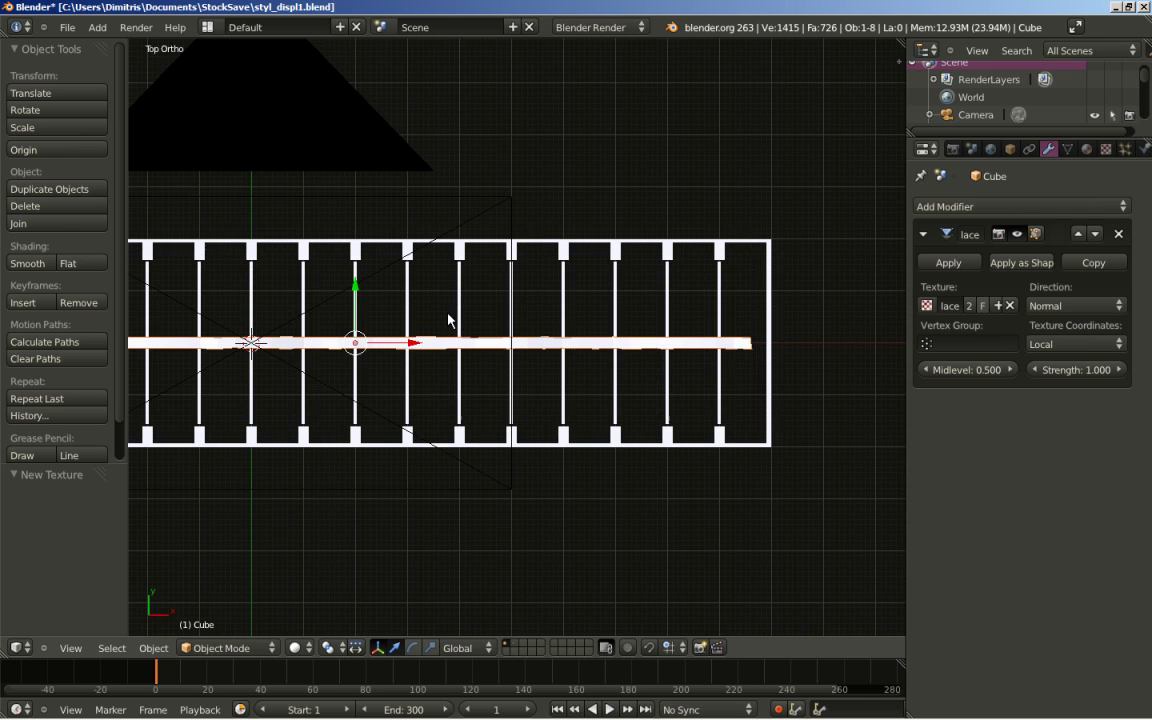
pyautogui.scroll(1, 448, 322)
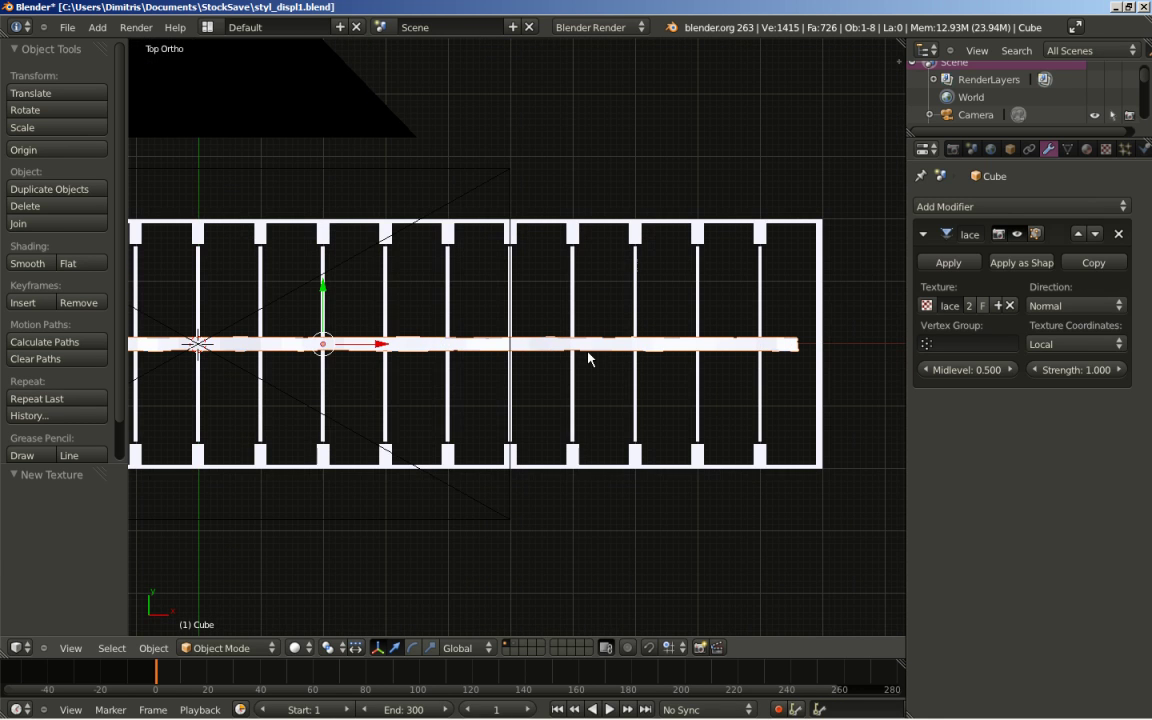
pyautogui.moveTo(1093, 378); pyautogui.dragTo(1150, 390)
pyautogui.moveTo(1054, 378); pyautogui.dragTo(1117, 377)
pyautogui.click(1075, 369)
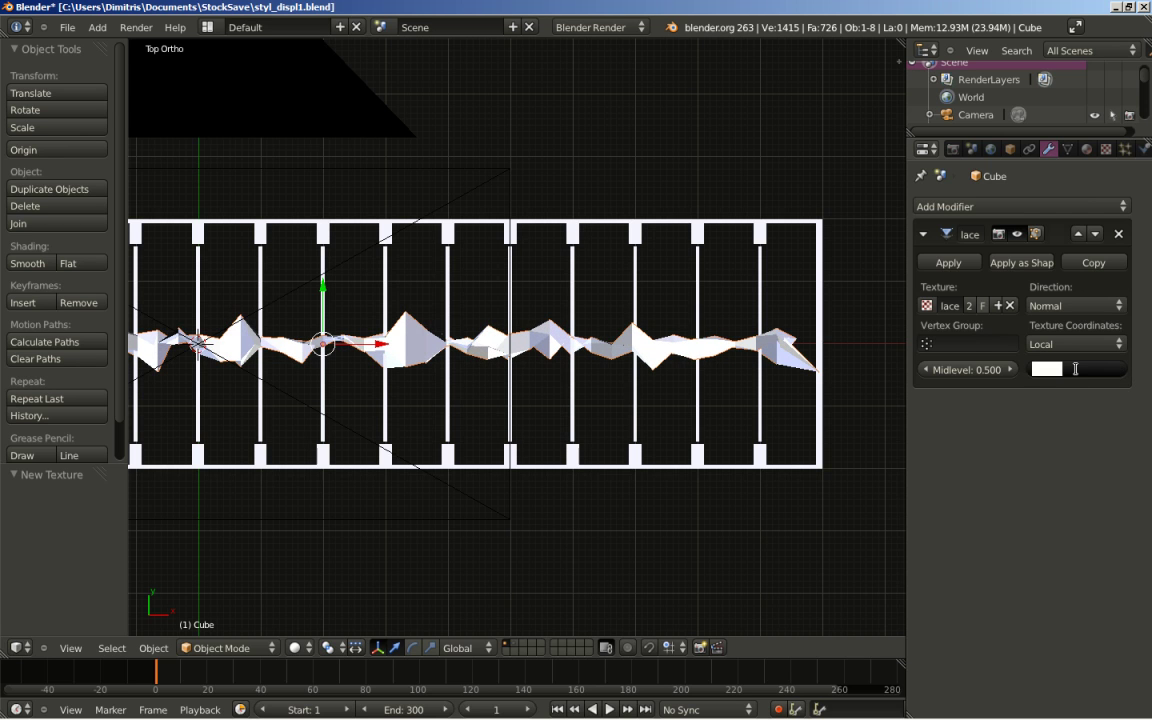
pyautogui.write('25')
pyautogui.press('Return')
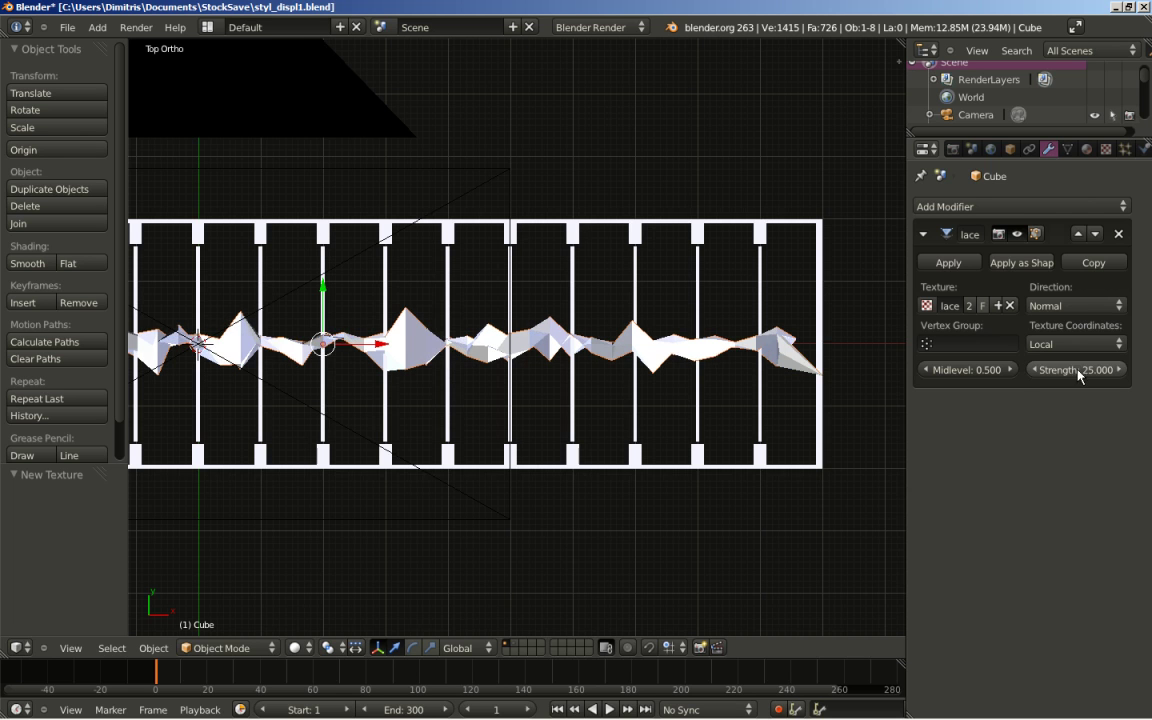
# Add an Empty object at the scene origin.
pyautogui.scroll(-1, 655, 383)
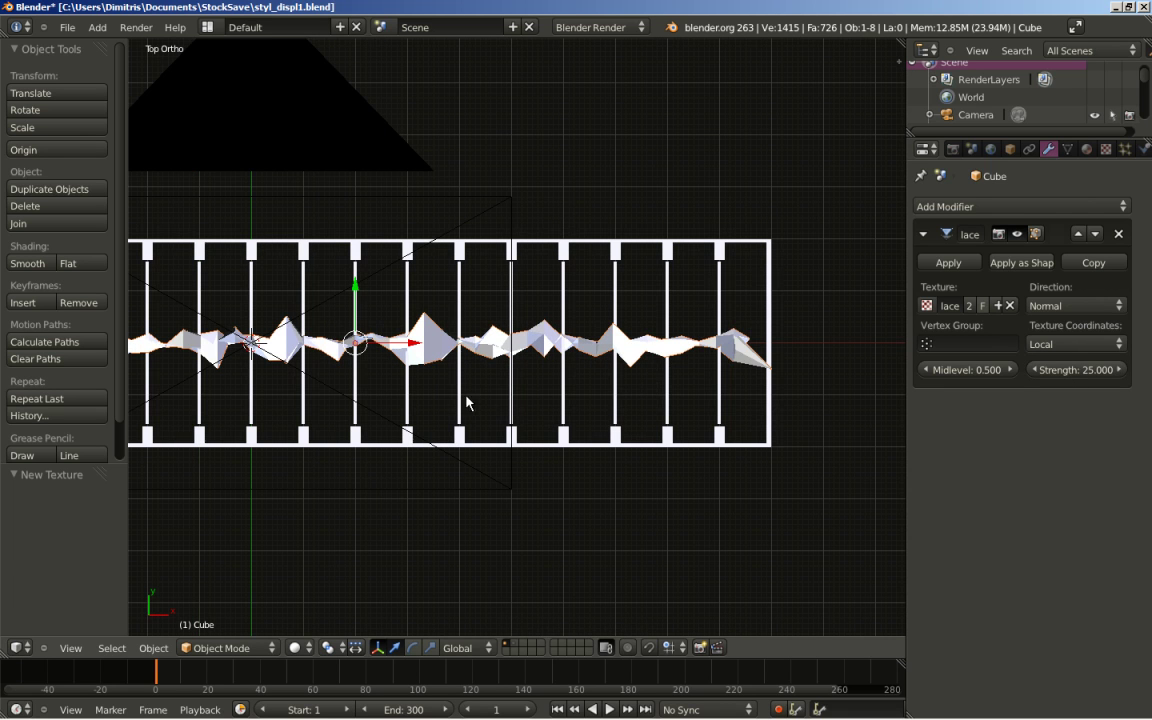
pyautogui.scroll(-1, 432, 386)
pyautogui.keyDown('shift'); pyautogui.moveTo(432, 386); pyautogui.dragTo(676, 378, button='middle'); pyautogui.keyUp('shift')
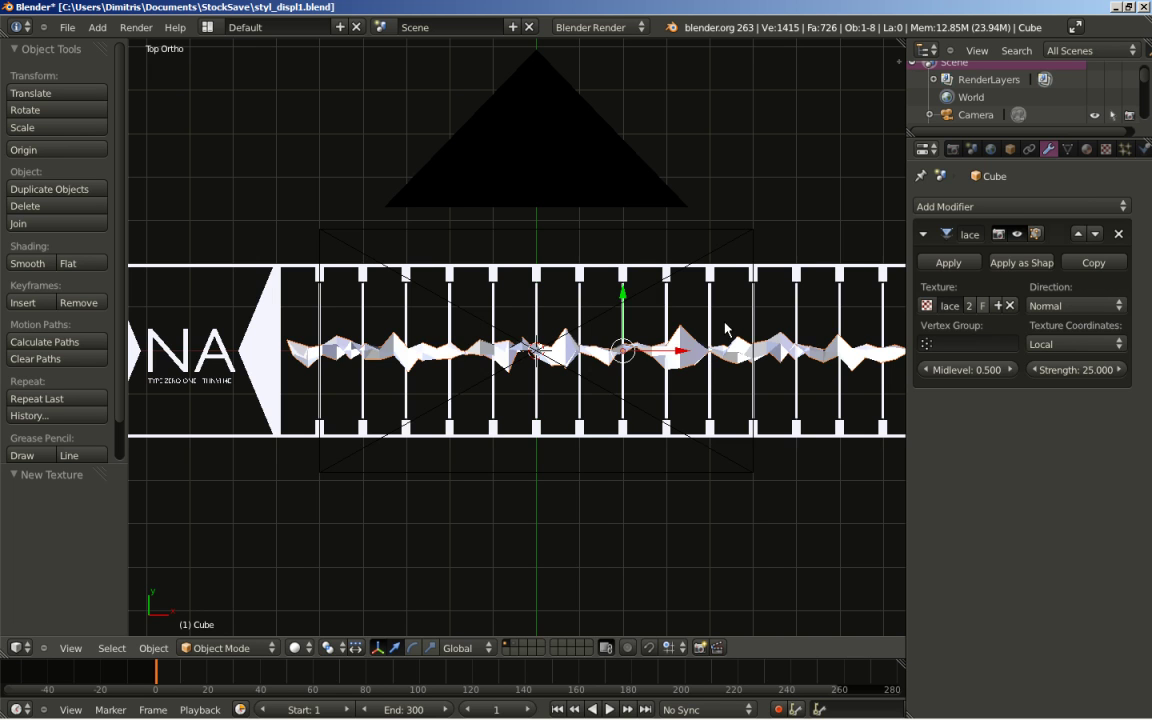
pyautogui.hotkey('shift', 'a')
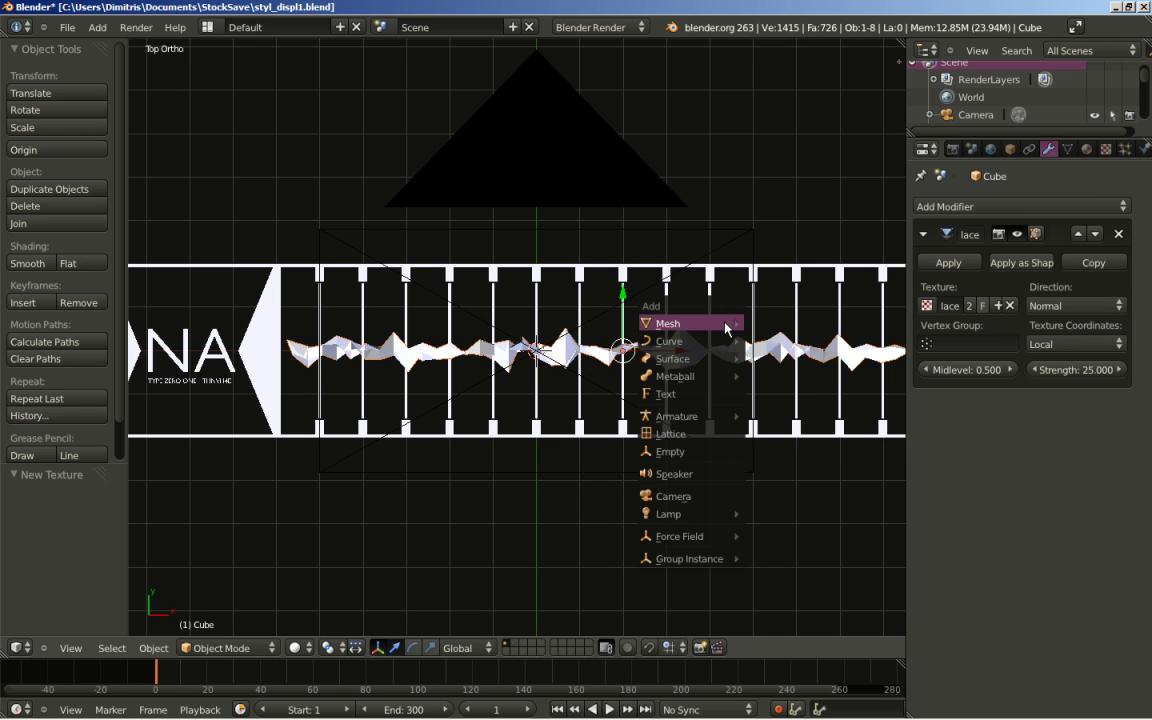
pyautogui.click(703, 451)
pyautogui.moveTo(617, 404); pyautogui.dragTo(446, 300, button='middle')
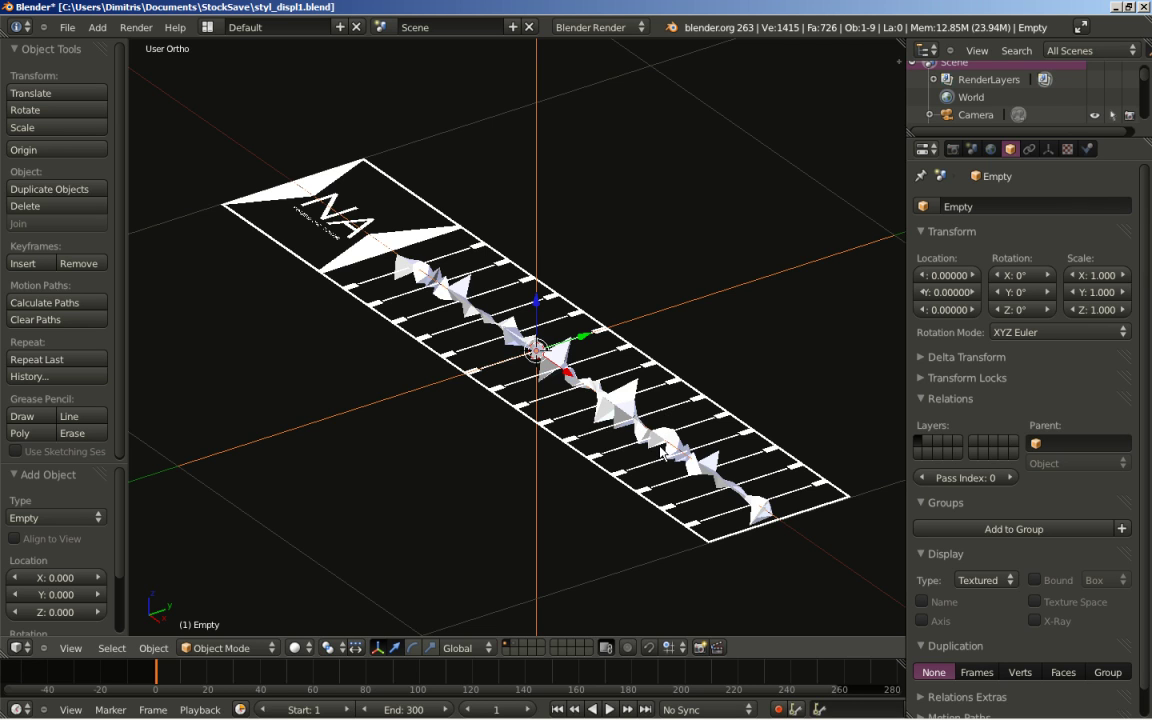
# Switch the bar's Displace modifier to Object texture coordinates and choose the Empty as the reference object.
pyautogui.rightClick(623, 397)
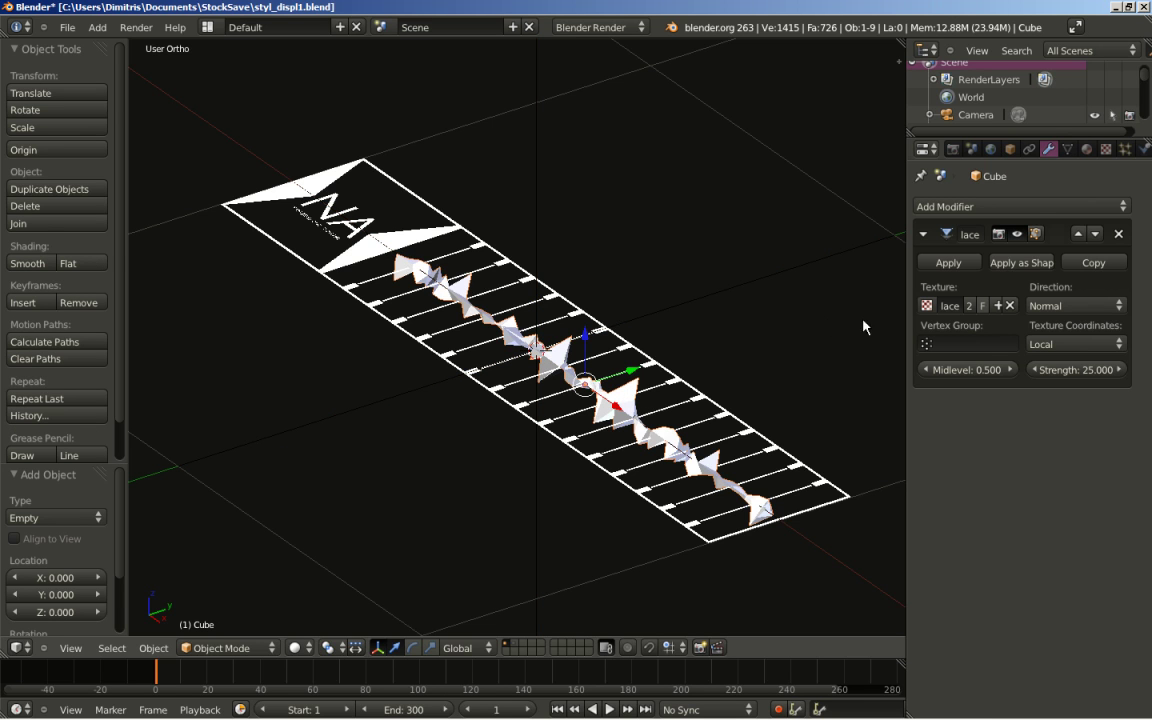
pyautogui.click(1071, 344)
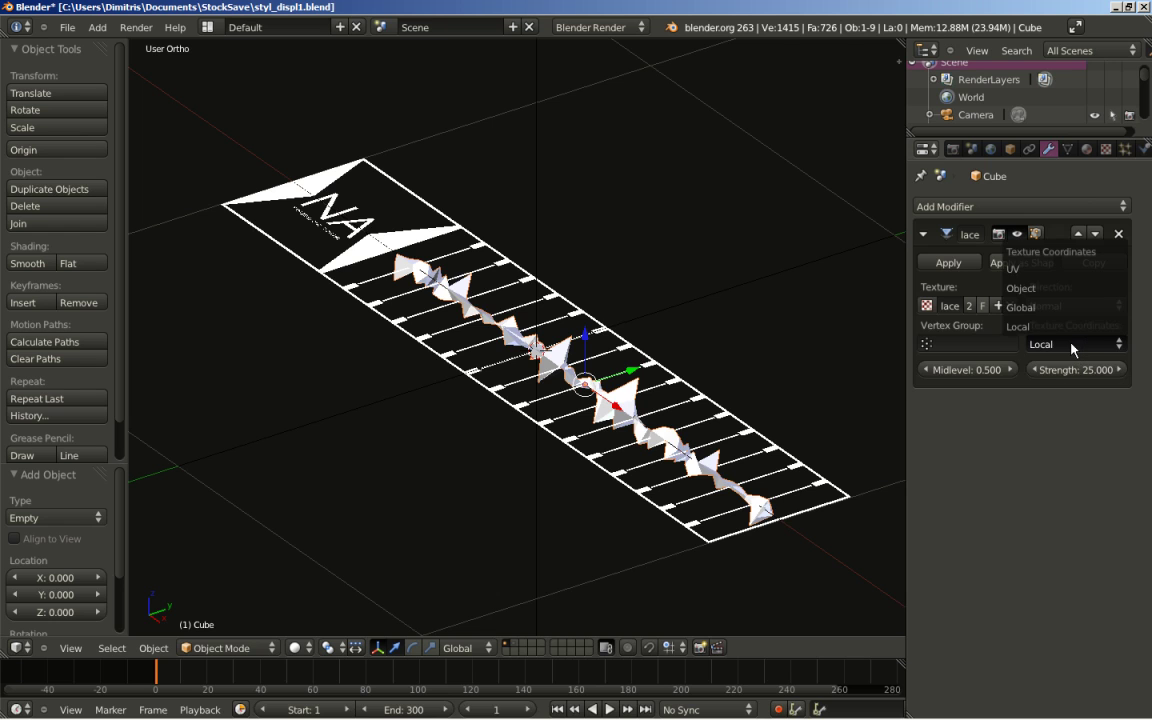
pyautogui.click(1068, 288)
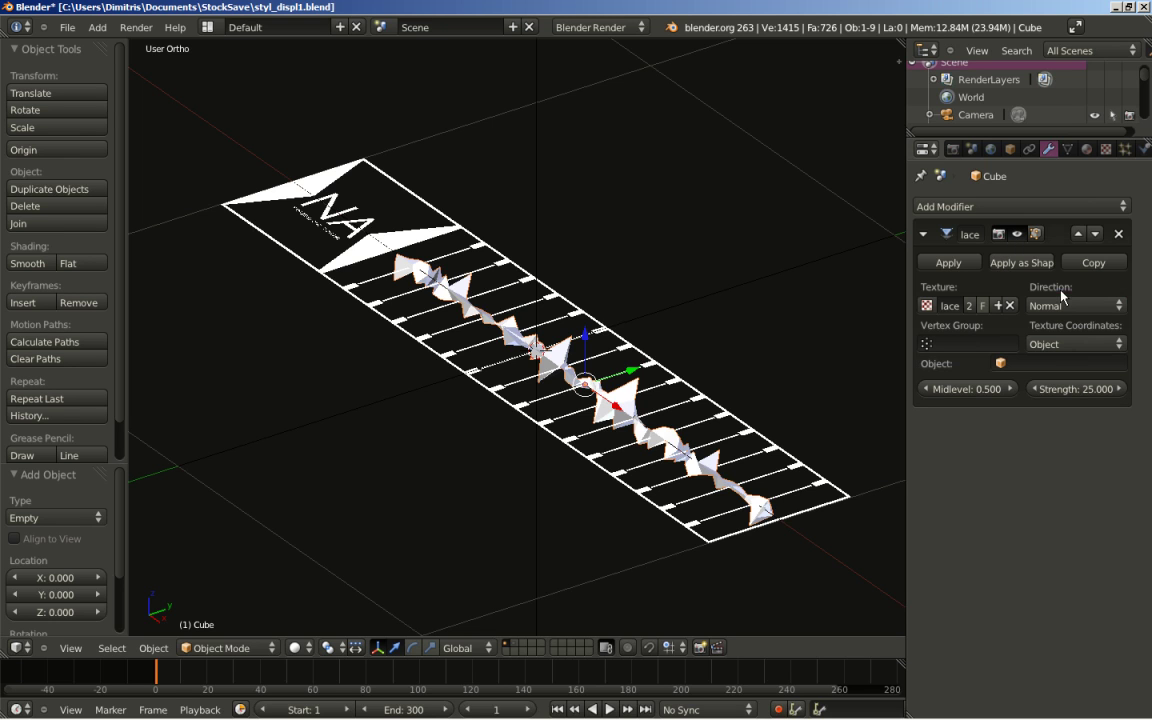
pyautogui.click(1049, 363)
pyautogui.click(1010, 441)
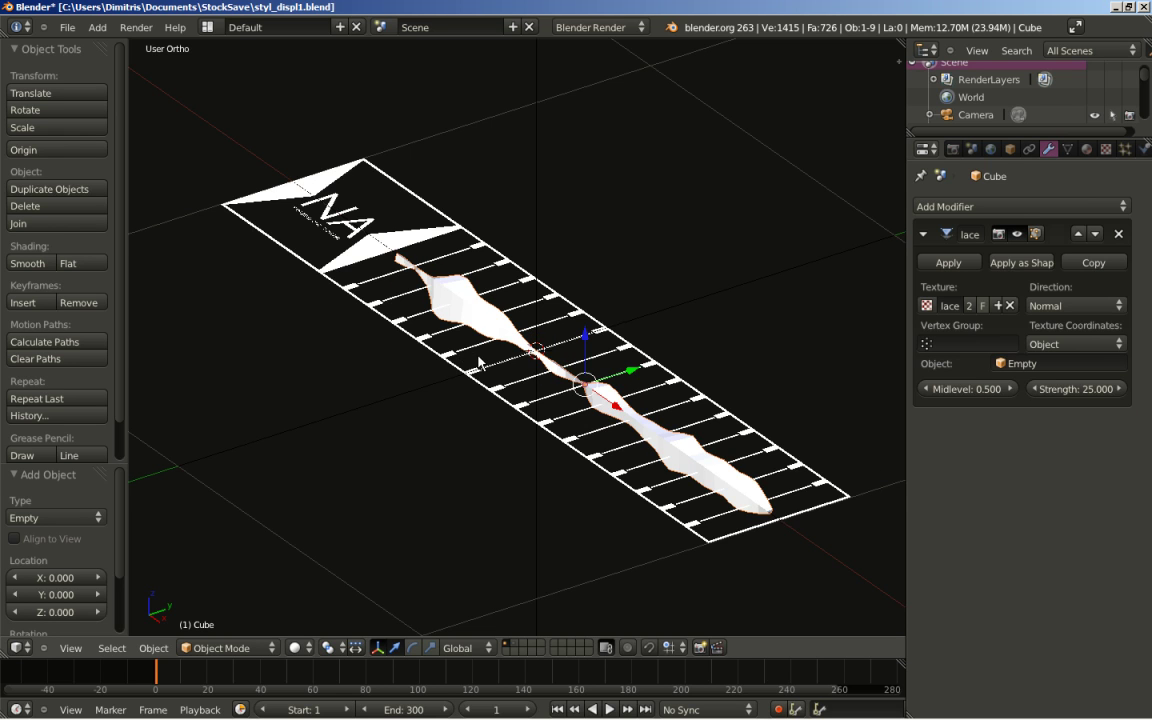
# Inspect the displaced bar from the top and apply smooth shading to it.
pyautogui.press('KP_7')
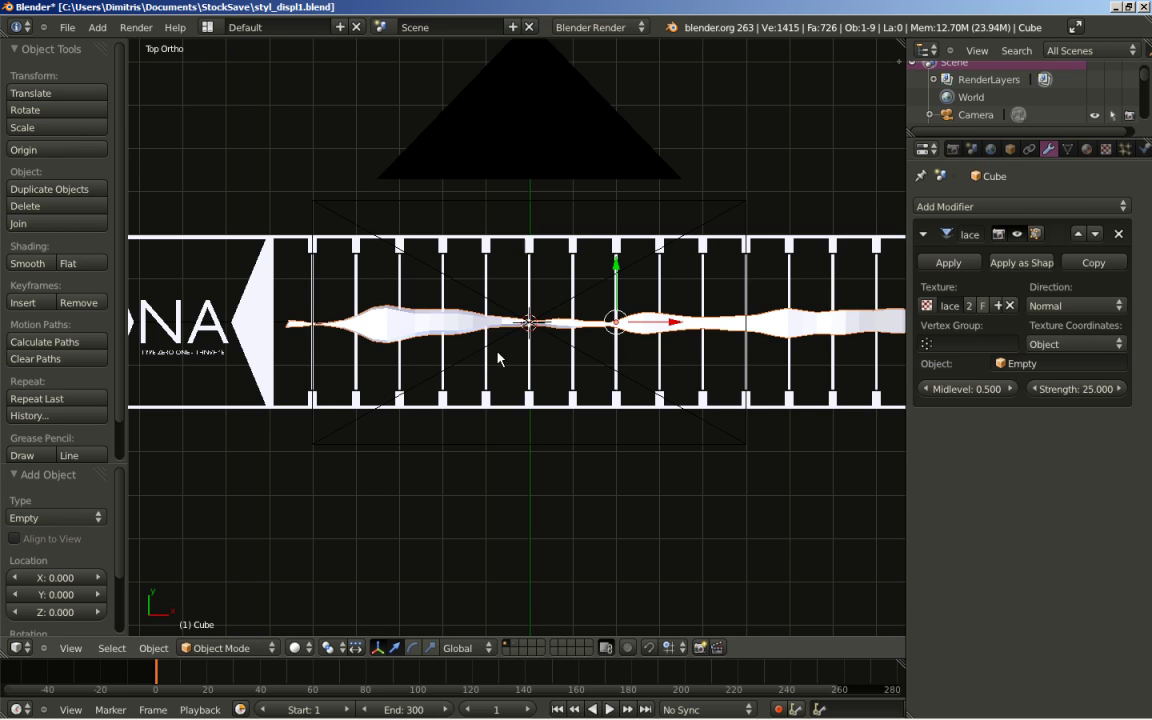
pyautogui.scroll(1, 503, 360)
pyautogui.scroll(-2, 505, 360)
pyautogui.scroll(3, 510, 359)
pyautogui.scroll(2, 518, 358)
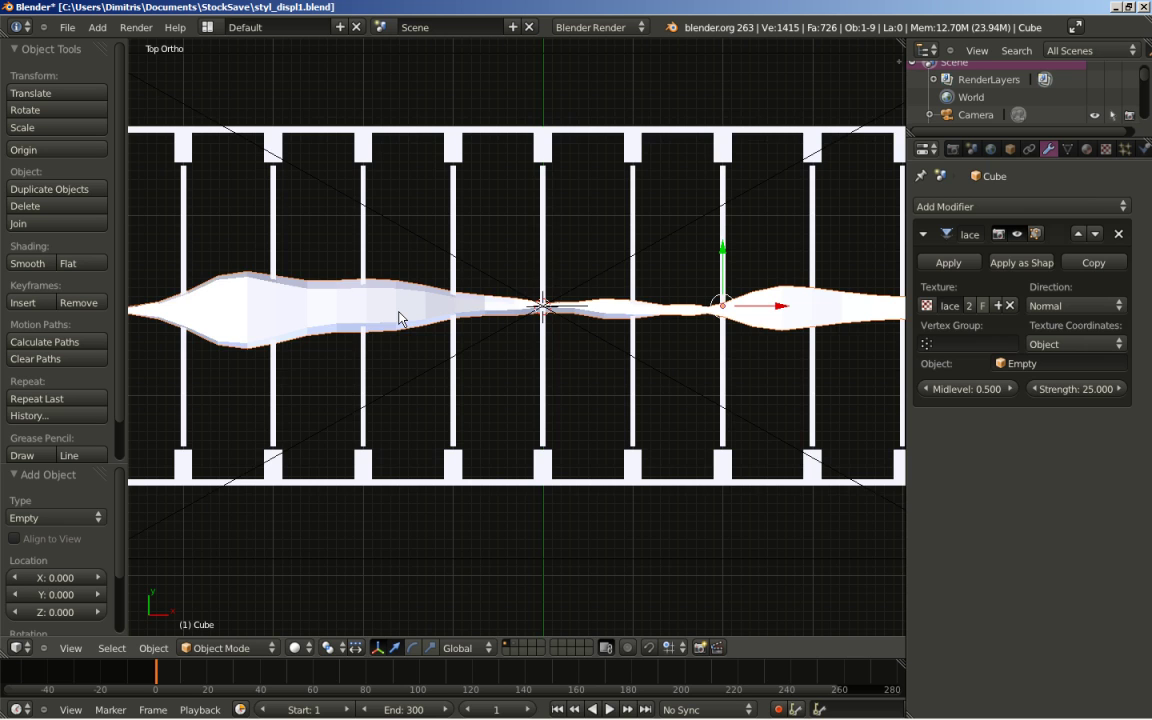
pyautogui.scroll(-2, 399, 319)
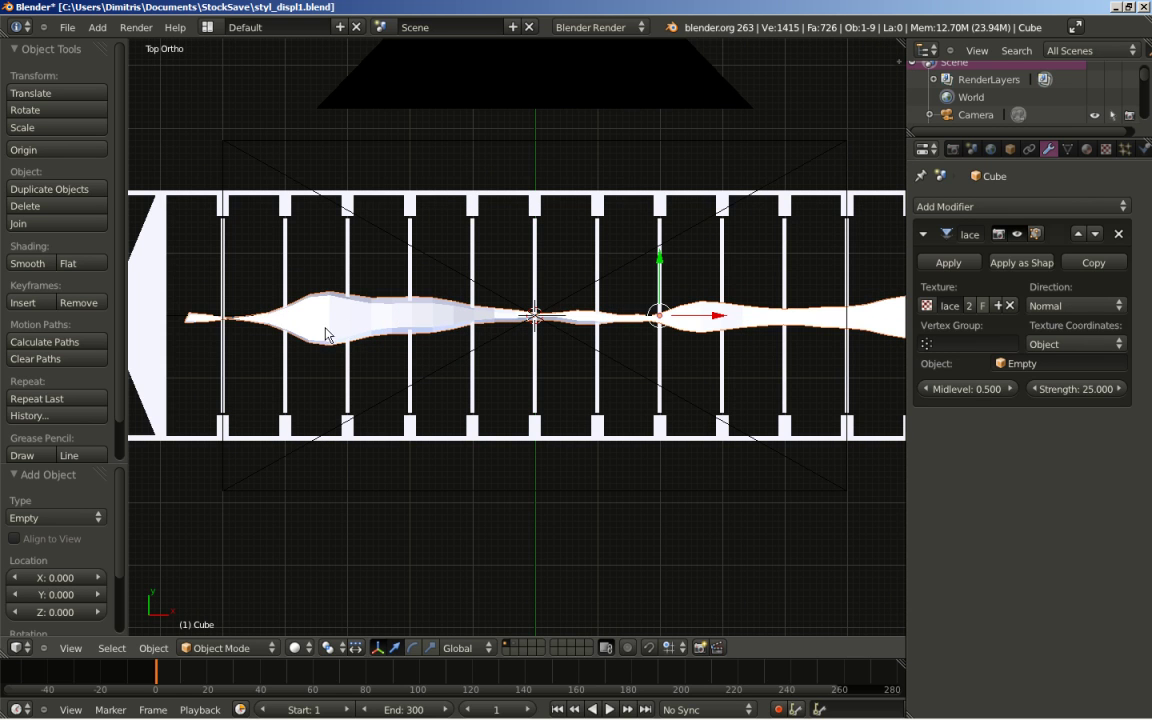
pyautogui.click(28, 262)
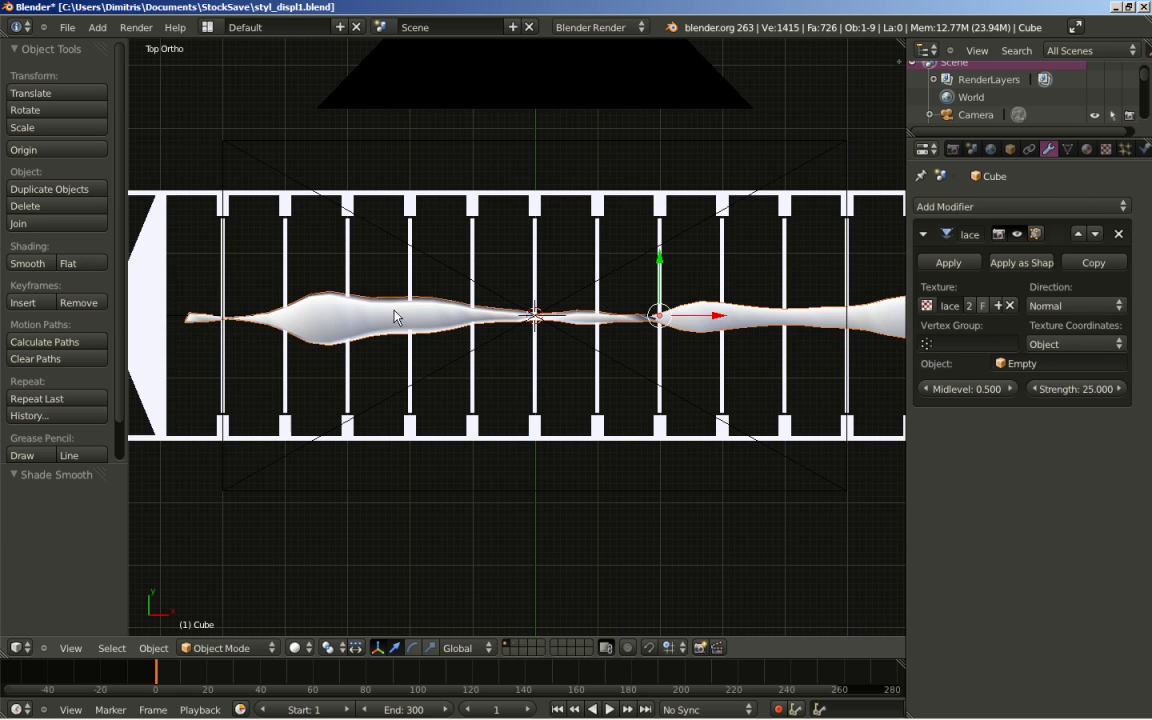
# Return the displaced bar to flat shading.
pyautogui.moveTo(376, 324); pyautogui.dragTo(311, 228, button='middle')
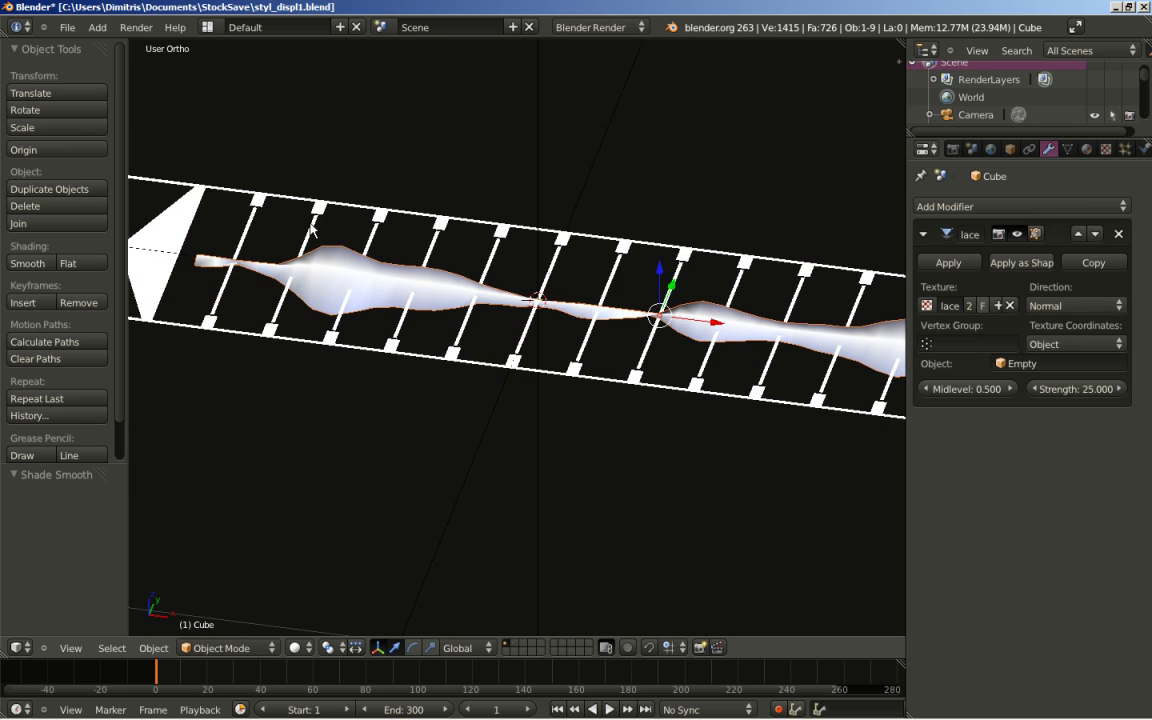
pyautogui.click(68, 263)
pyautogui.moveTo(436, 292); pyautogui.dragTo(432, 336, button='middle')
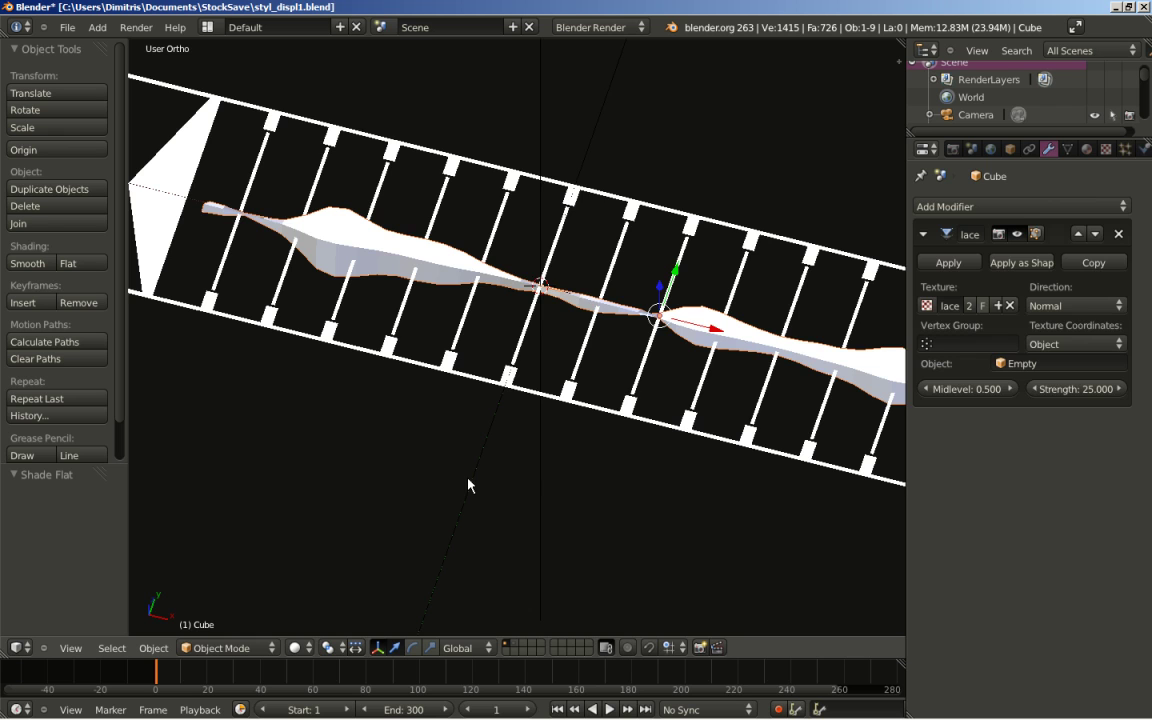
# Insert a Location keyframe for the Empty at frame 1.
pyautogui.rightClick(538, 465)
pyautogui.scroll(-2, 416, 535)
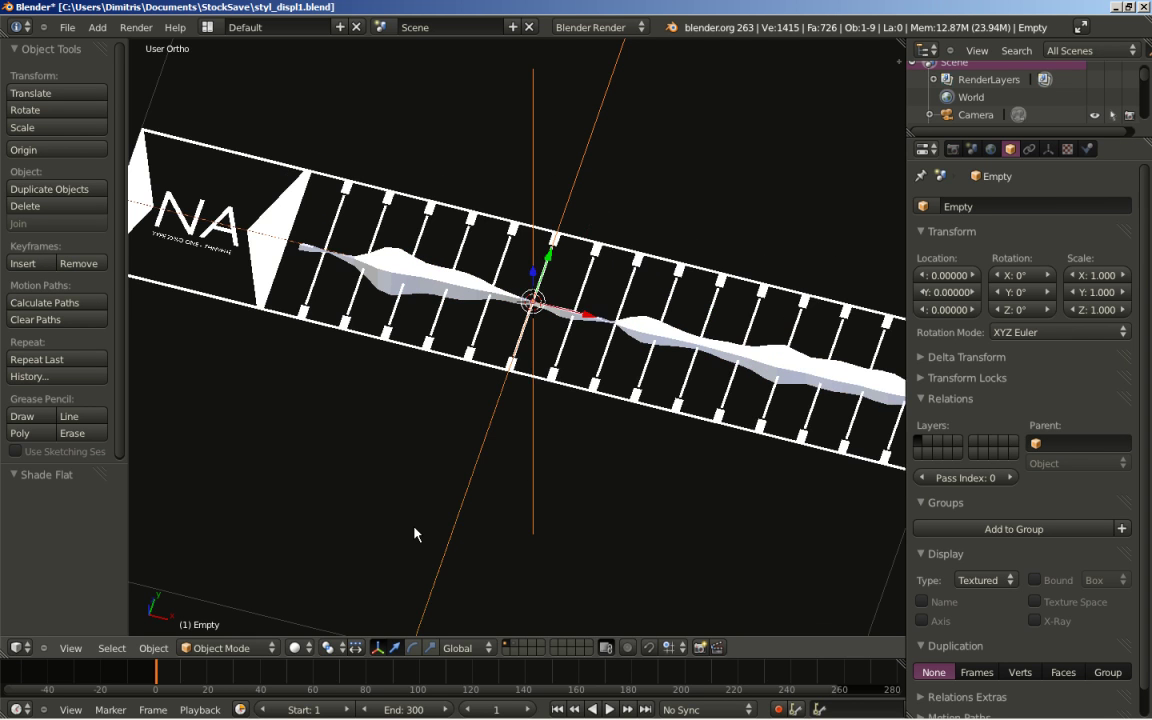
pyautogui.press('KP_7')
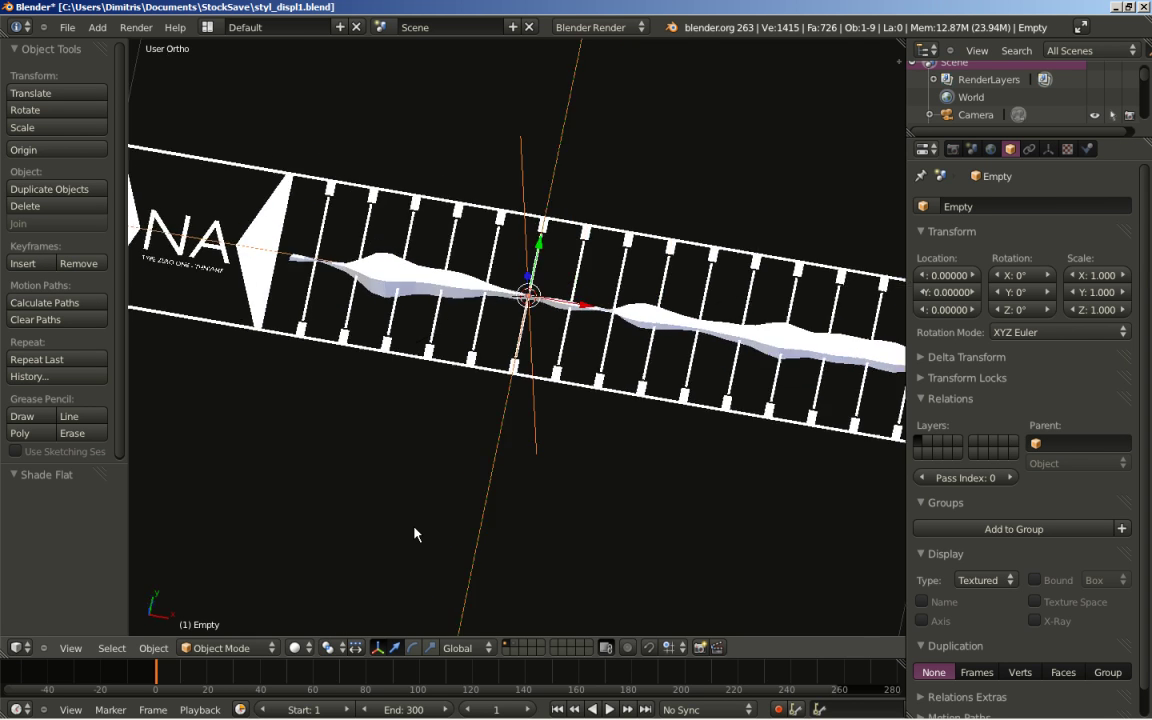
pyautogui.scroll(-2, 415, 533)
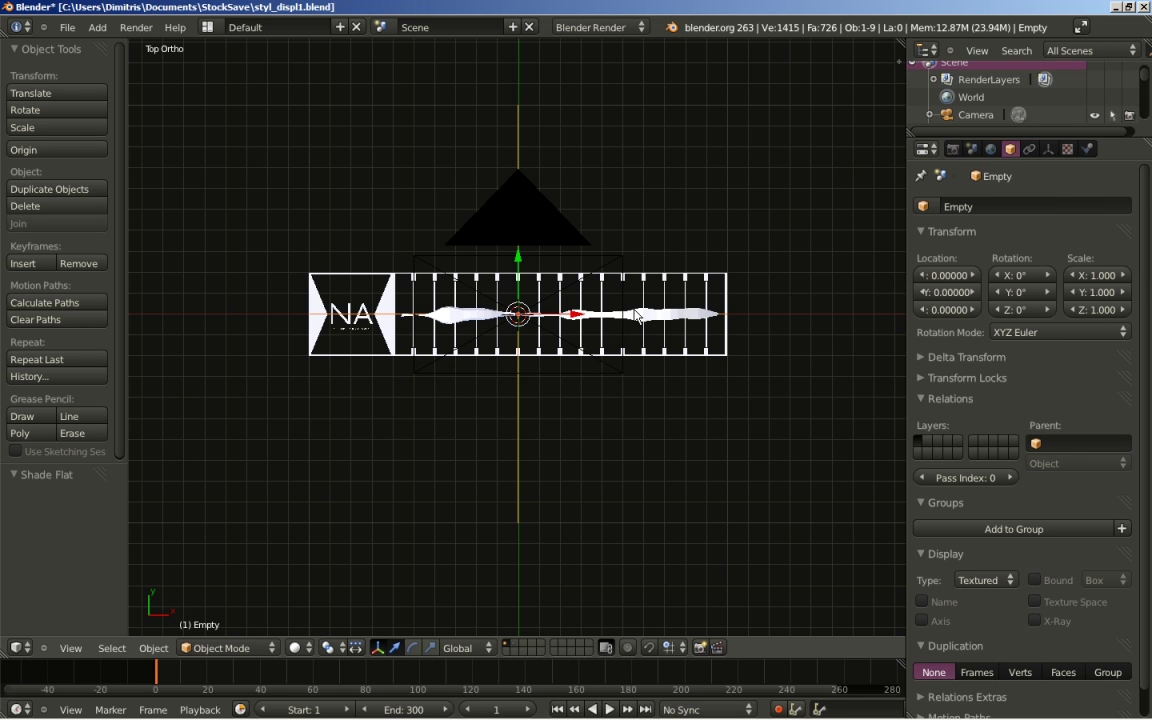
pyautogui.press('i')
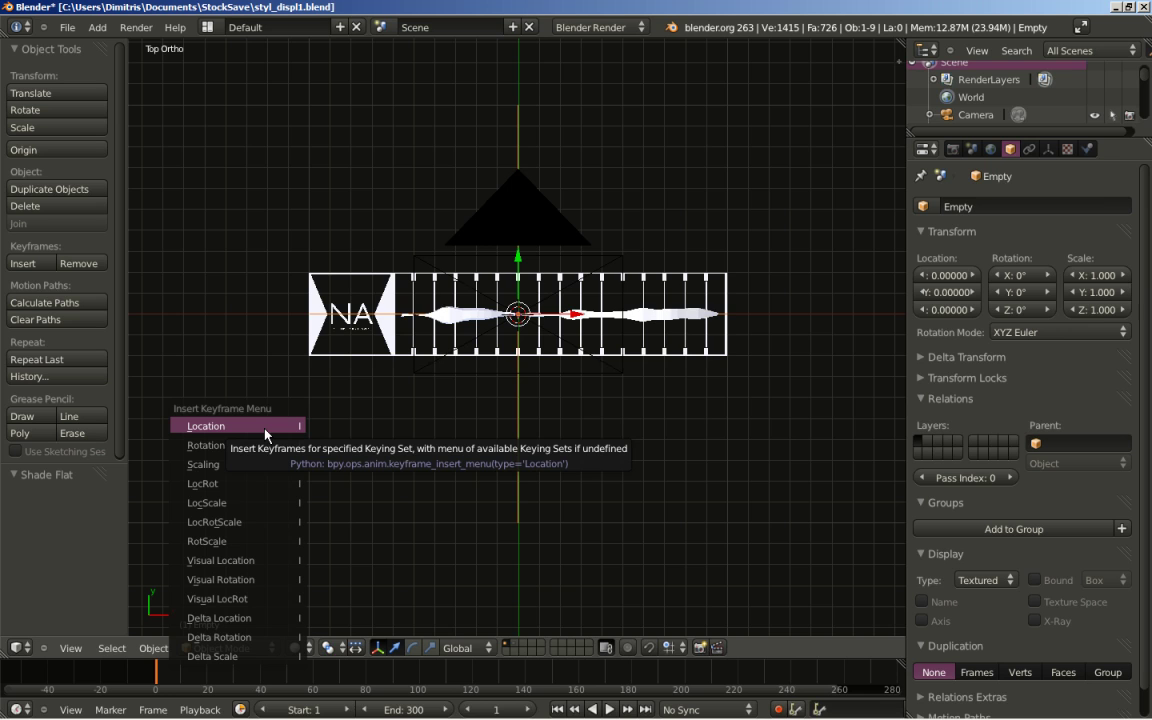
pyautogui.click(266, 435)
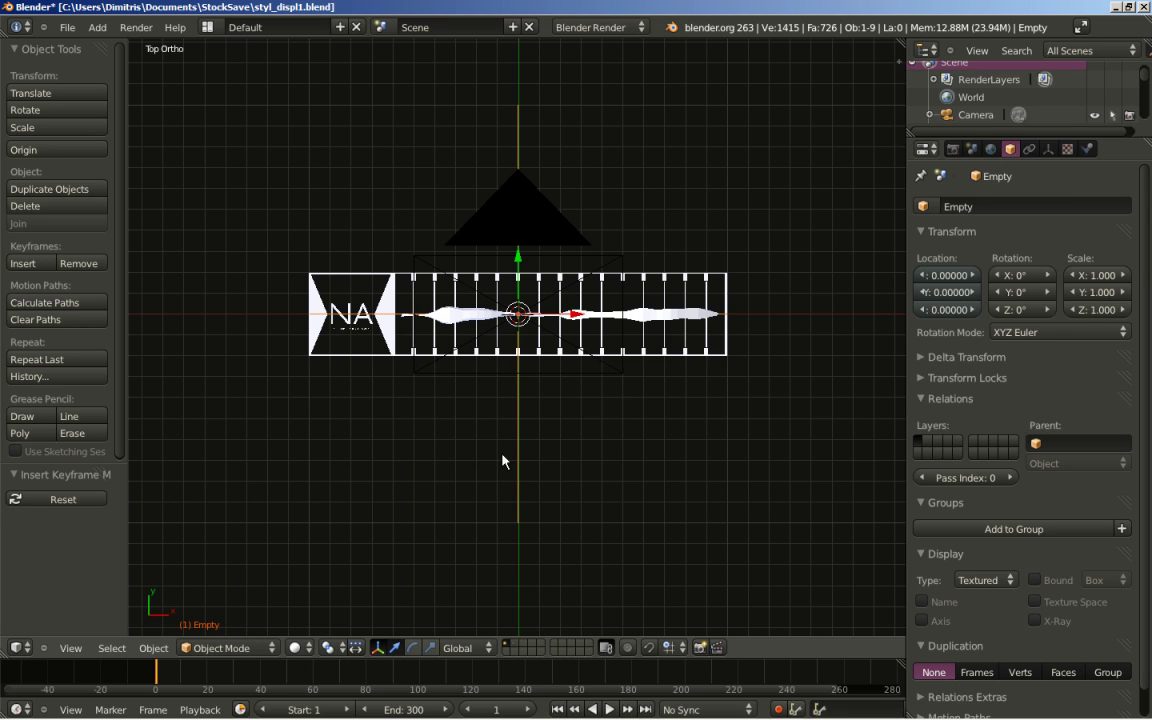
# At frame 300, move the Empty 1 unit along the Y axis and insert a Location keyframe.
pyautogui.click(646, 709)
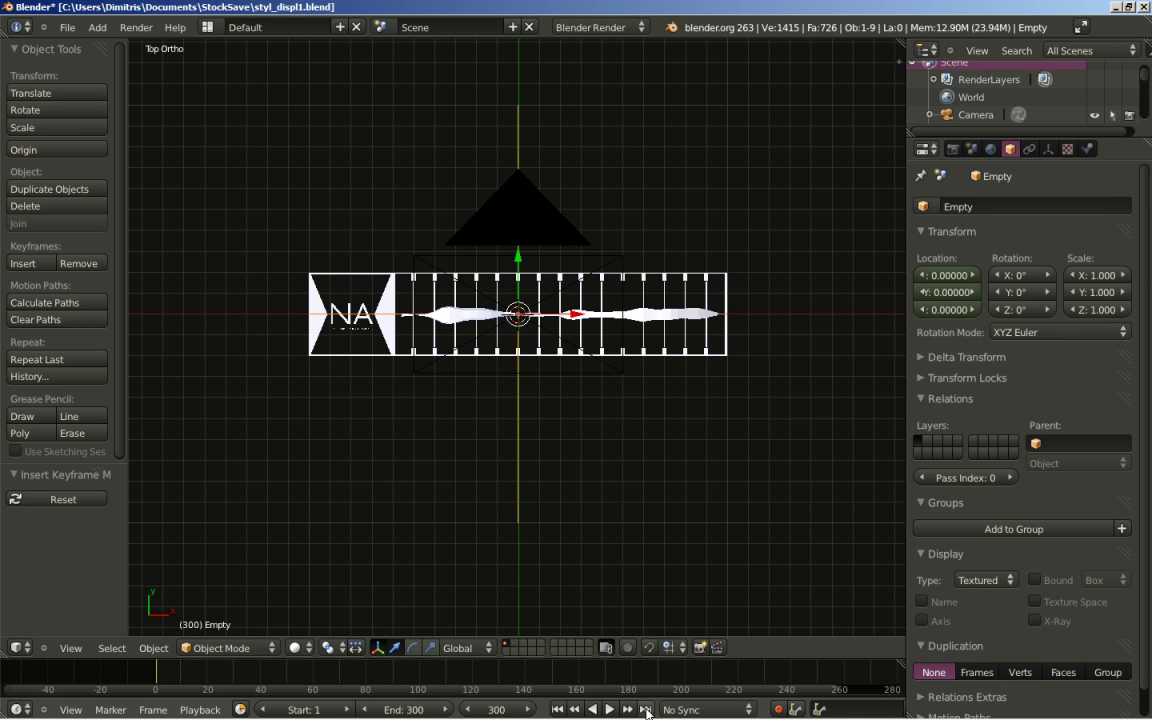
pyautogui.keyDown('shift'); pyautogui.scroll(4, 604, 624); pyautogui.keyUp('shift')
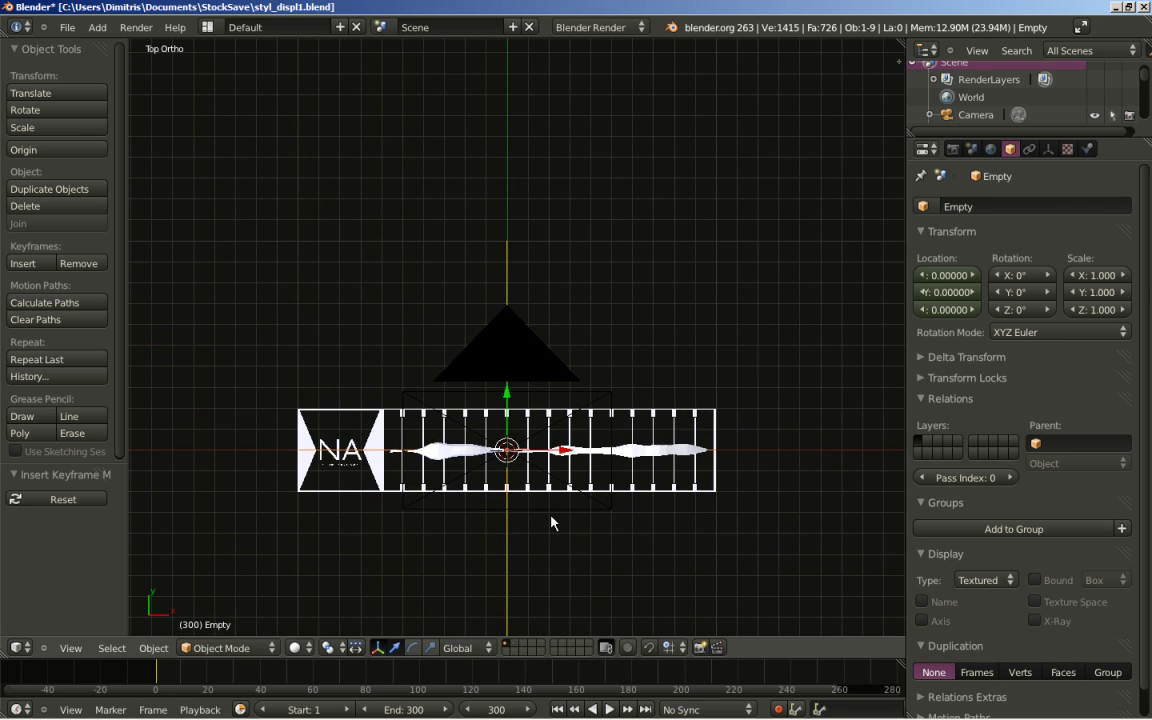
pyautogui.press('g')
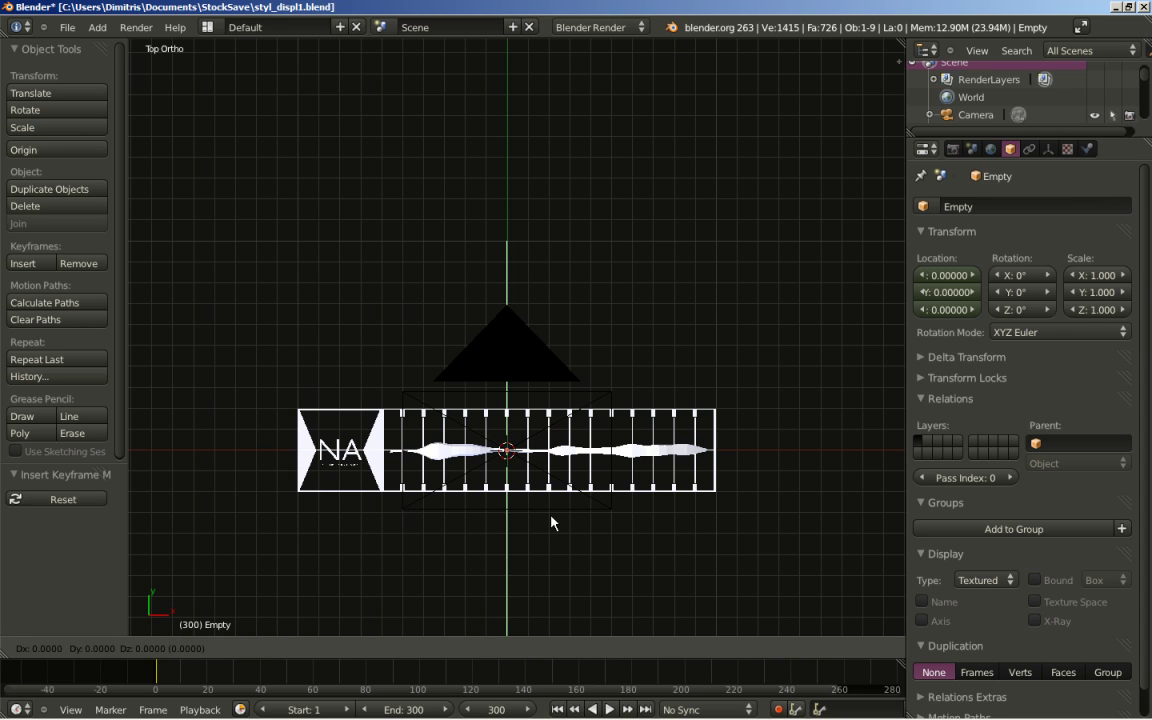
pyautogui.press('y')
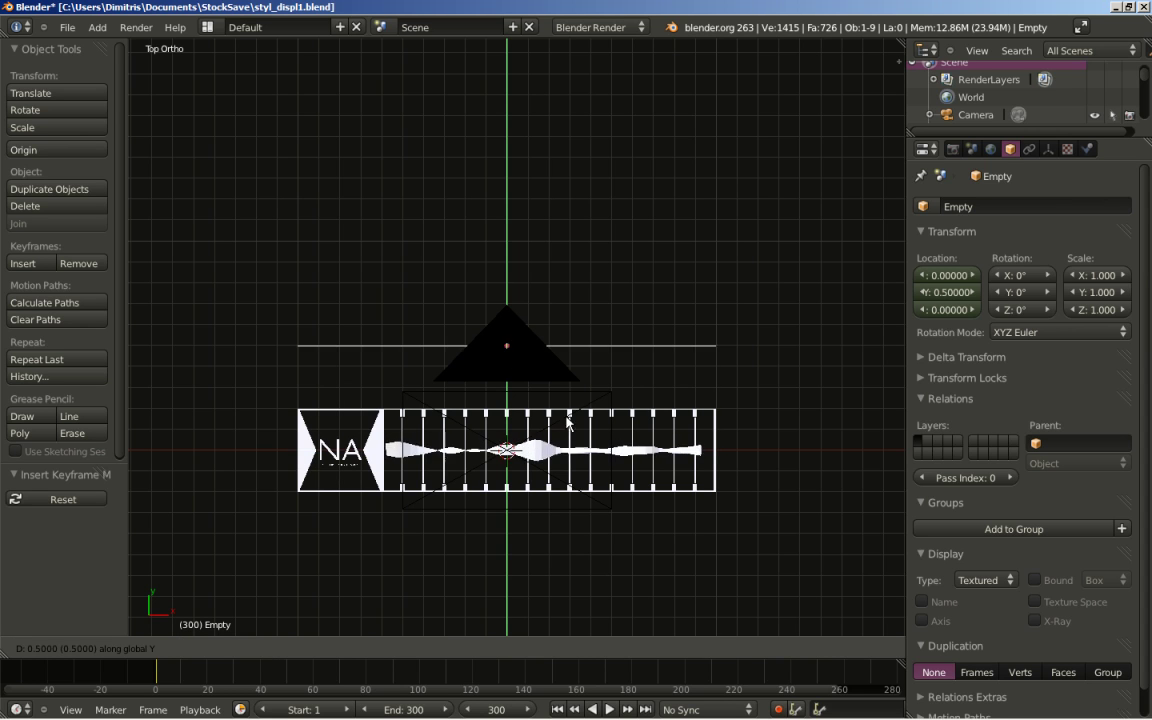
pyautogui.click(576, 315)
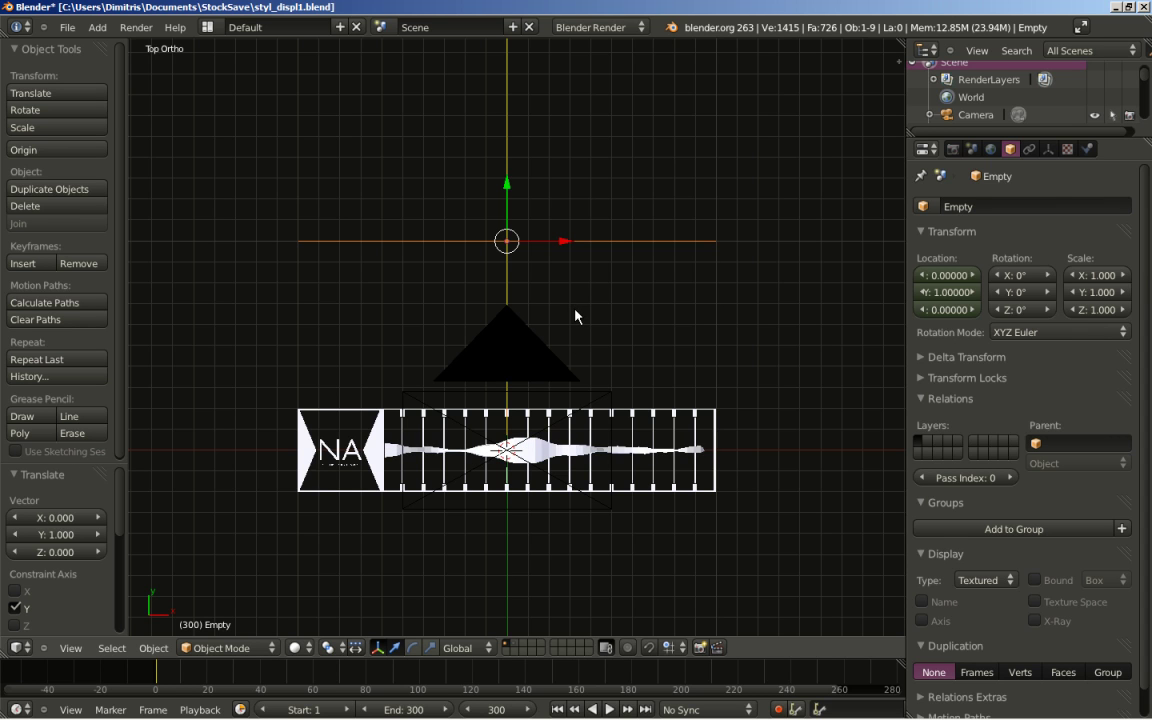
pyautogui.press('i')
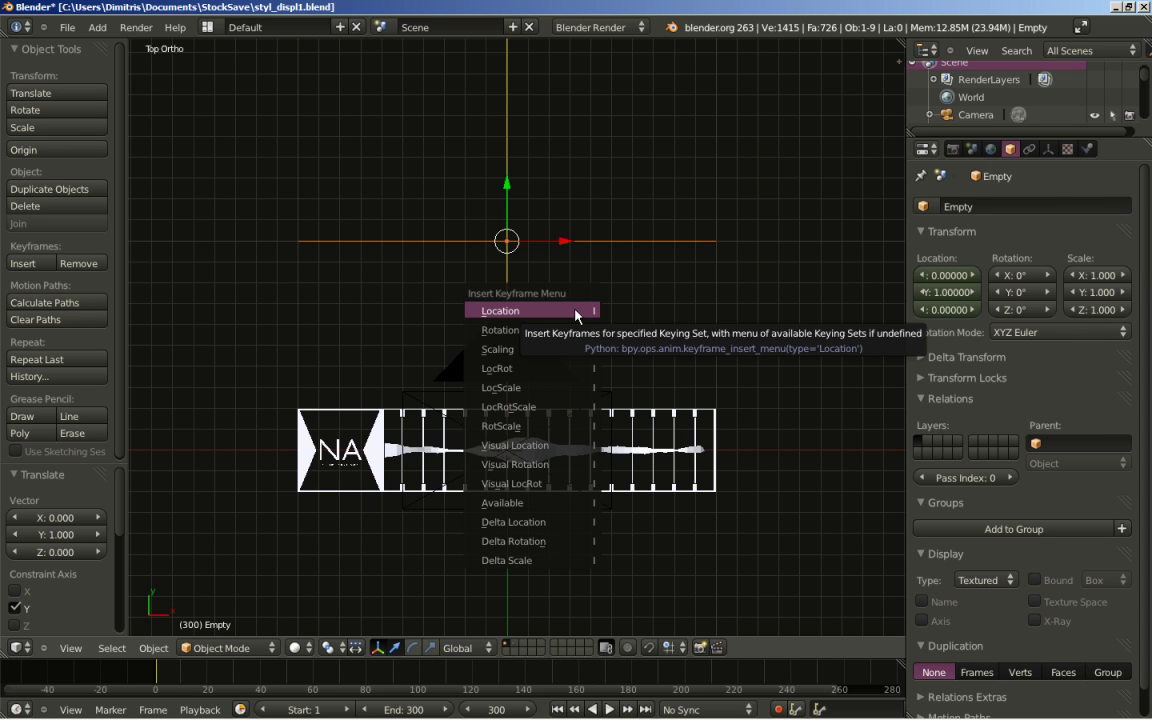
pyautogui.click(576, 316)
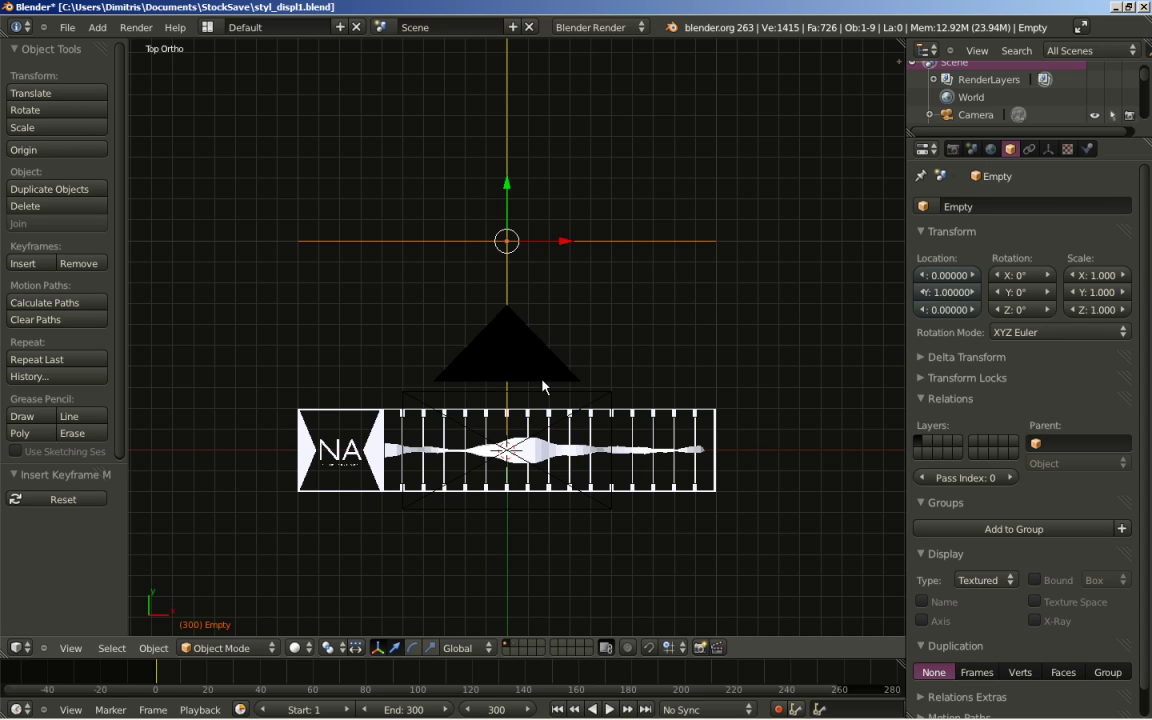
# Play the waveform animation from frame 1 through the camera view, then stop playback.
pyautogui.press('KP_0')
pyautogui.scroll(4, 523, 409)
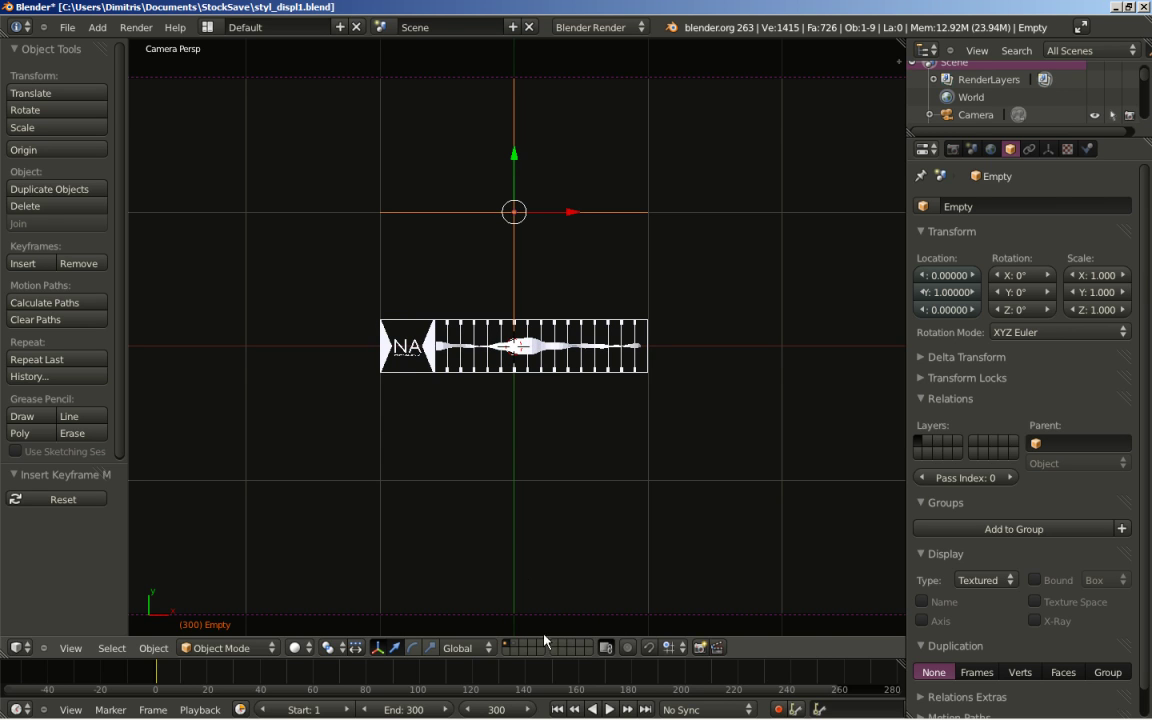
pyautogui.hotkey('shift', 'Left')
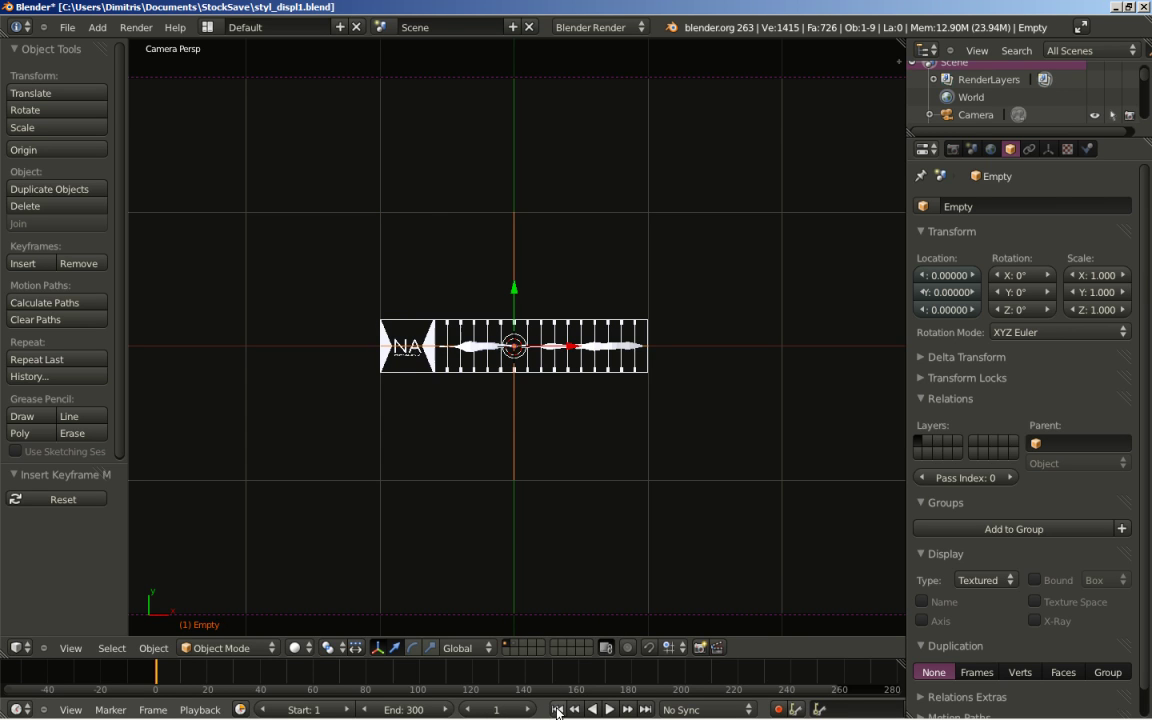
pyautogui.click(609, 710)
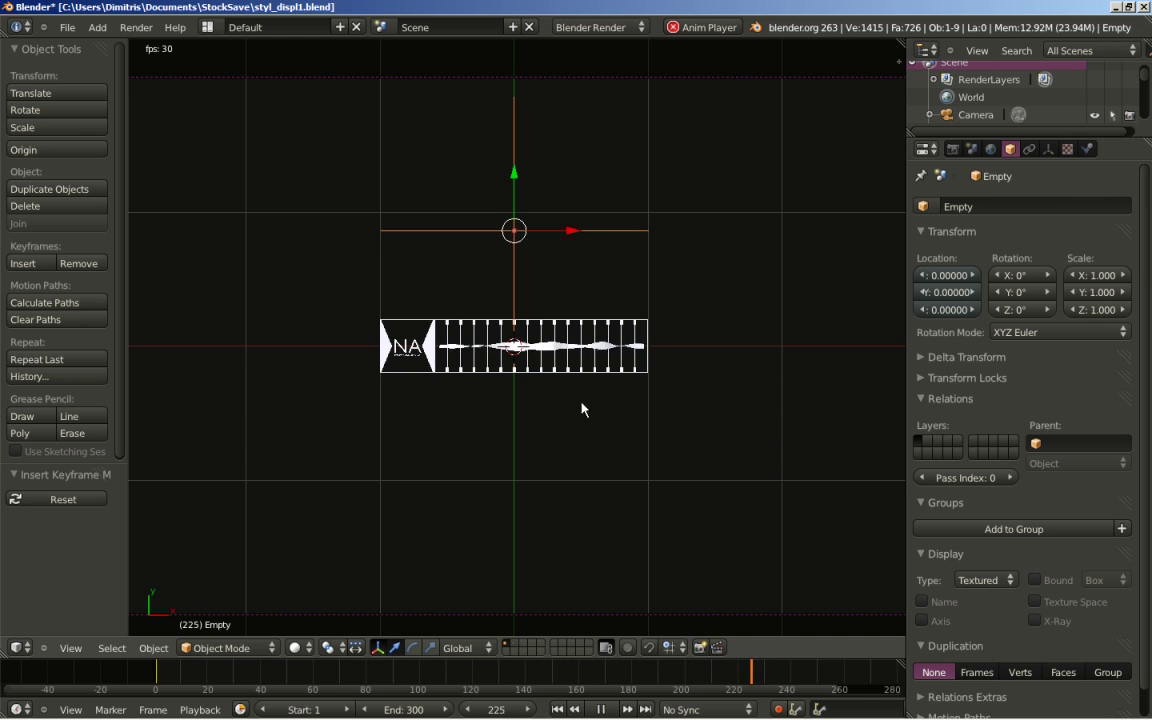
pyautogui.click(600, 710)
# Parent the displaced waveform bar to the frame object.
pyautogui.moveTo(535, 437); pyautogui.dragTo(478, 445, button='middle')
pyautogui.scroll(3, 475, 444)
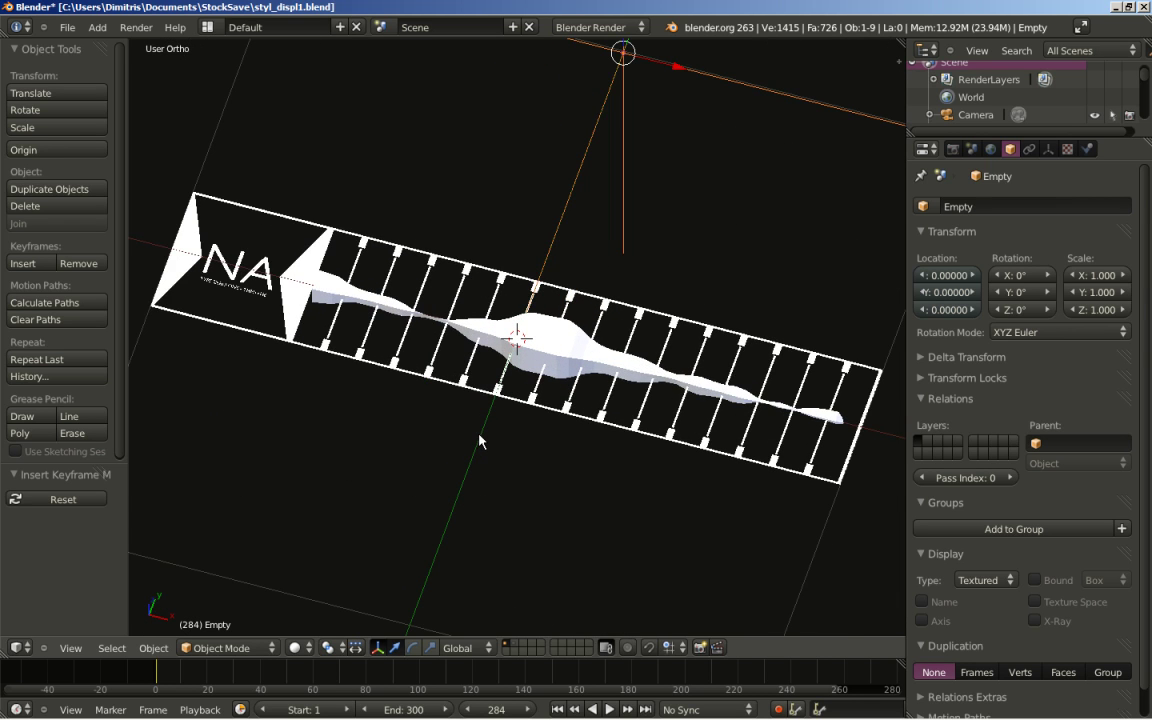
pyautogui.scroll(1, 455, 385)
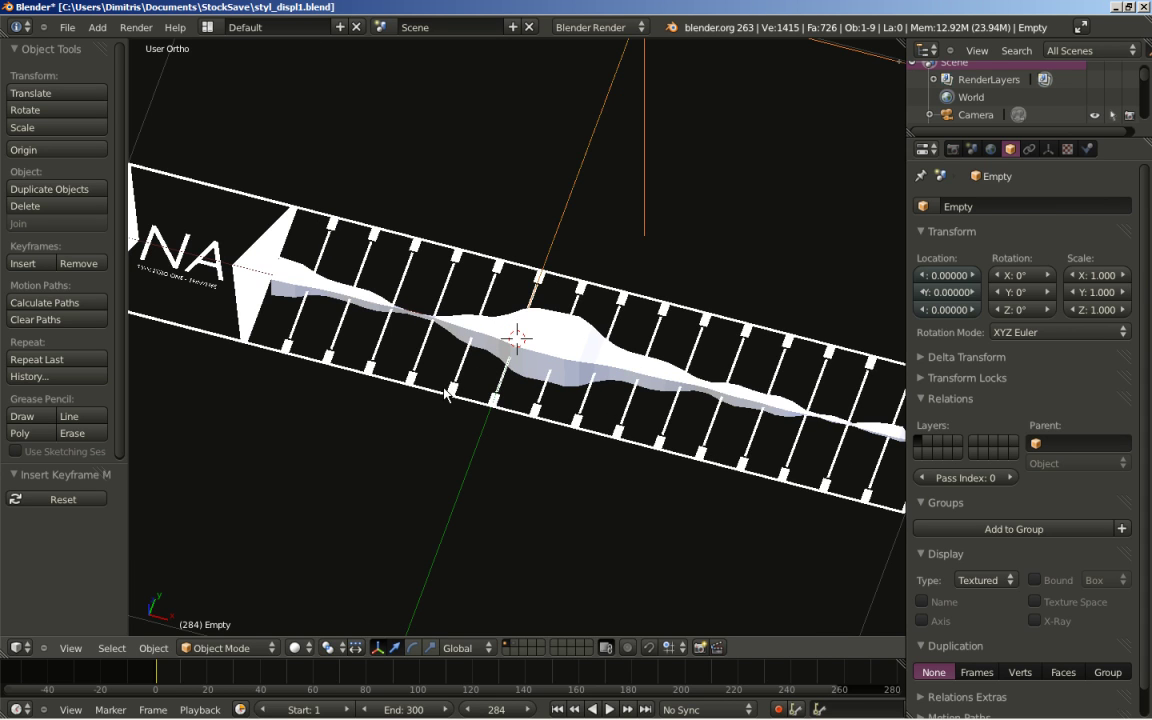
pyautogui.rightClick(500, 324)
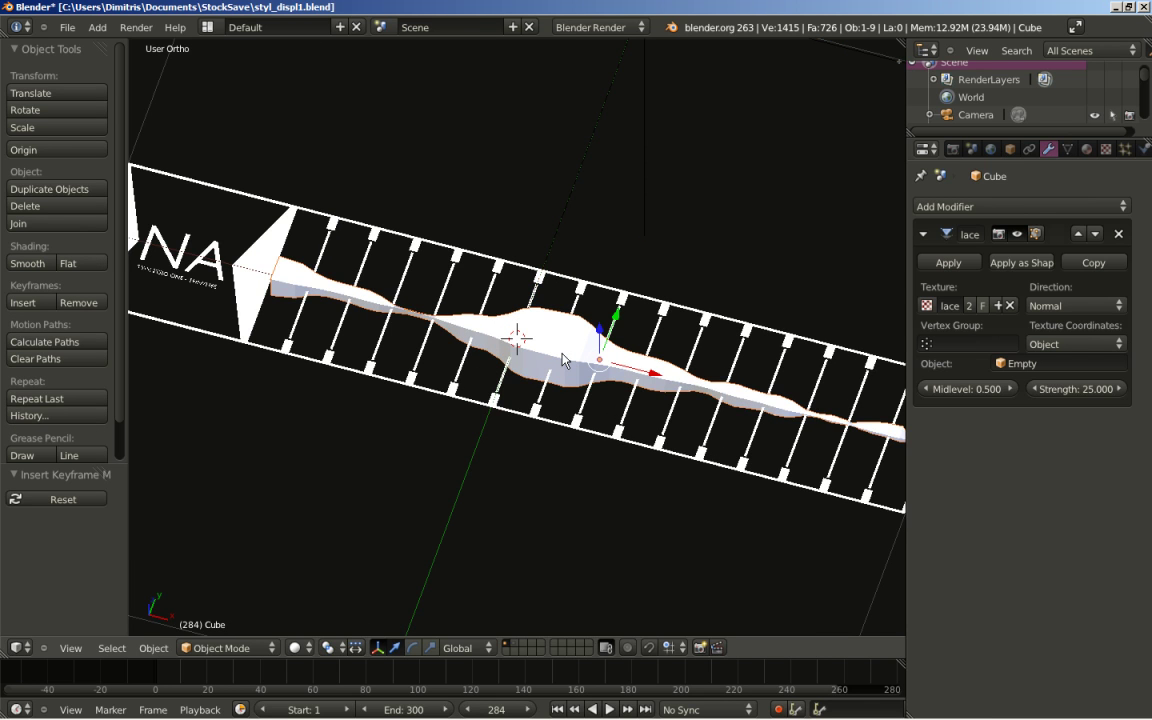
pyautogui.rightClick(237, 195)
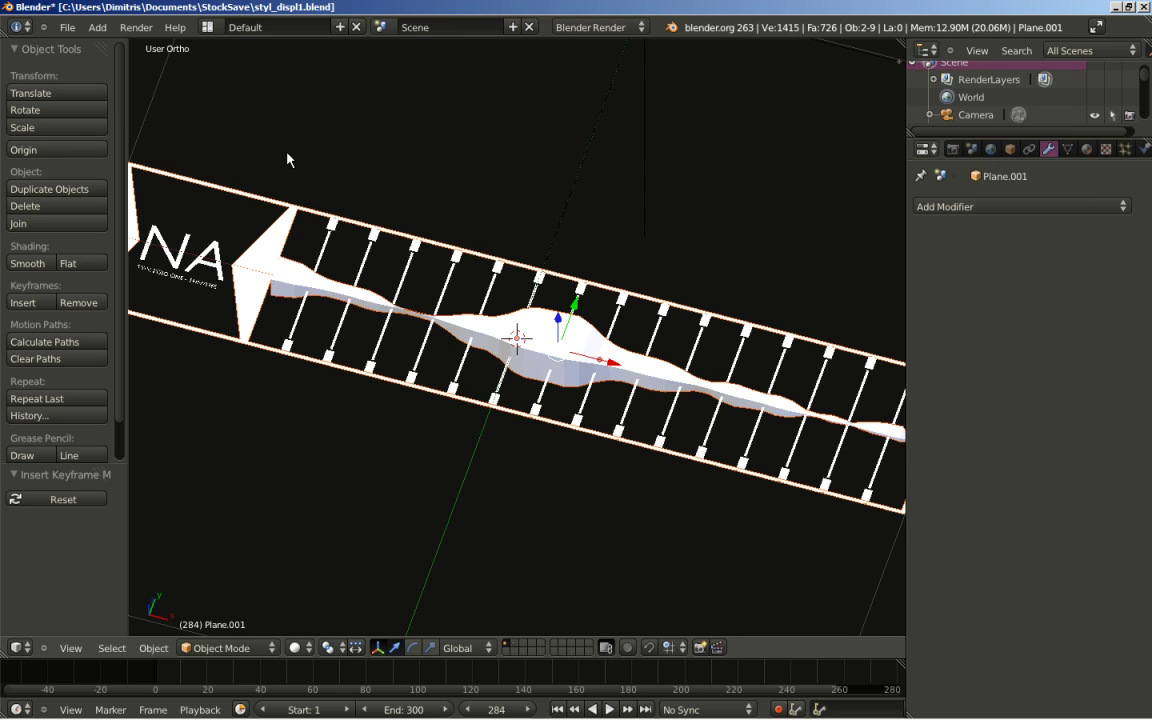
pyautogui.hotkey('ctrl', 'p')
pyautogui.click(287, 158)
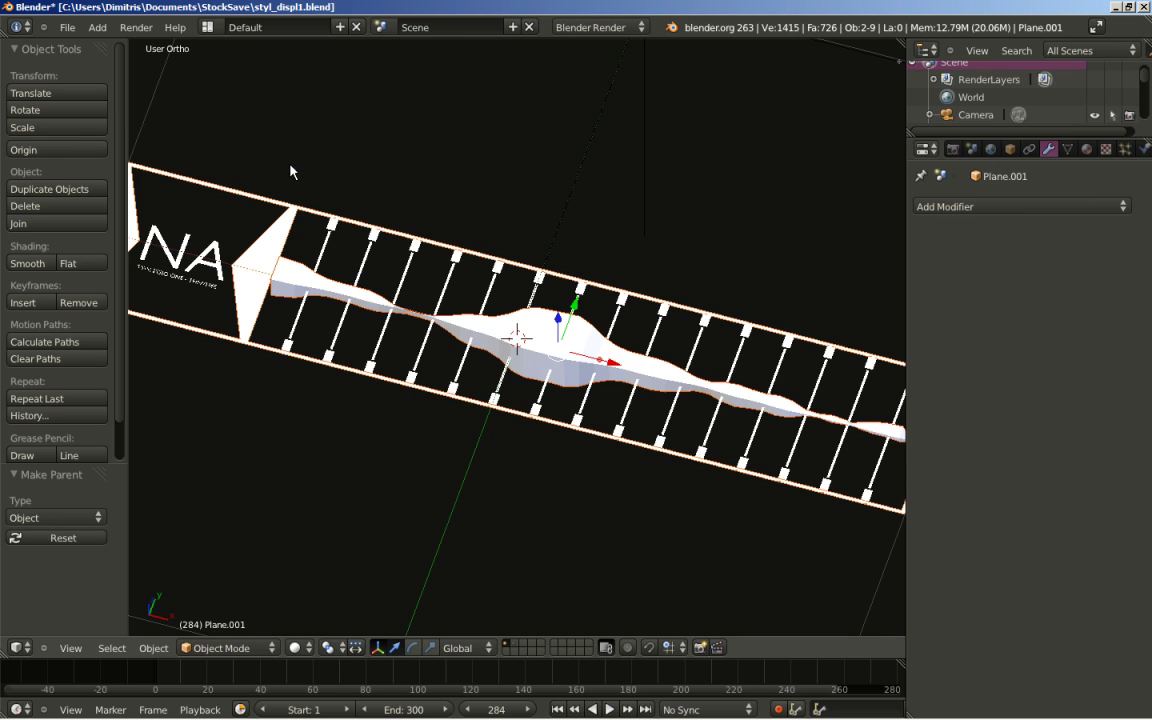
# Parent the NA text and the small label beneath it to the frame object.
pyautogui.rightClick(200, 244)
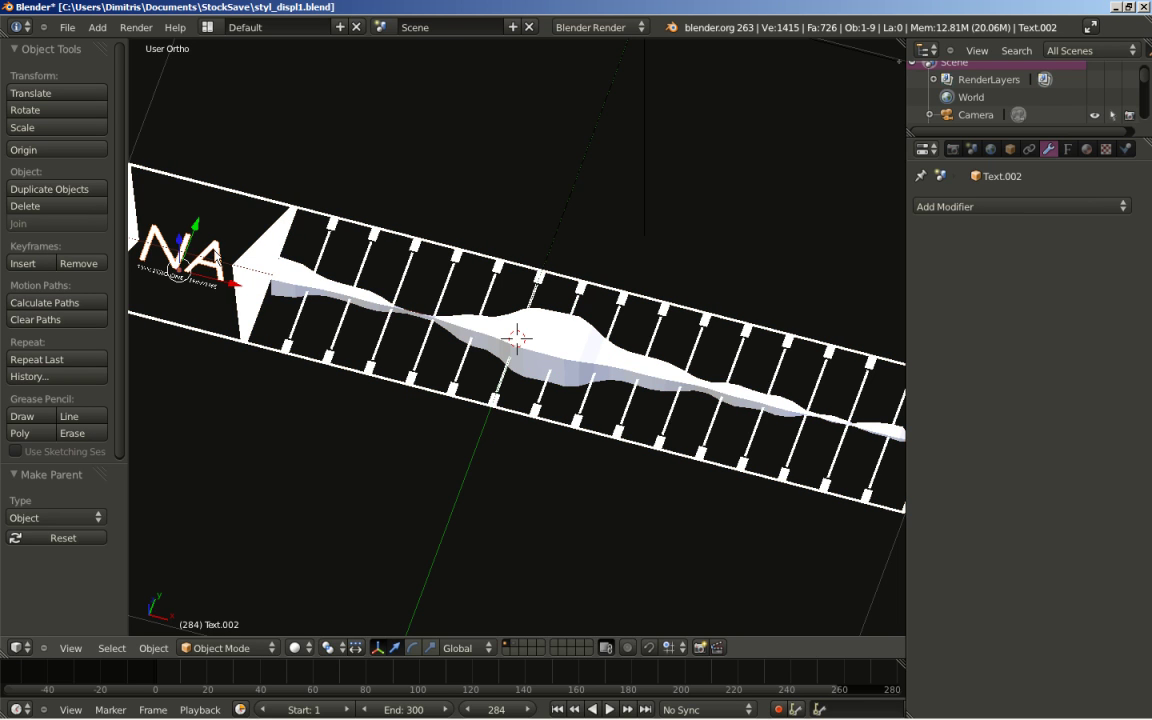
pyautogui.rightClick(245, 197)
pyautogui.hotkey('ctrl', 'p')
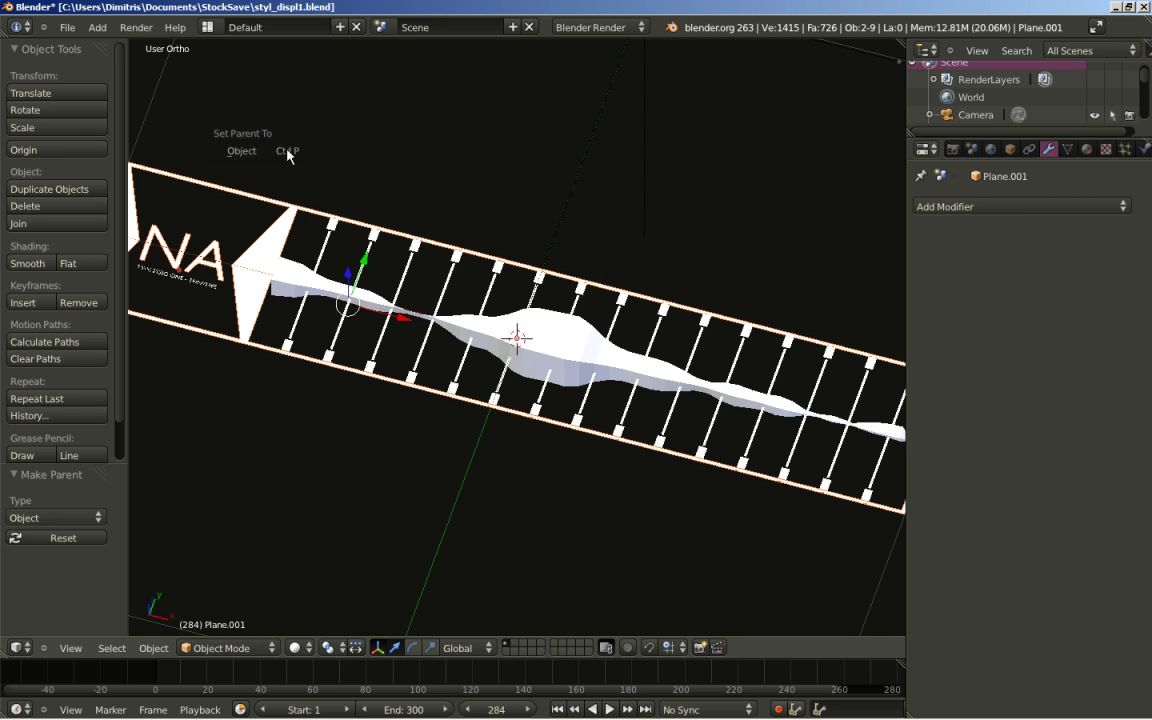
pyautogui.click(287, 156)
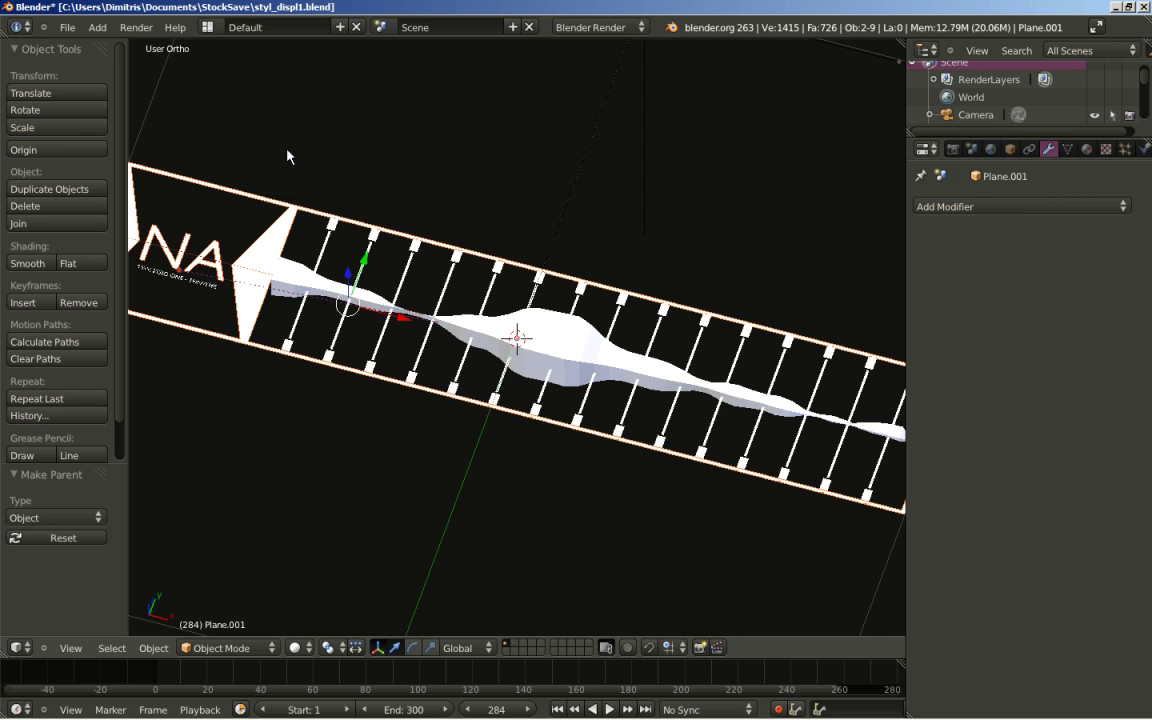
pyautogui.rightClick(207, 289)
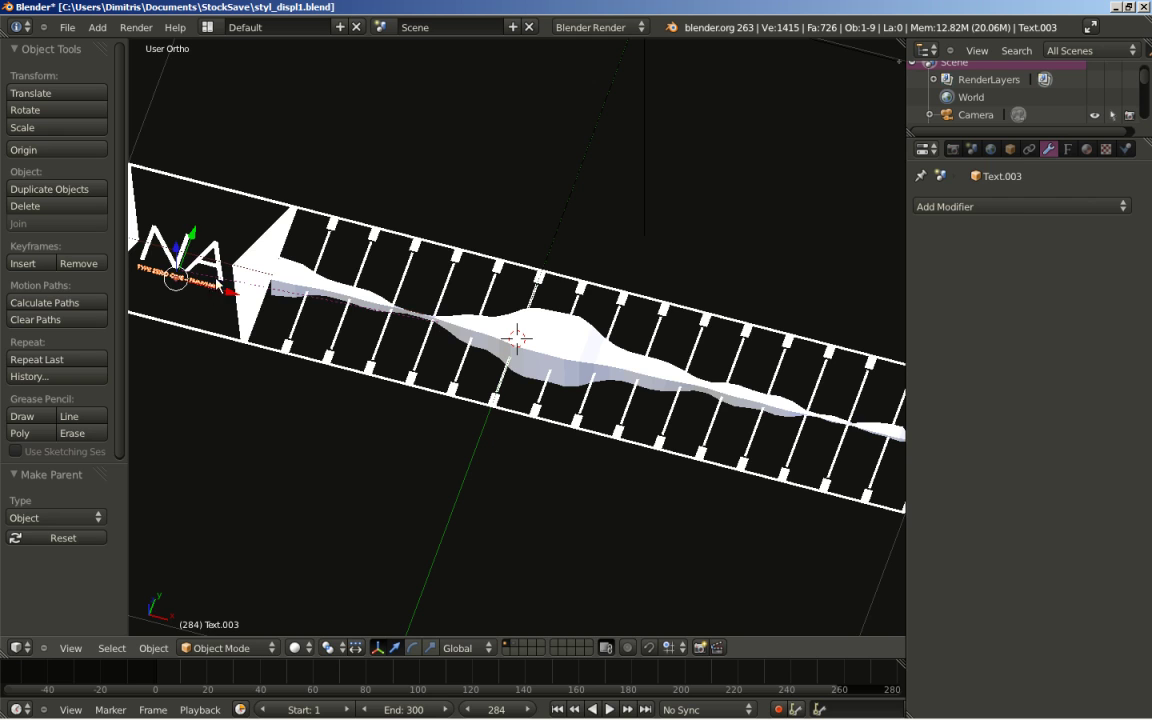
pyautogui.rightClick(237, 194)
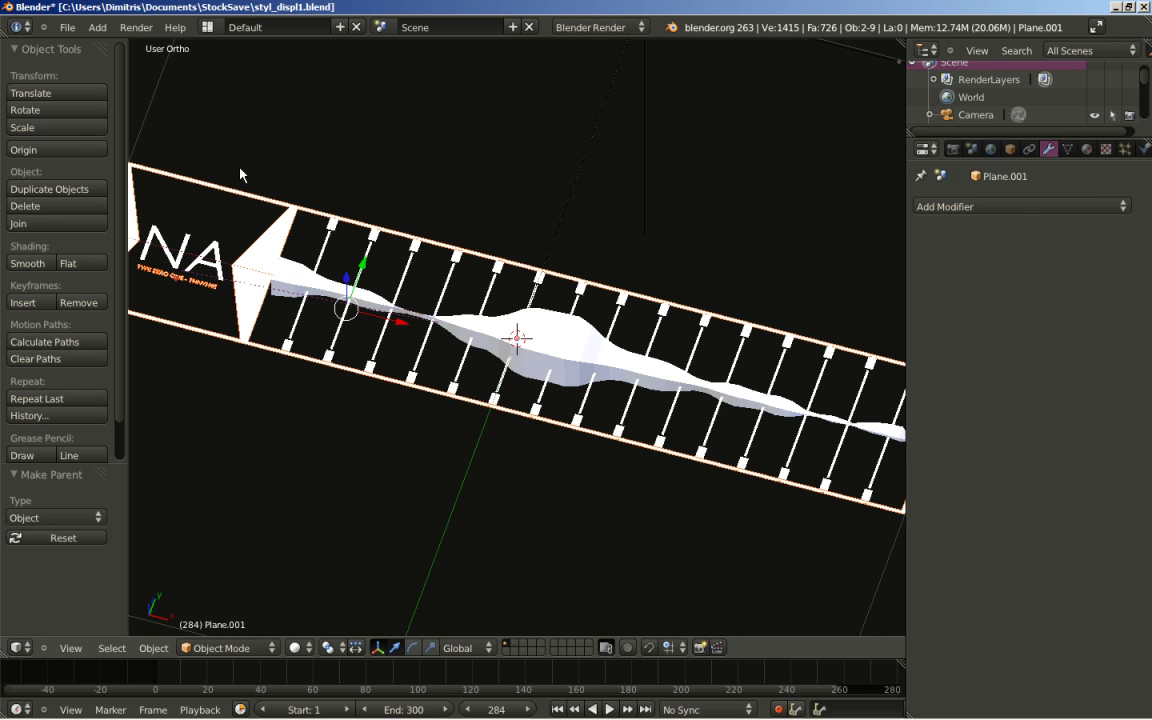
pyautogui.hotkey('ctrl', 'p')
pyautogui.click(240, 175)
# Parent the arrayed divider lines to the frame object.
pyautogui.scroll(-3, 258, 240)
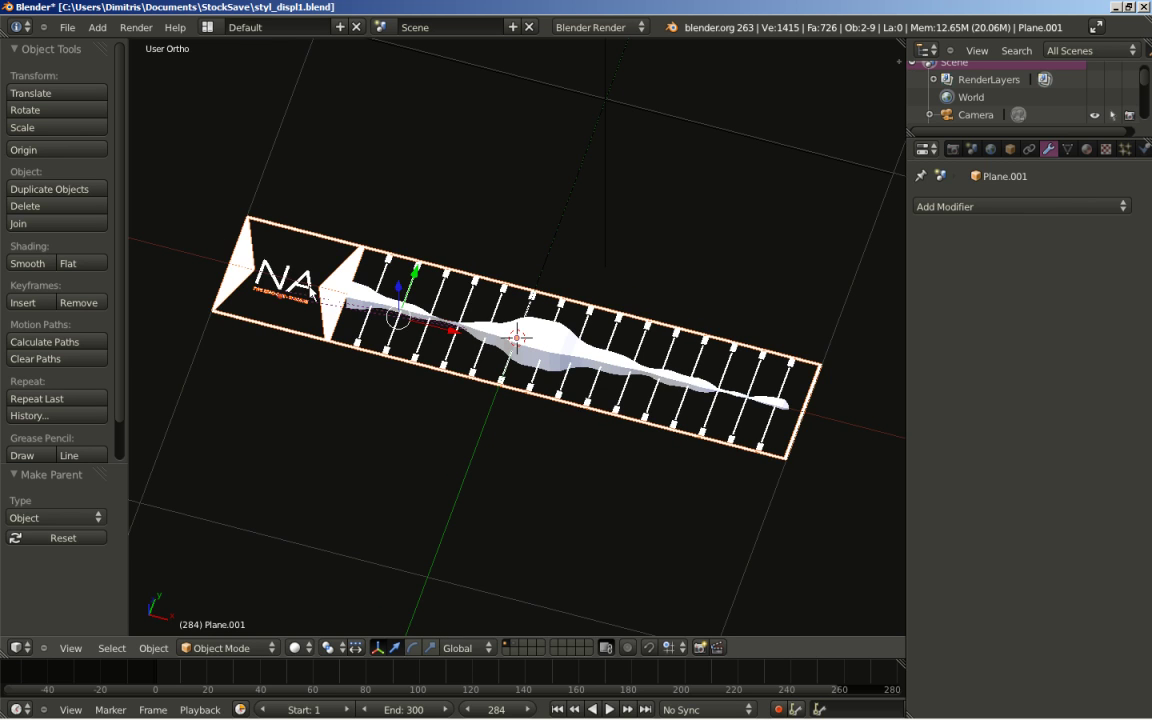
pyautogui.rightClick(383, 263)
pyautogui.scroll(3, 390, 280)
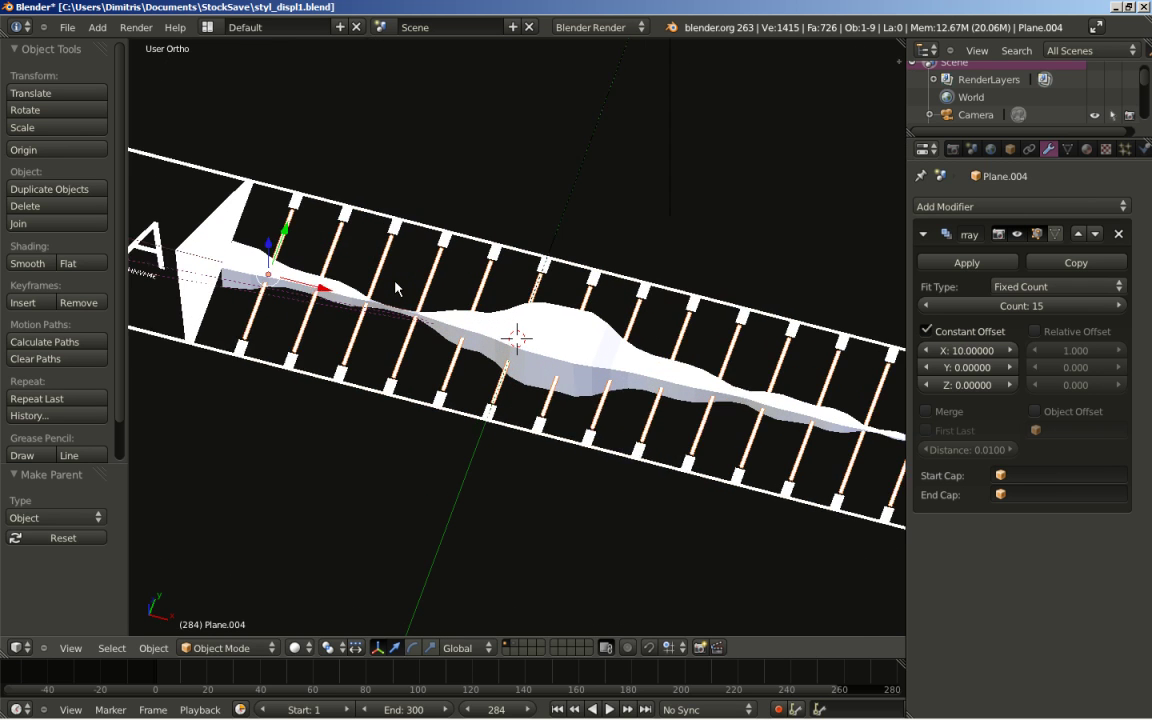
pyautogui.scroll(1, 395, 288)
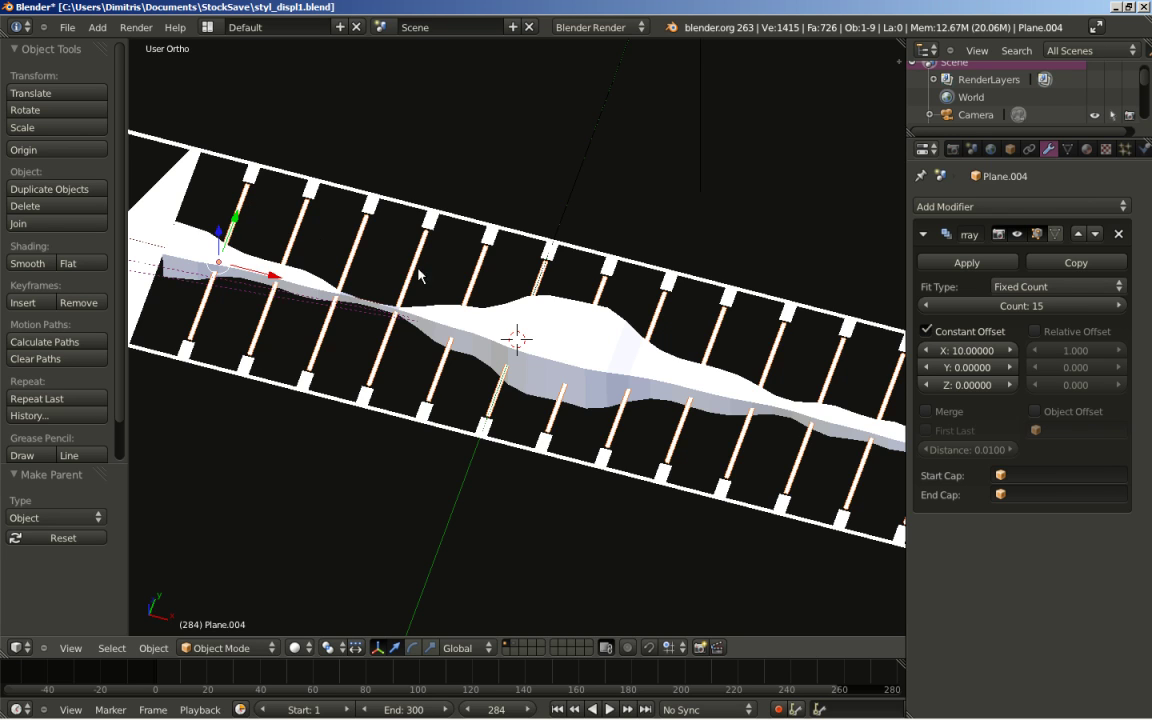
pyautogui.keyDown('shift'); pyautogui.rightClick(221, 166); pyautogui.keyUp('shift')
pyautogui.hotkey('ctrl', 'p')
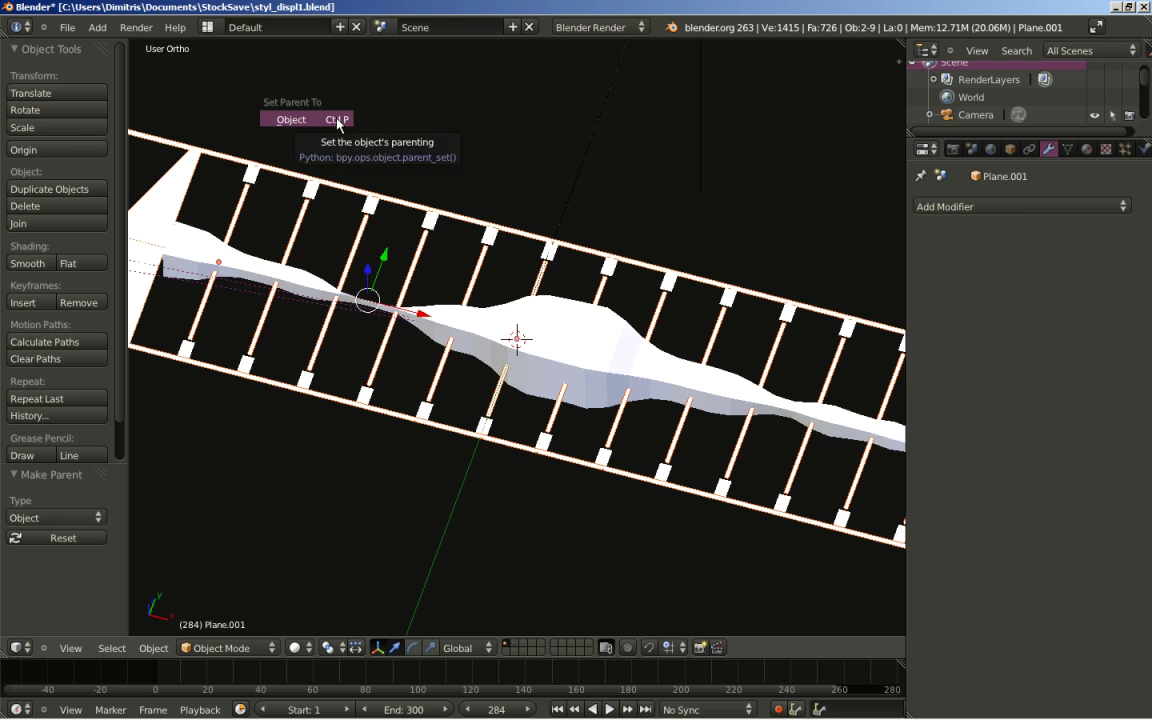
pyautogui.click(337, 123)
# Parent the upper row of tick marks to the frame object.
pyautogui.rightClick(249, 180)
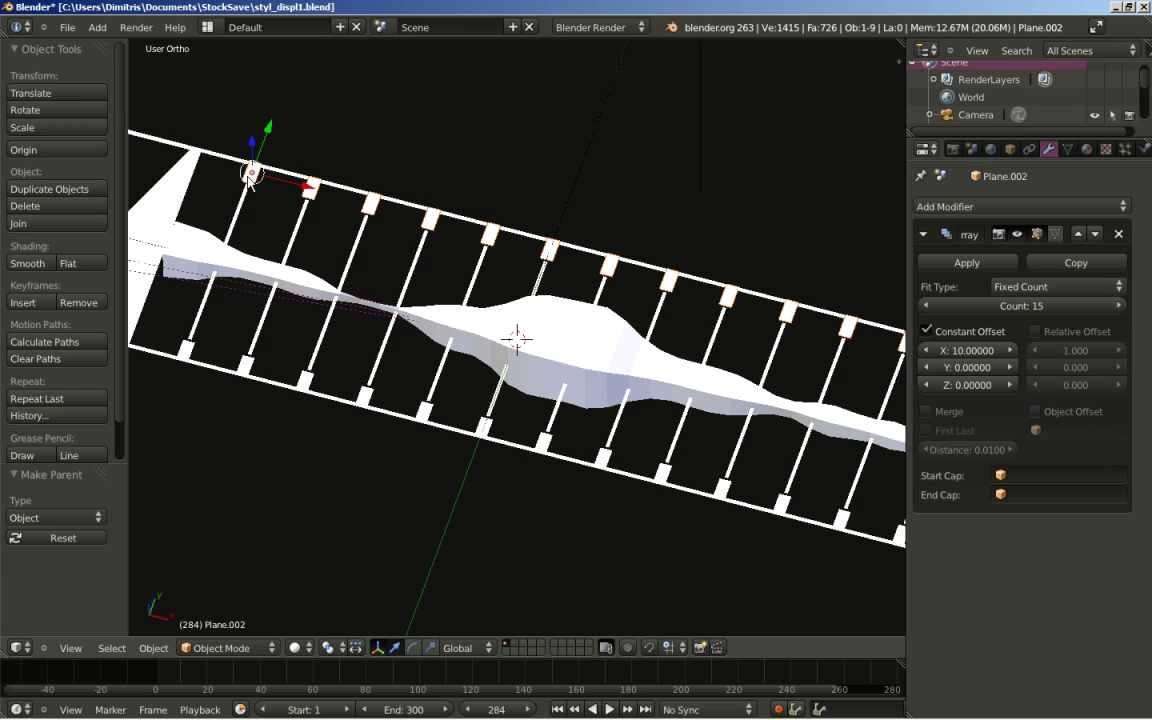
pyautogui.keyDown('shift'); pyautogui.rightClick(216, 160); pyautogui.keyUp('shift')
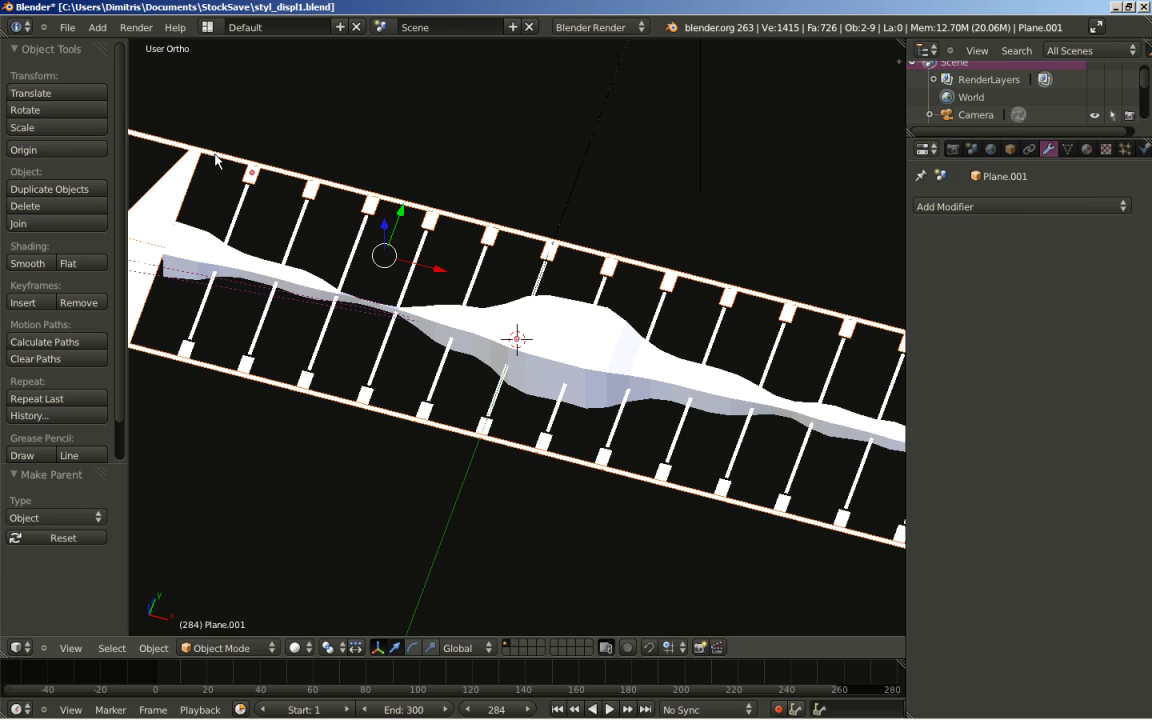
pyautogui.hotkey('ctrl', 'p')
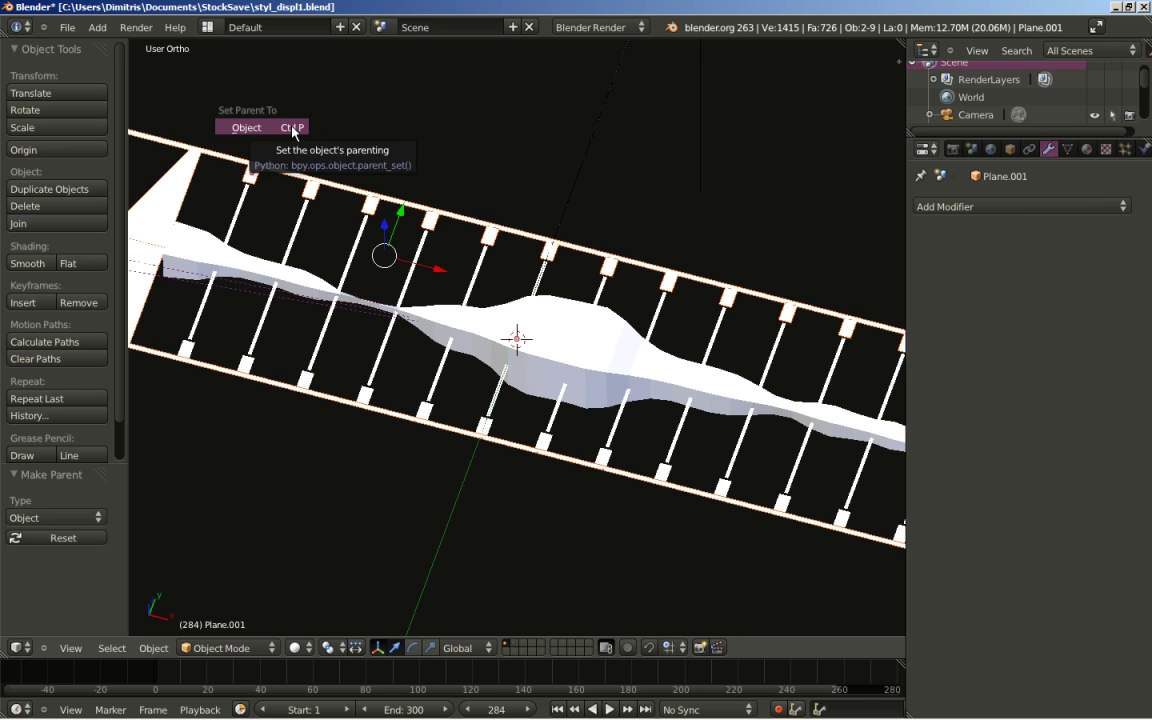
pyautogui.click(293, 132)
# Parent the lower row of tick marks to the frame object.
pyautogui.rightClick(178, 318)
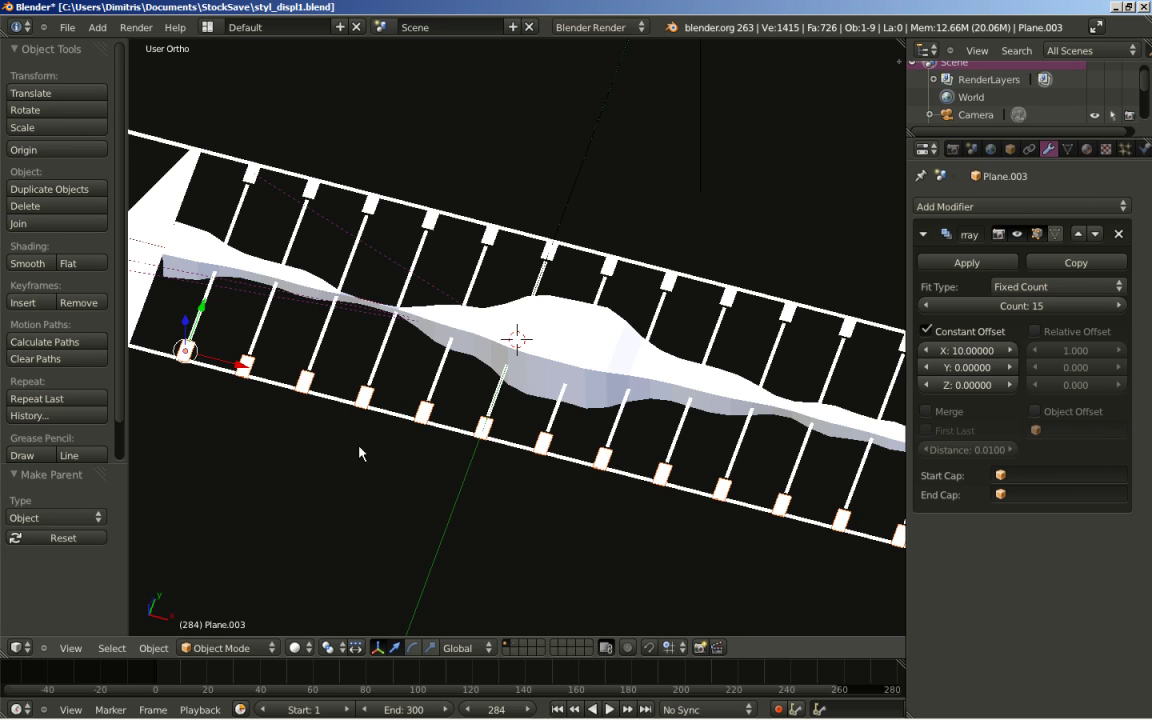
pyautogui.rightClick(301, 364)
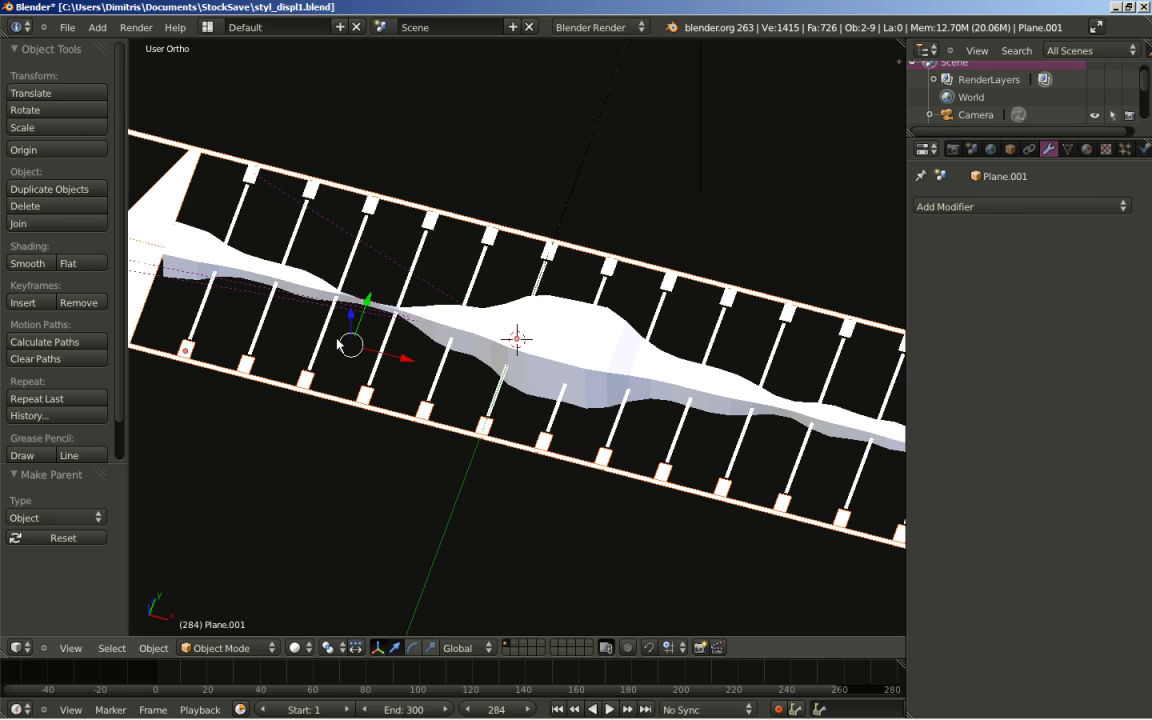
pyautogui.hotkey('ctrl', 'p')
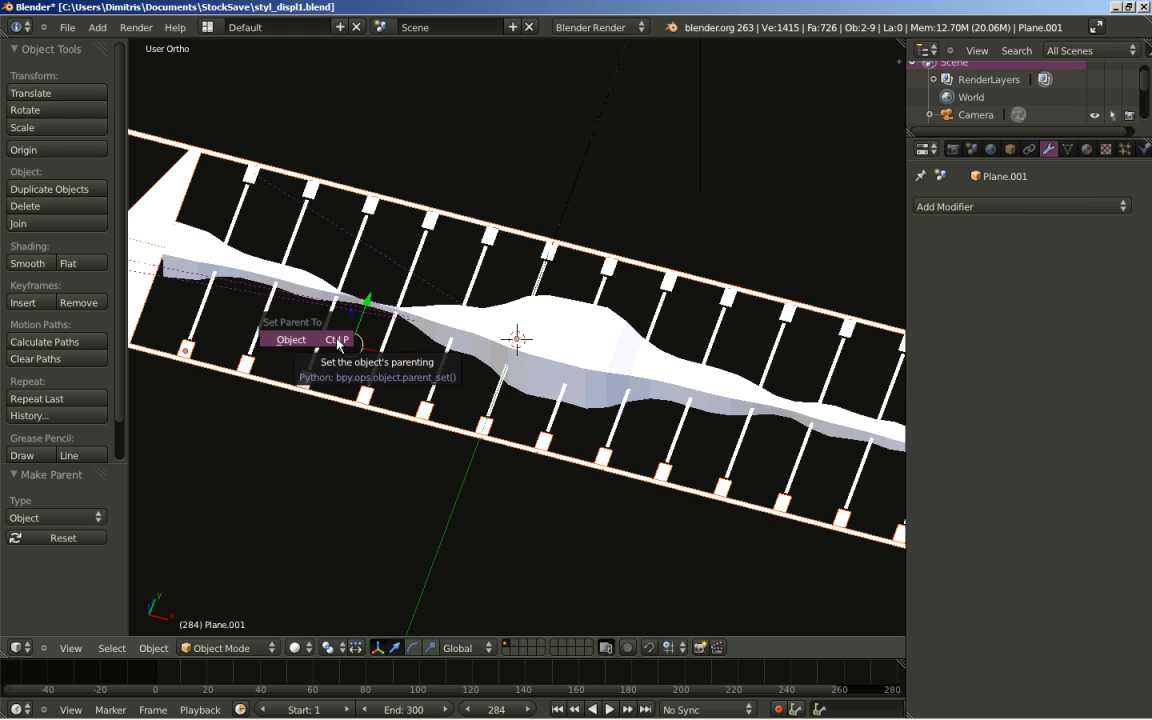
pyautogui.click(346, 338)
# Select only the frame object and try moving it along the global X axis to test the parenting.
pyautogui.scroll(-3, 380, 393)
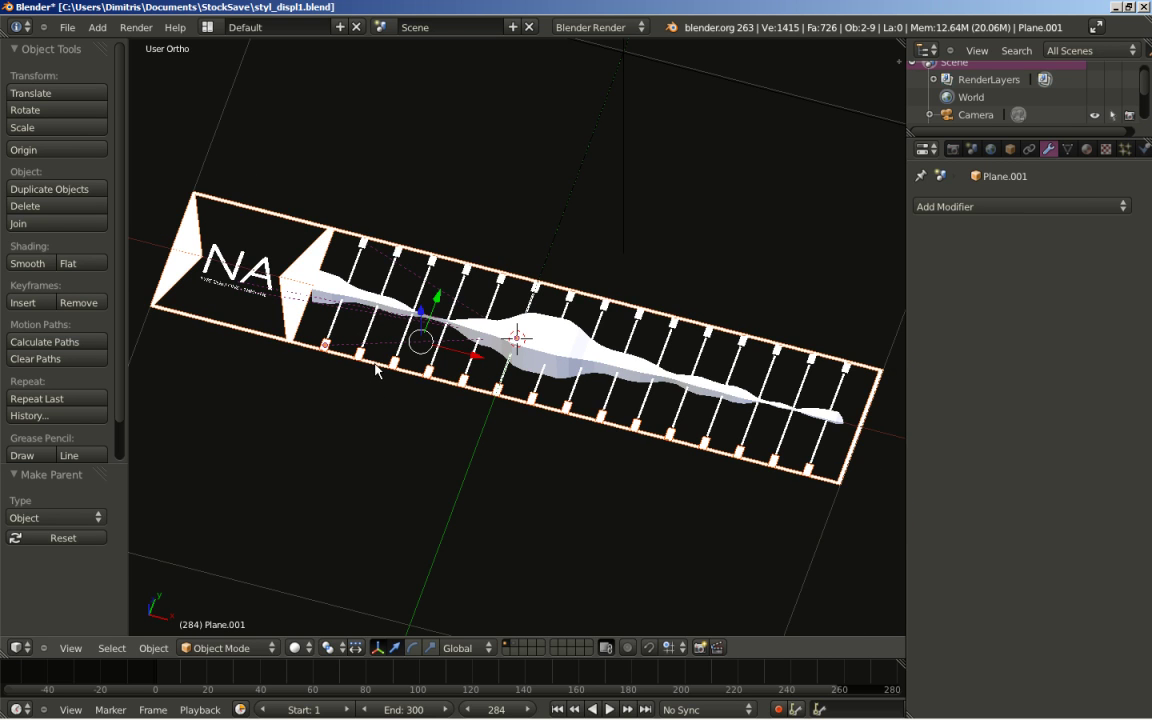
pyautogui.hotkey('shift', 'ctrl', 'alt', 'c')
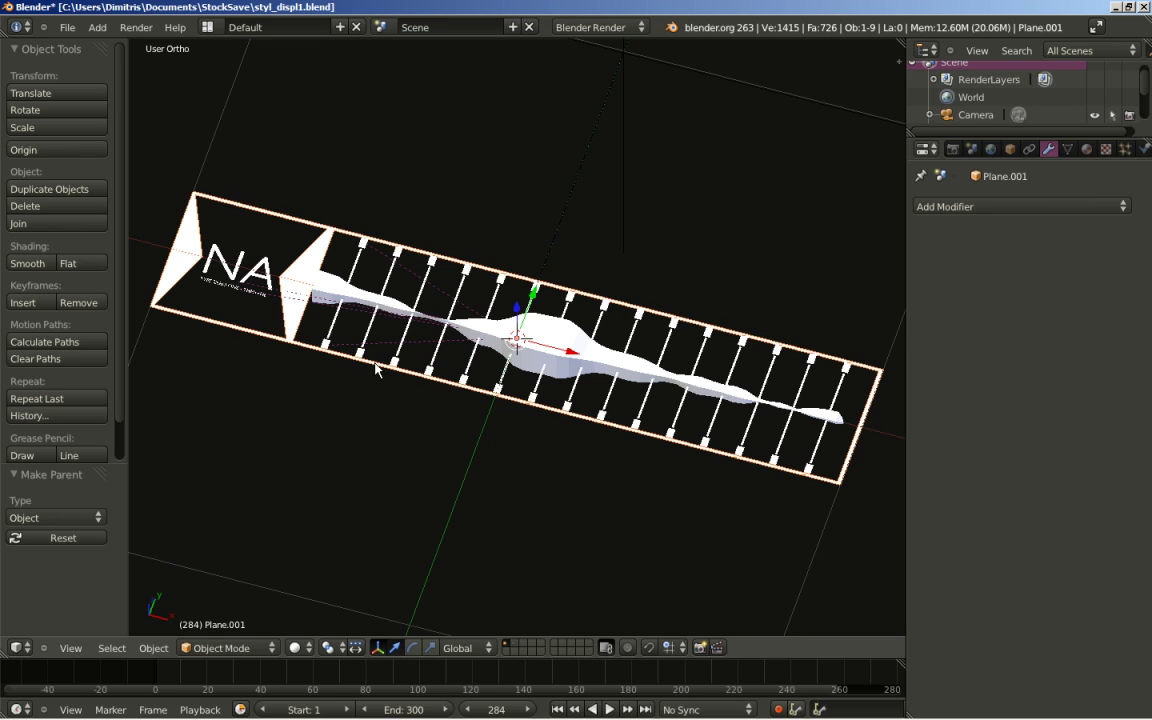
pyautogui.press('g')
pyautogui.press('x')
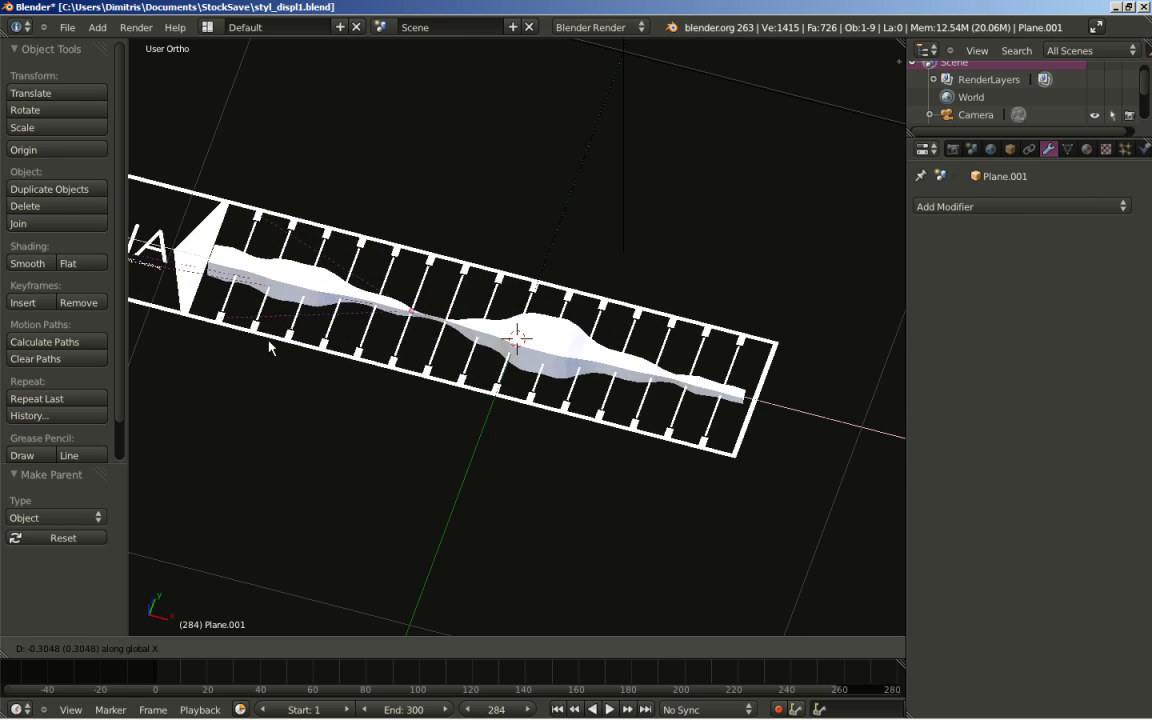
pyautogui.click(335, 358)
# Try moving the frame object along the global Y axis to test that its parts follow.
pyautogui.moveTo(335, 356); pyautogui.dragTo(456, 333, button='middle')
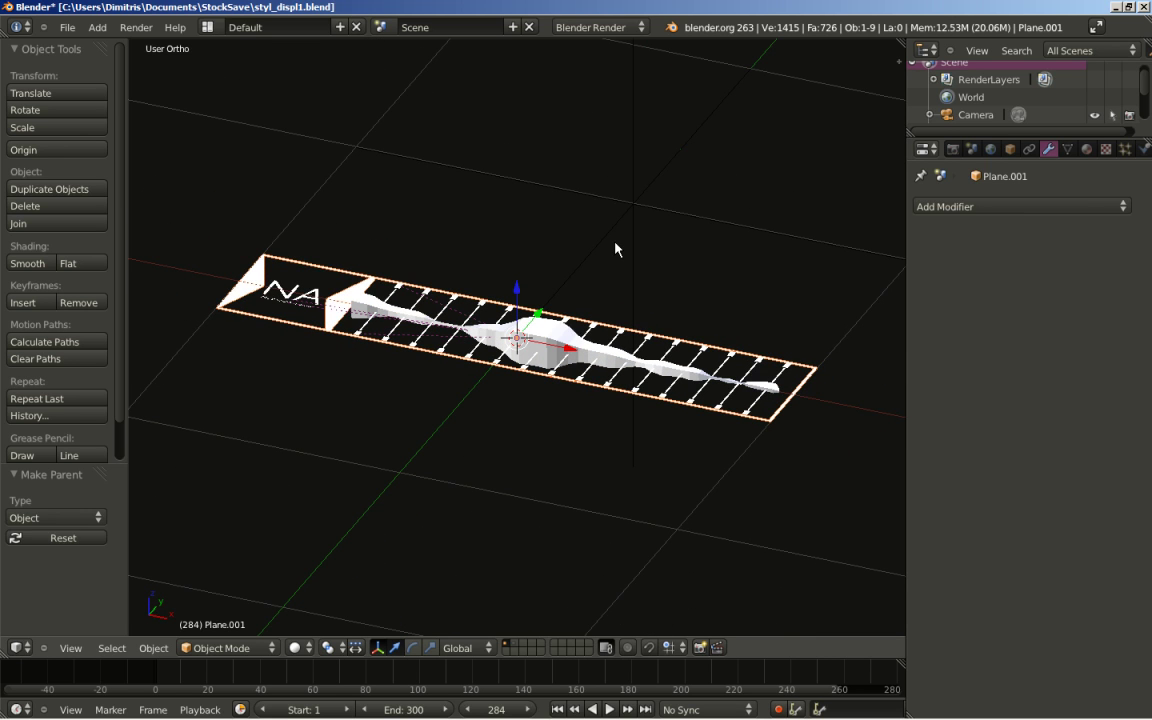
pyautogui.keyDown('shift'); pyautogui.moveTo(612, 262); pyautogui.dragTo(560, 404, button='middle'); pyautogui.keyUp('shift')
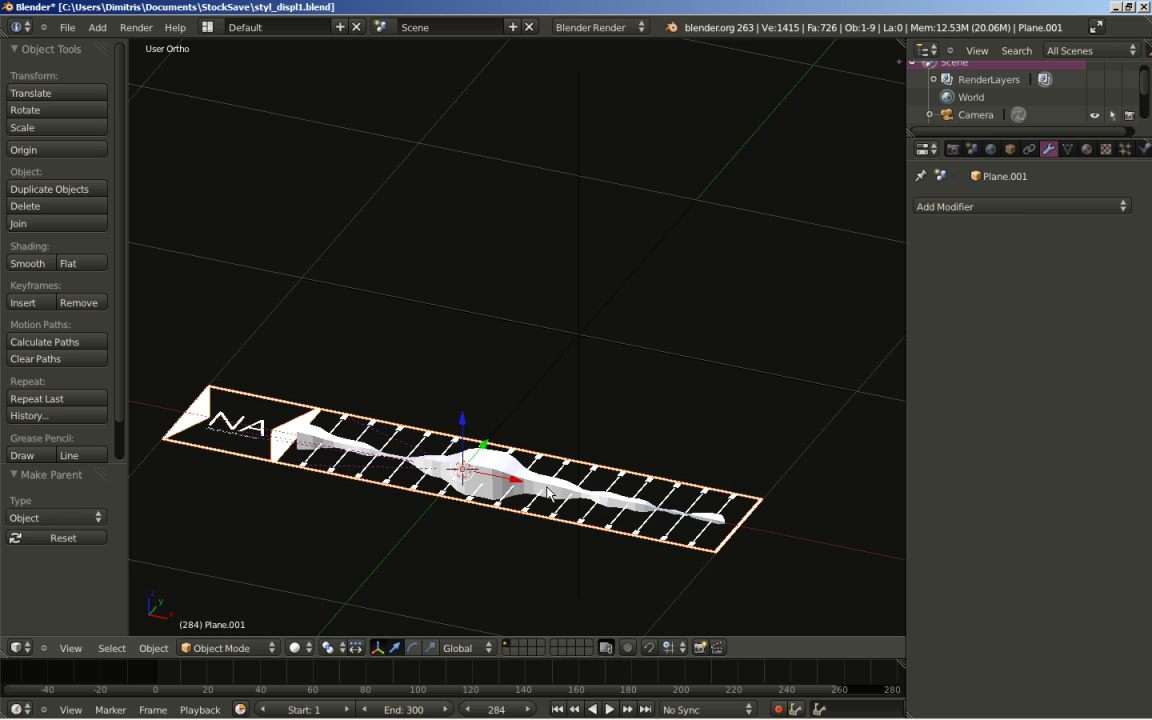
pyautogui.moveTo(470, 458); pyautogui.dragTo(412, 468, button='middle')
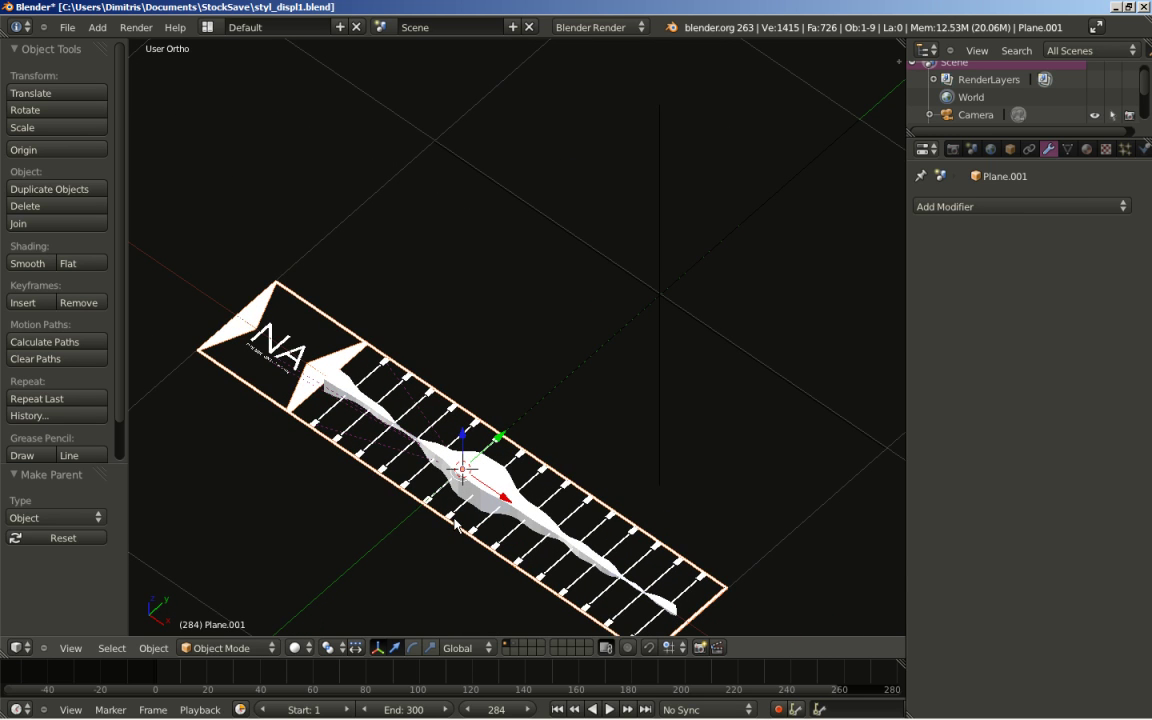
pyautogui.press('g')
pyautogui.press('y')
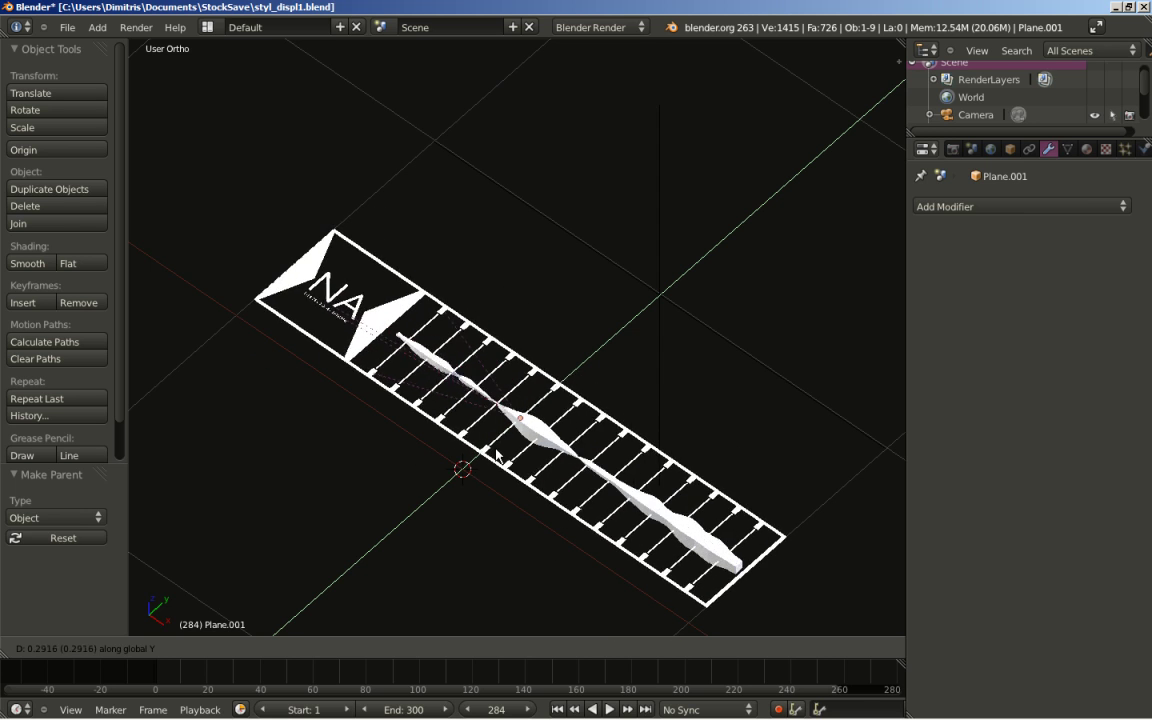
pyautogui.click(426, 413)
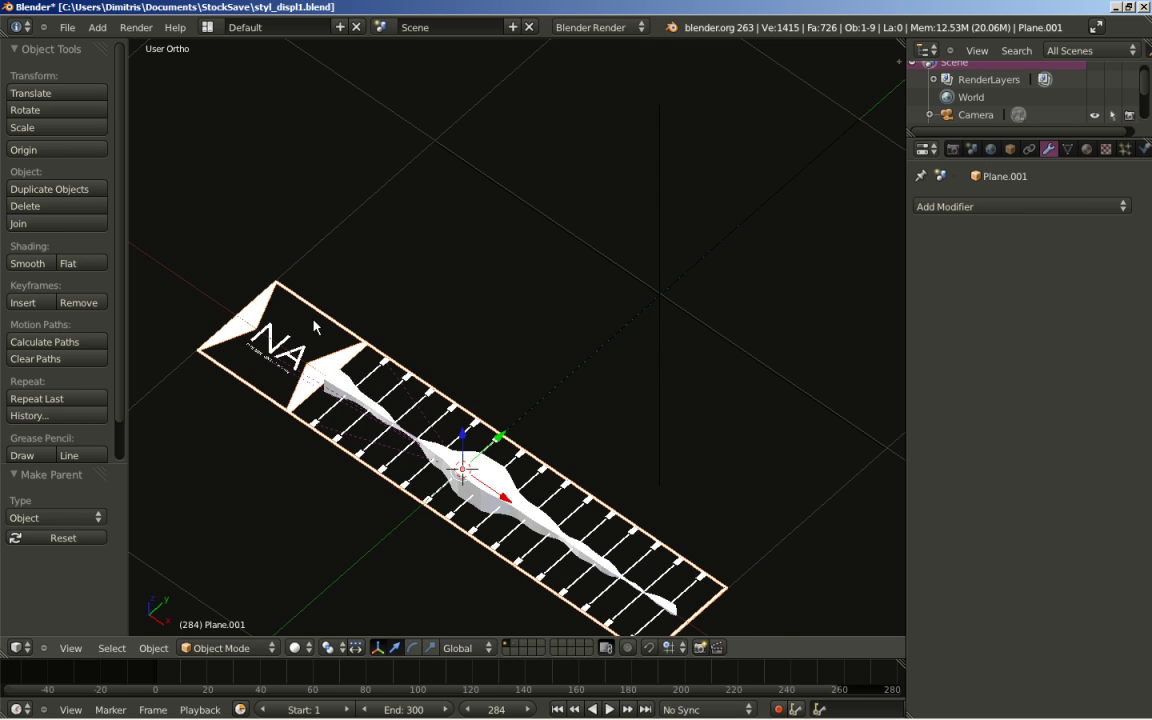
# Play the animation from frame 1 through the camera view to check the moving waveform, and stop it.
pyautogui.keyDown('shift'); pyautogui.moveTo(246, 421); pyautogui.dragTo(619, 228, button='middle'); pyautogui.keyUp('shift')
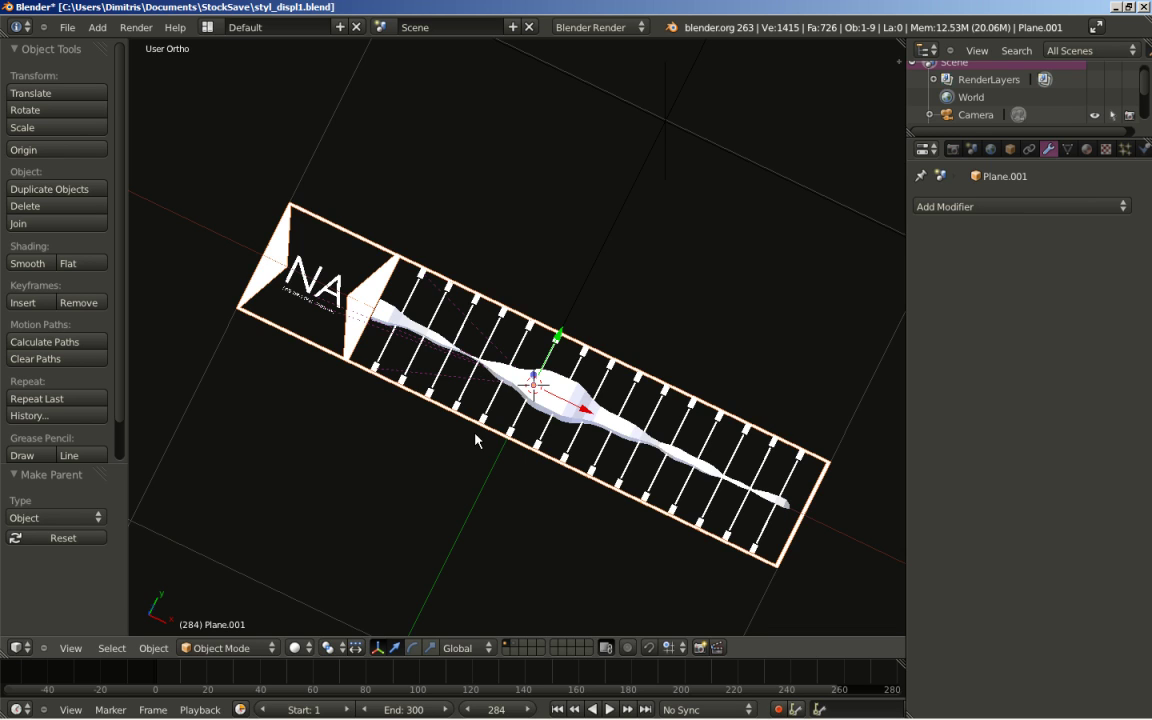
pyautogui.press('KP_0')
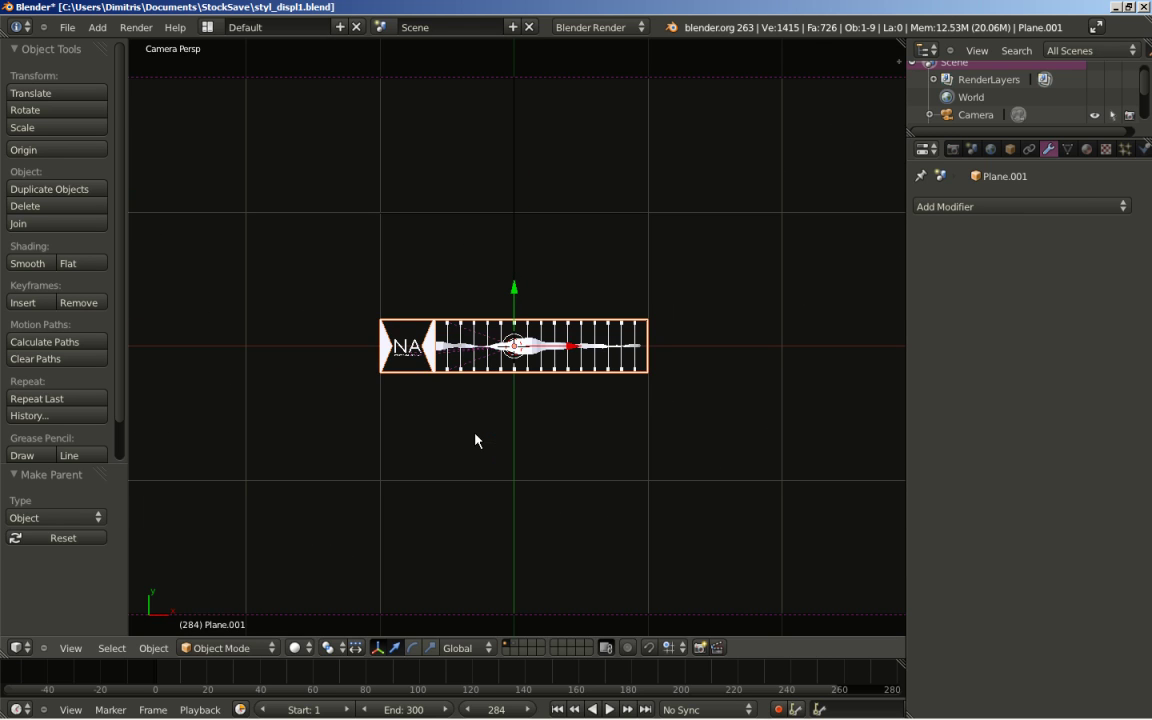
pyautogui.hotkey('shift', 'Left')
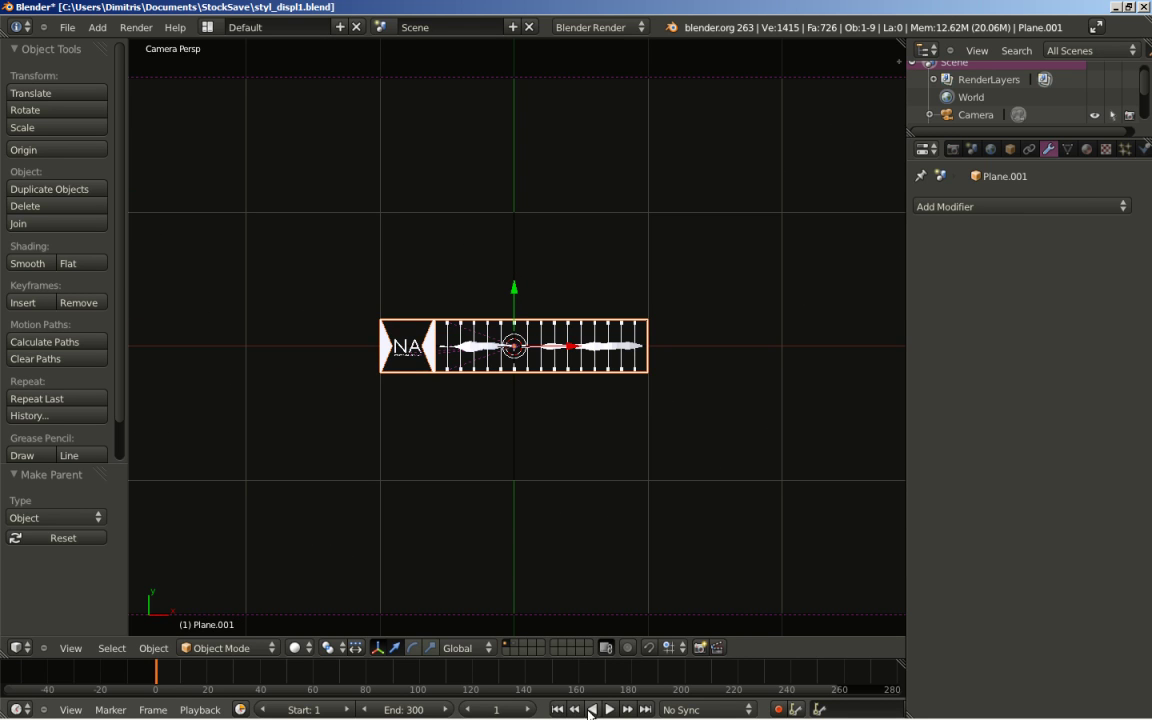
pyautogui.click(609, 709)
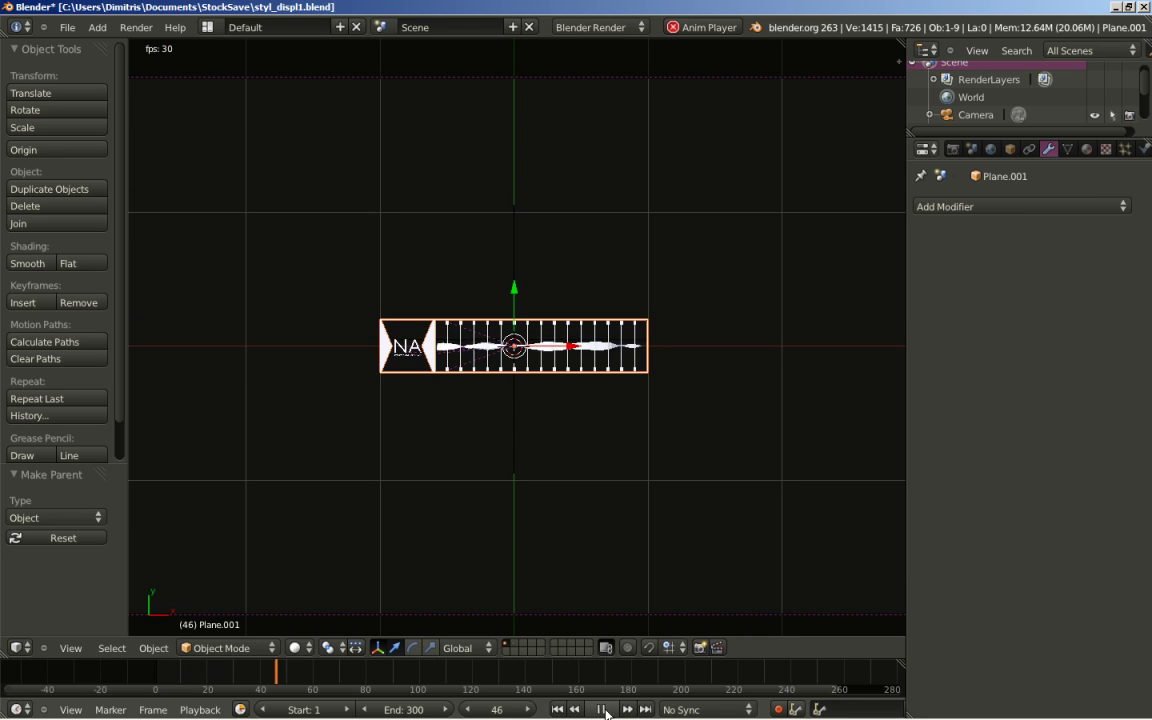
pyautogui.click(603, 709)
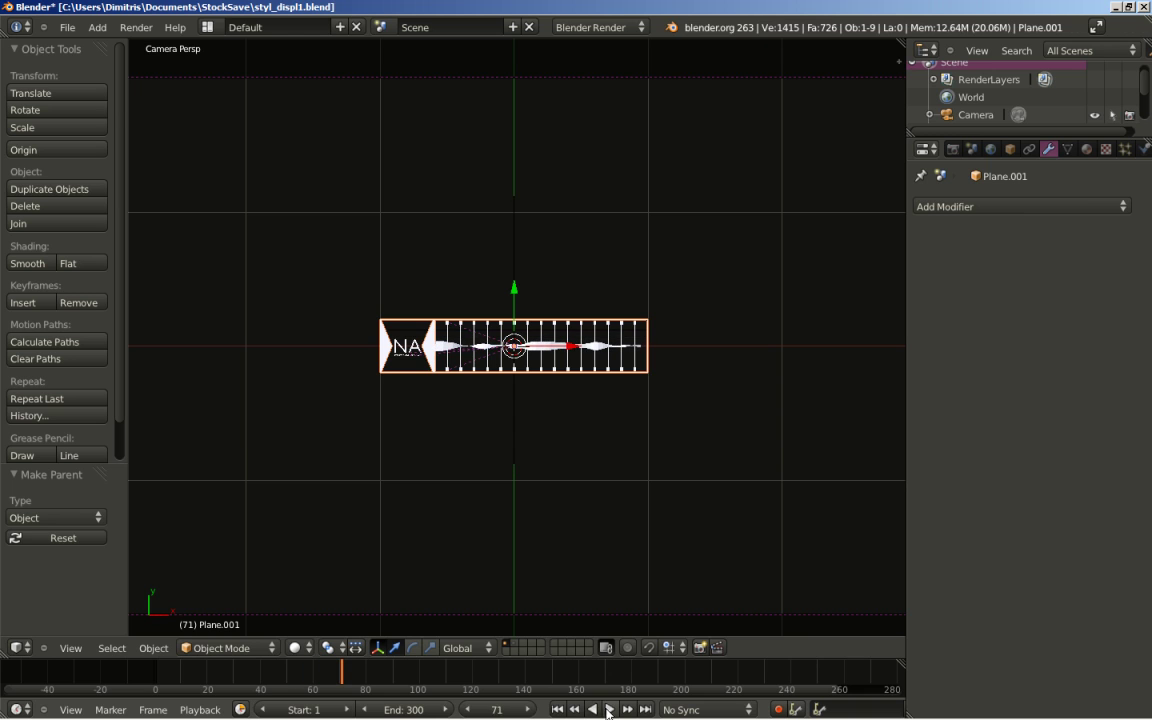
# Save the scene as a new file named styl_displ2.blend in the StockSave folder.
pyautogui.click(66, 27)
pyautogui.click(110, 152)
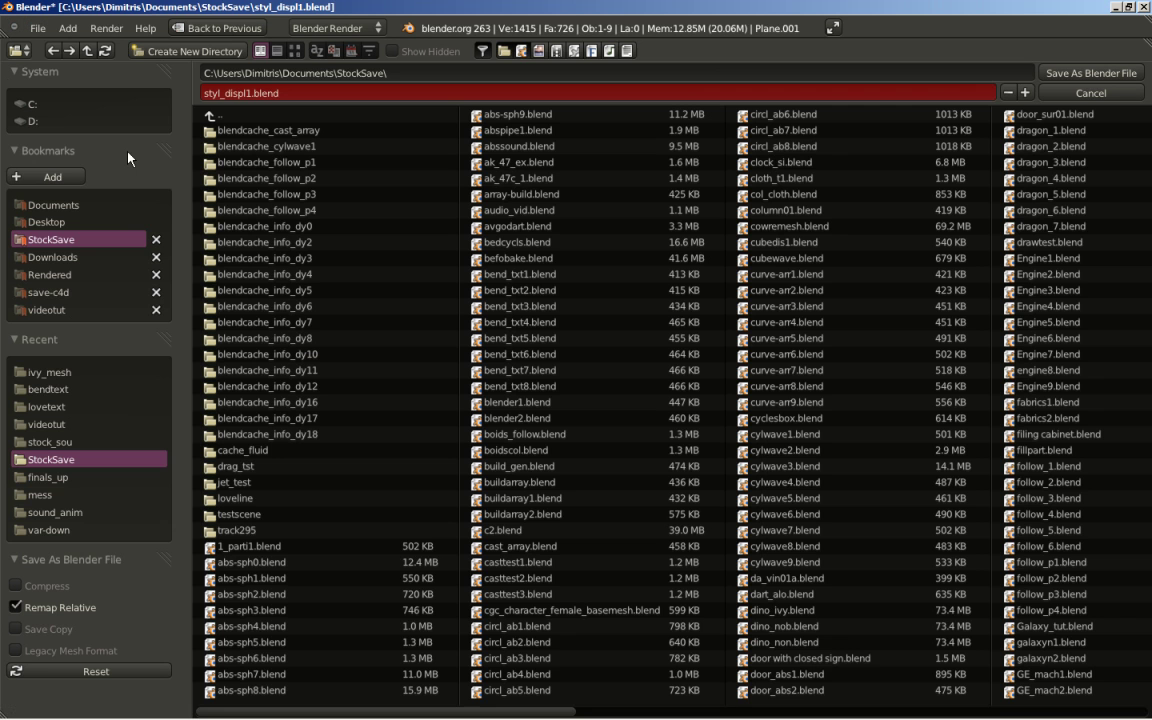
pyautogui.click(240, 93)
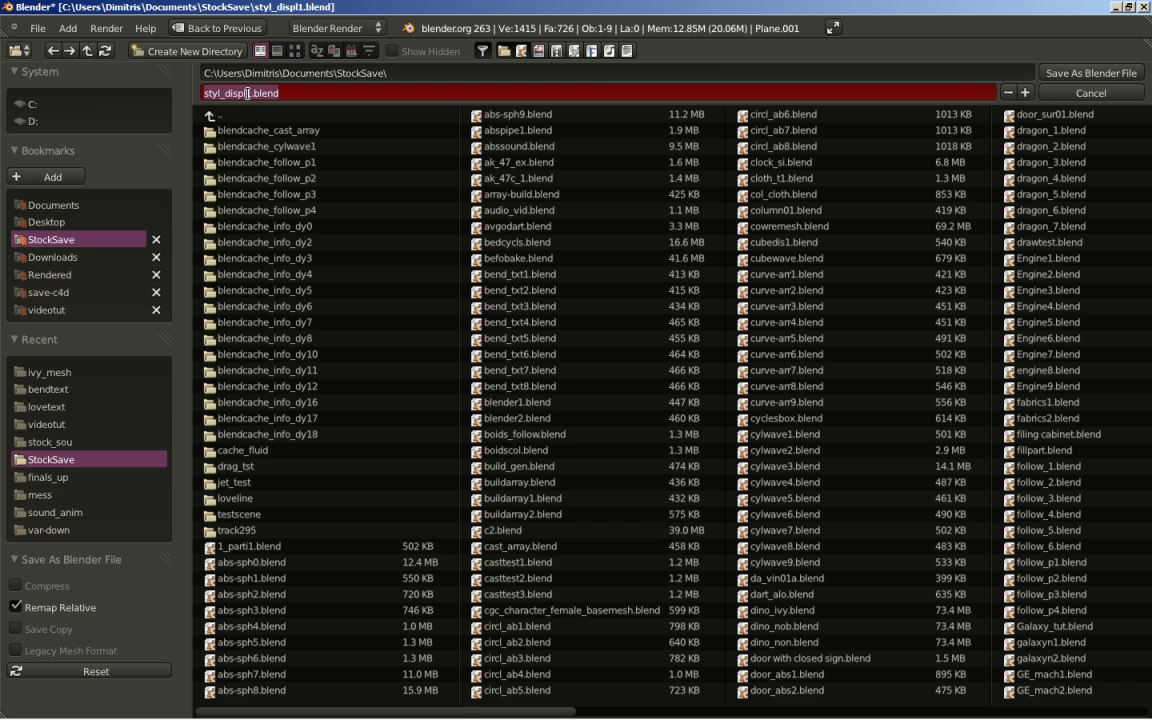
pyautogui.moveTo(220, 93); pyautogui.dragTo(293, 94)
pyautogui.press('BackSpace')
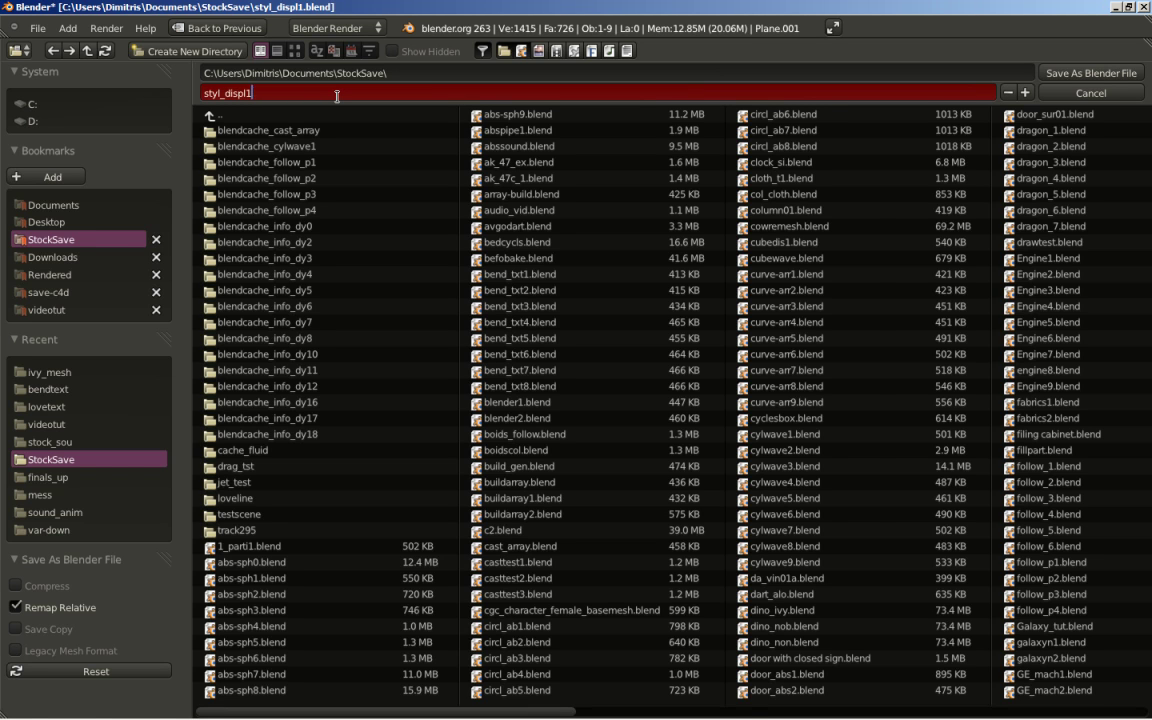
pyautogui.write('2')
pyautogui.press('Return')
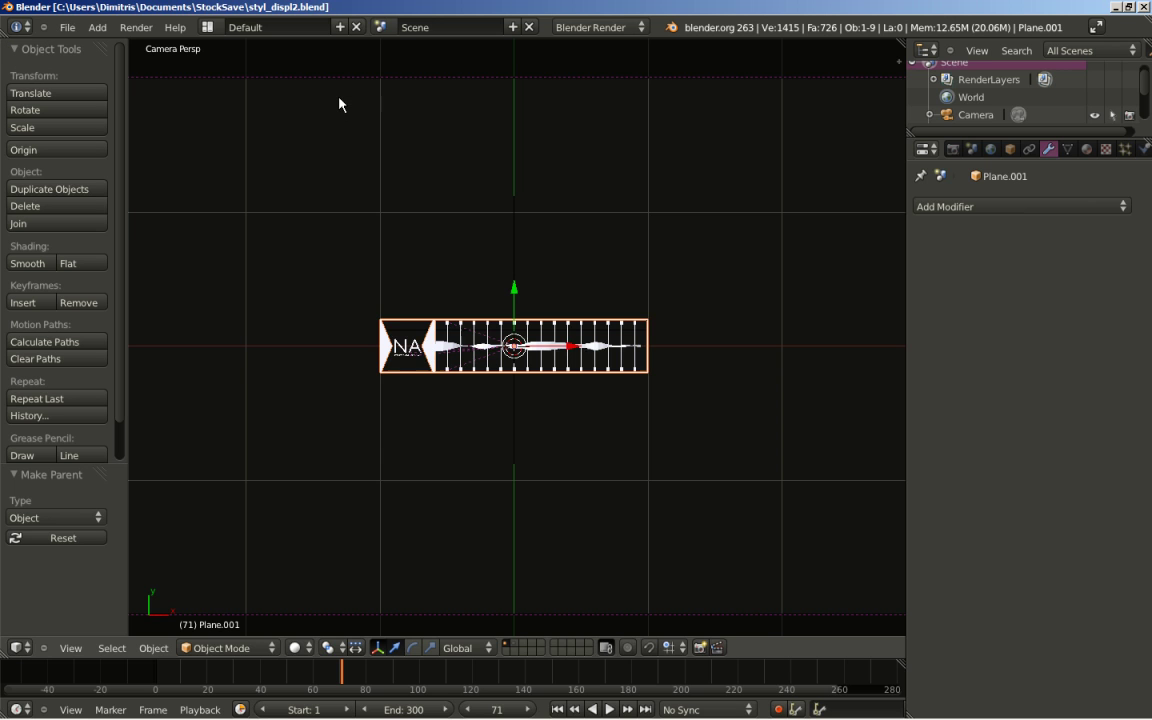